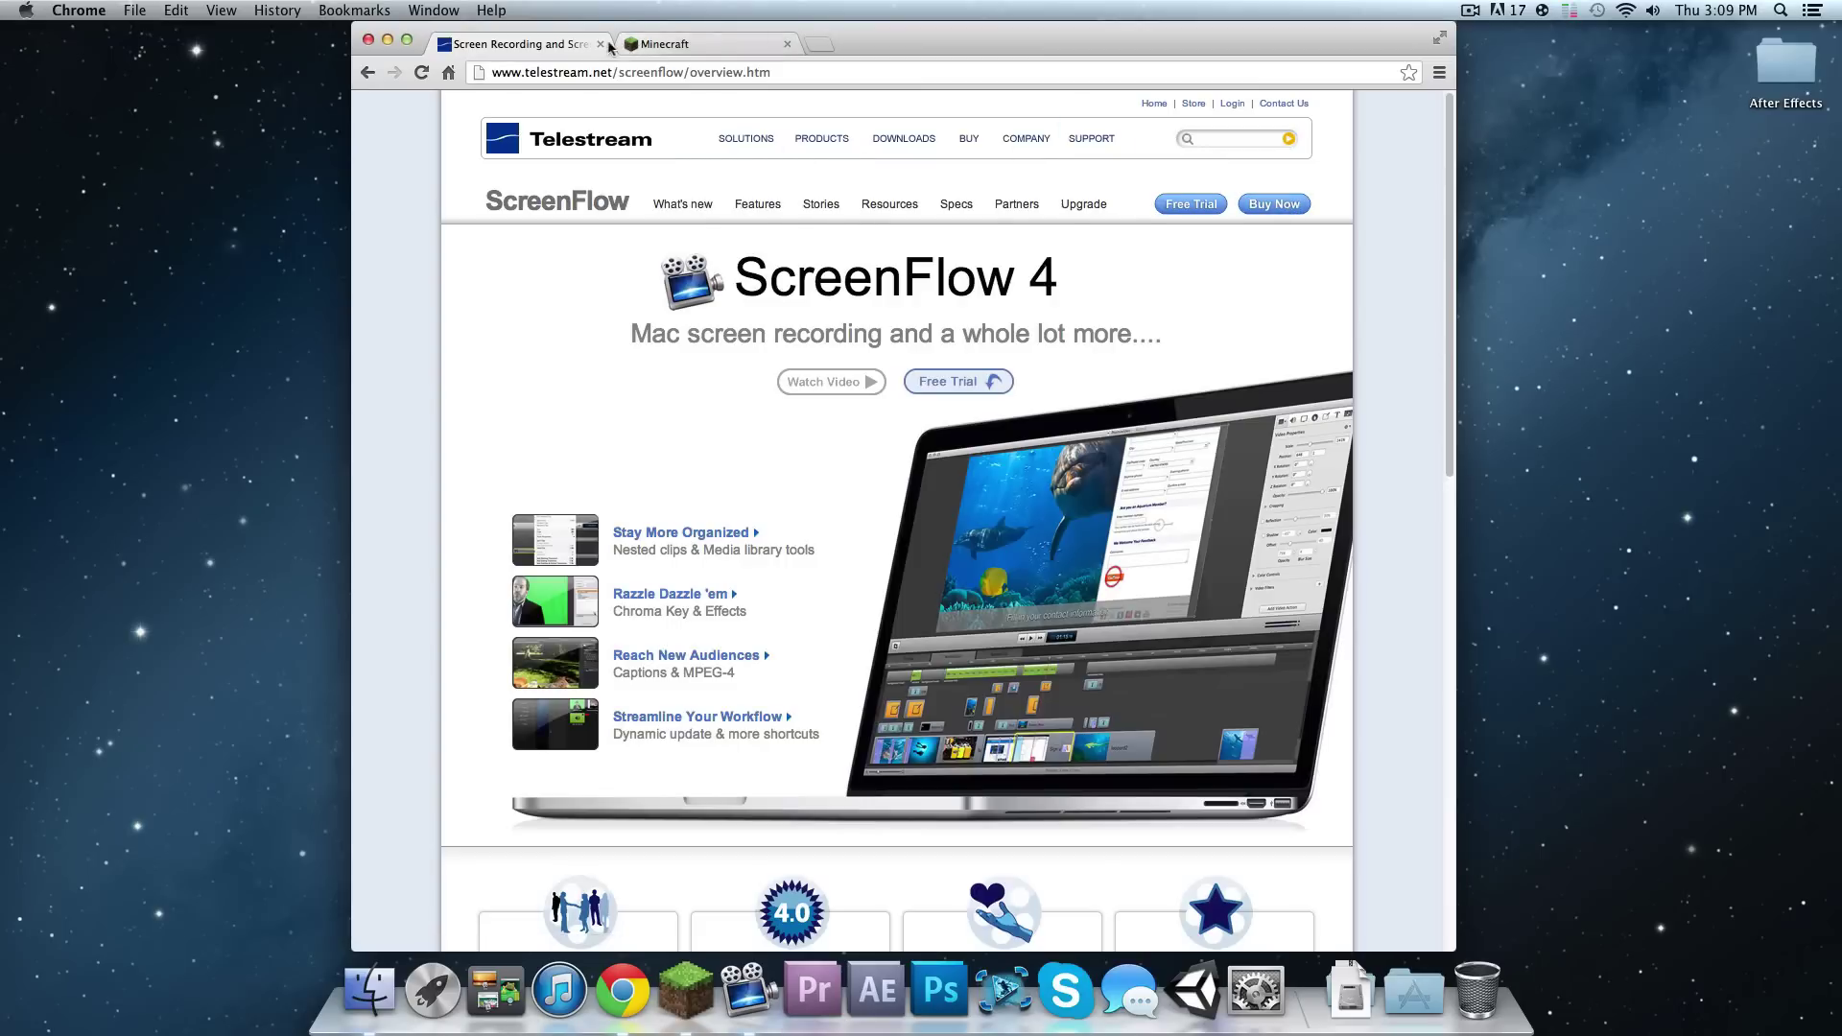
Bring the Minecraft window forward, turn Dock hiding on, and zoom the window to full screen
click(671, 44)
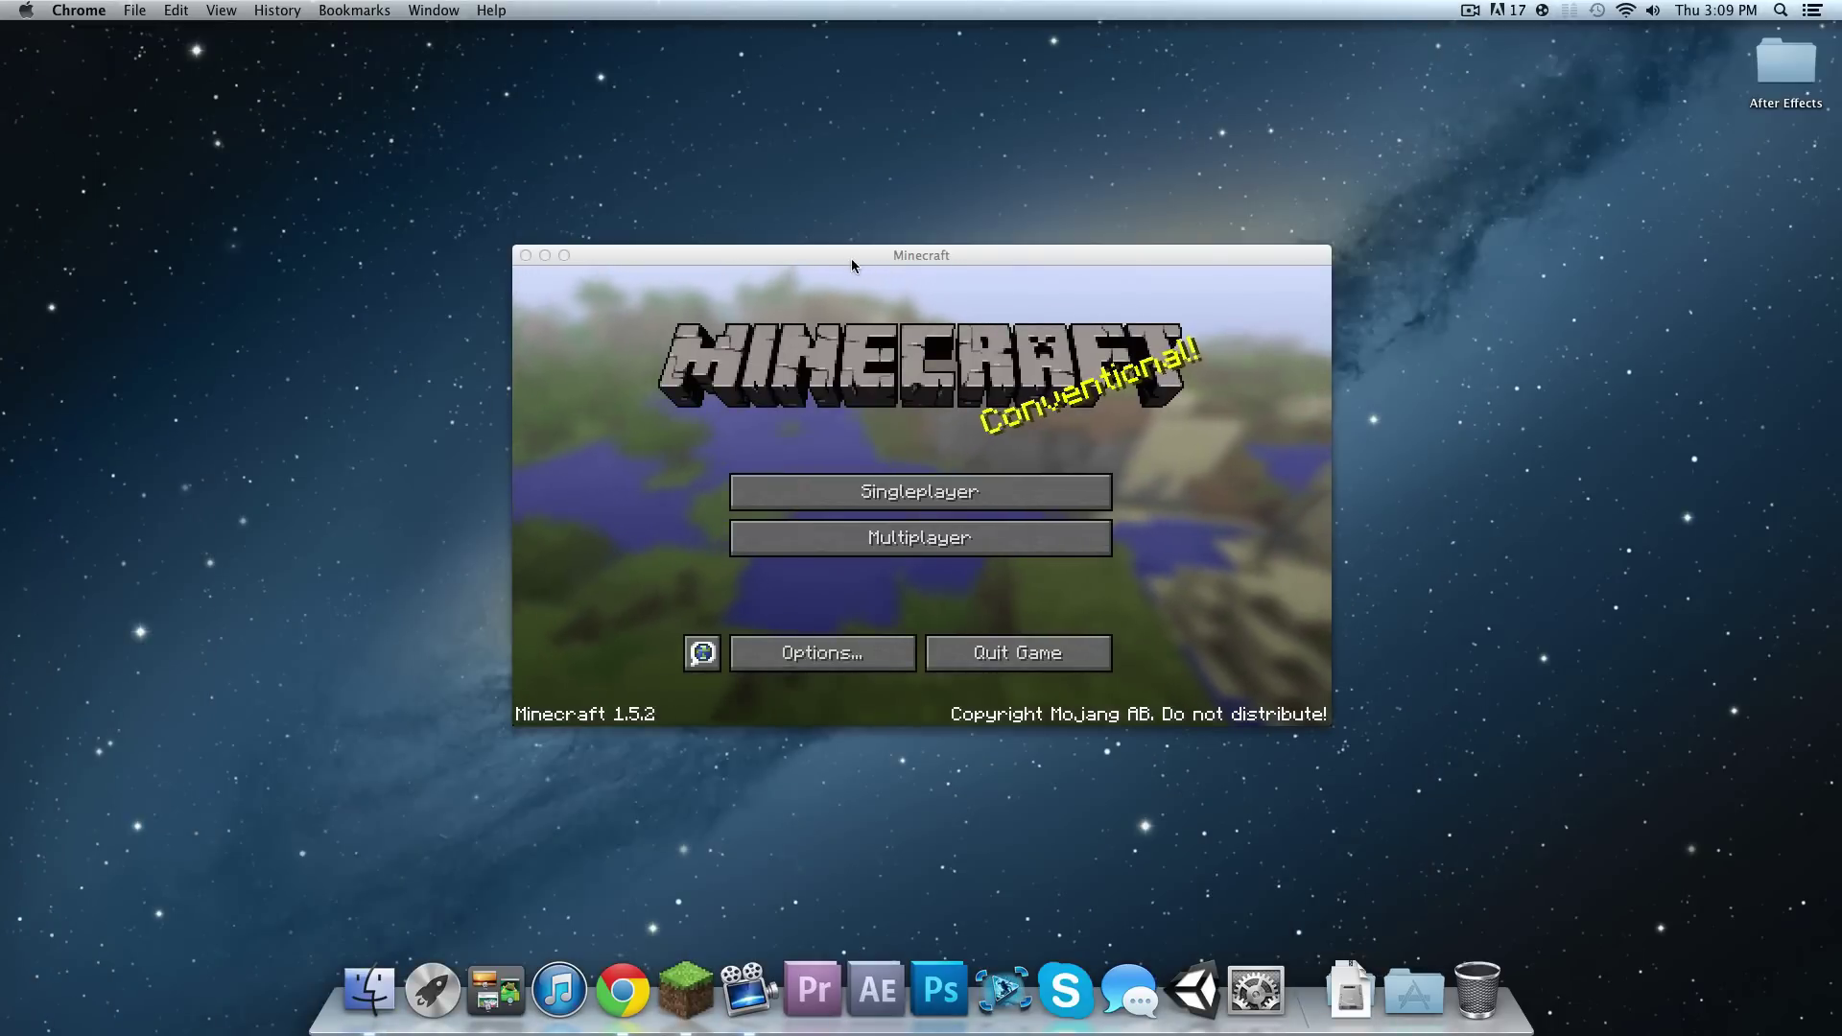
click(850, 257)
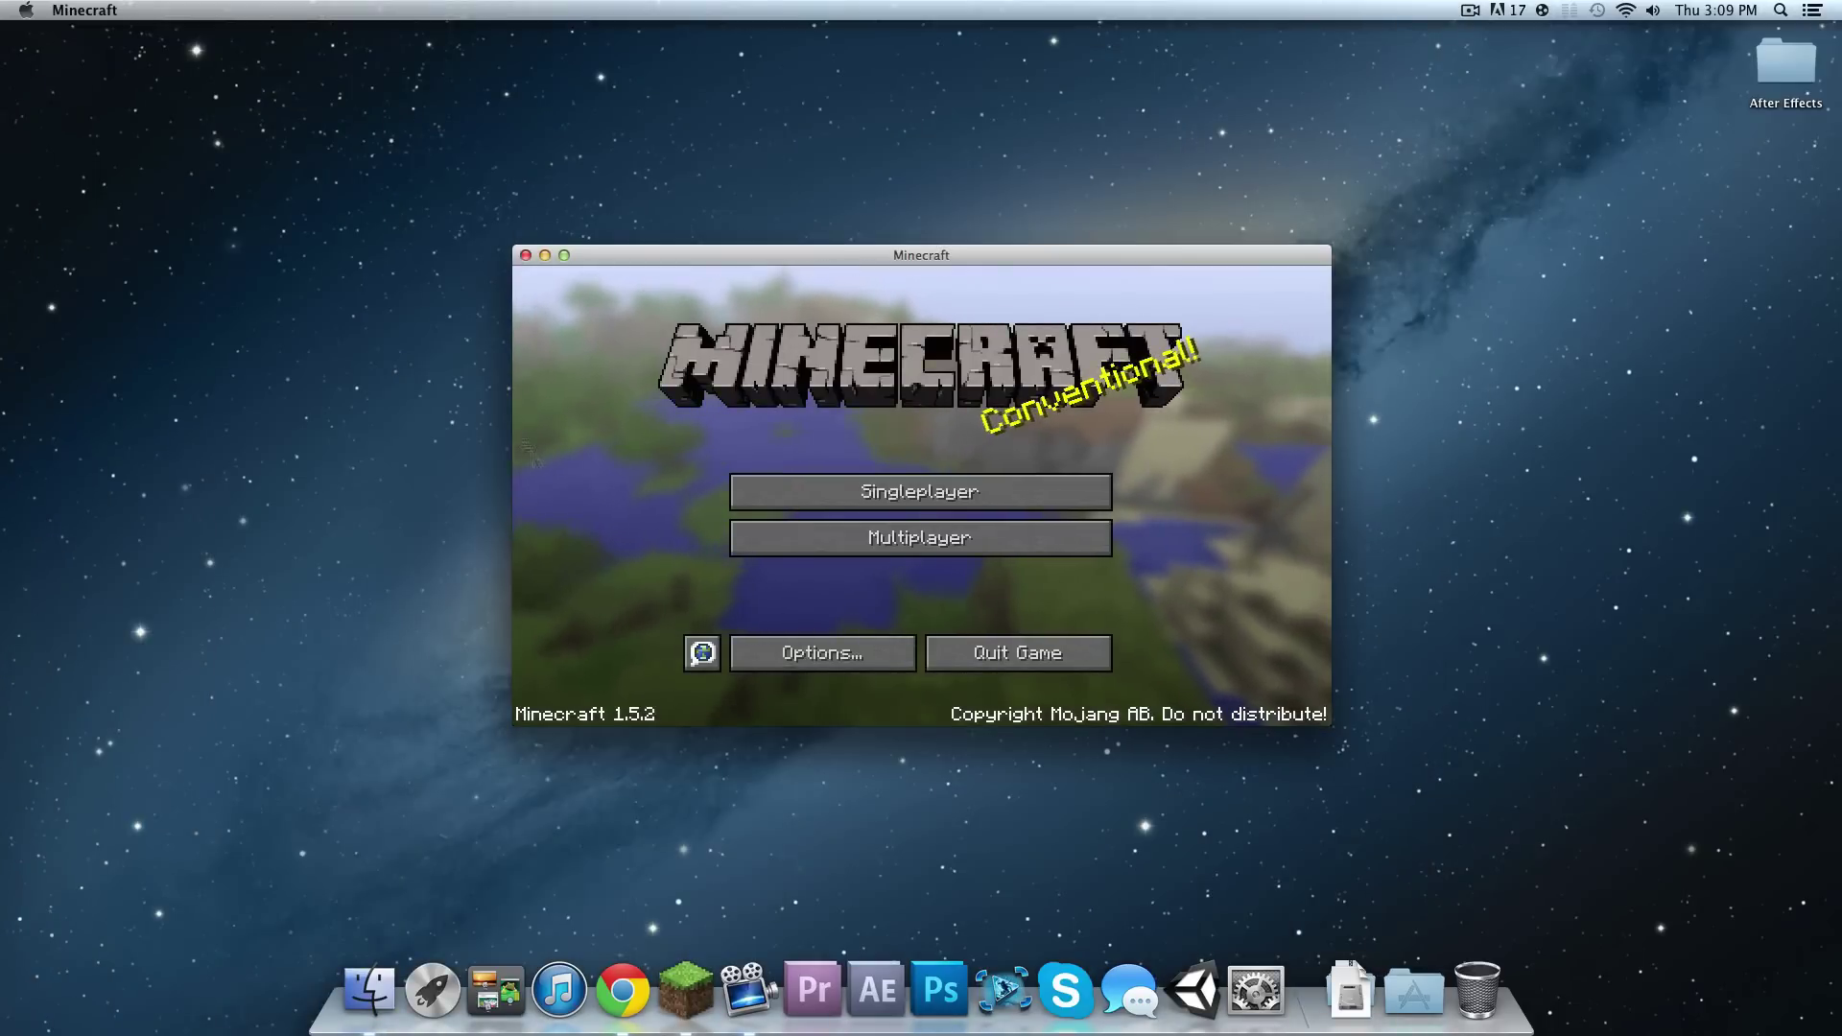
right_click(1305, 999)
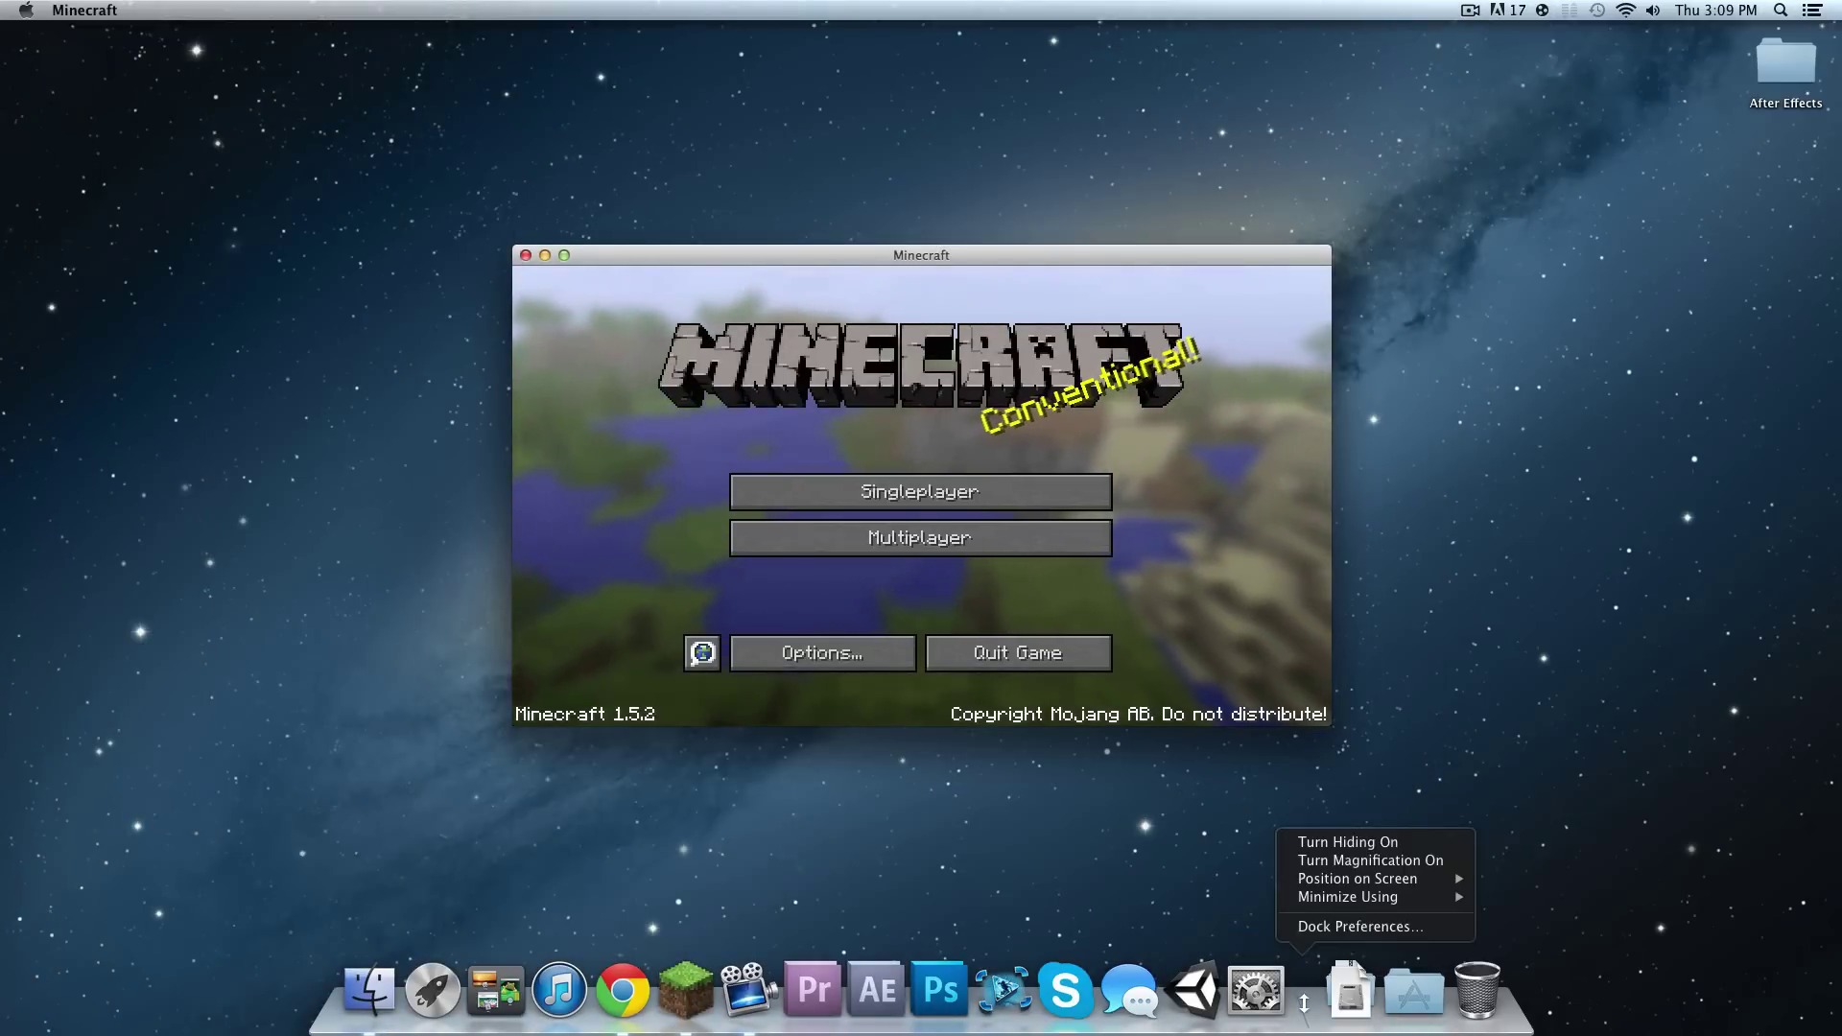
click(1333, 842)
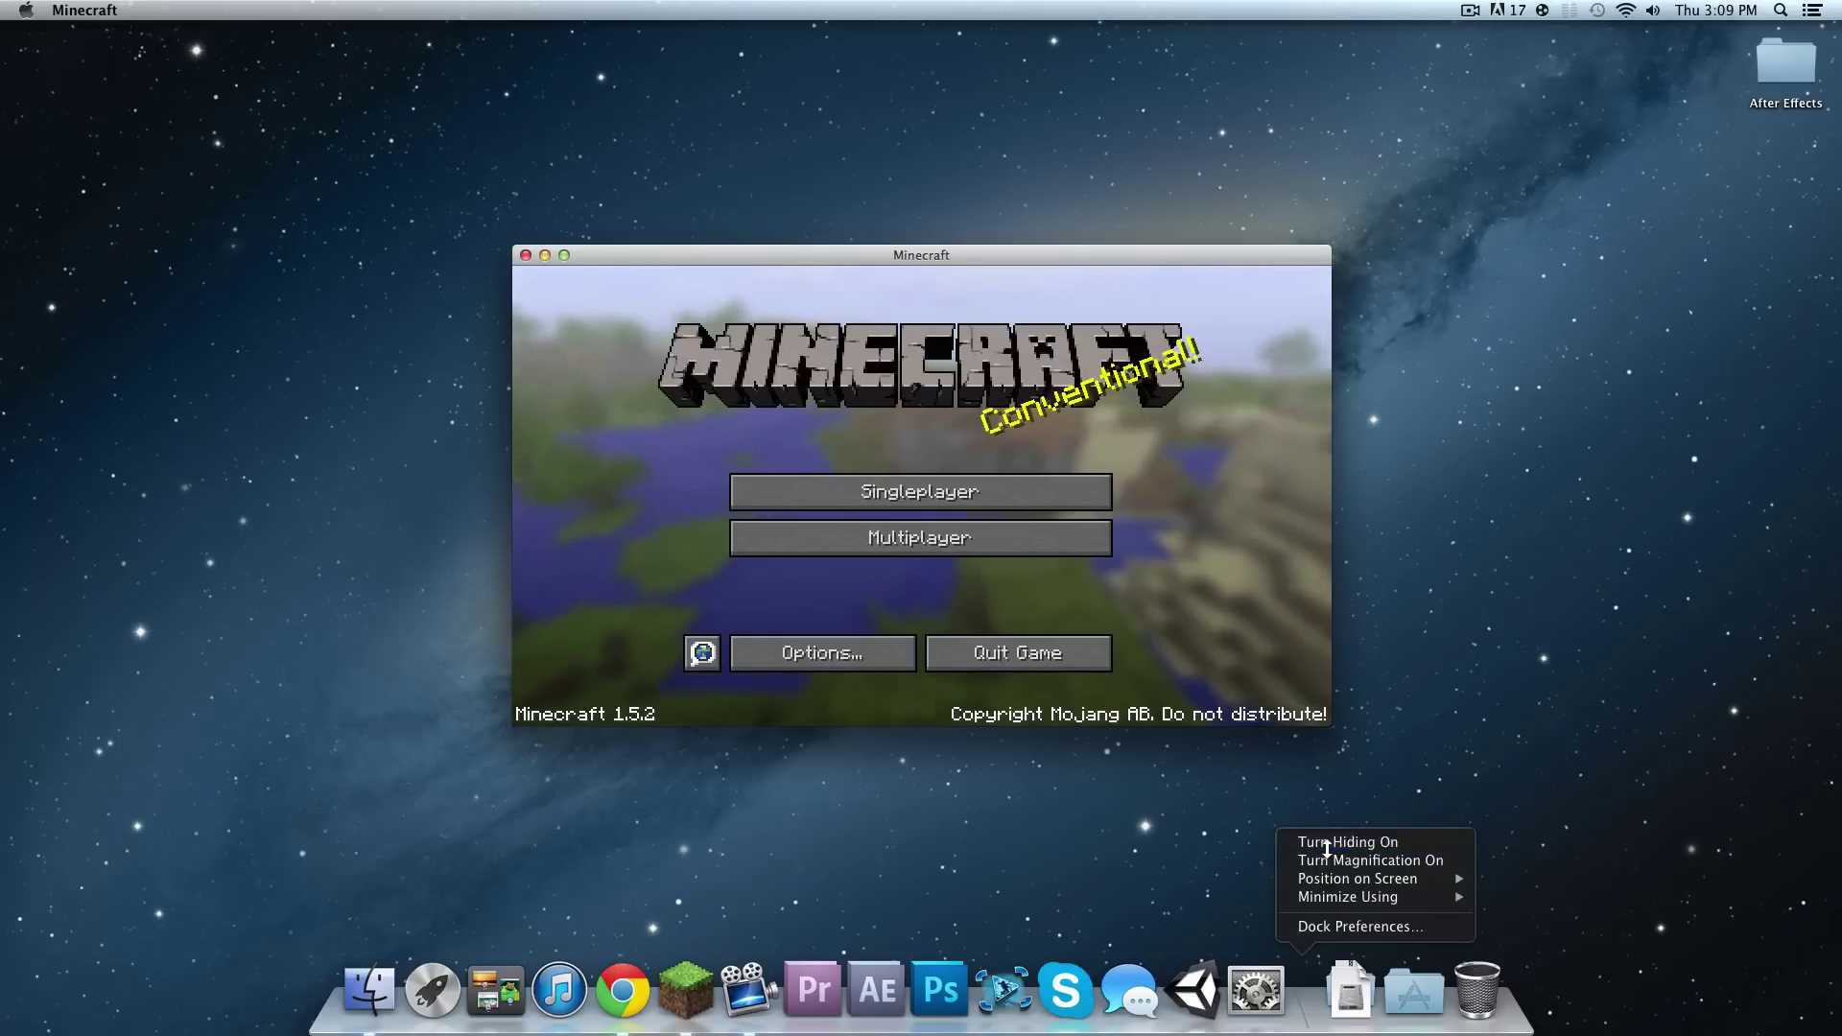
click(562, 255)
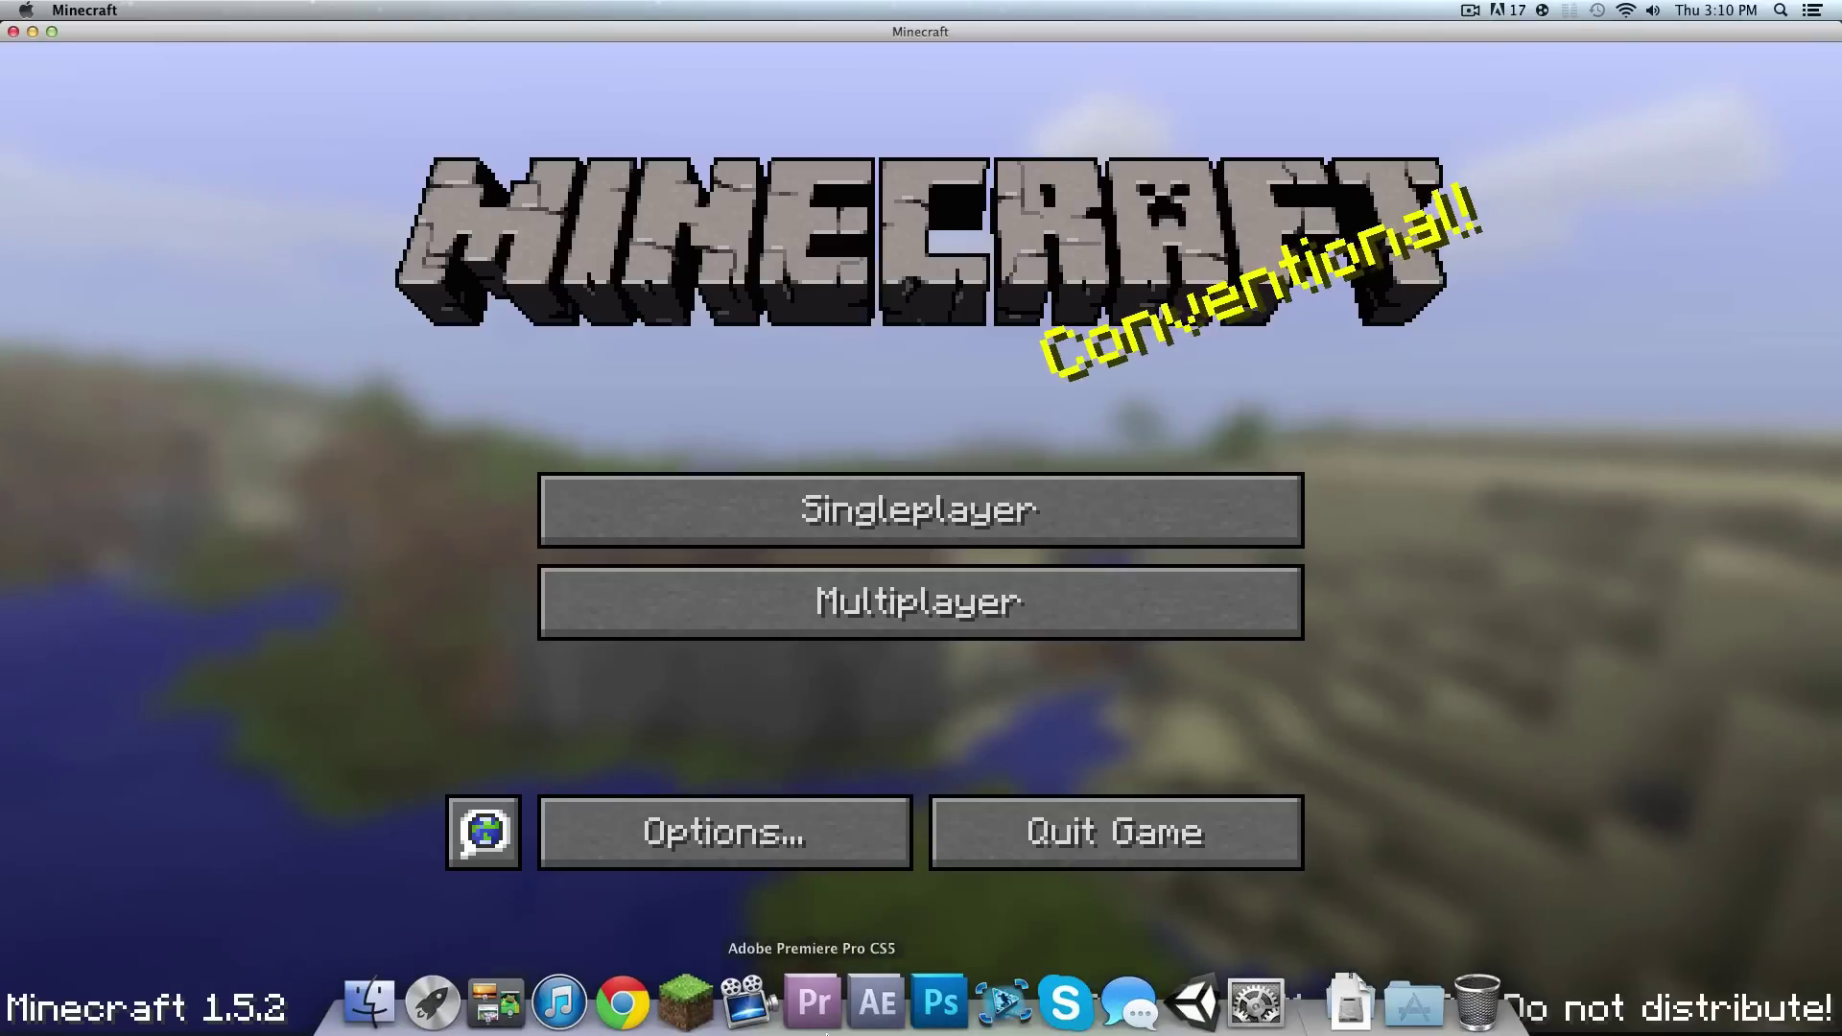
click(748, 998)
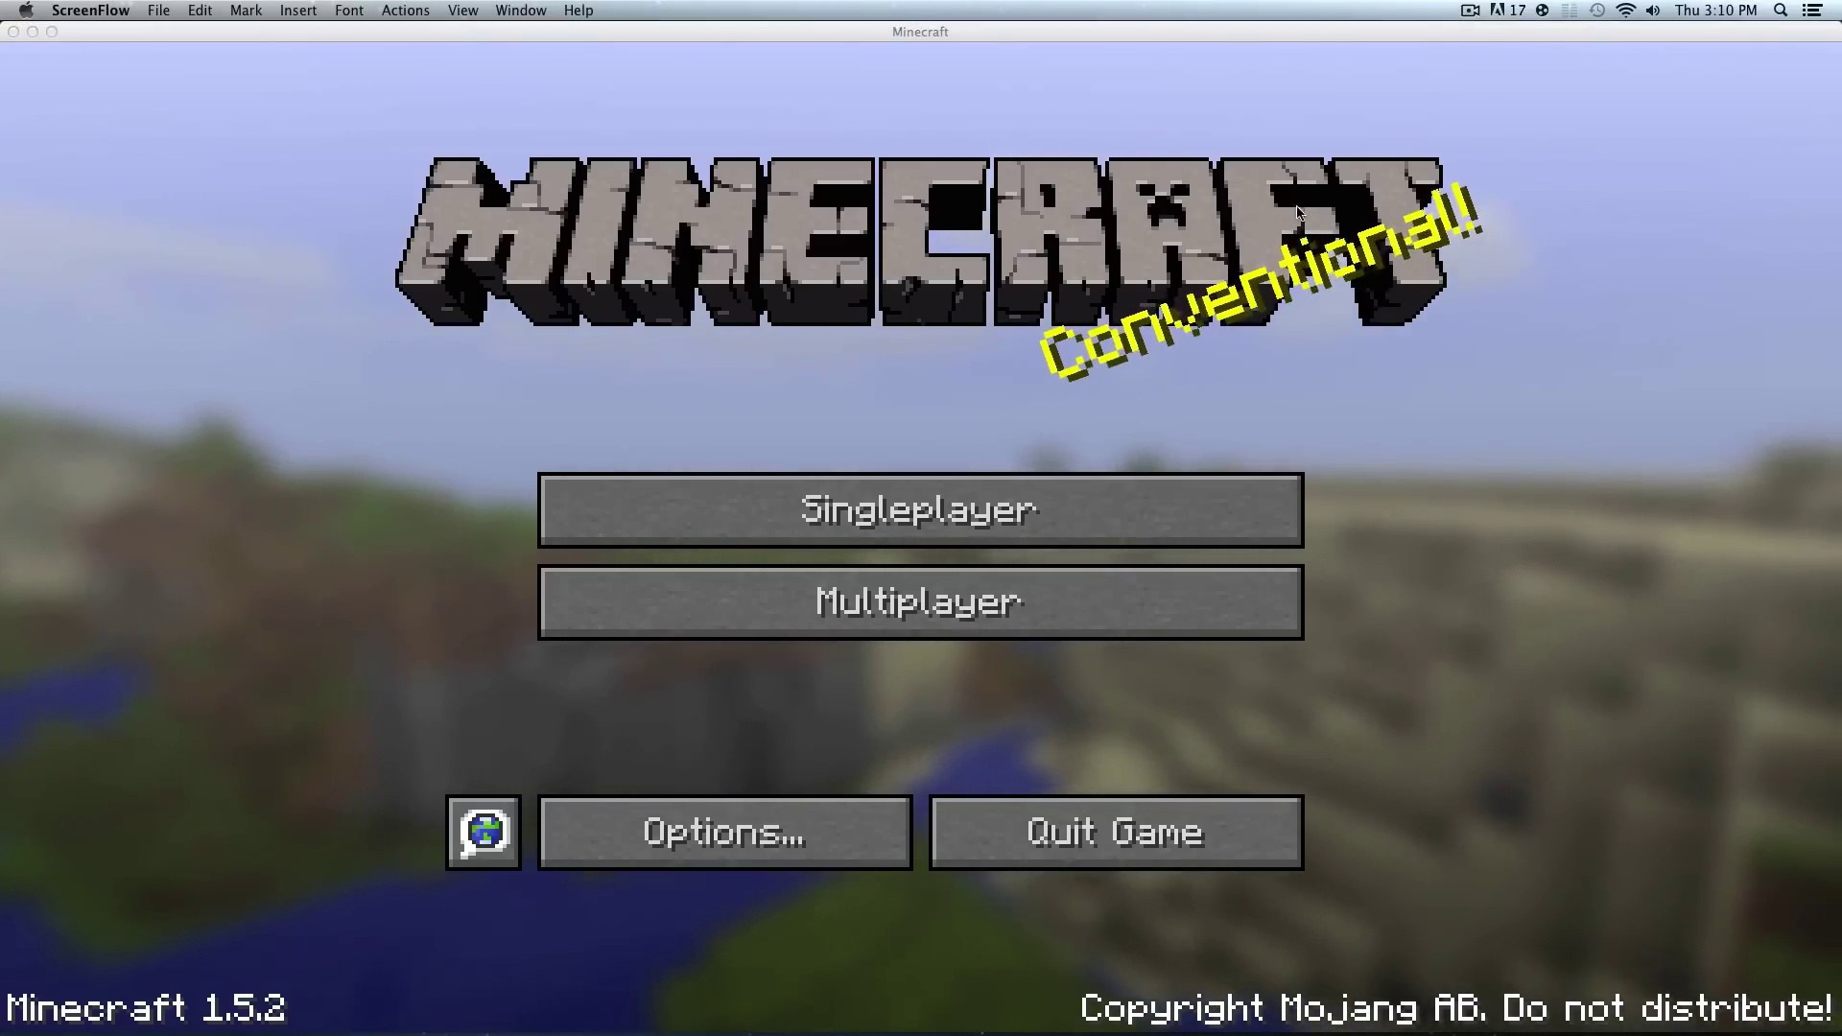
click(1468, 10)
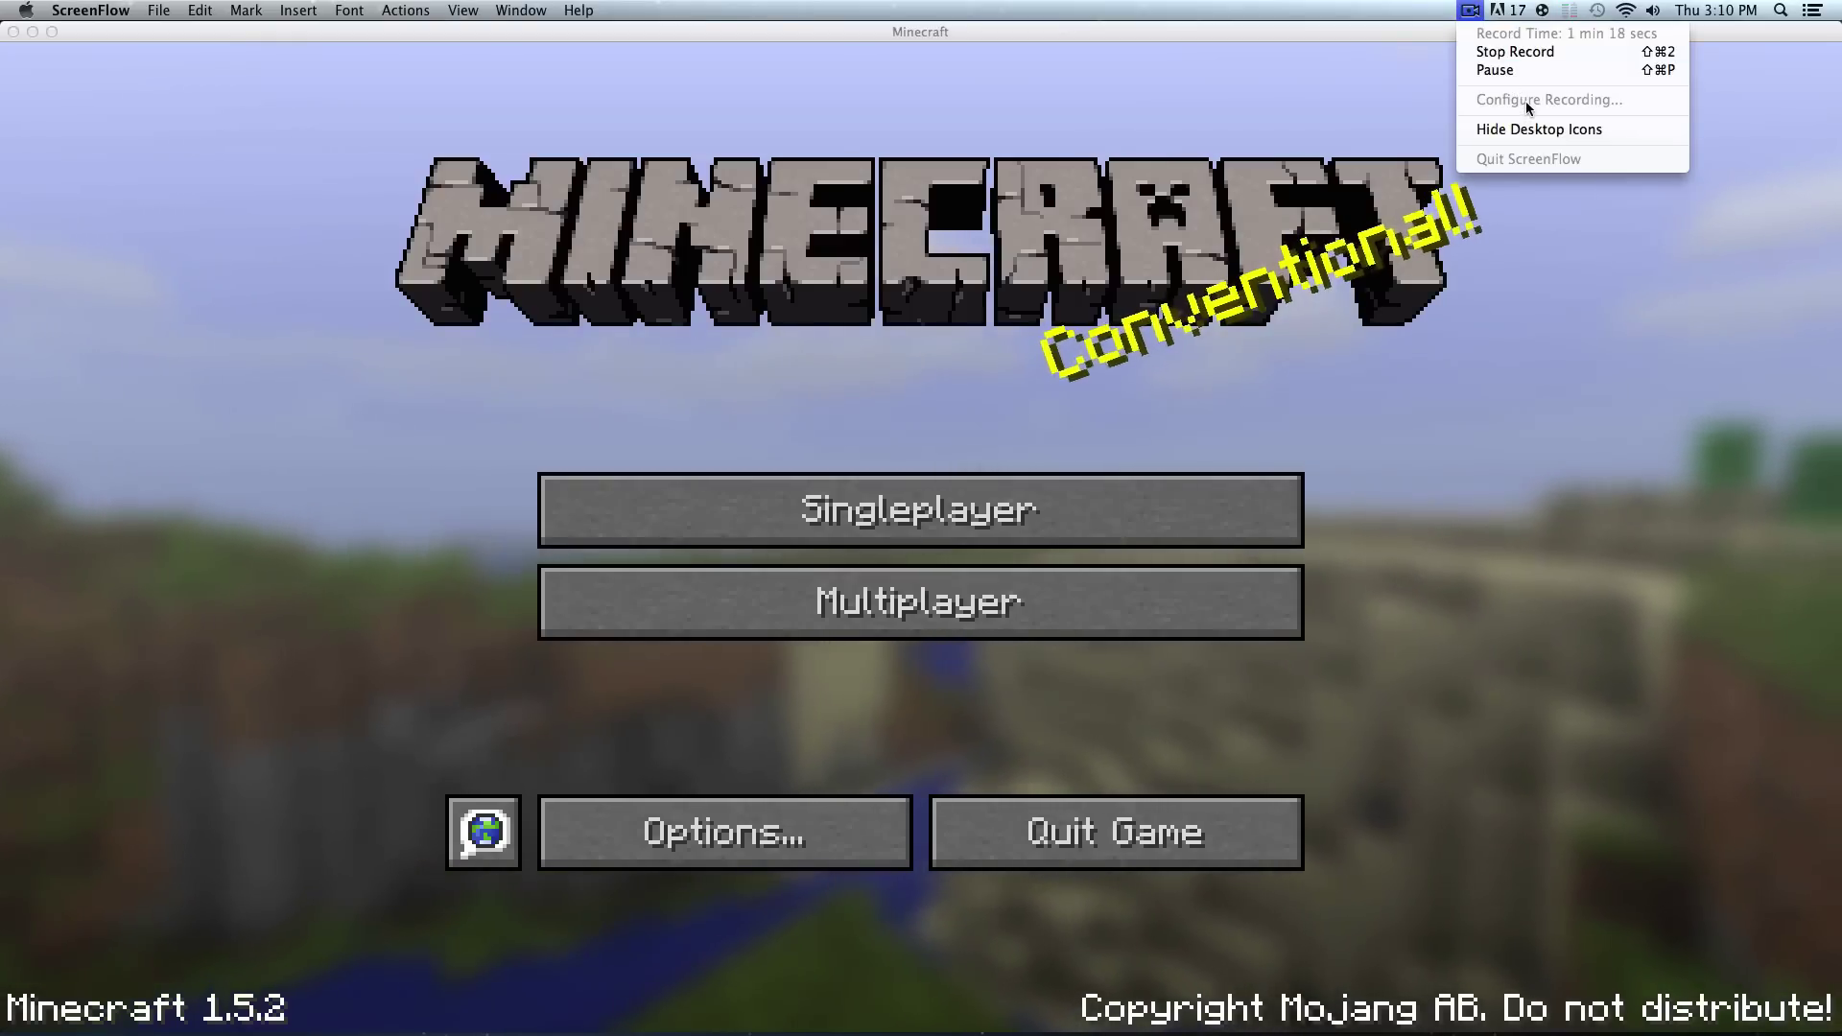
click(918, 289)
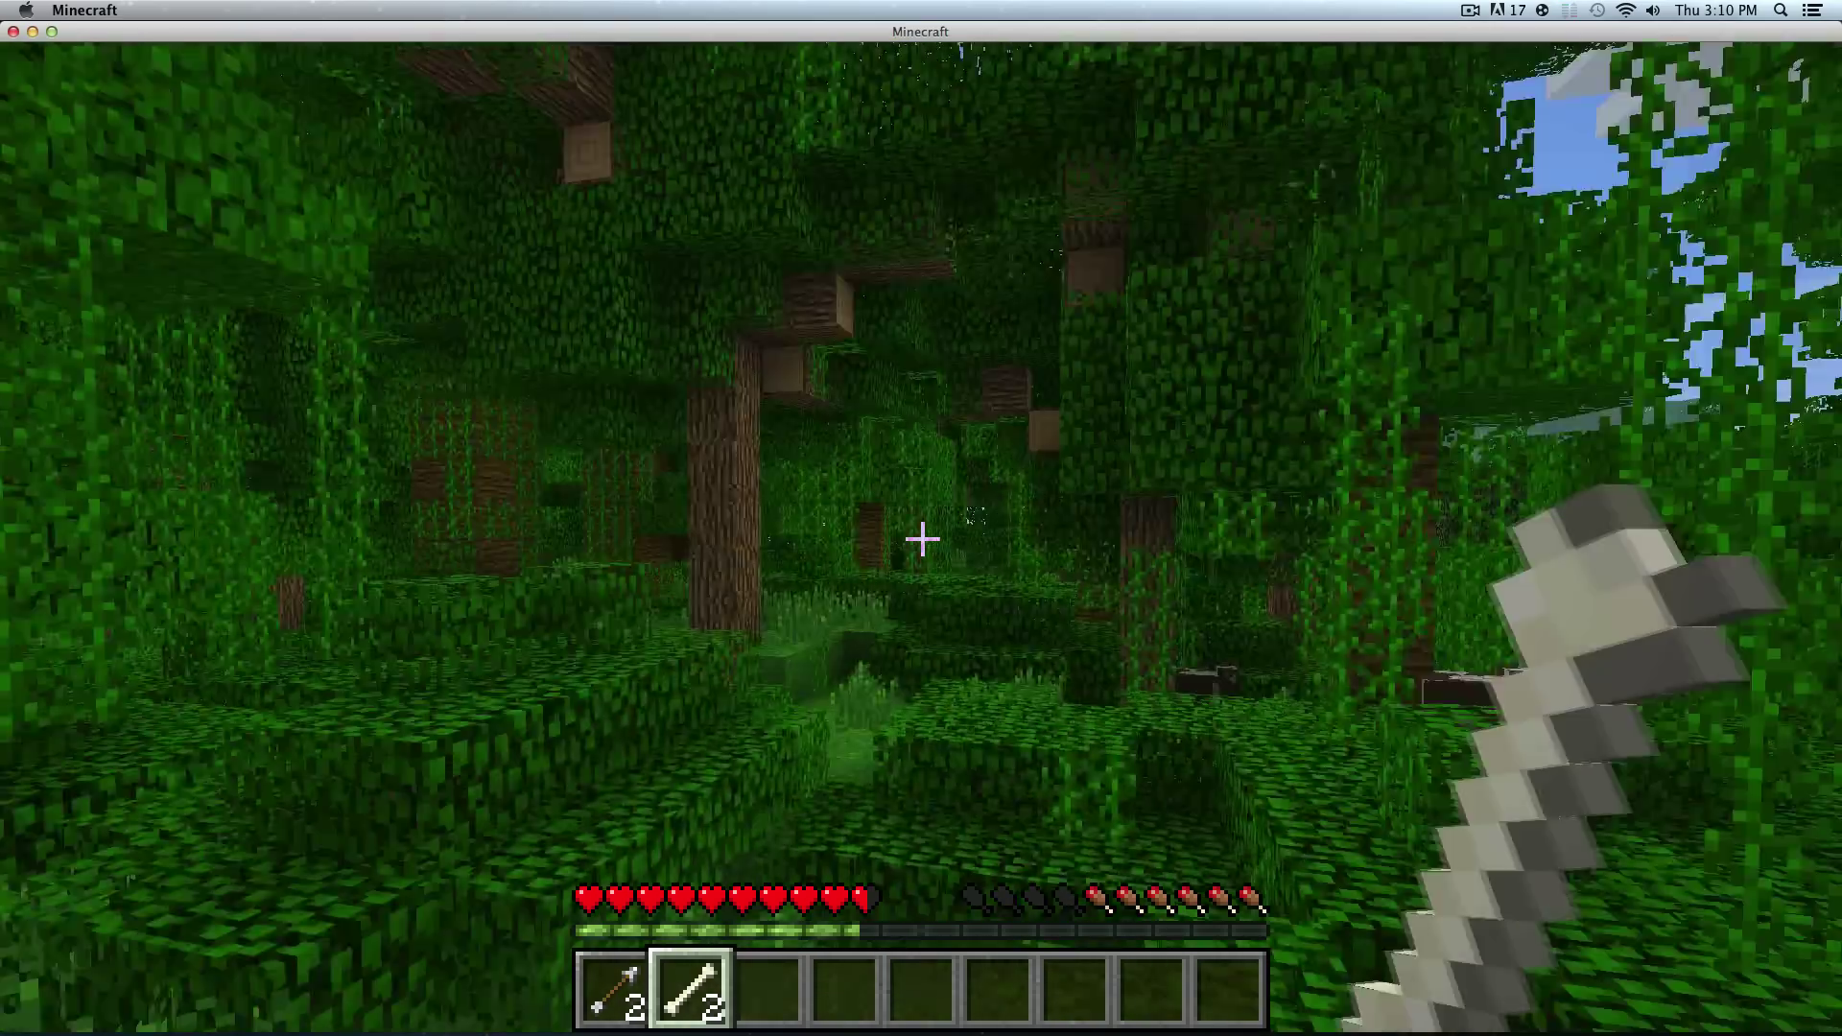
Switch to third-person view, open the game menu, and pause the ScreenFlow recording
key(F5)
key(F5)
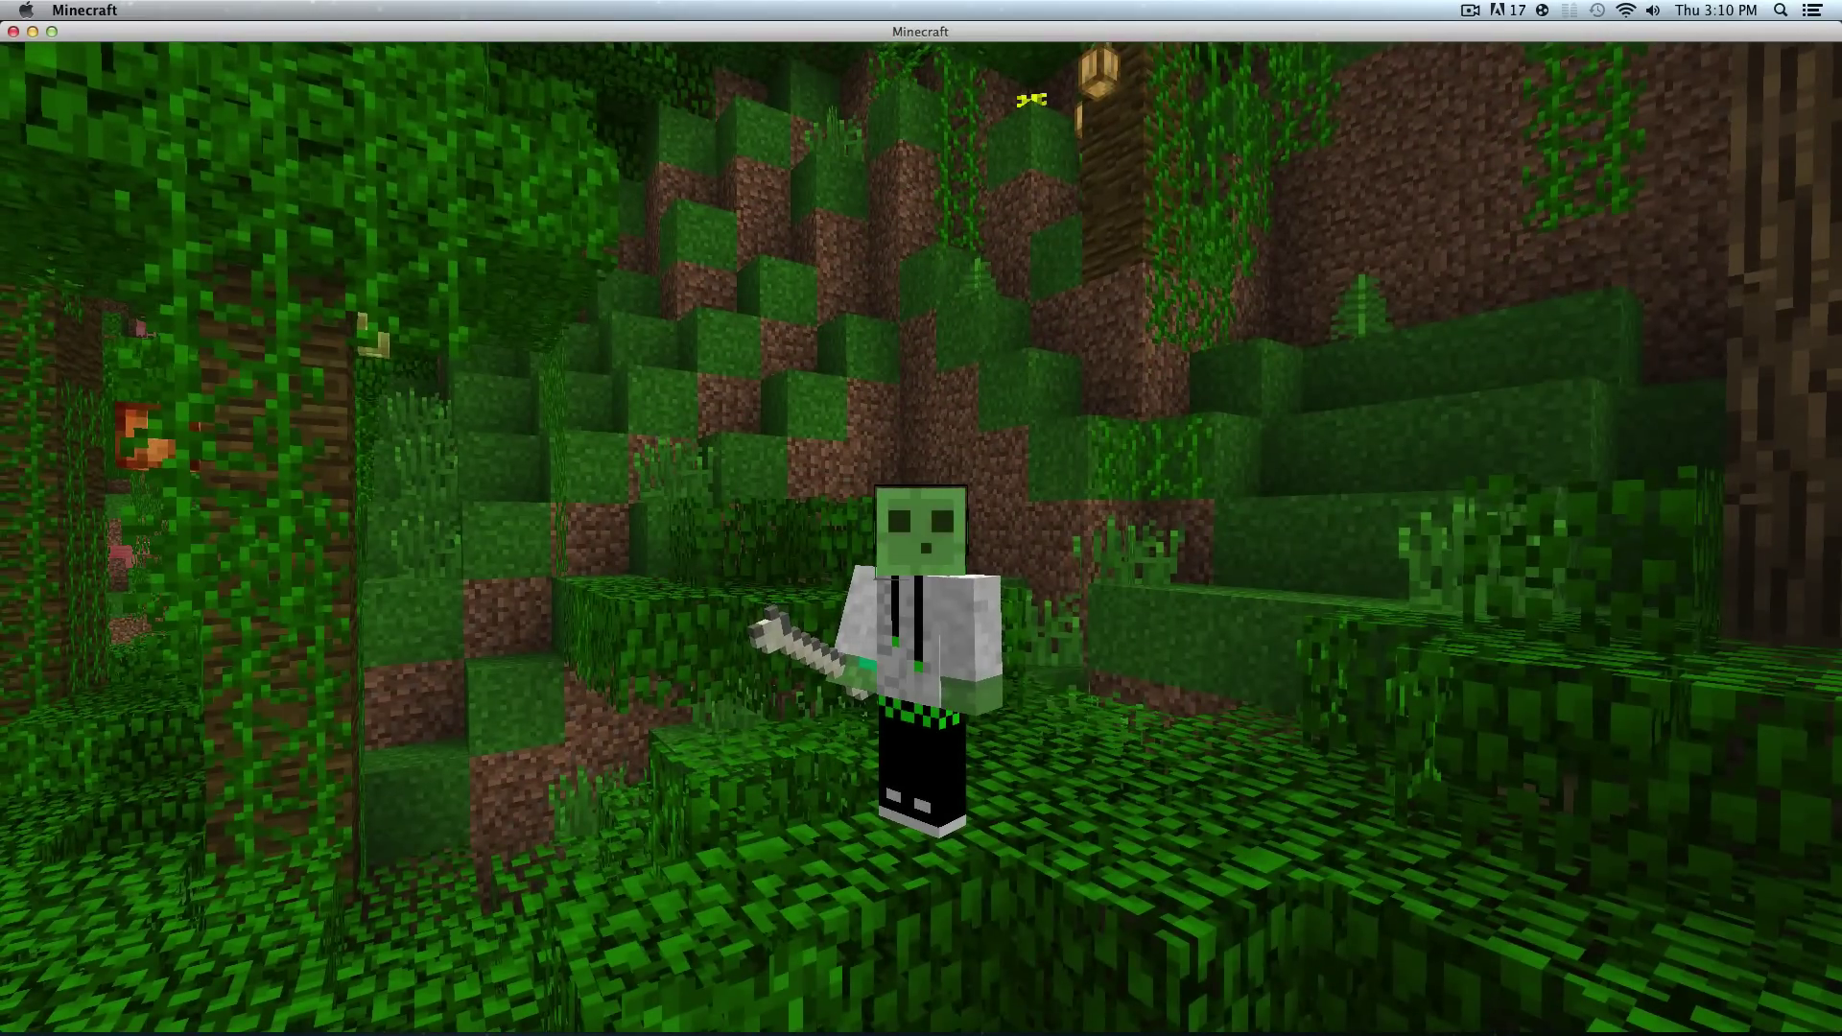
key(Escape)
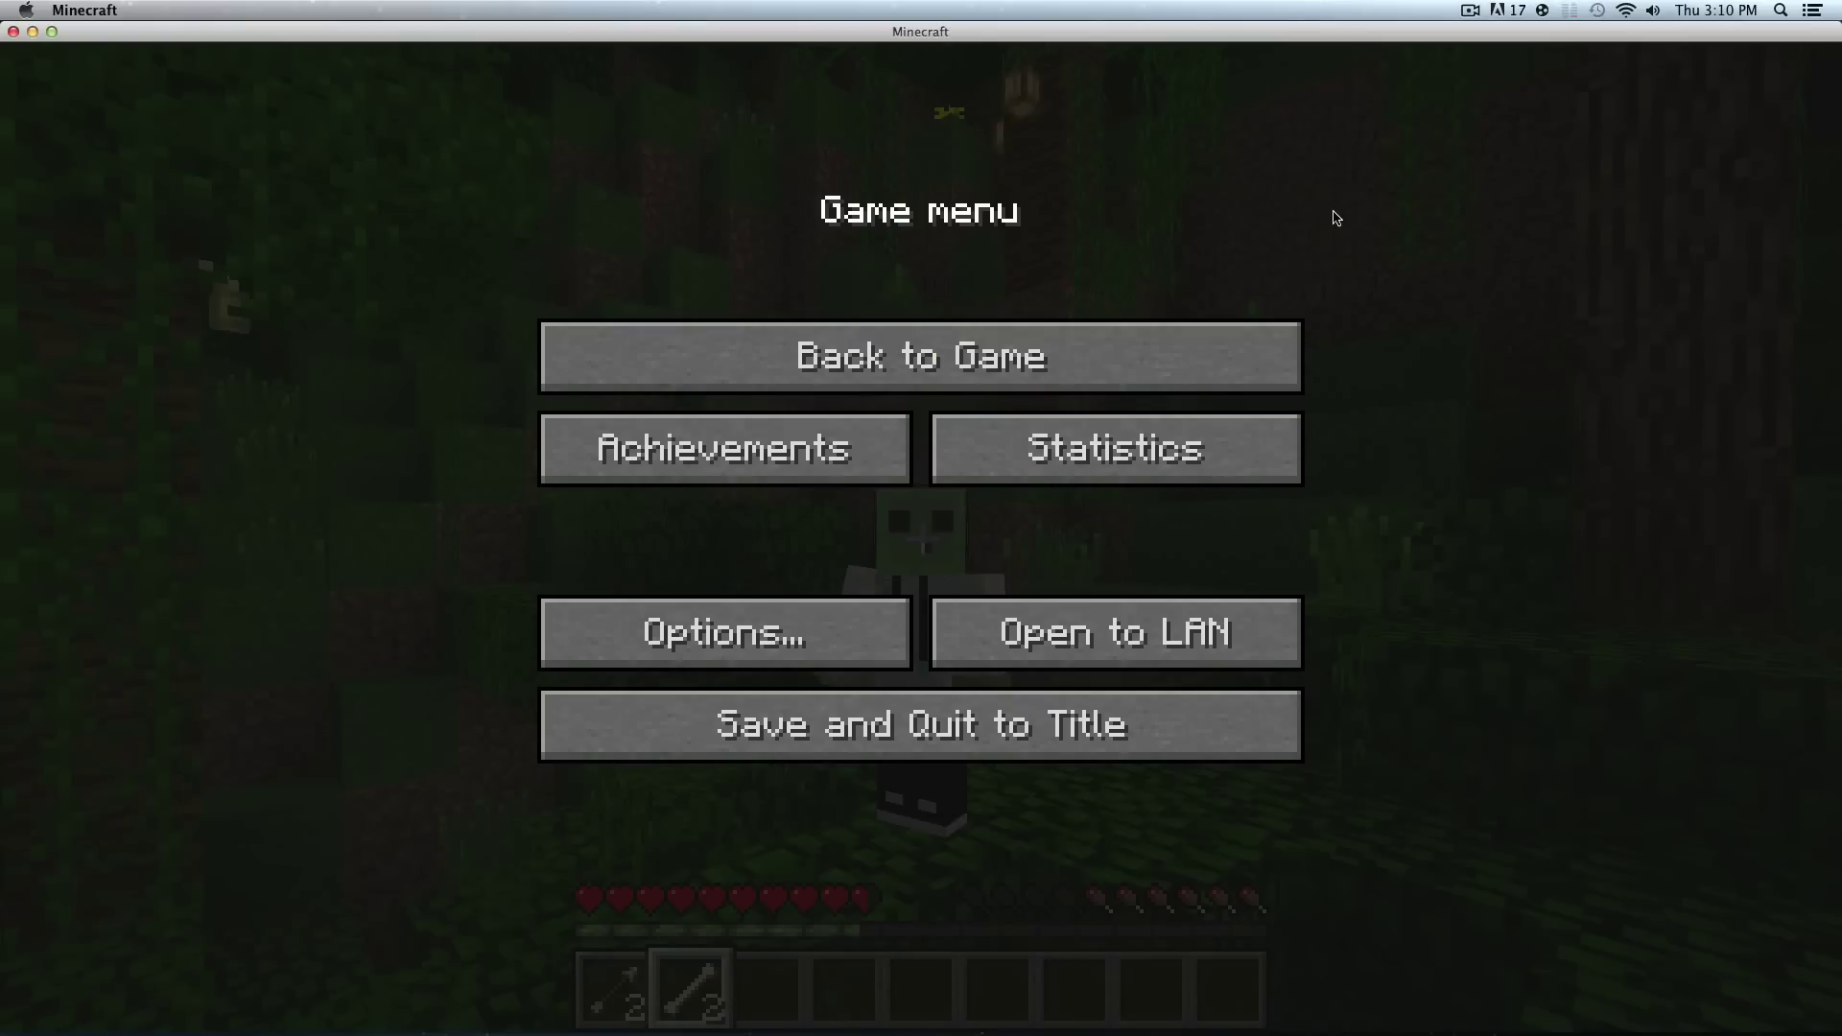
click(1473, 9)
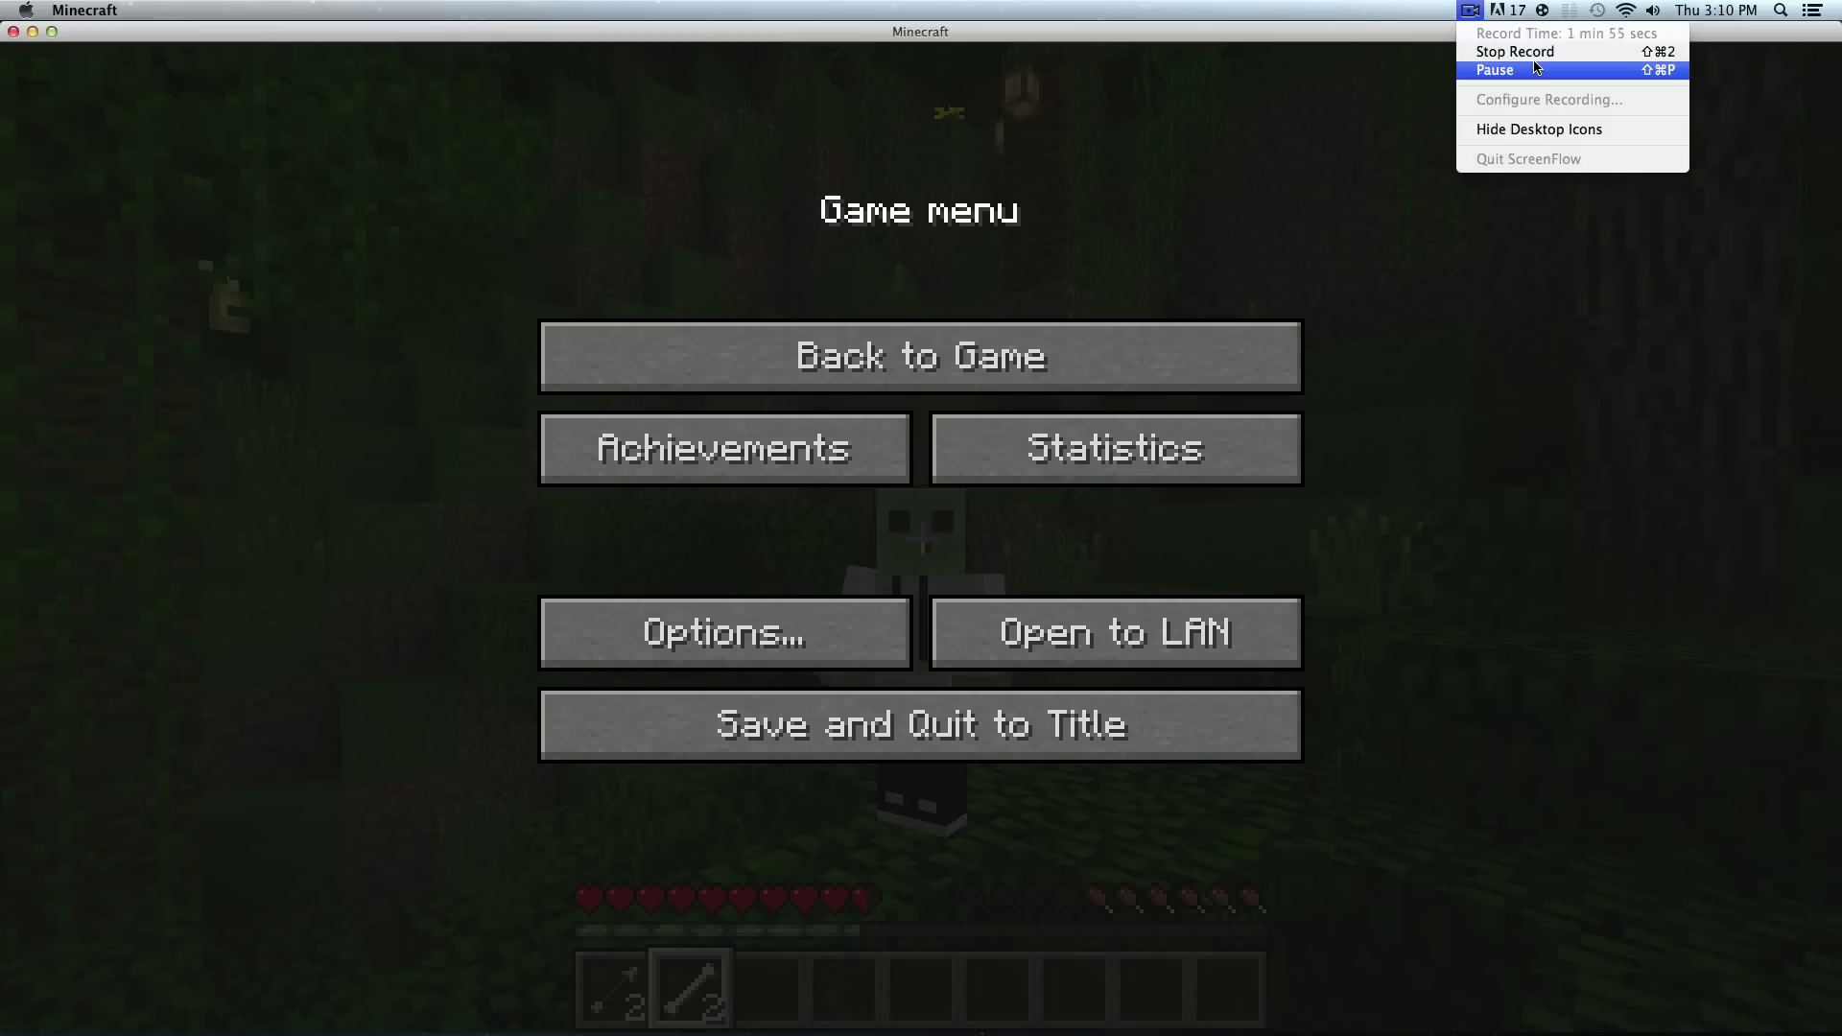
click(1650, 71)
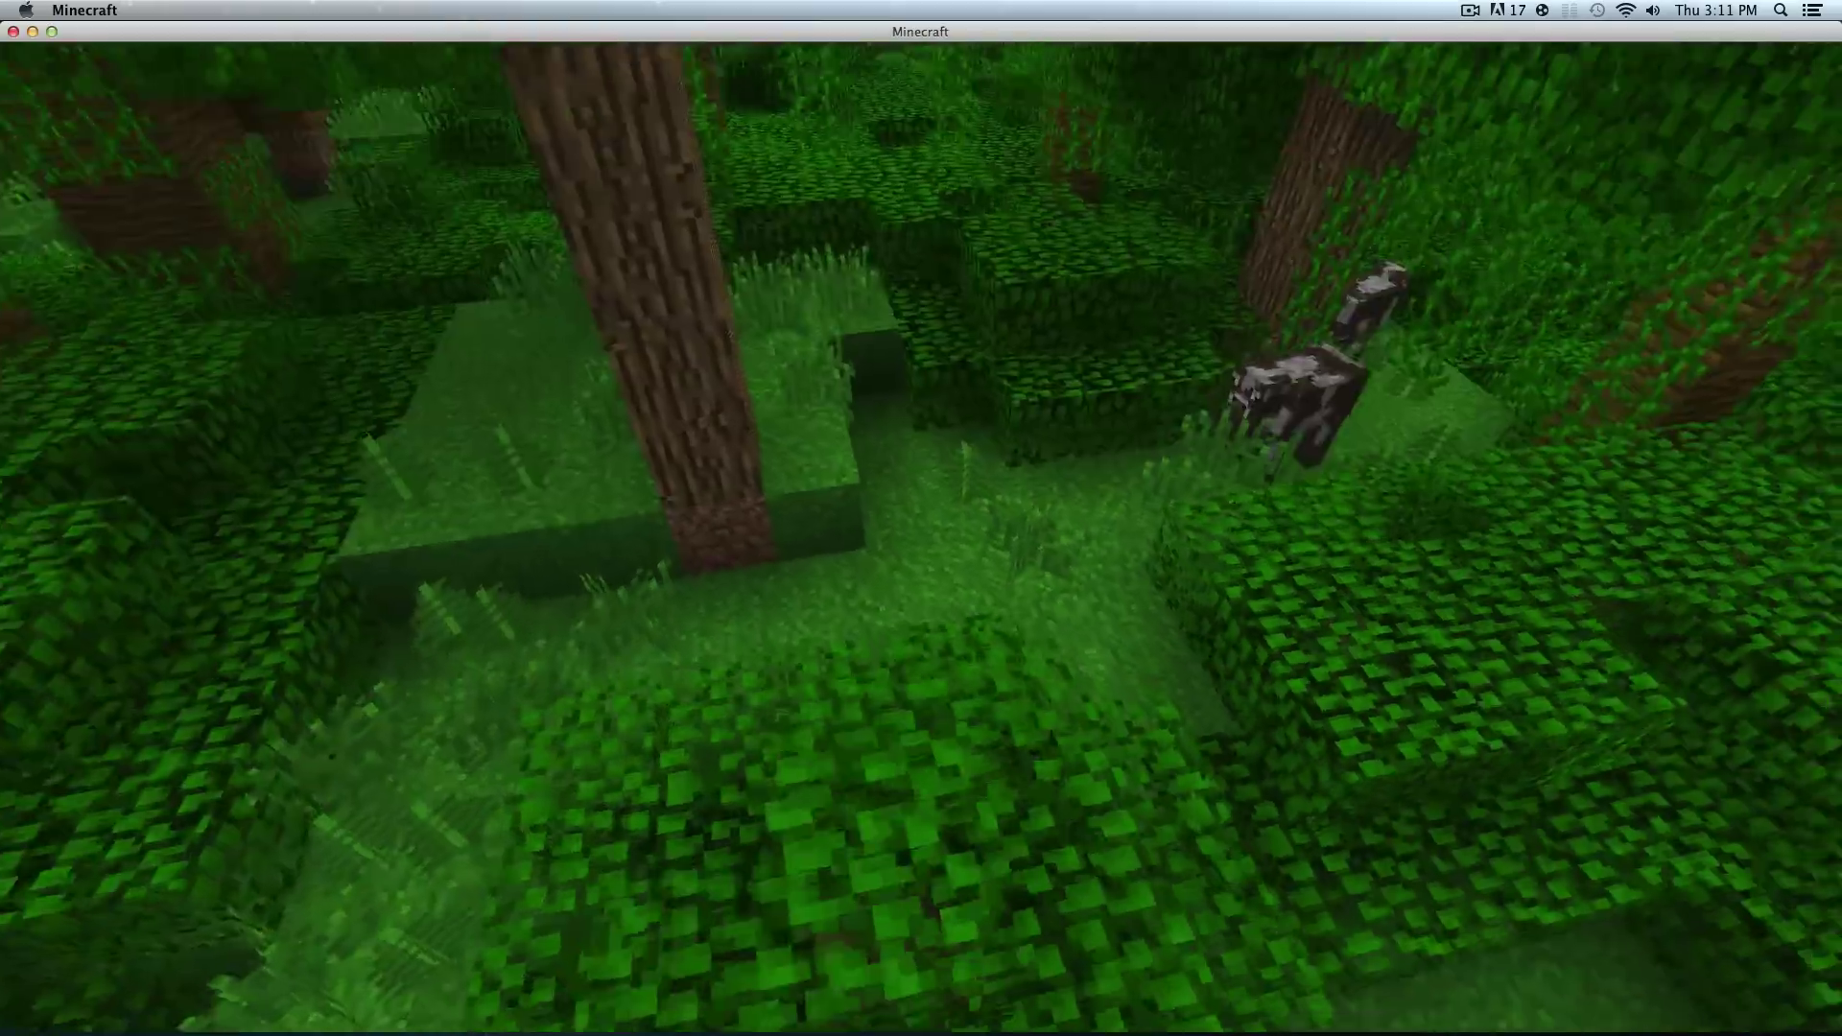
Resume playing, then open and close the player's inventory
key(Escape)
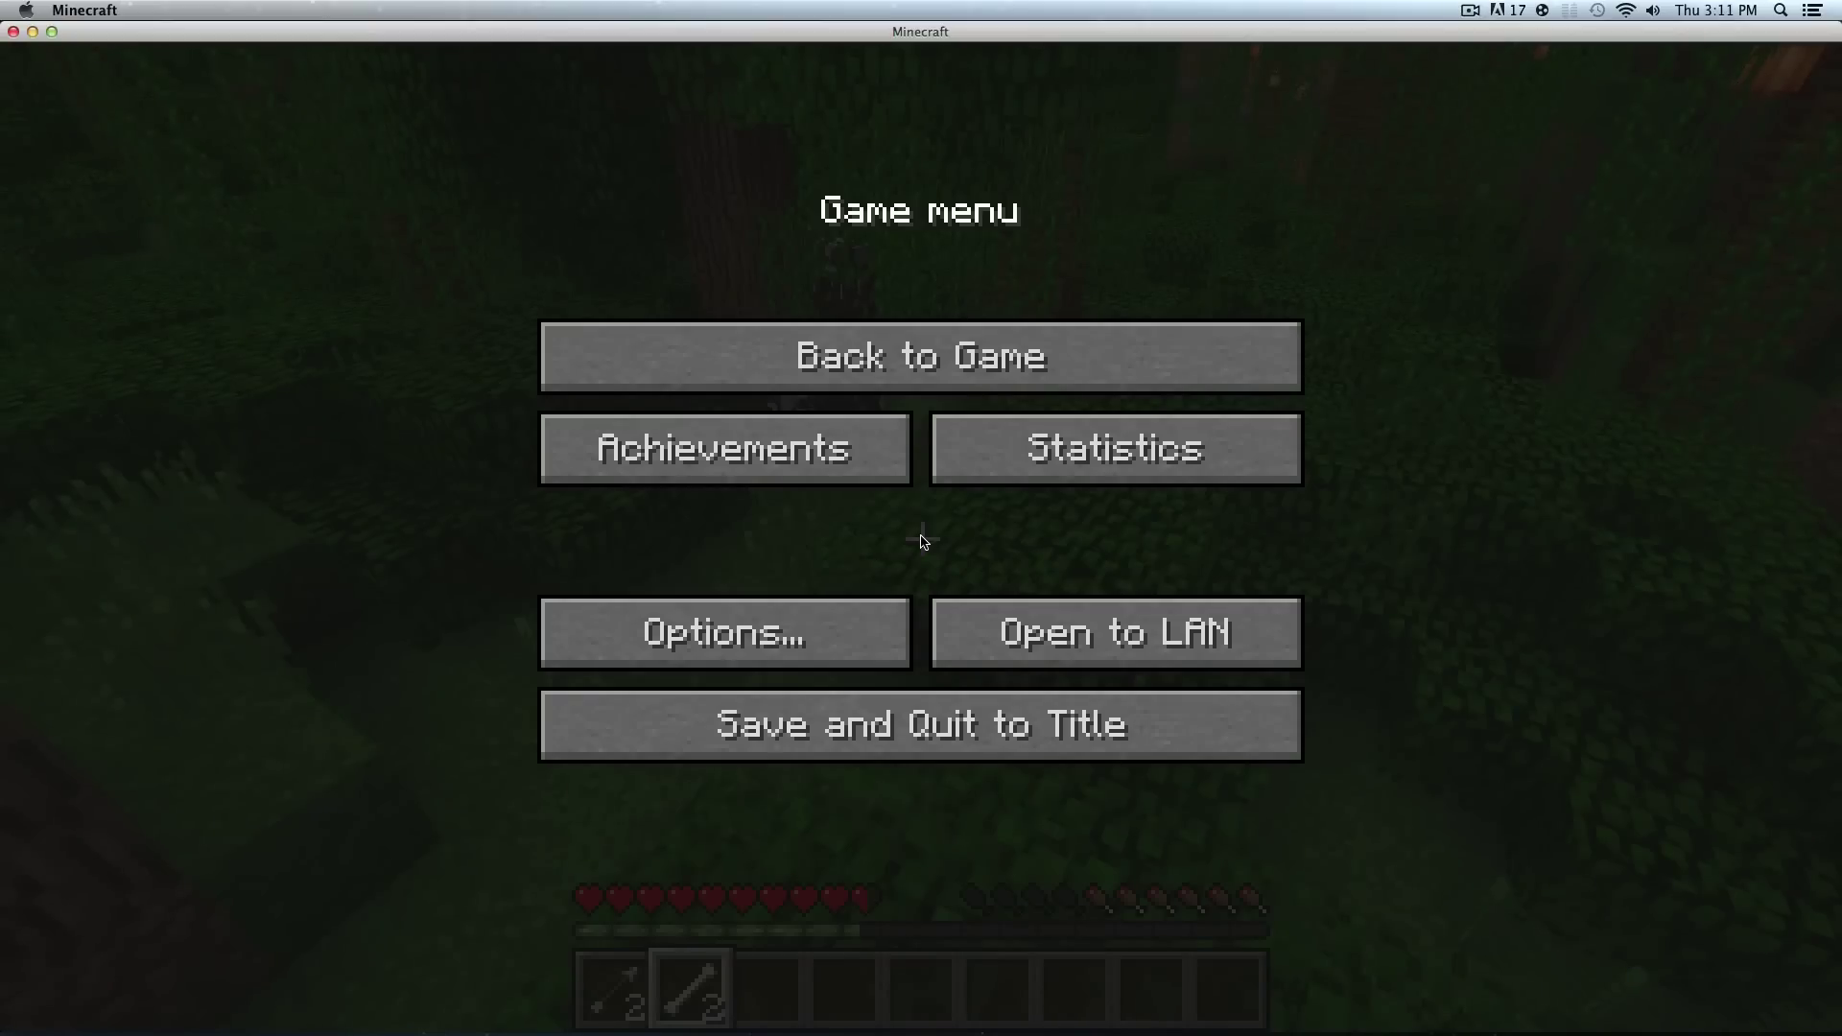
key(Escape)
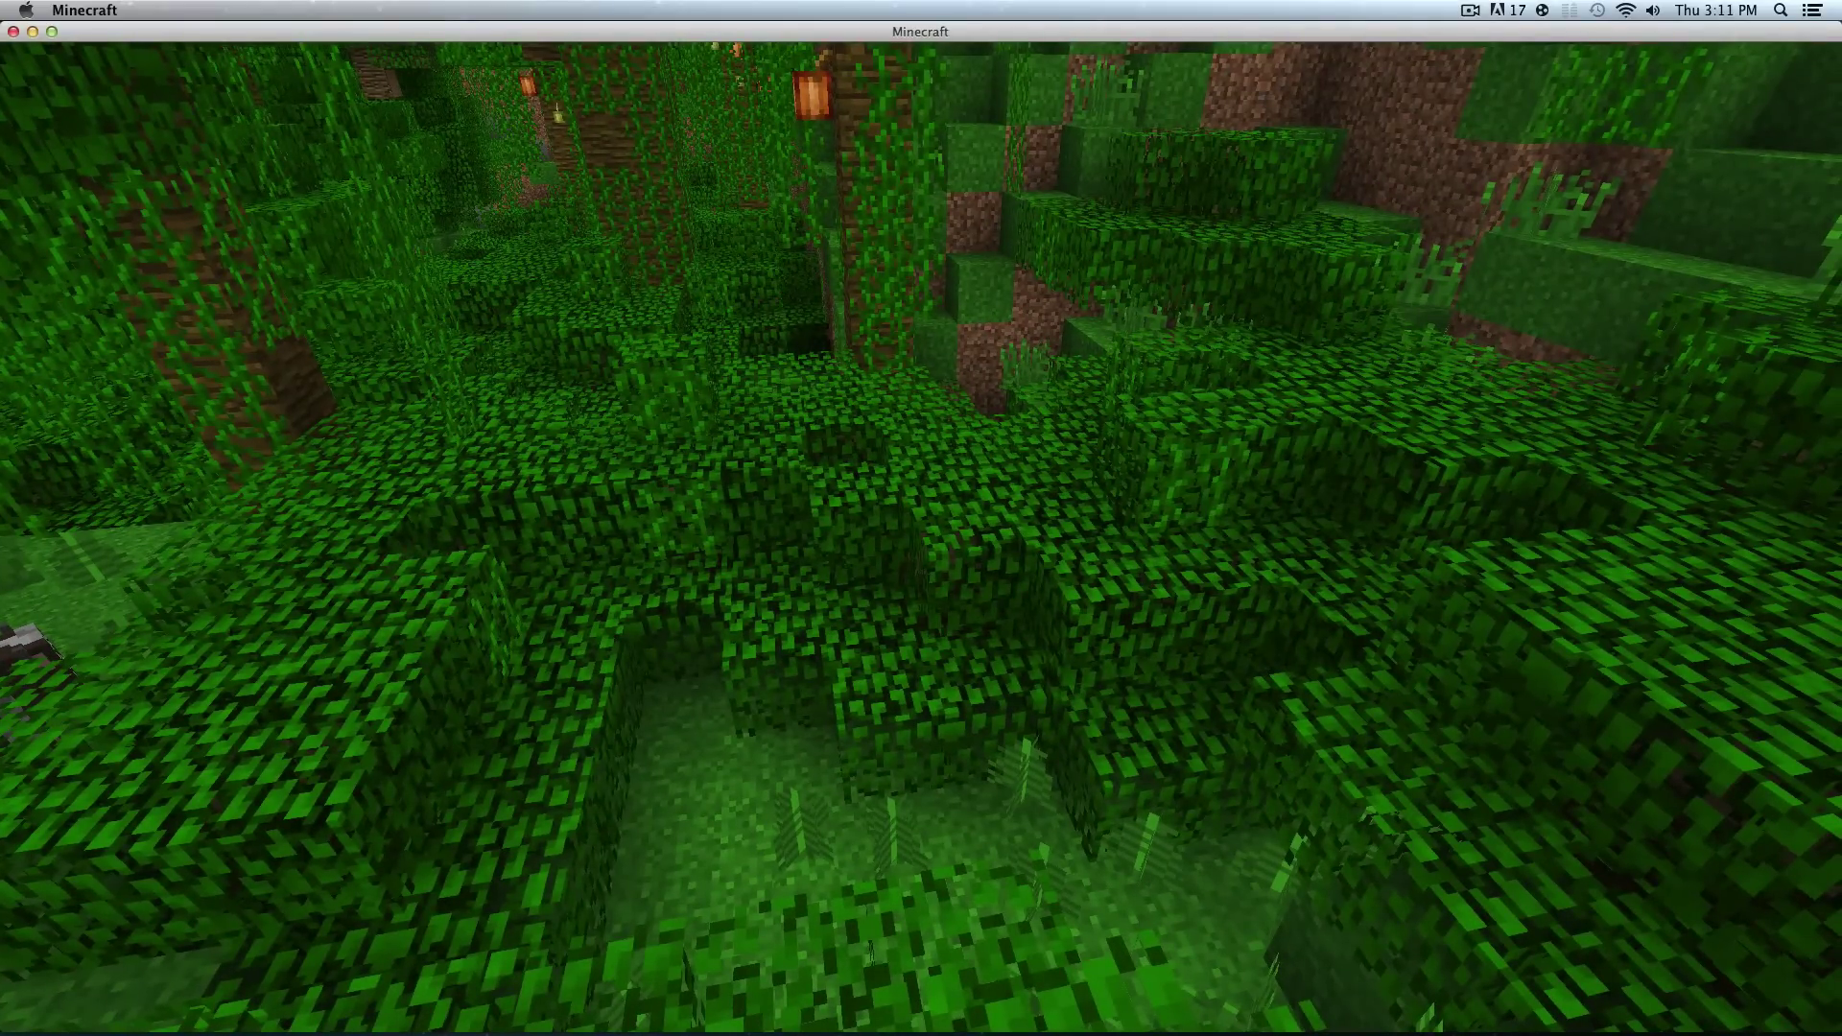
key(e)
key(e)
key(Escape)
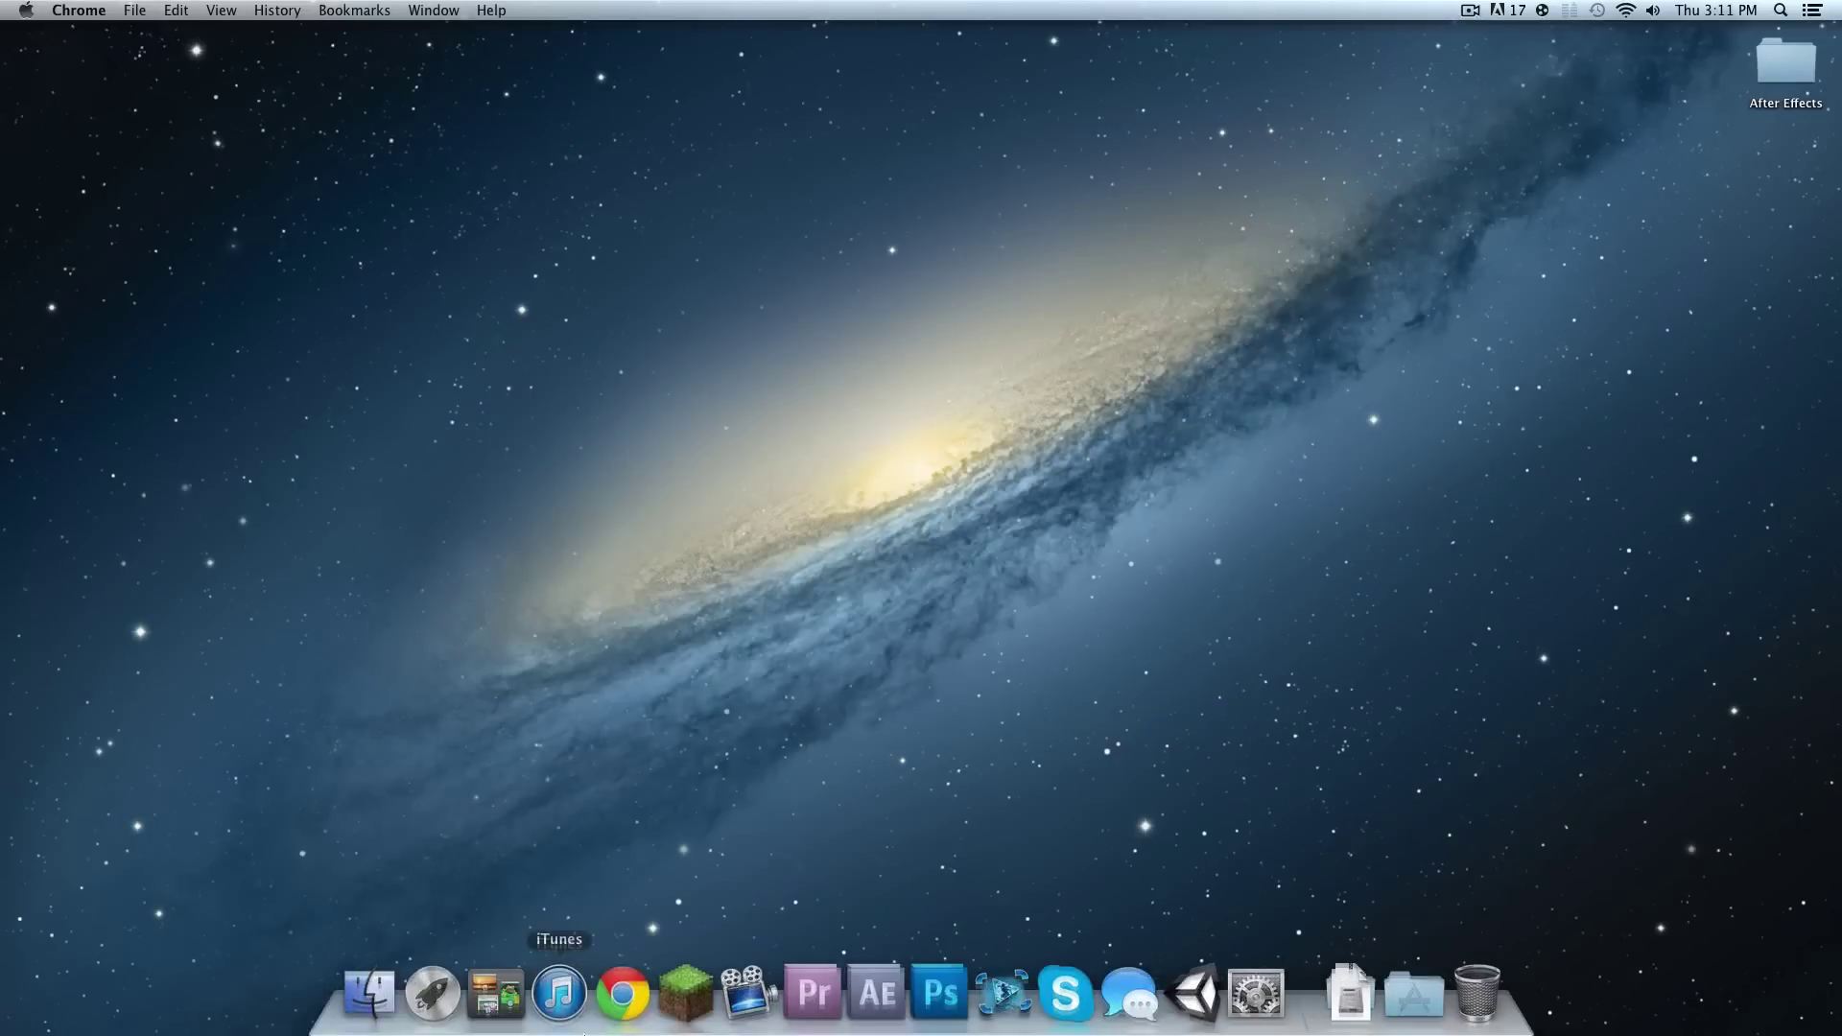
Switch to ScreenFlow and create a new empty document with the 720p HD (1280×720) preset
click(749, 993)
click(167, 8)
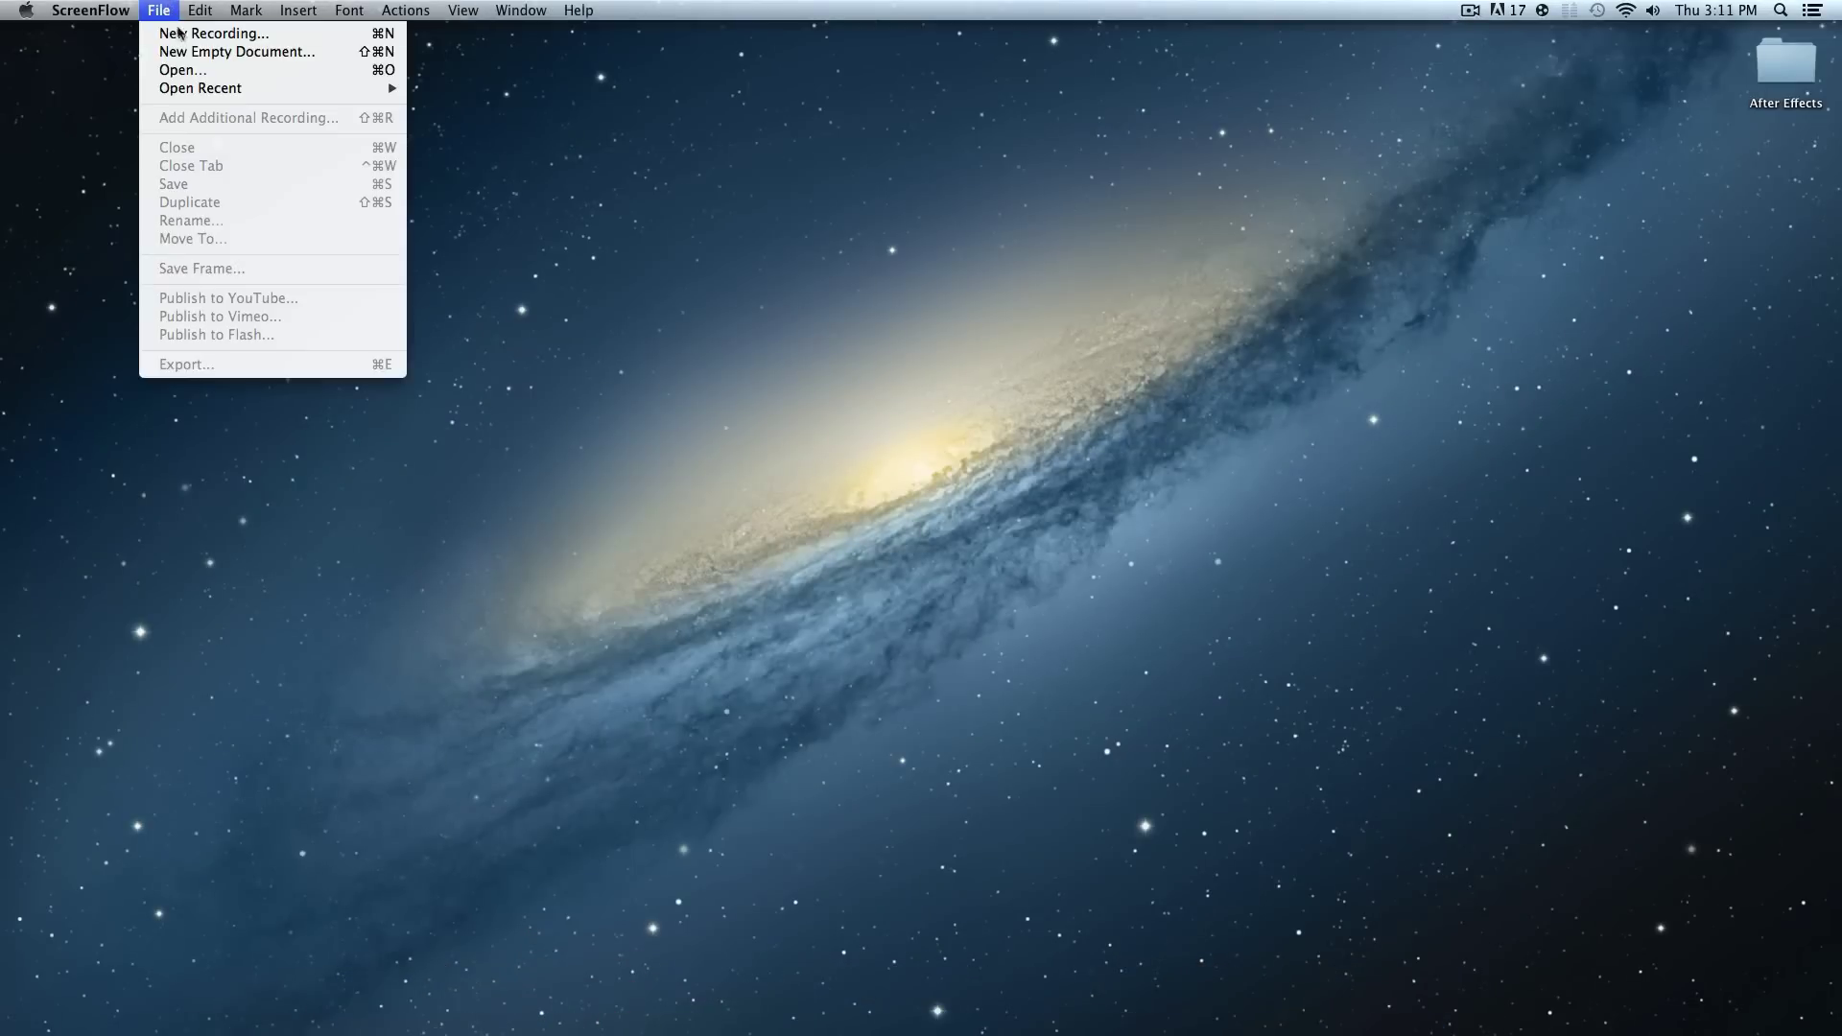
click(182, 51)
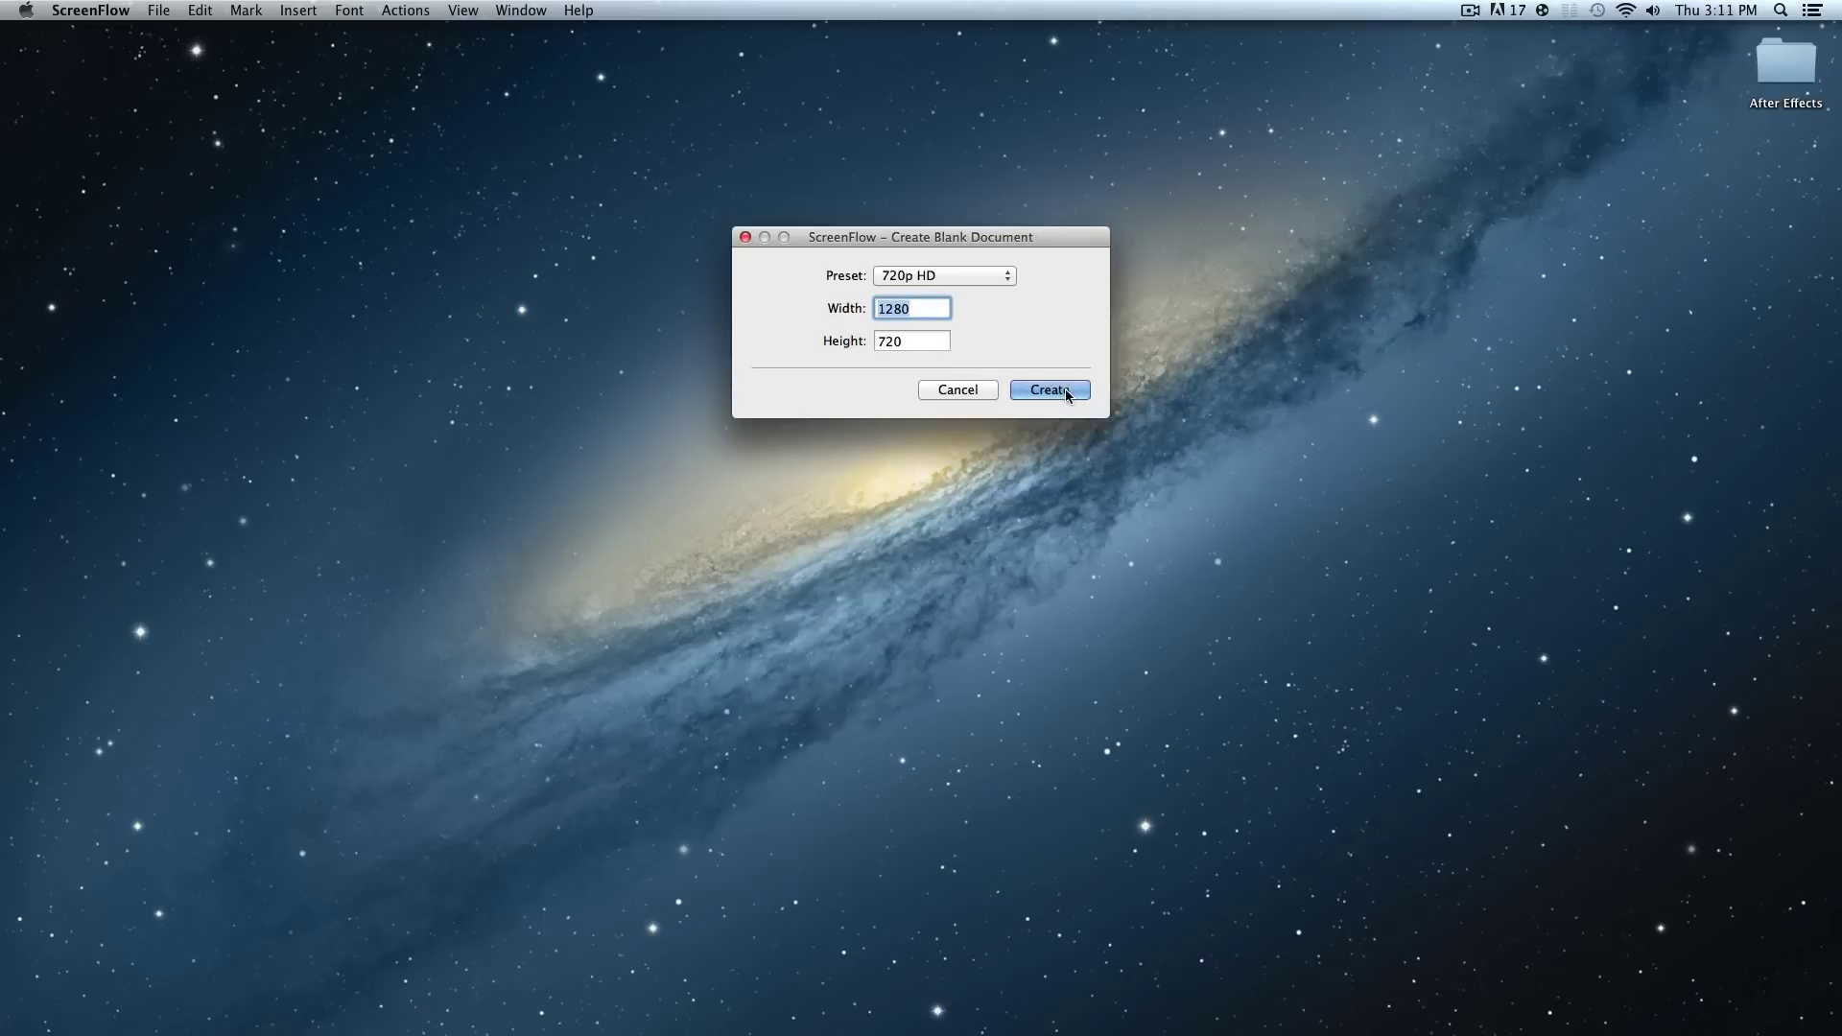
click(965, 278)
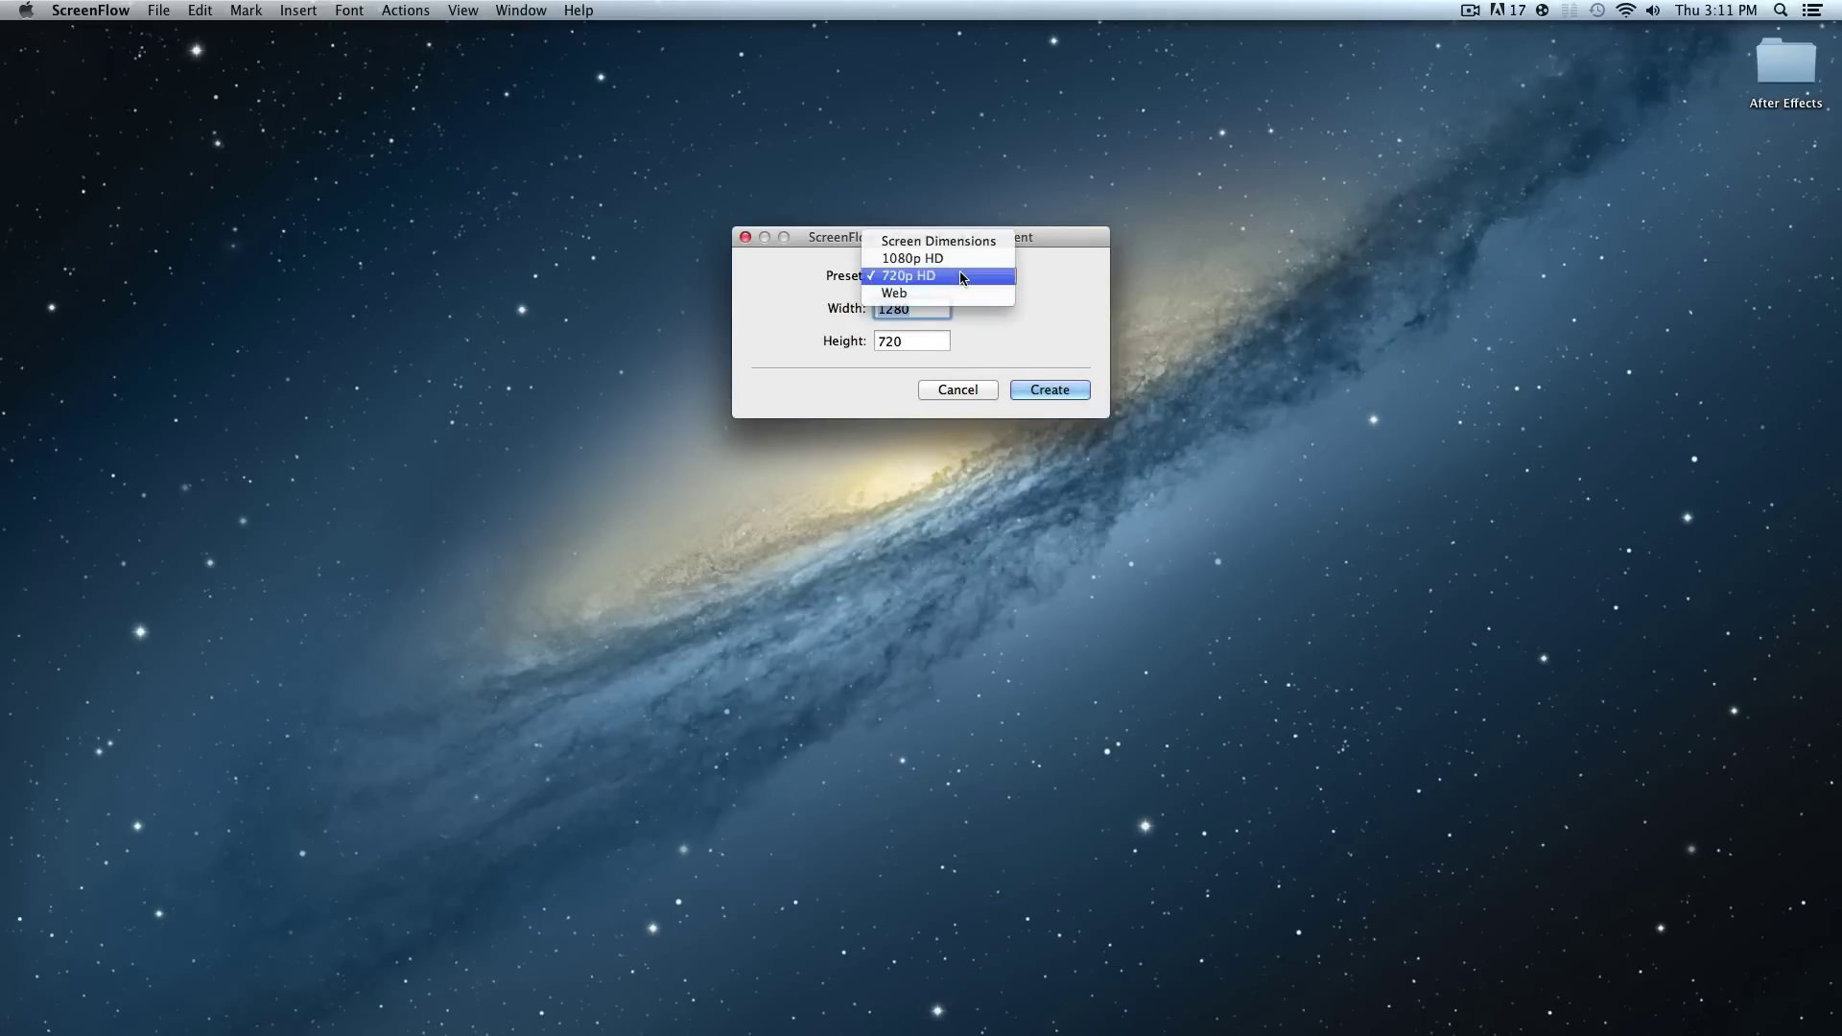
click(1053, 329)
click(1052, 390)
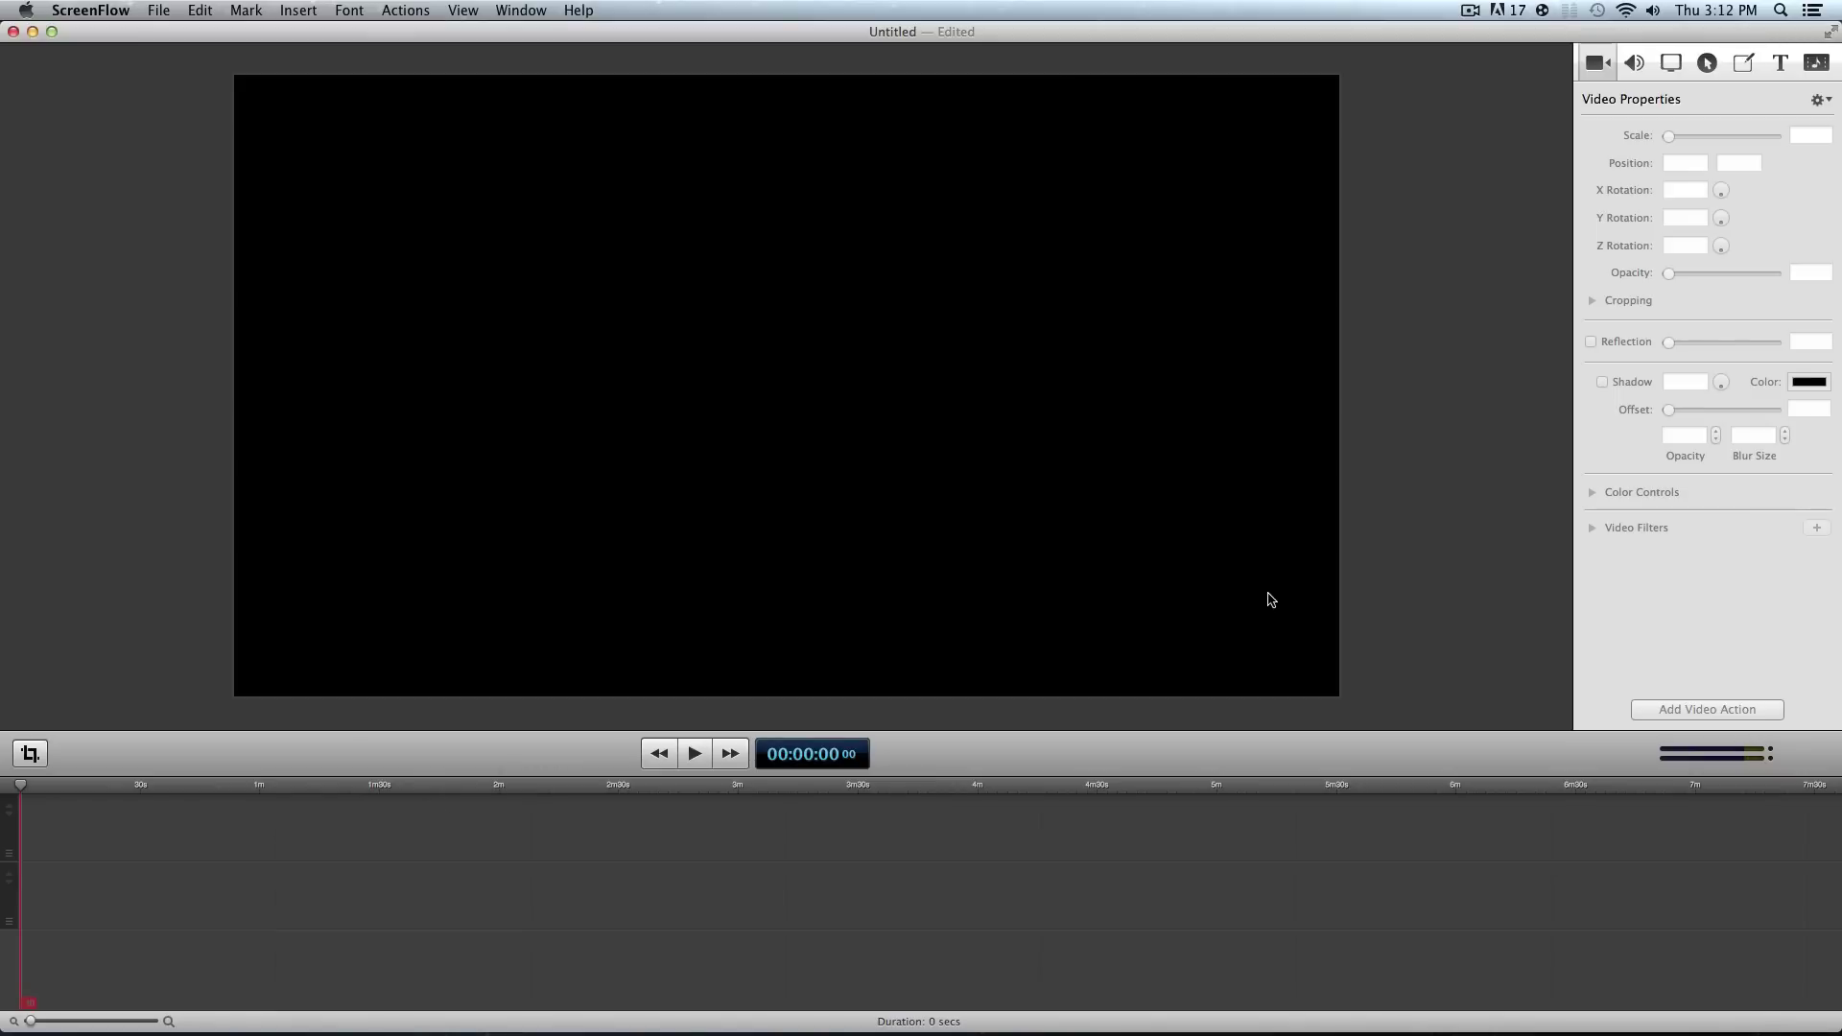
From the Media Library, add YT_Intro.mp4 and OutroNE.mp4 from the Materials > MP4 folder
click(1815, 62)
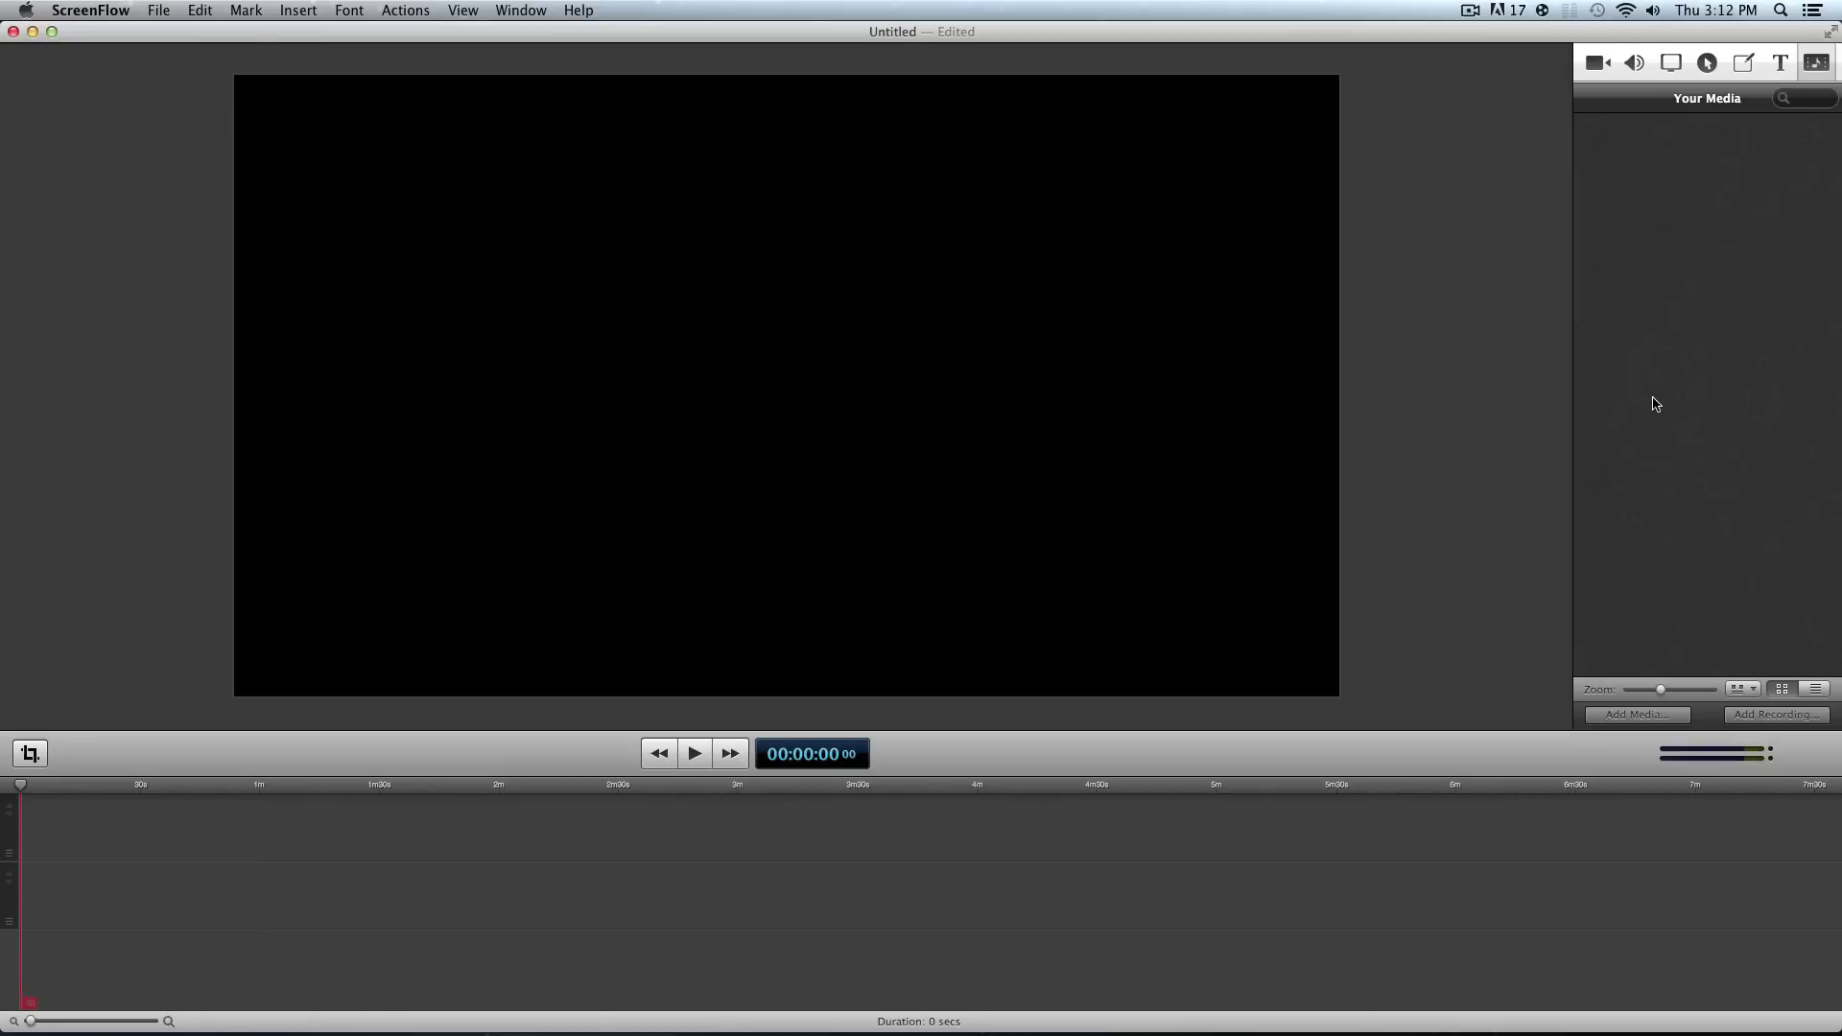
click(1758, 718)
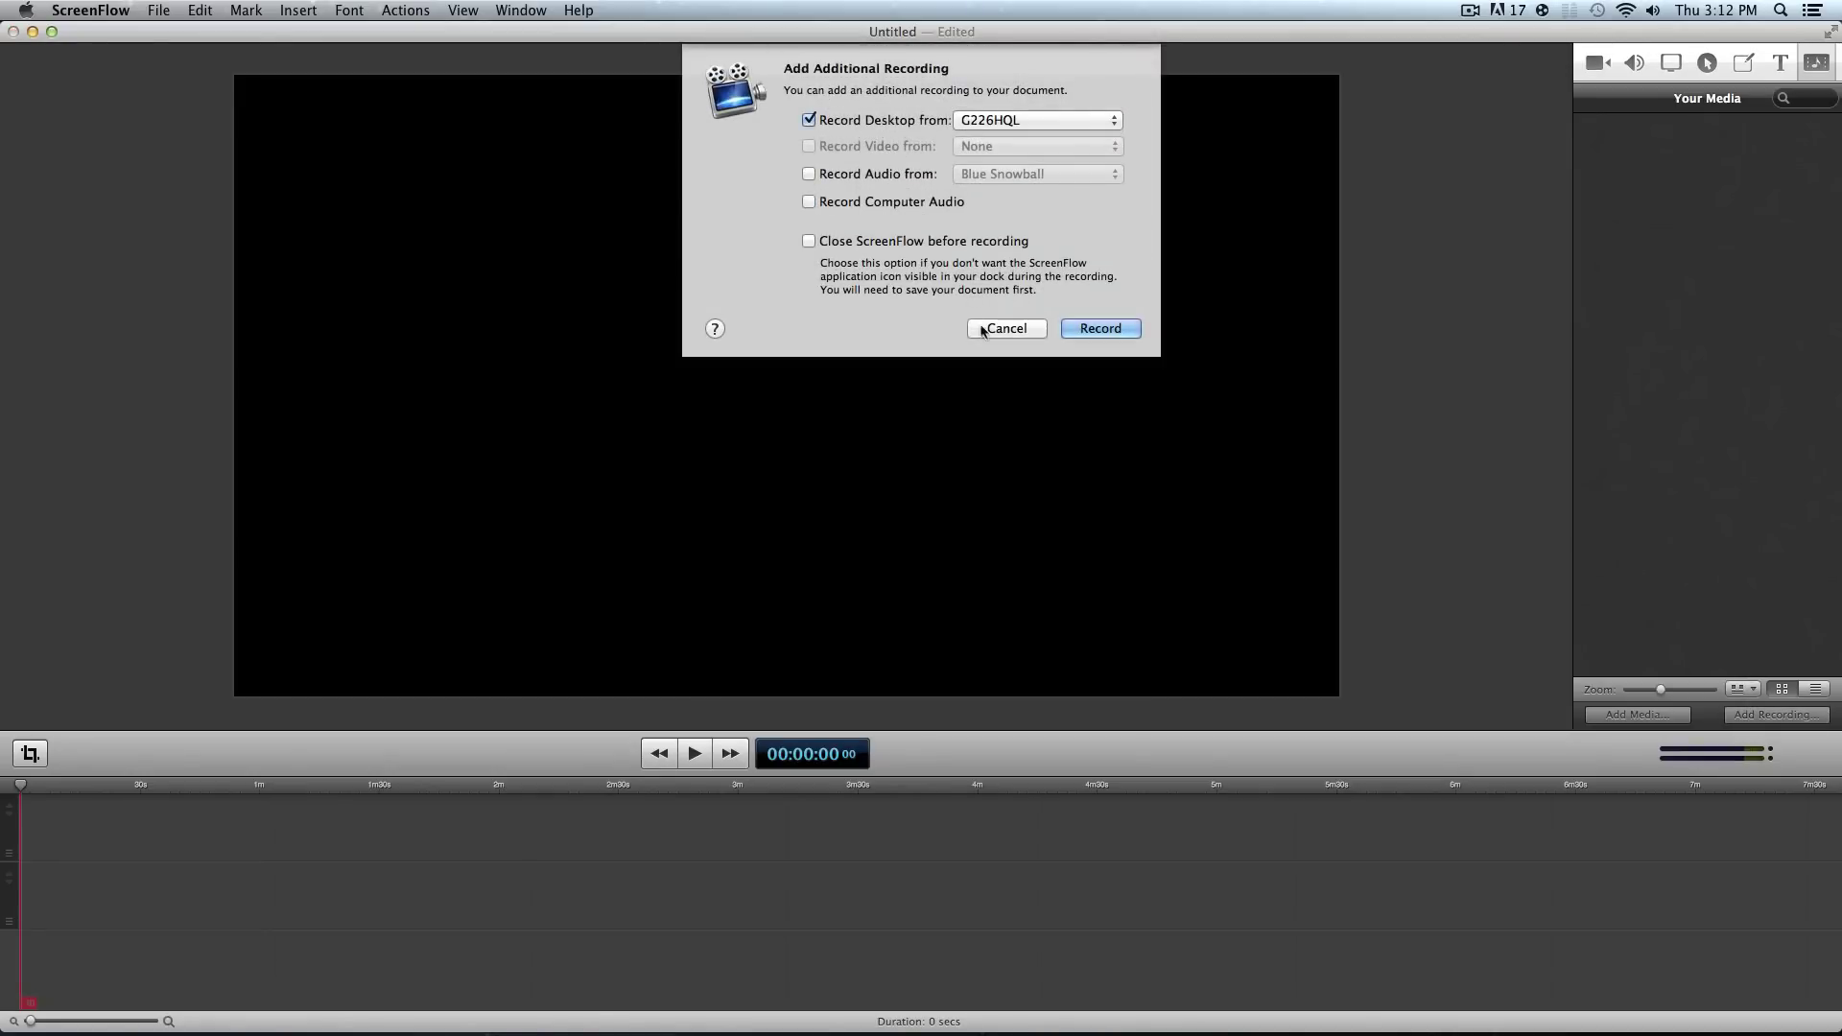
click(987, 330)
click(1657, 717)
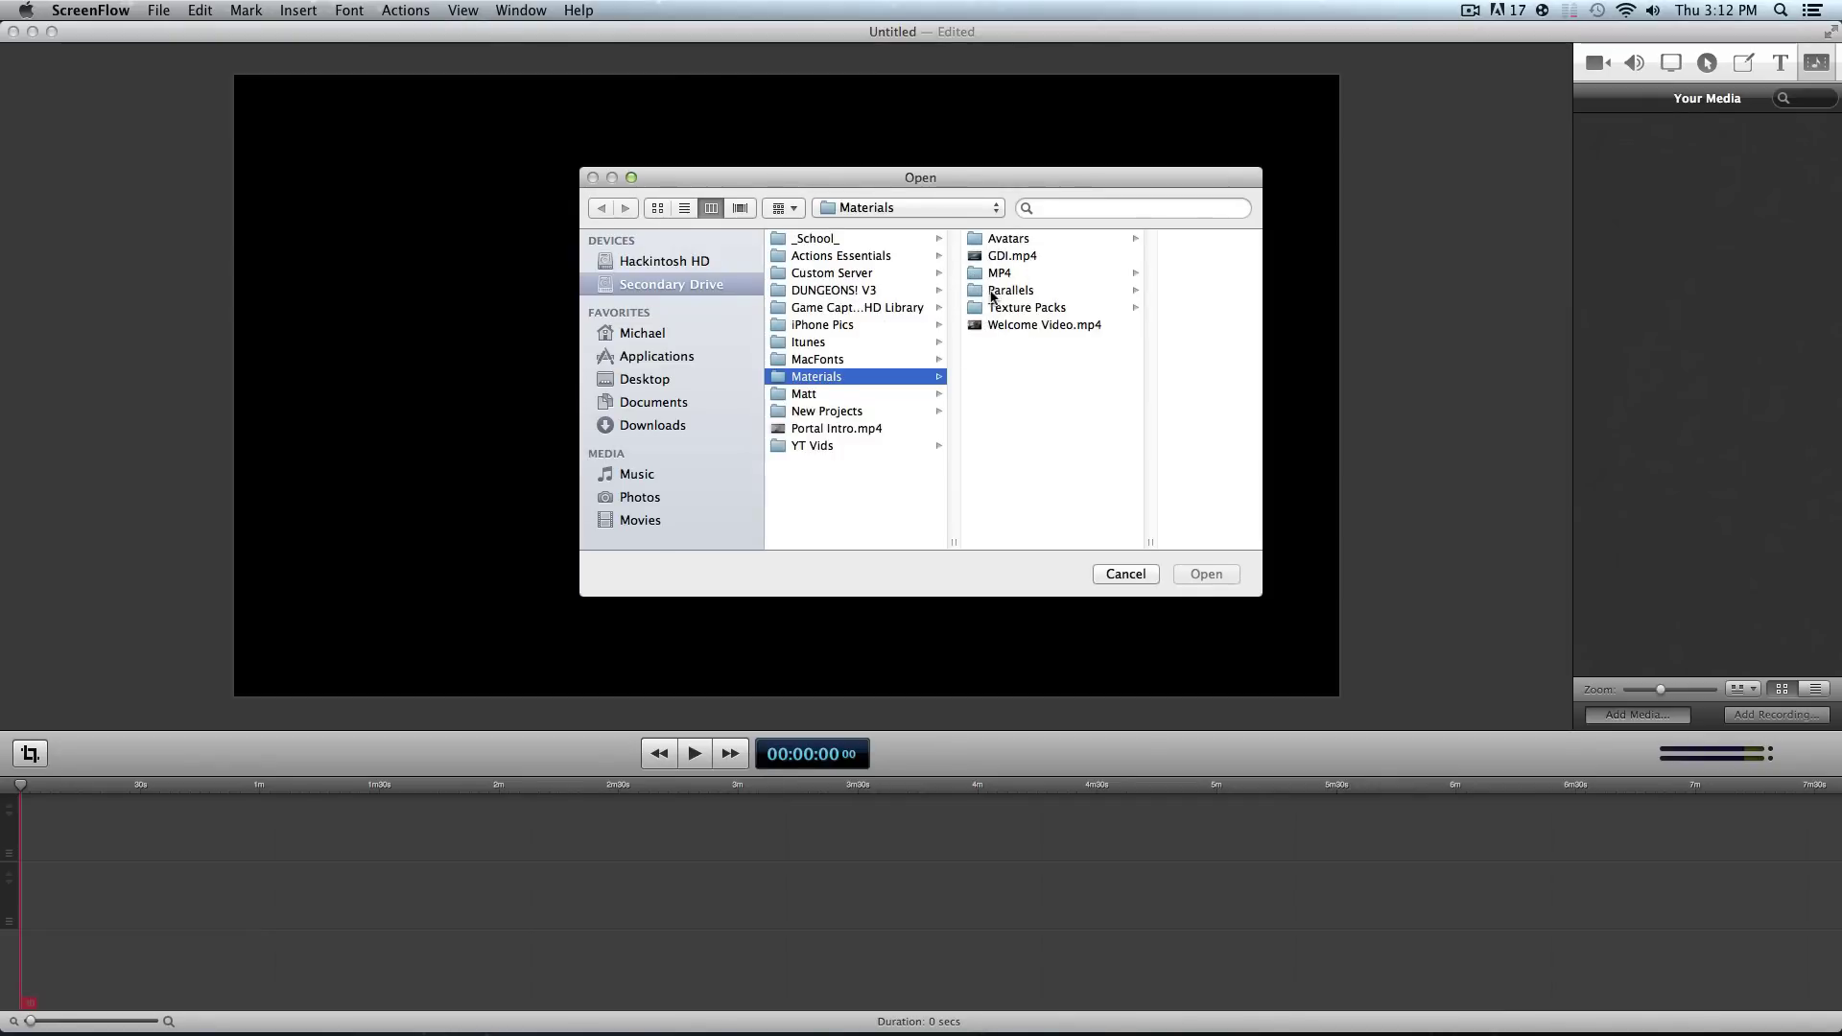
click(993, 307)
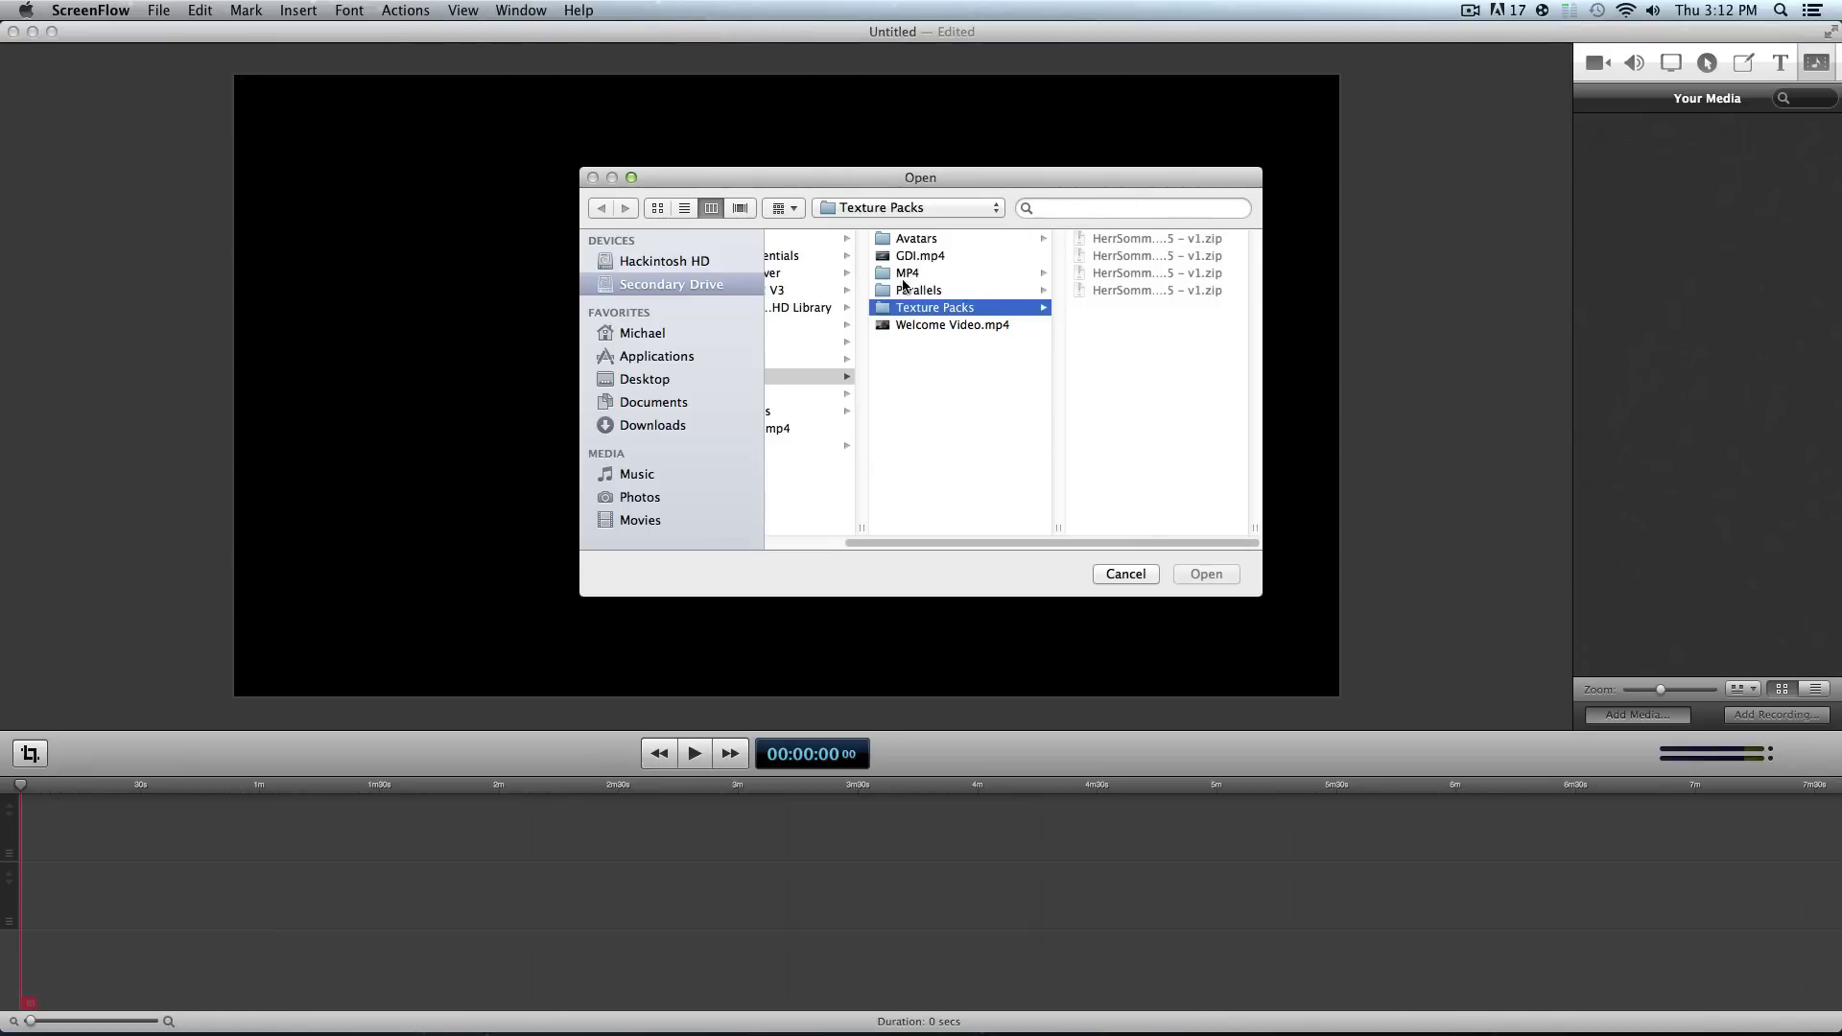
click(903, 278)
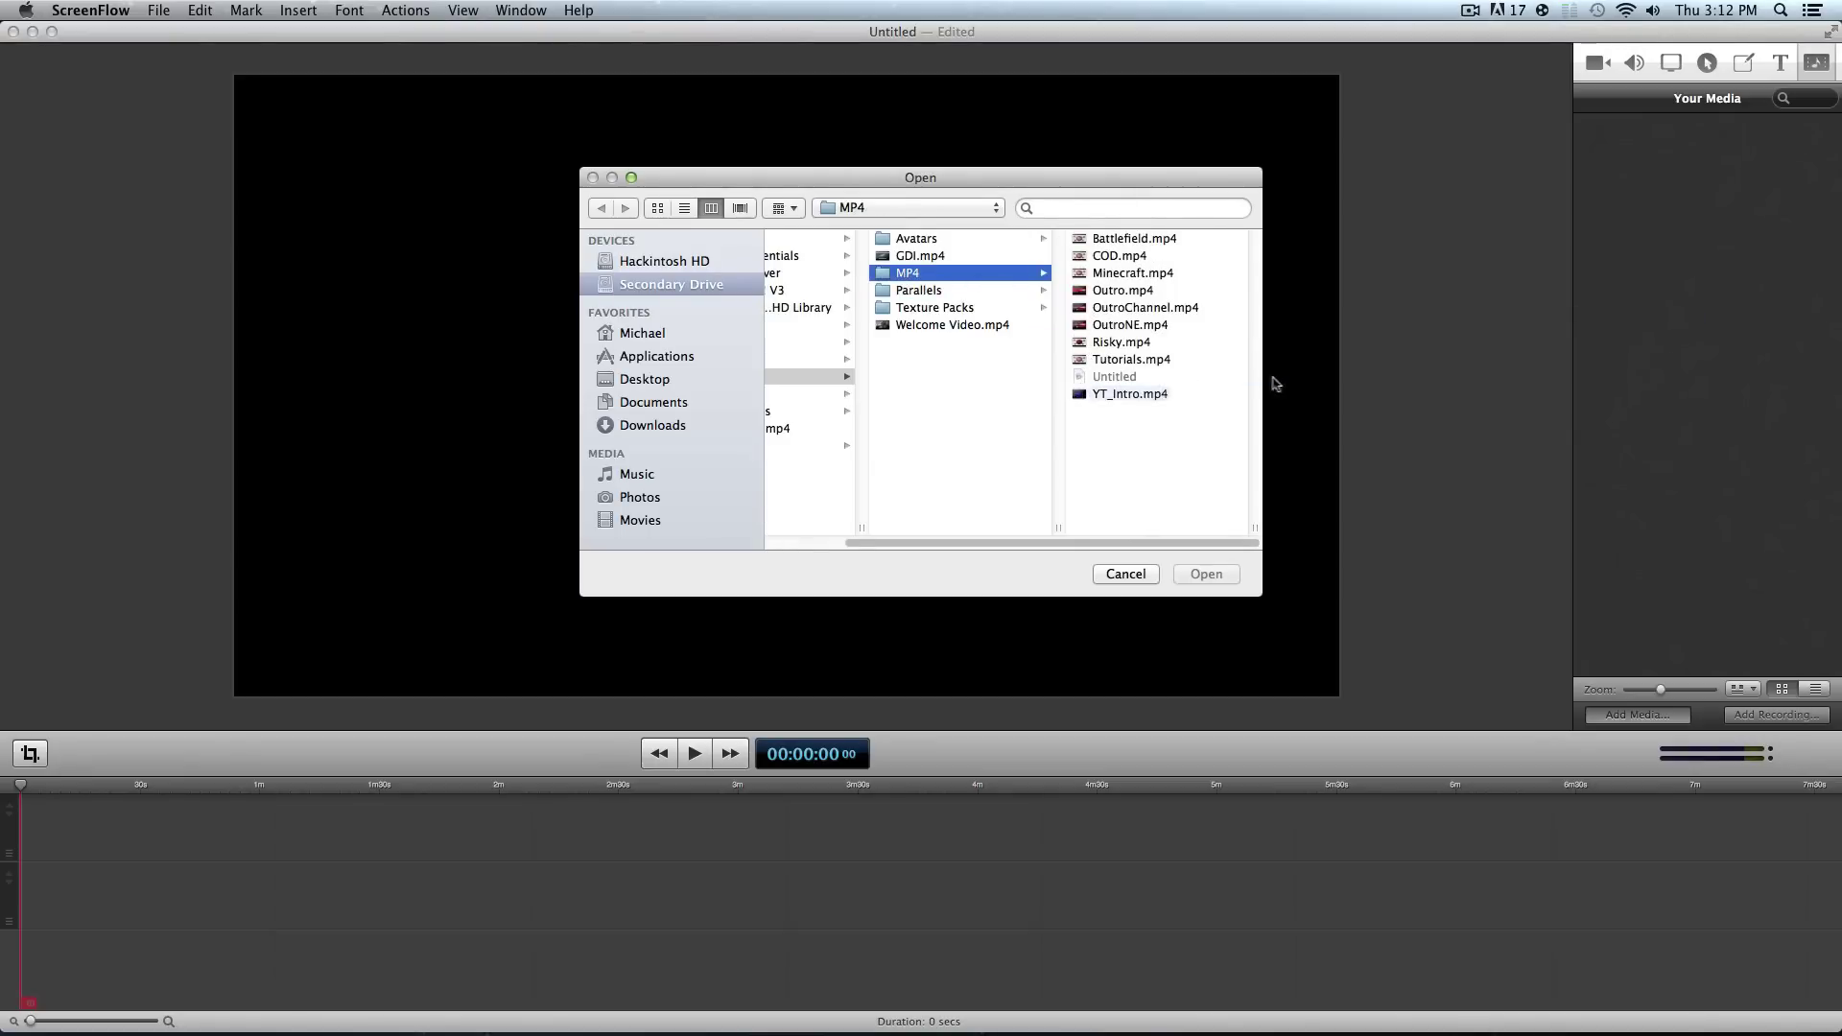
click(1132, 394)
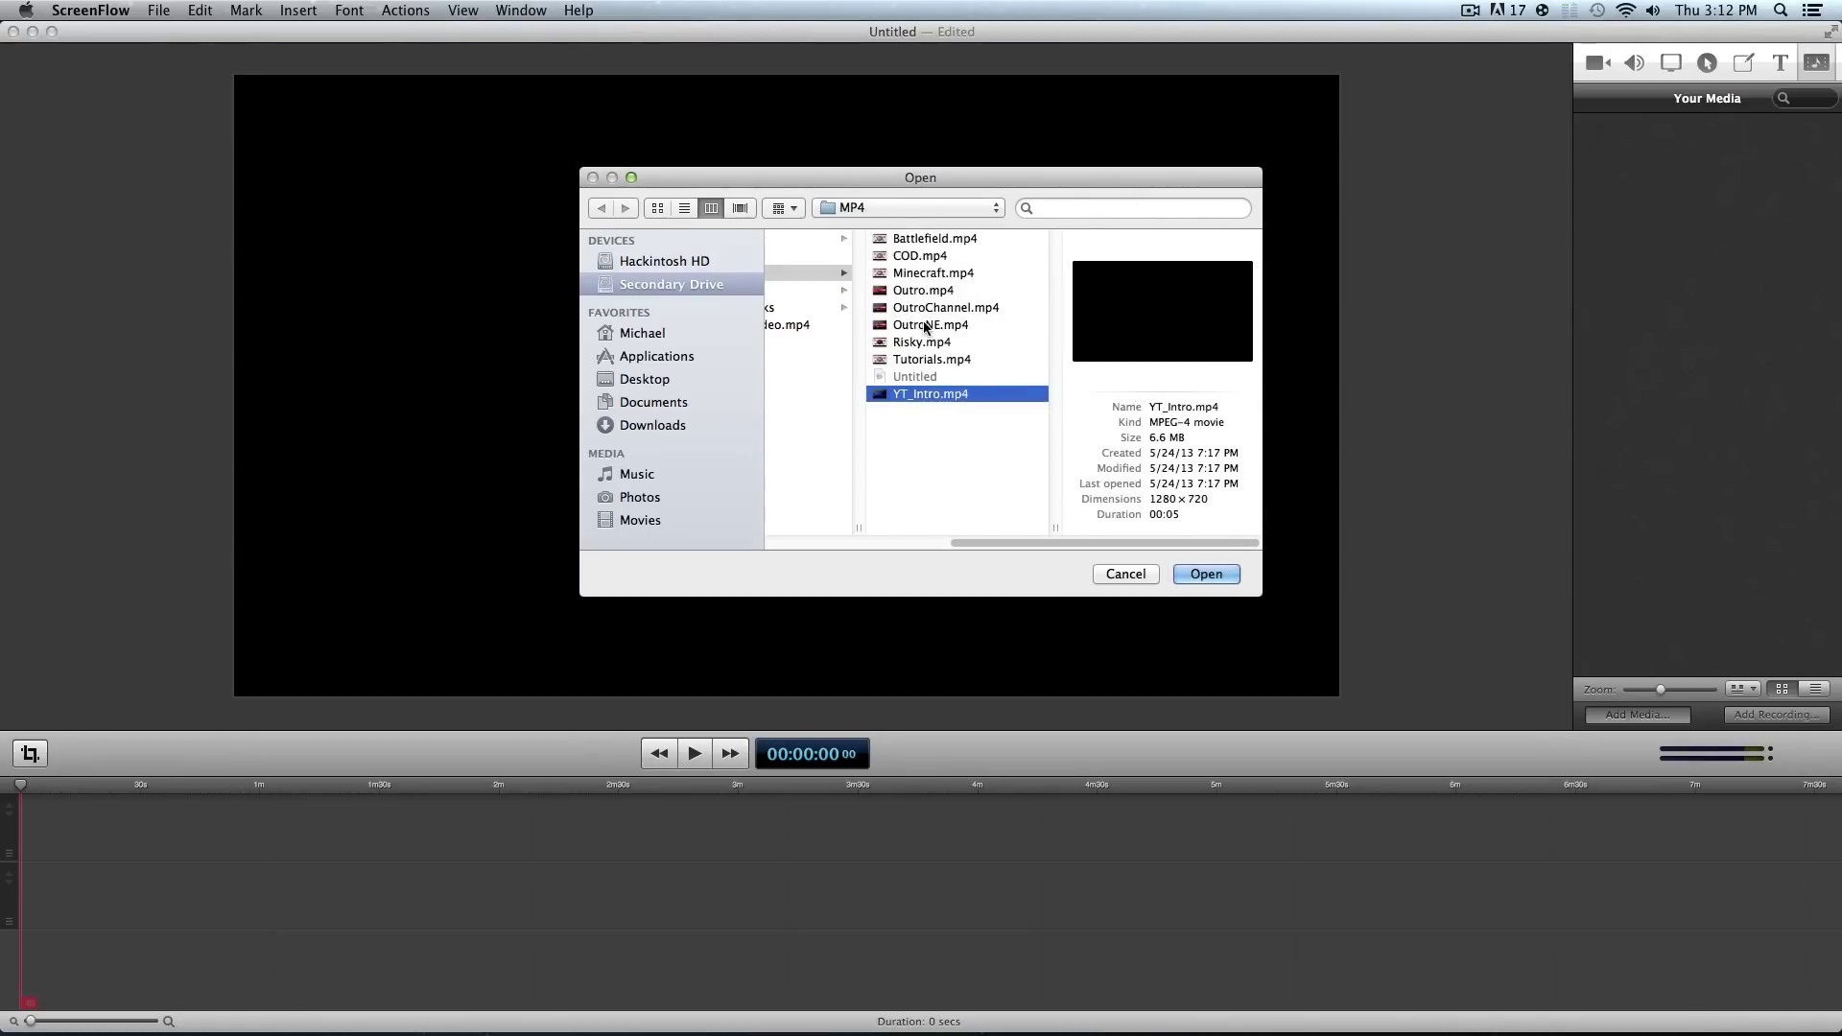
super+click(927, 326)
Import both videos and place YT_Intro.mp4, then OutroNE.mp4, onto the timeline
click(1206, 574)
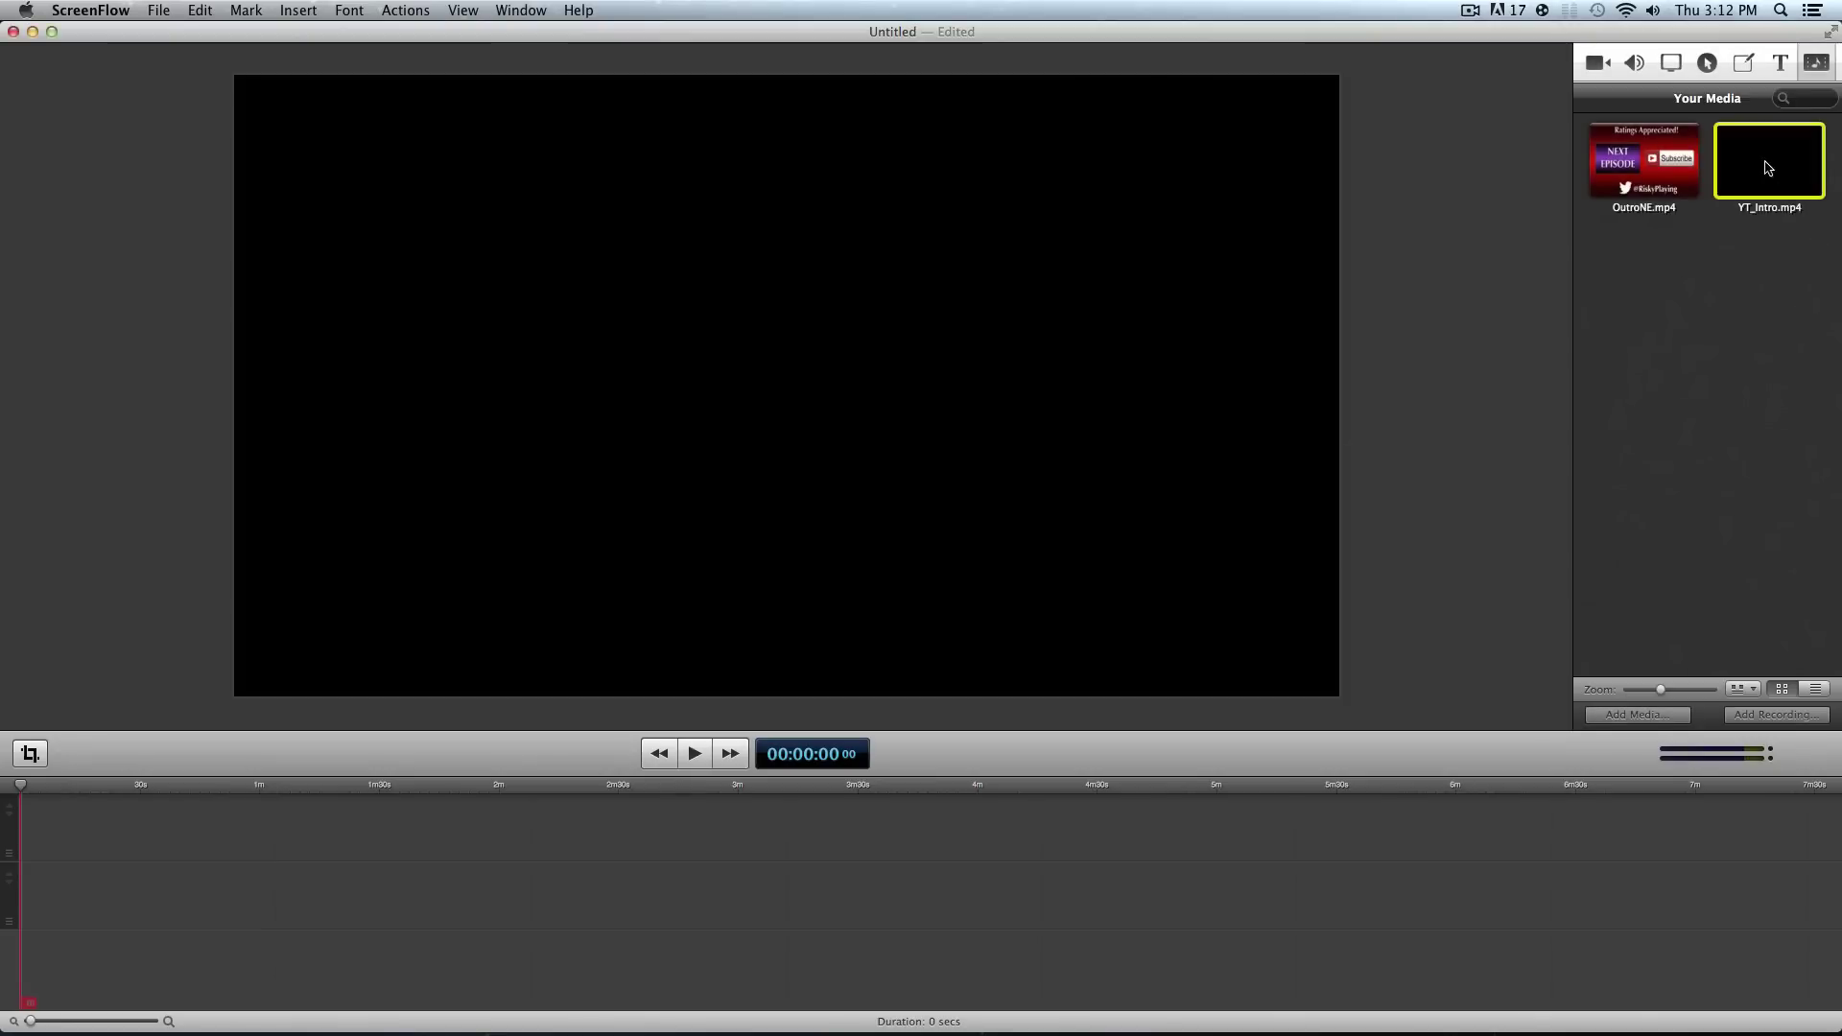
drag(1759, 156, 28, 848)
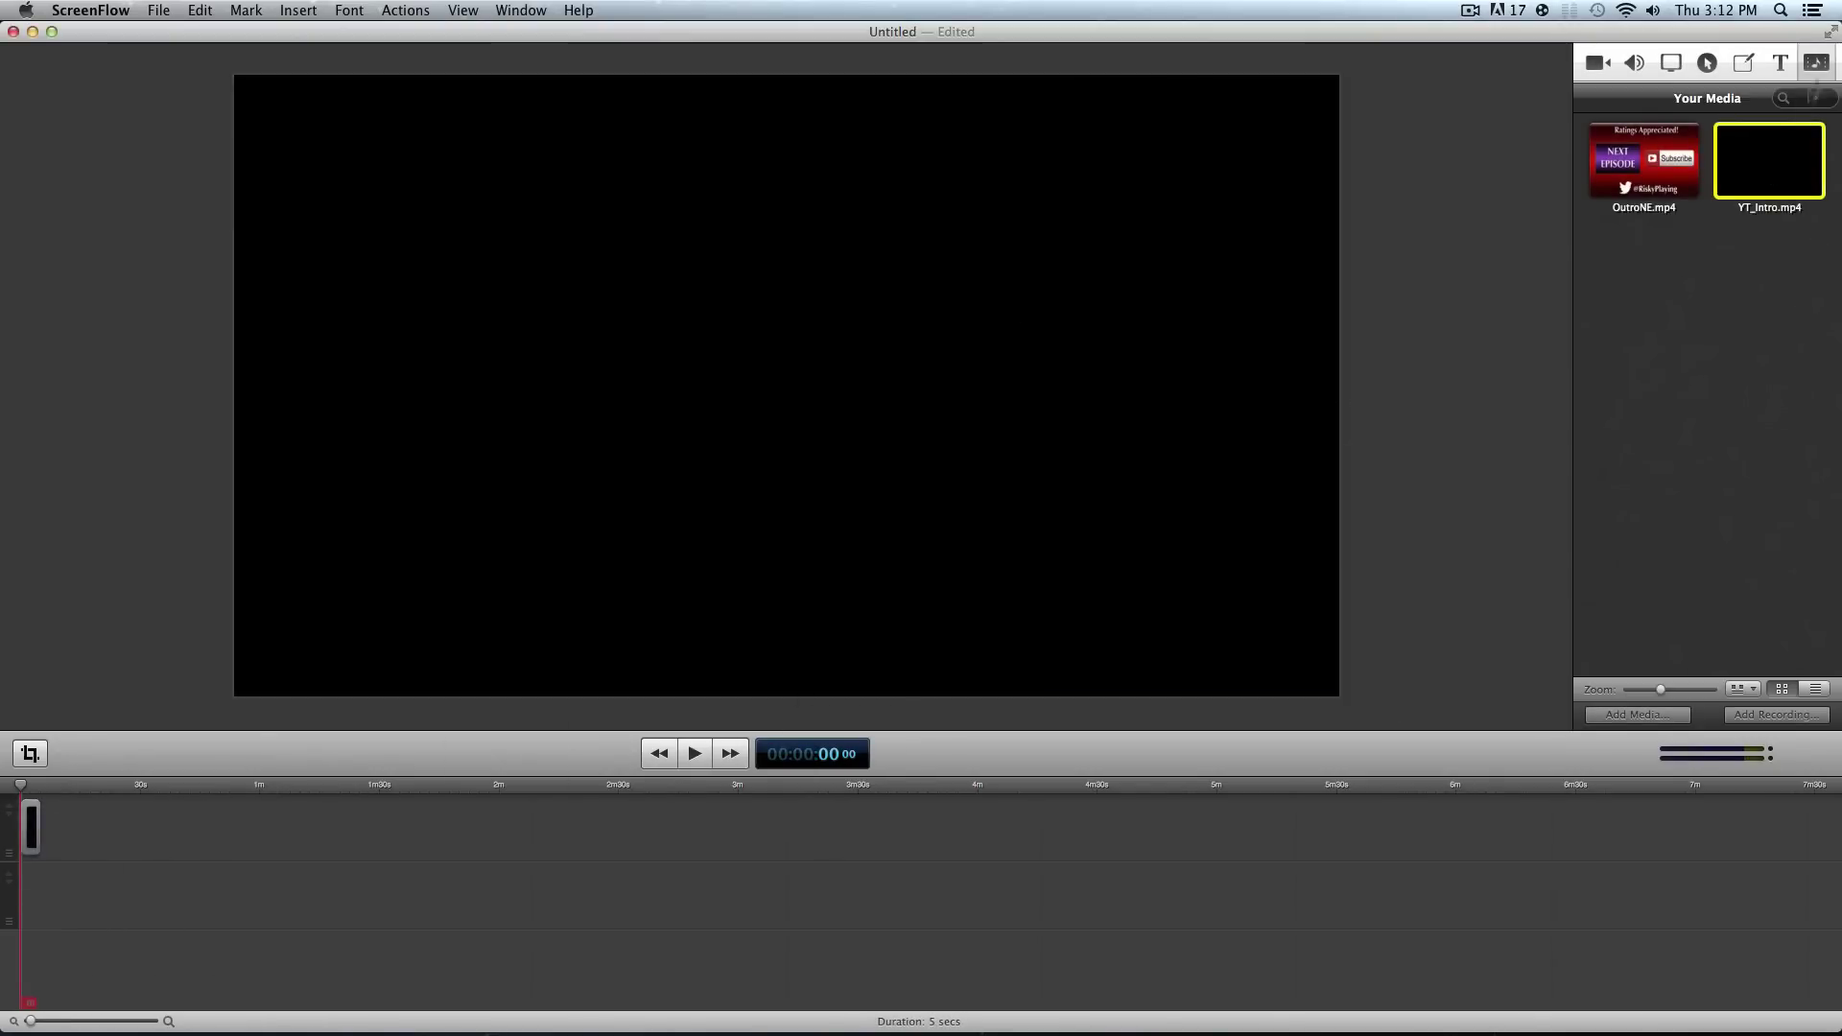
drag(1653, 182, 79, 835)
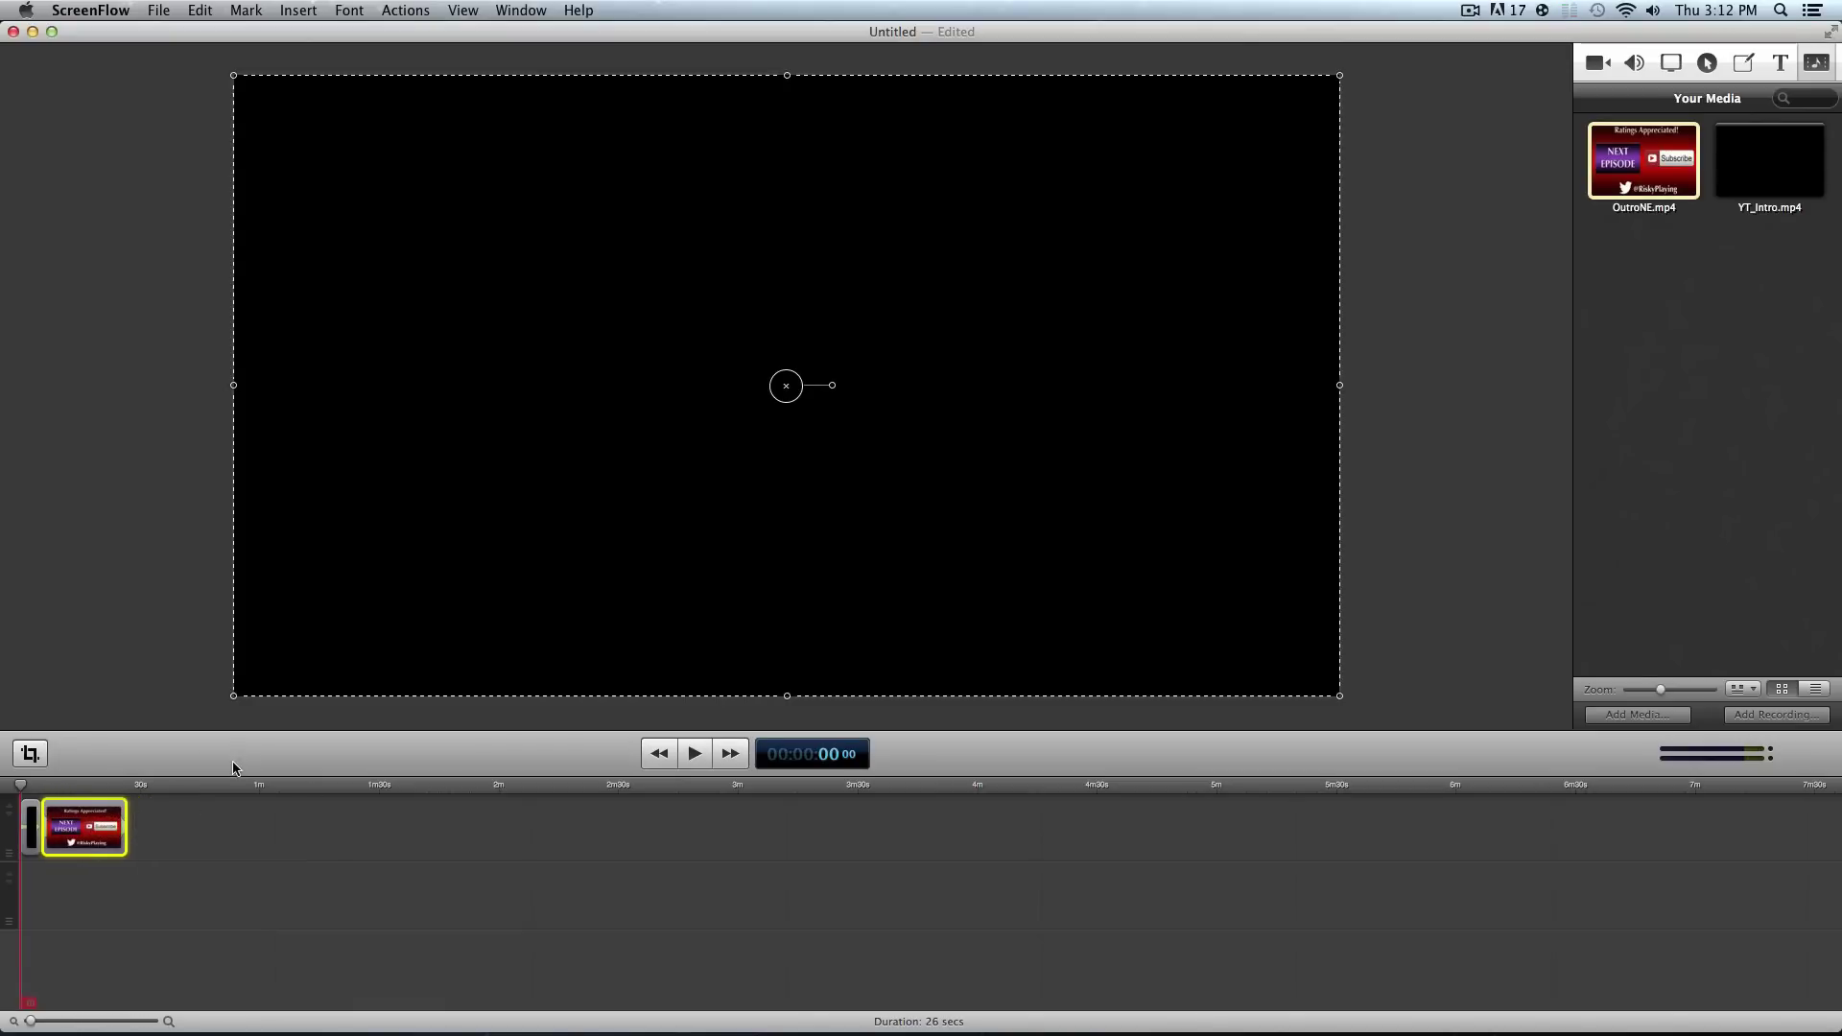
Select the intro clip and confirm the canvas size stays at 1280×720
click(157, 428)
click(413, 492)
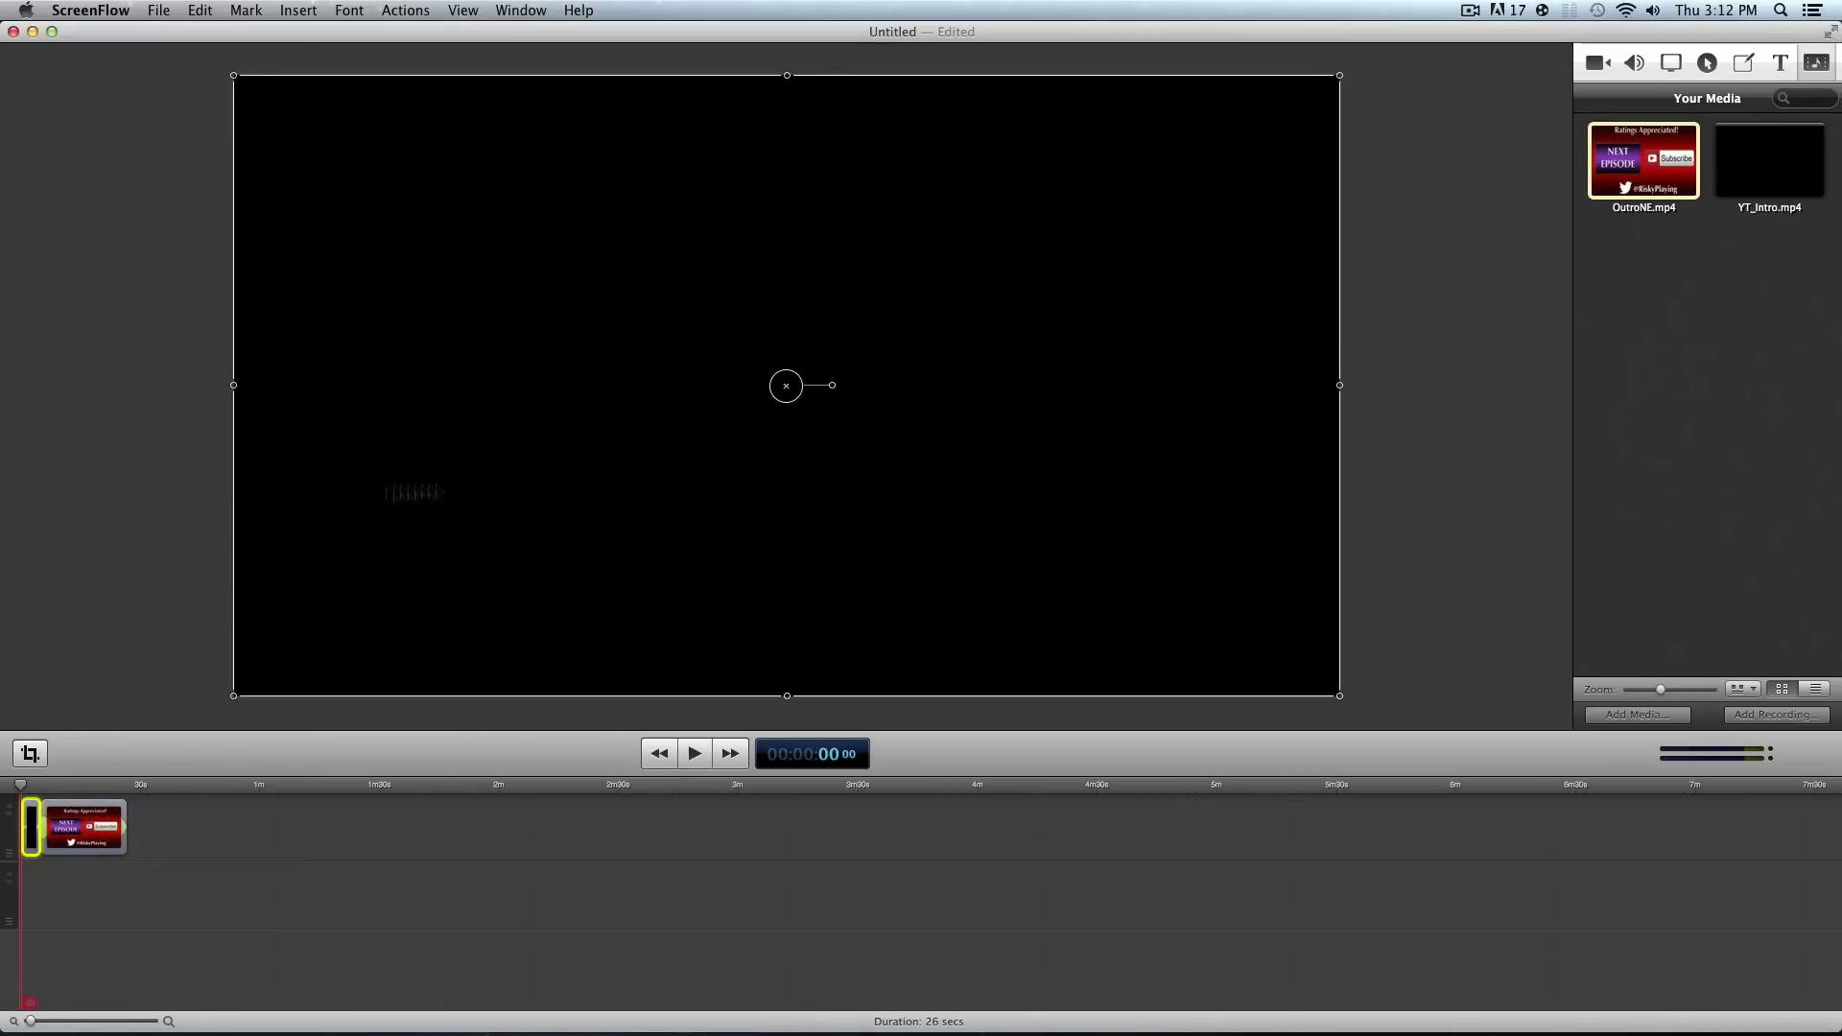
click(30, 754)
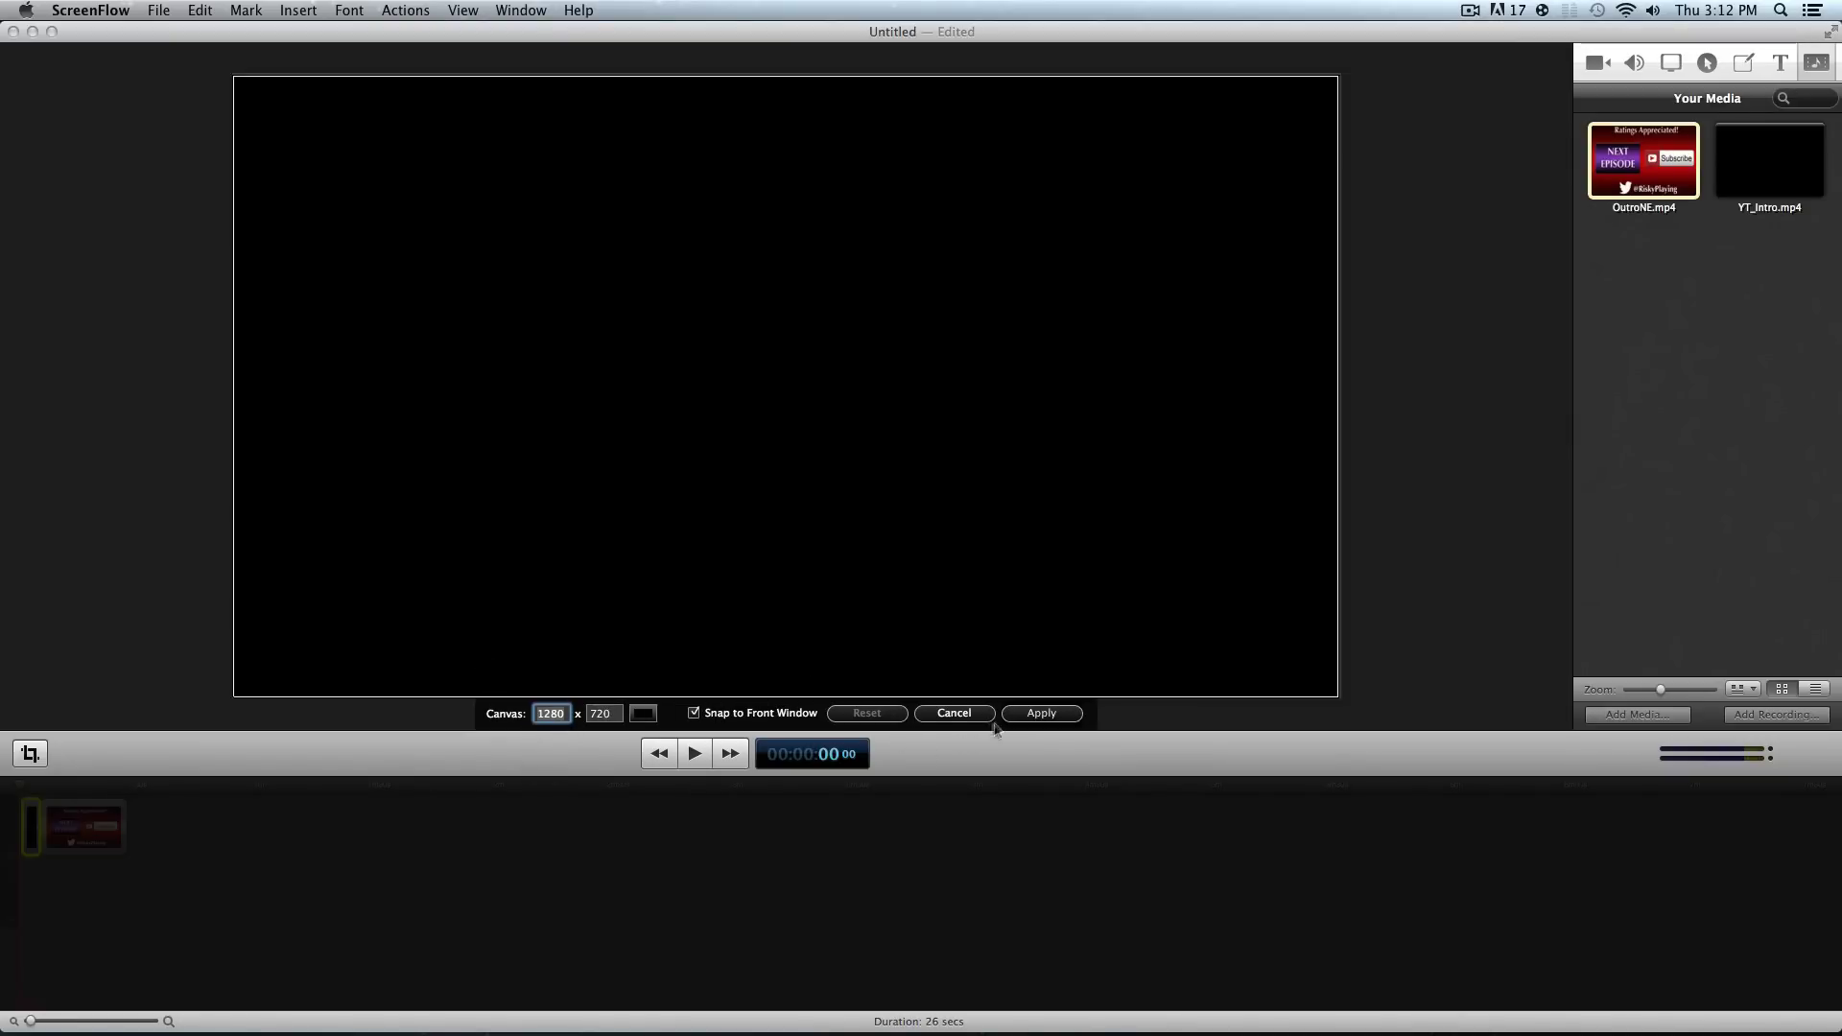
click(1043, 715)
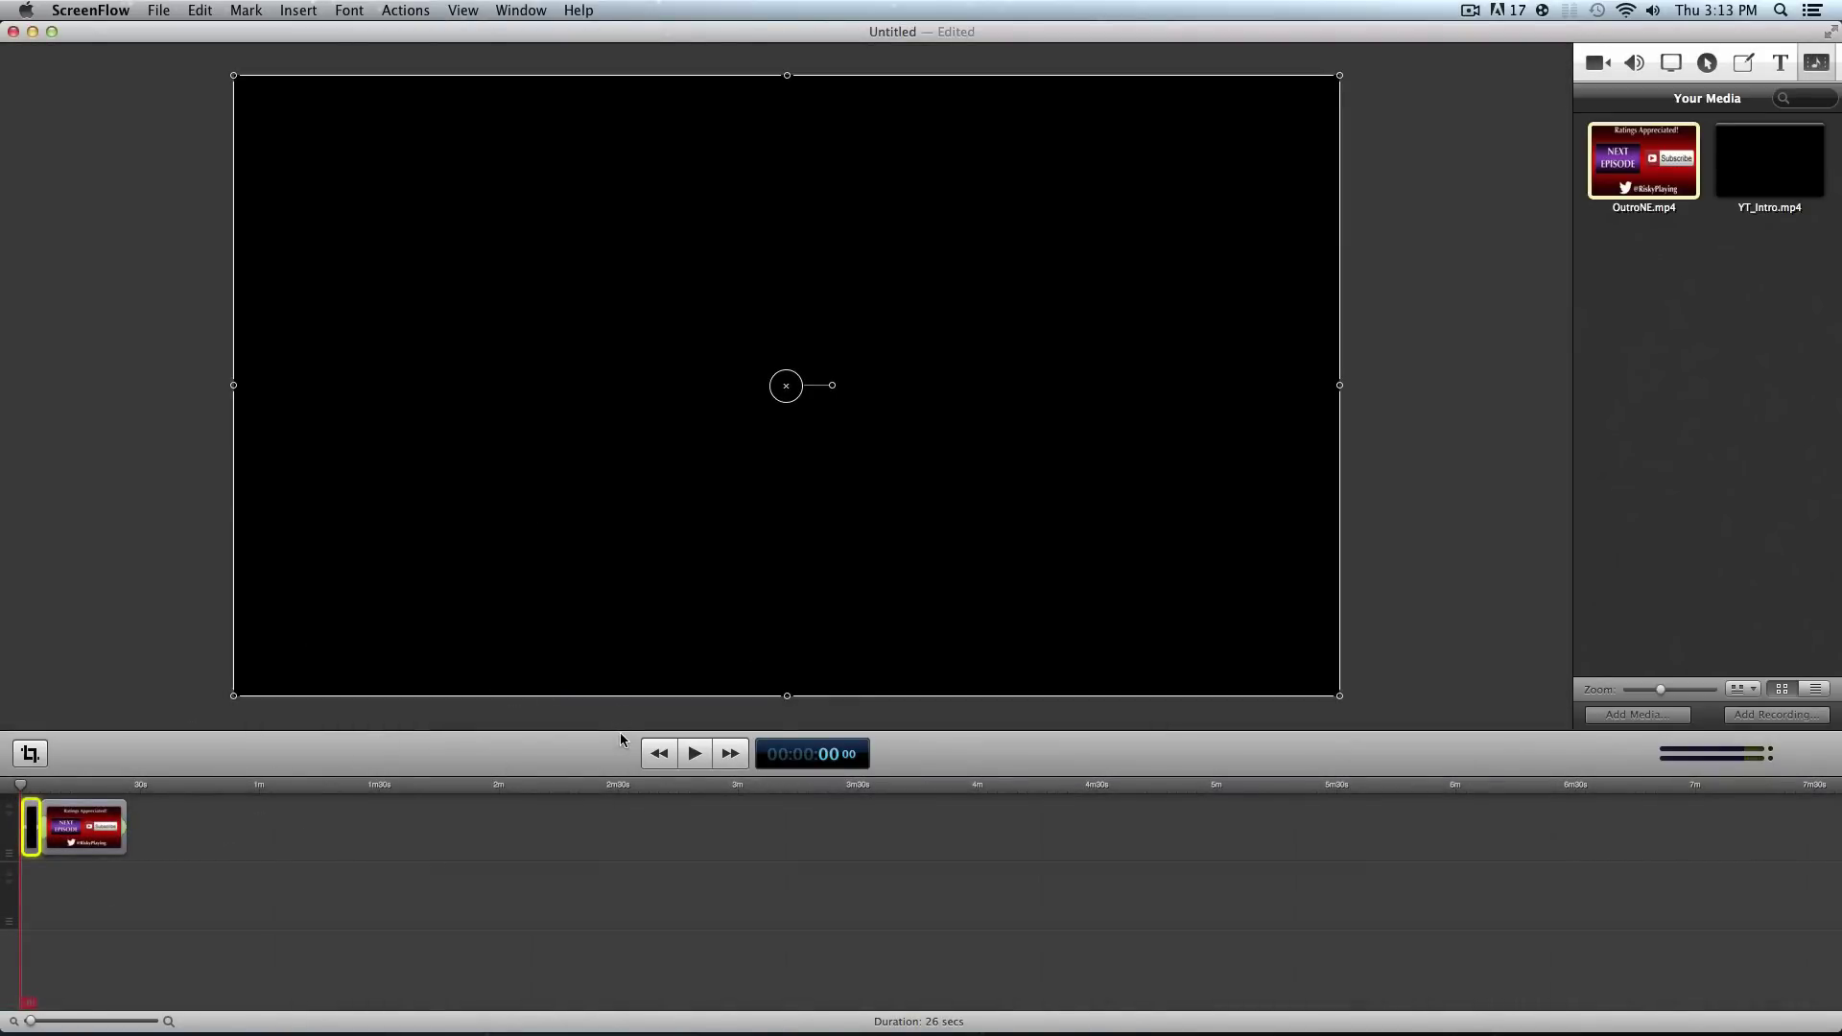
Enlarge the preview, fit the intro clip's corners to the canvas edges, then select the outro clip
drag(702, 775, 731, 910)
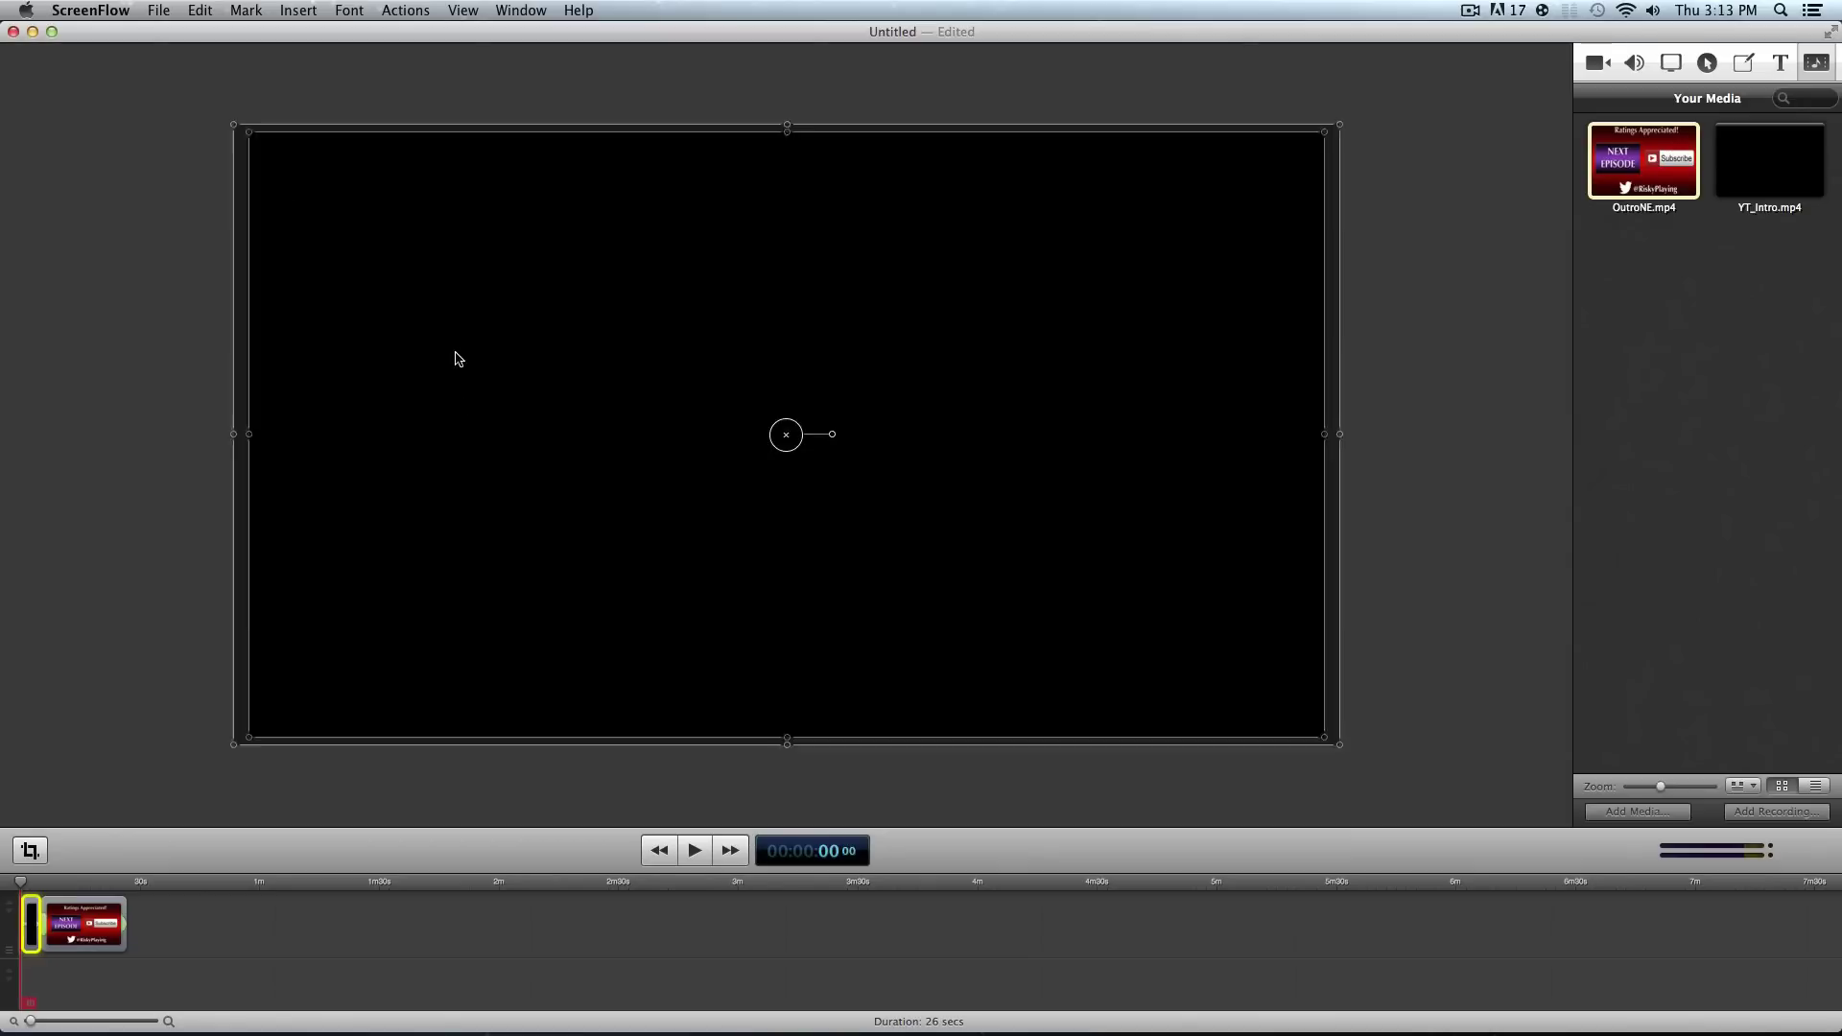
drag(403, 219, 84, 6)
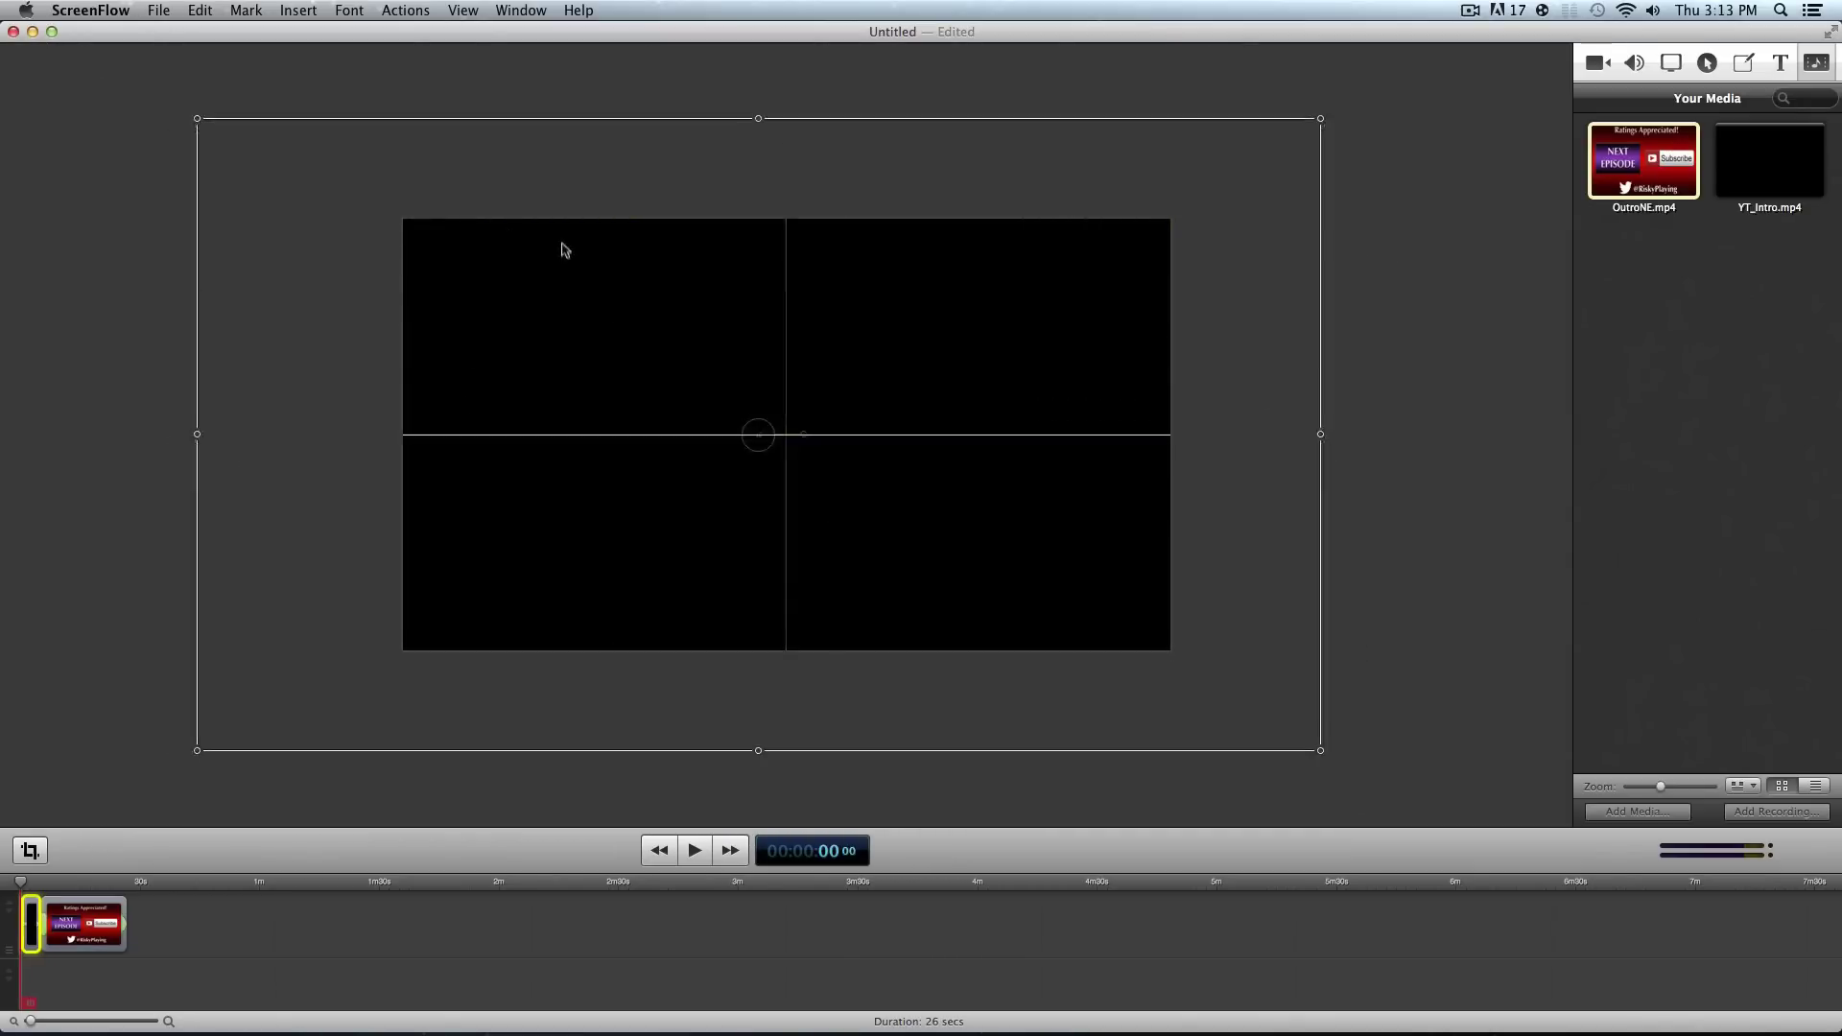
drag(209, 105, 403, 218)
drag(1328, 736, 1170, 650)
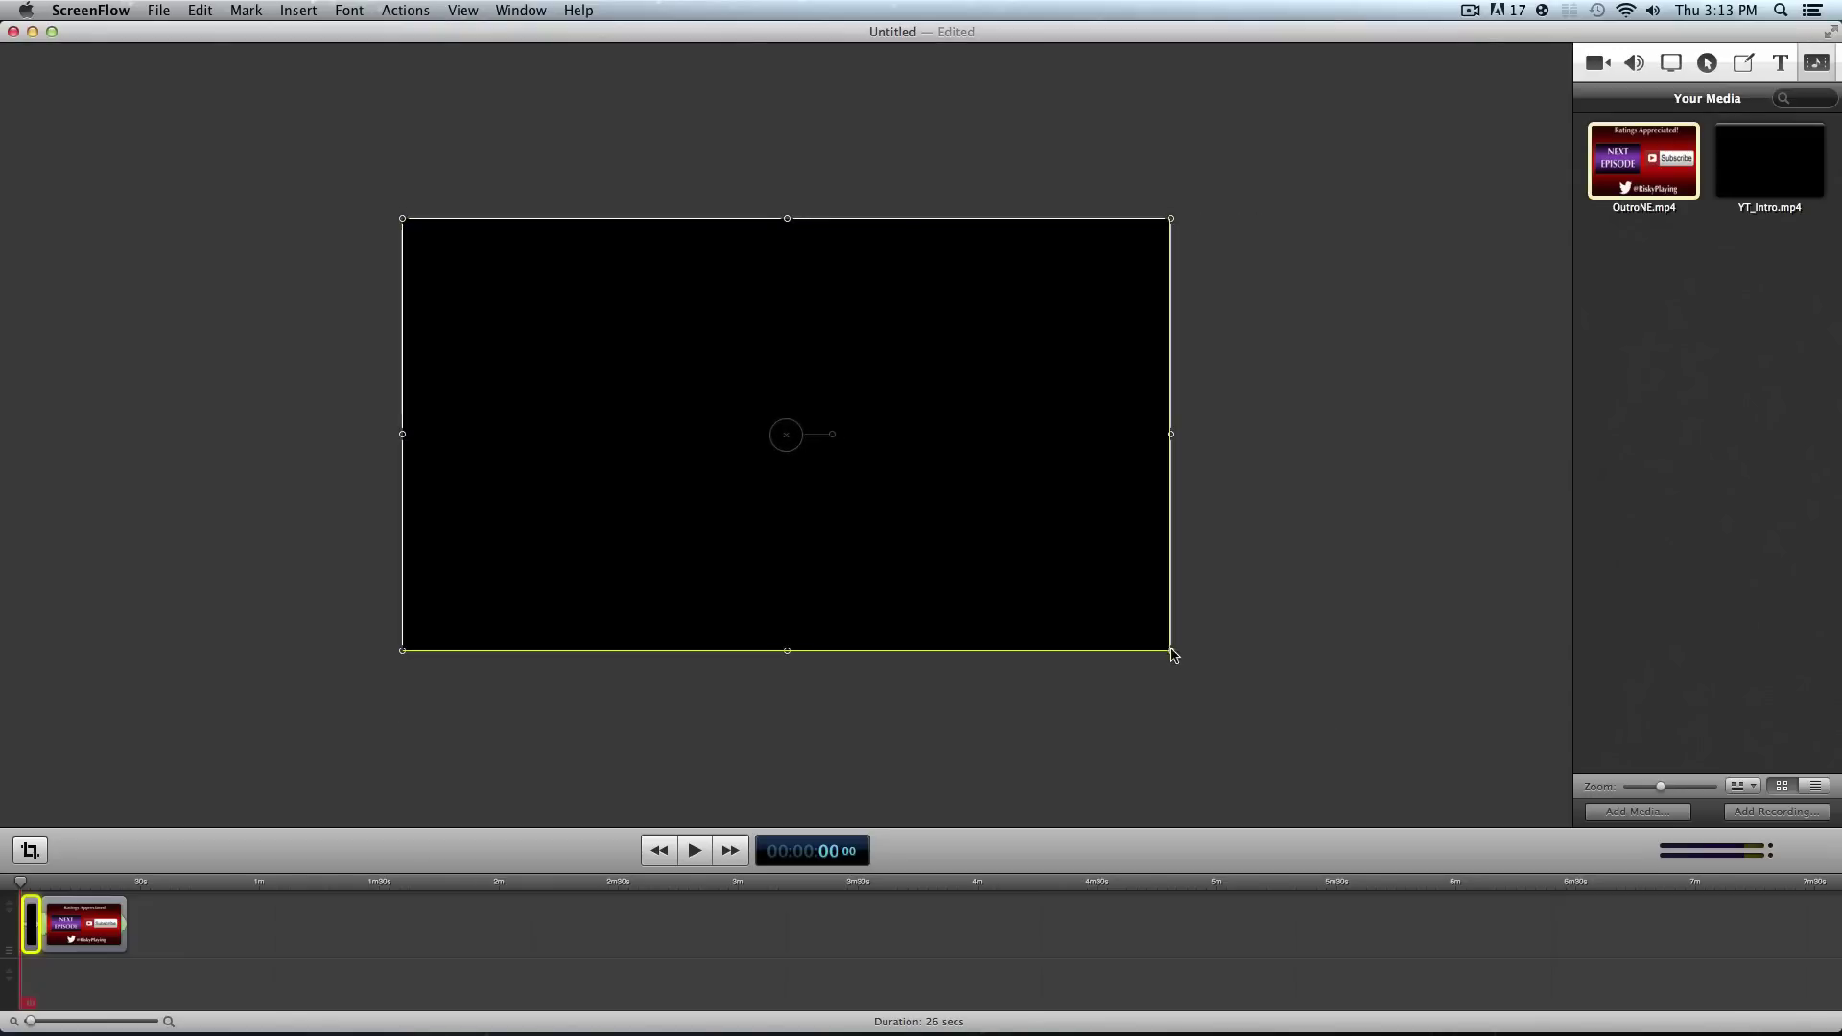
click(107, 929)
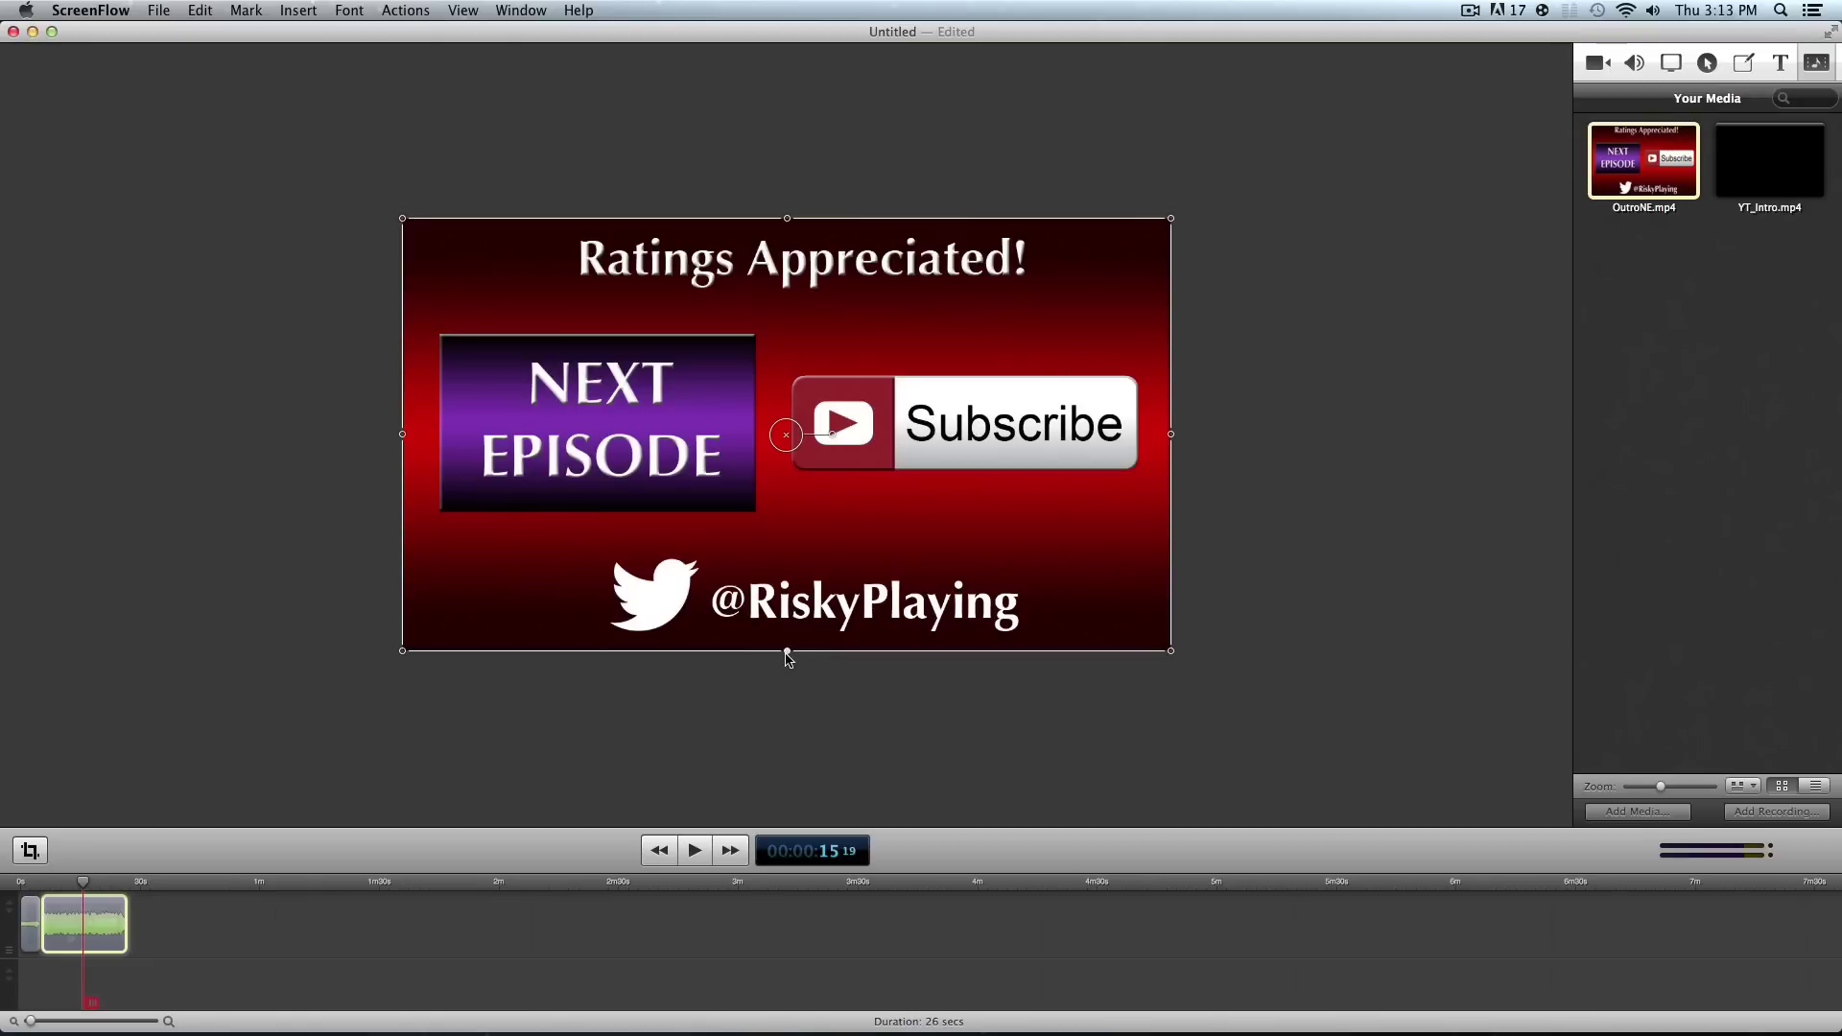
Turn off snapping and drag the outro card's top edge up to make it slightly taller
click(464, 10)
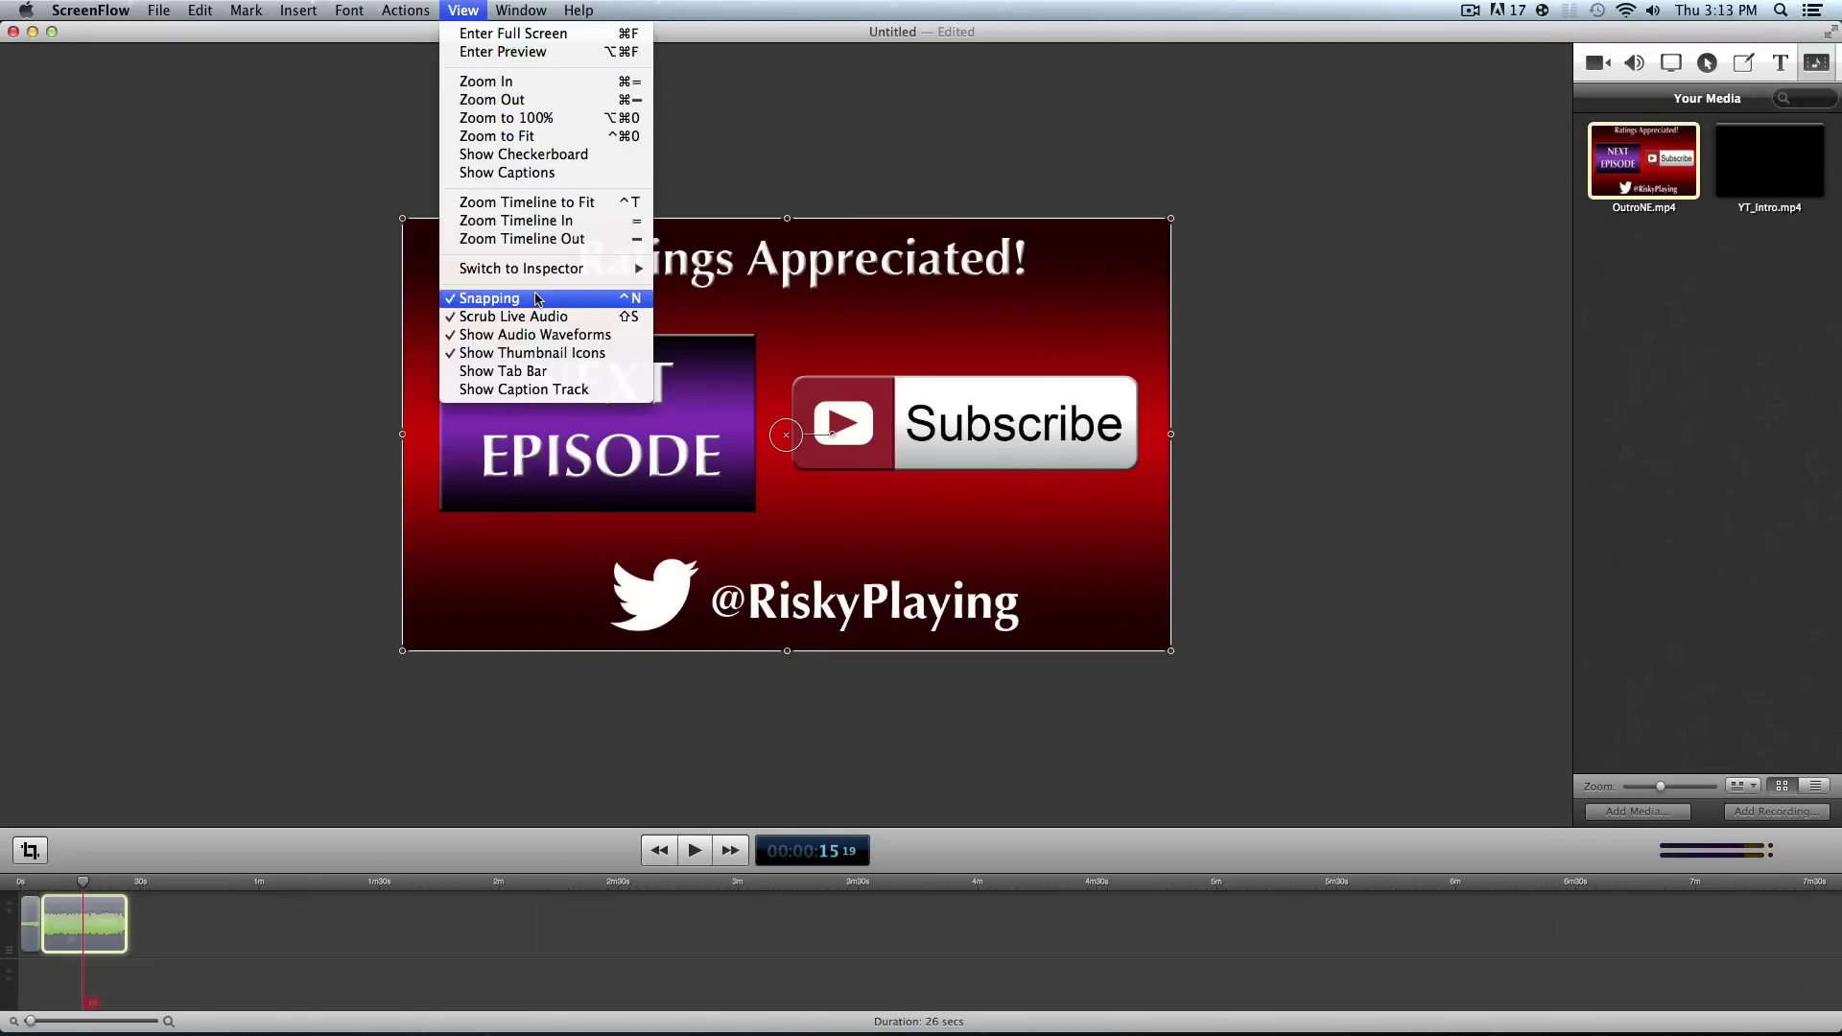
click(499, 297)
key(super+equal)
key(super+equal)
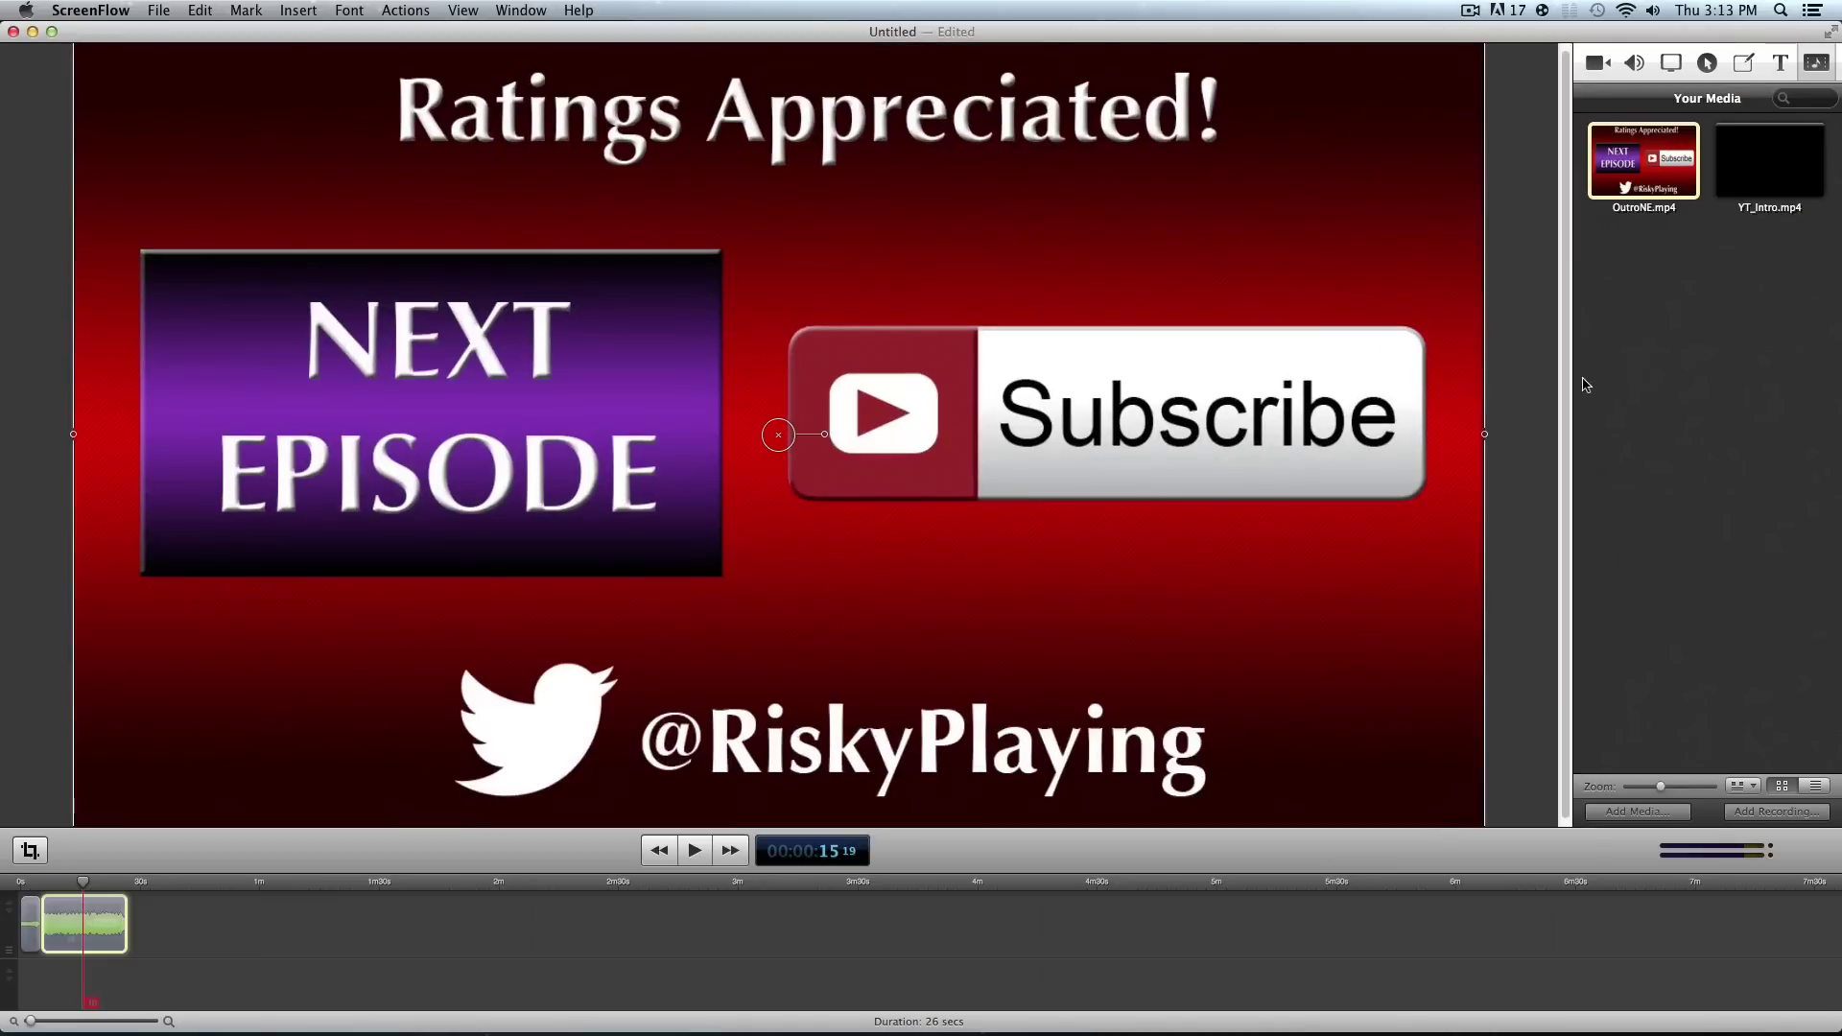
scroll(779, 823, down, 1)
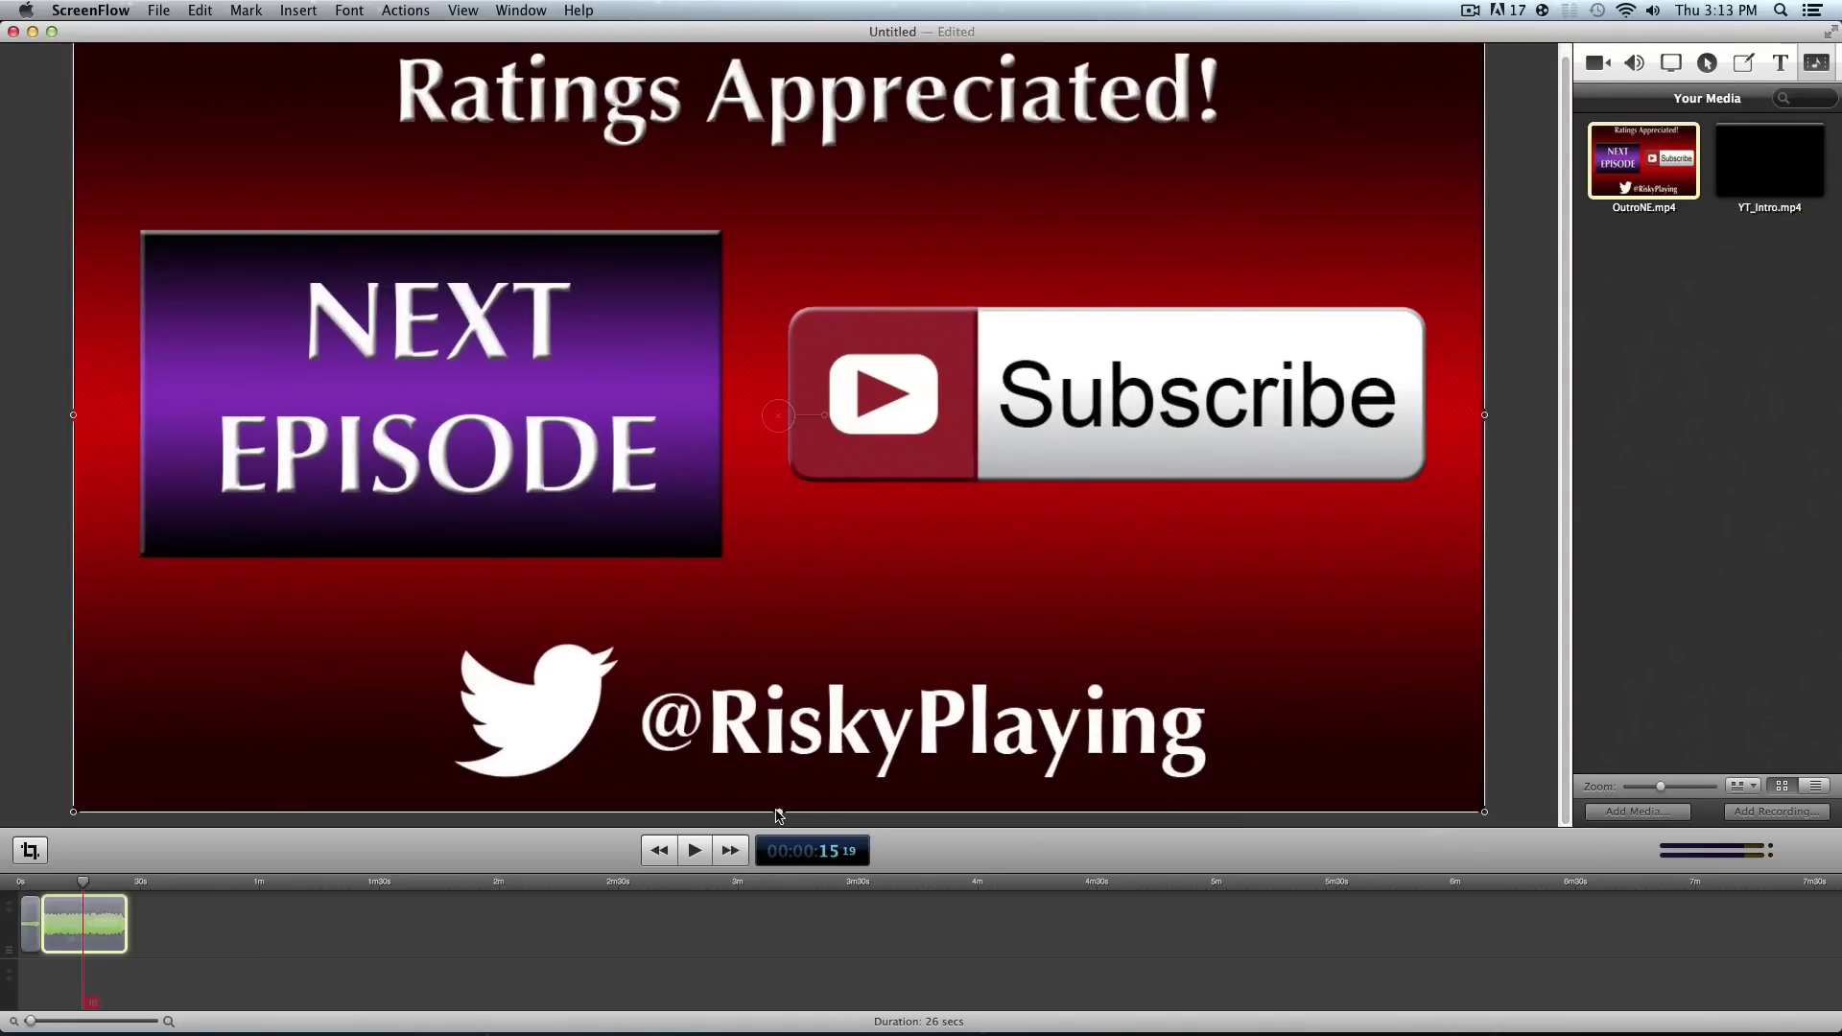
key(super+minus)
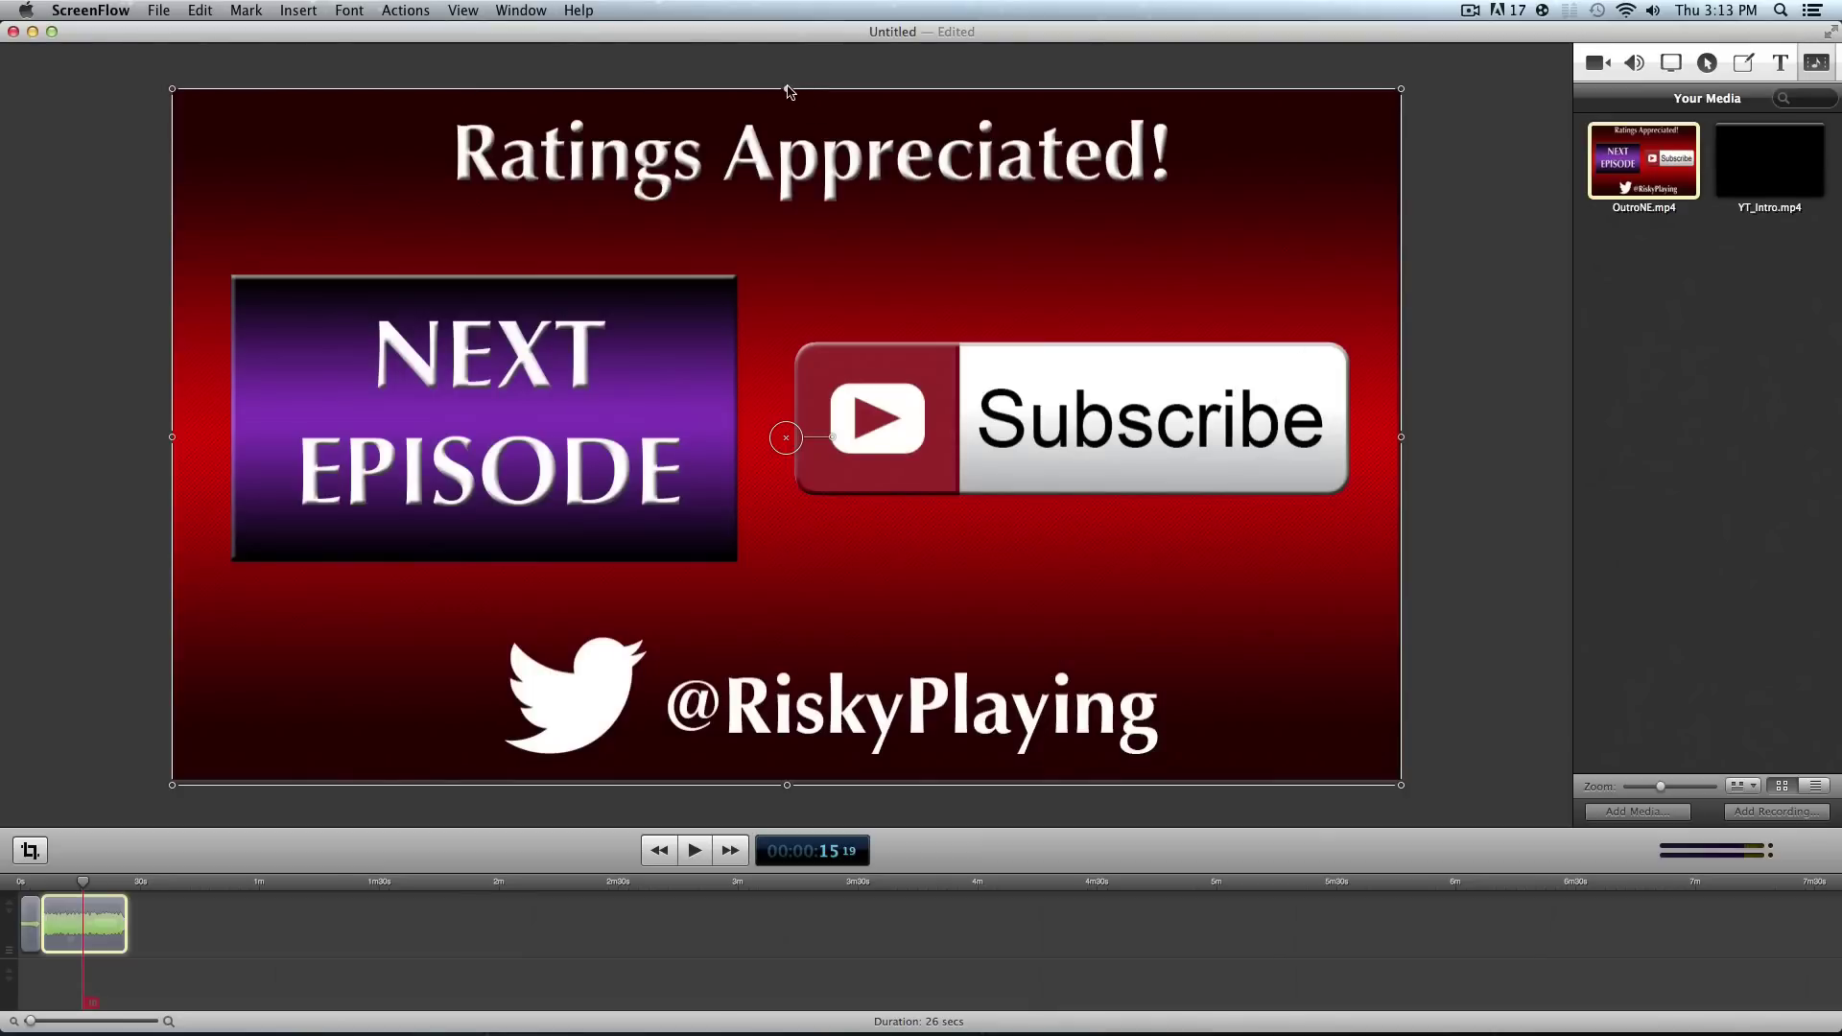
drag(789, 90, 790, 76)
Deselect the card, zoom the preview out, and move the playhead back to about 11 seconds
click(1488, 270)
key(super+minus)
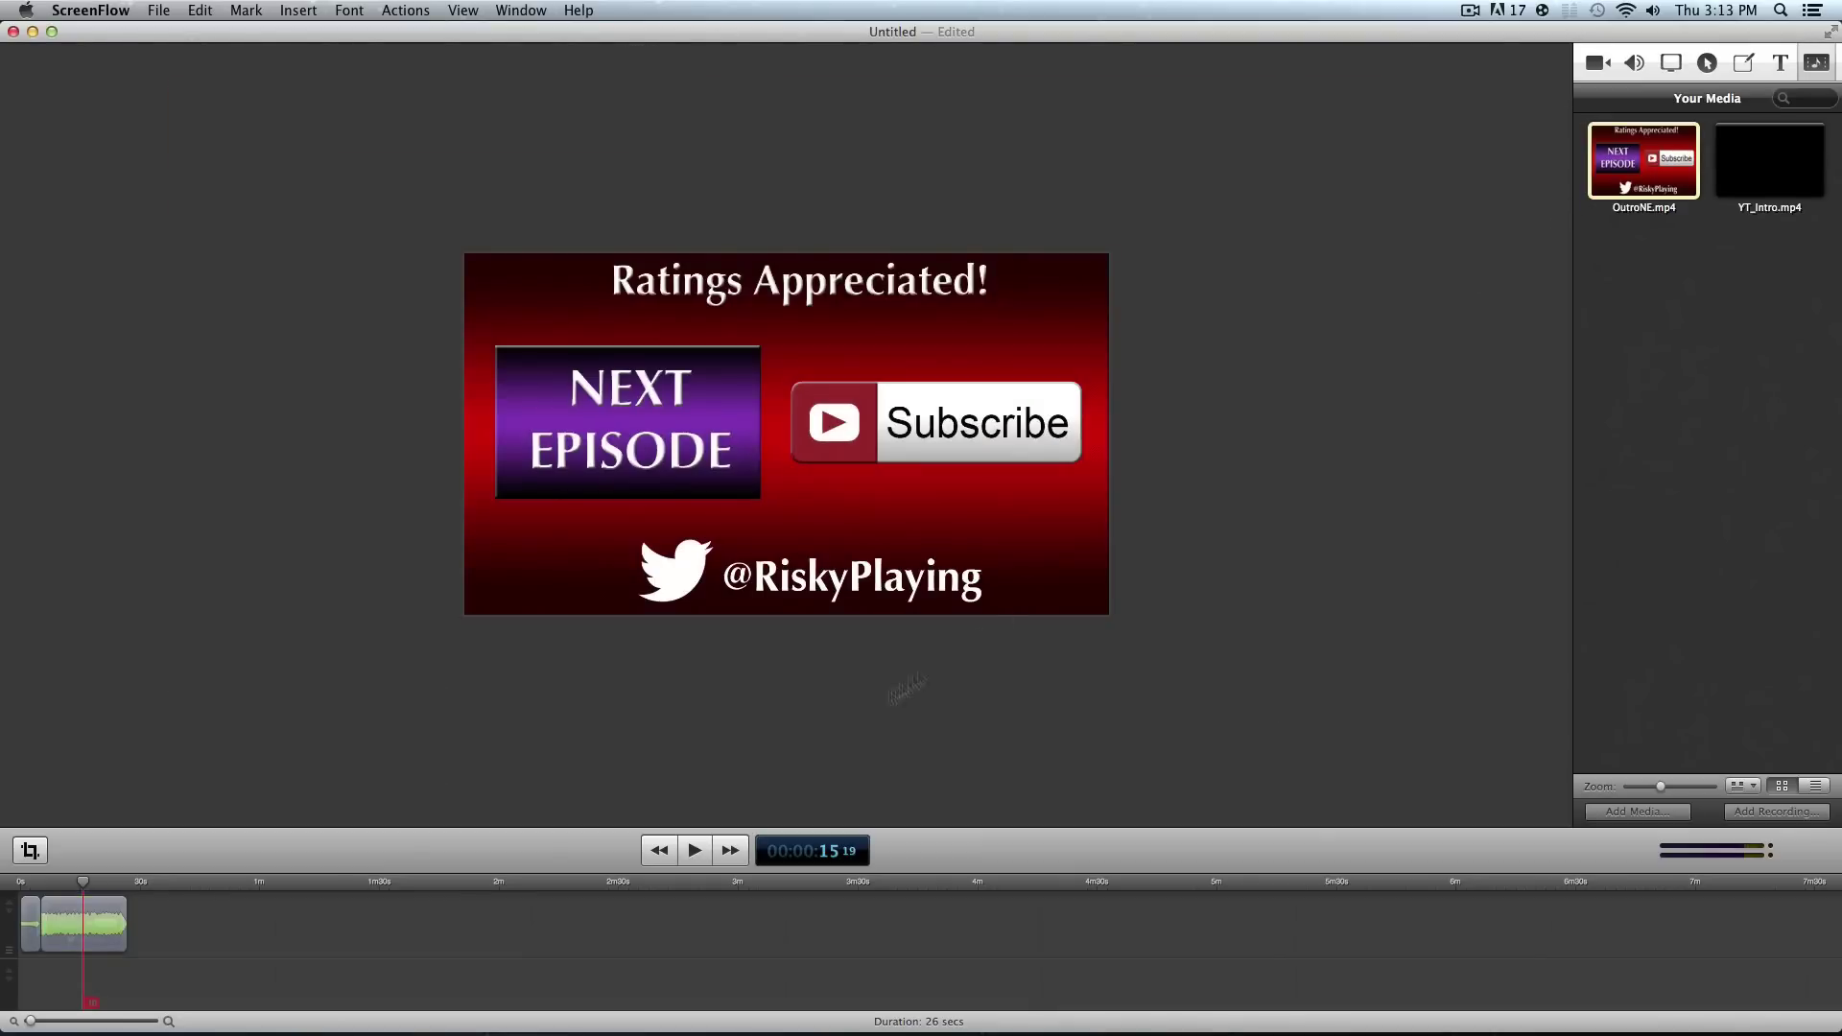
drag(83, 881, 64, 881)
Set the outro clip's audio volume to 47% and return the playhead to the start
mouse_move(81, 932)
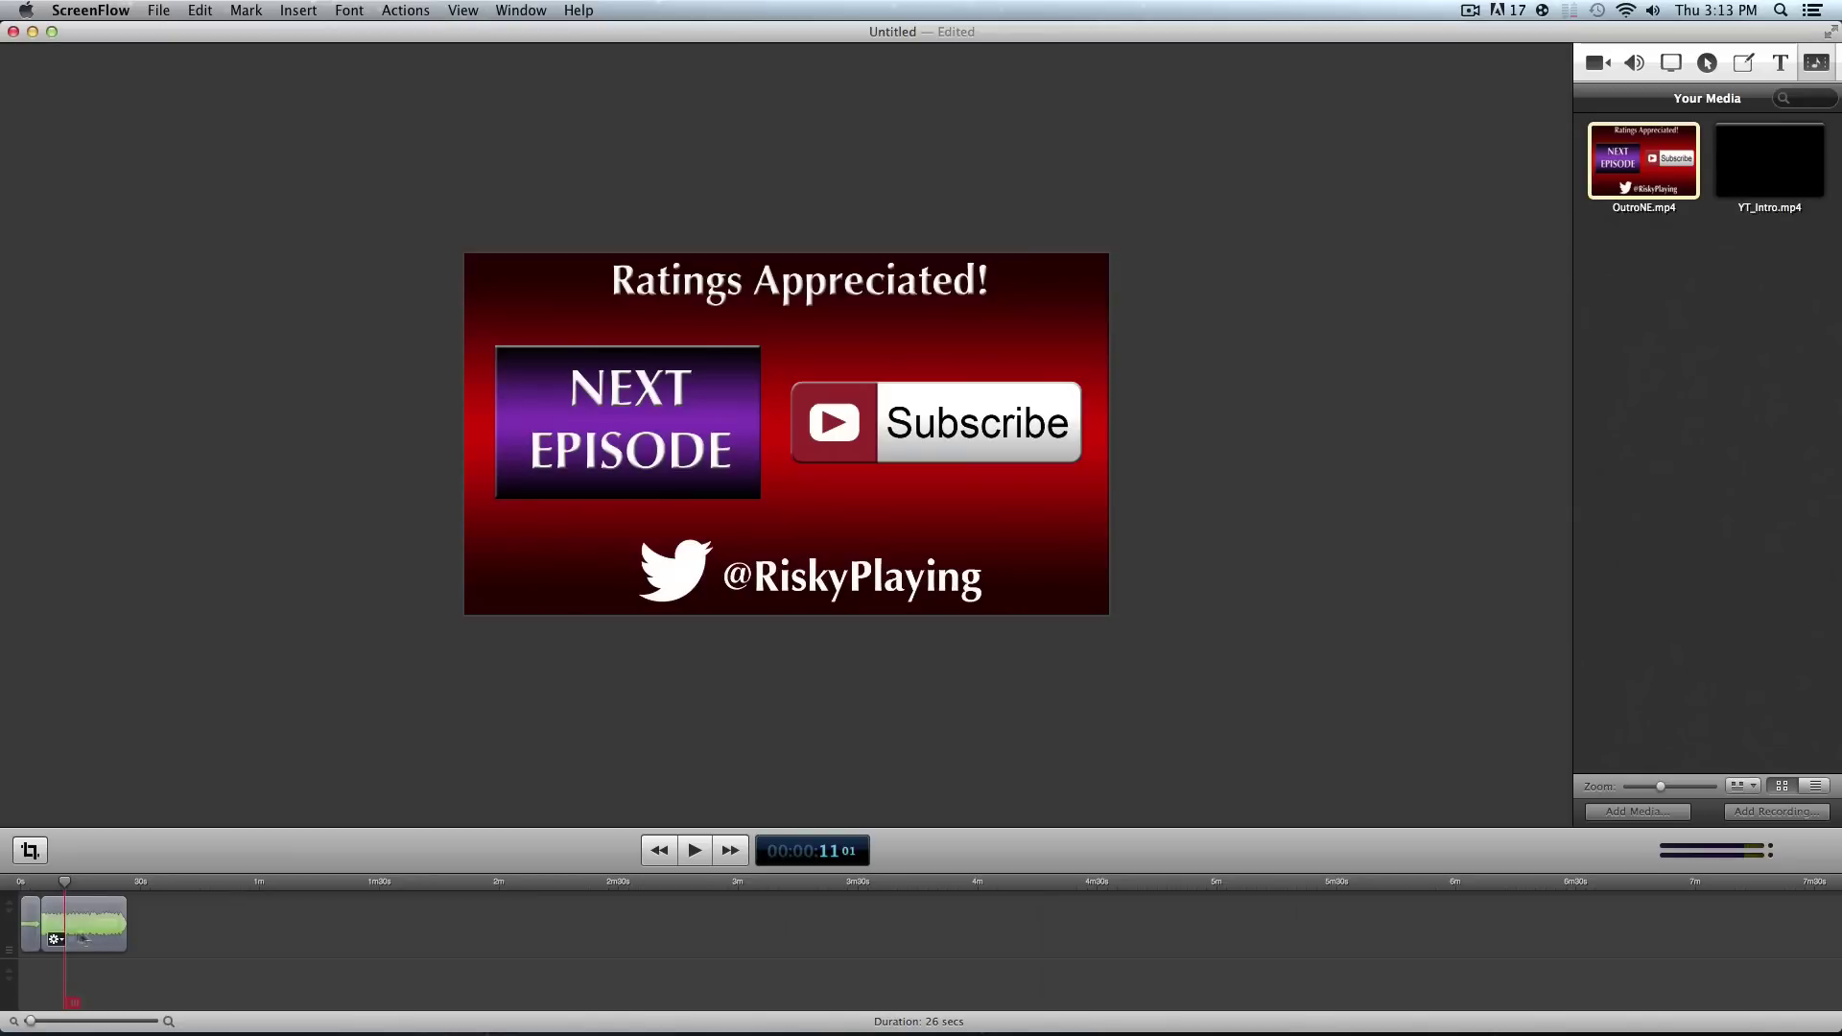
click(77, 935)
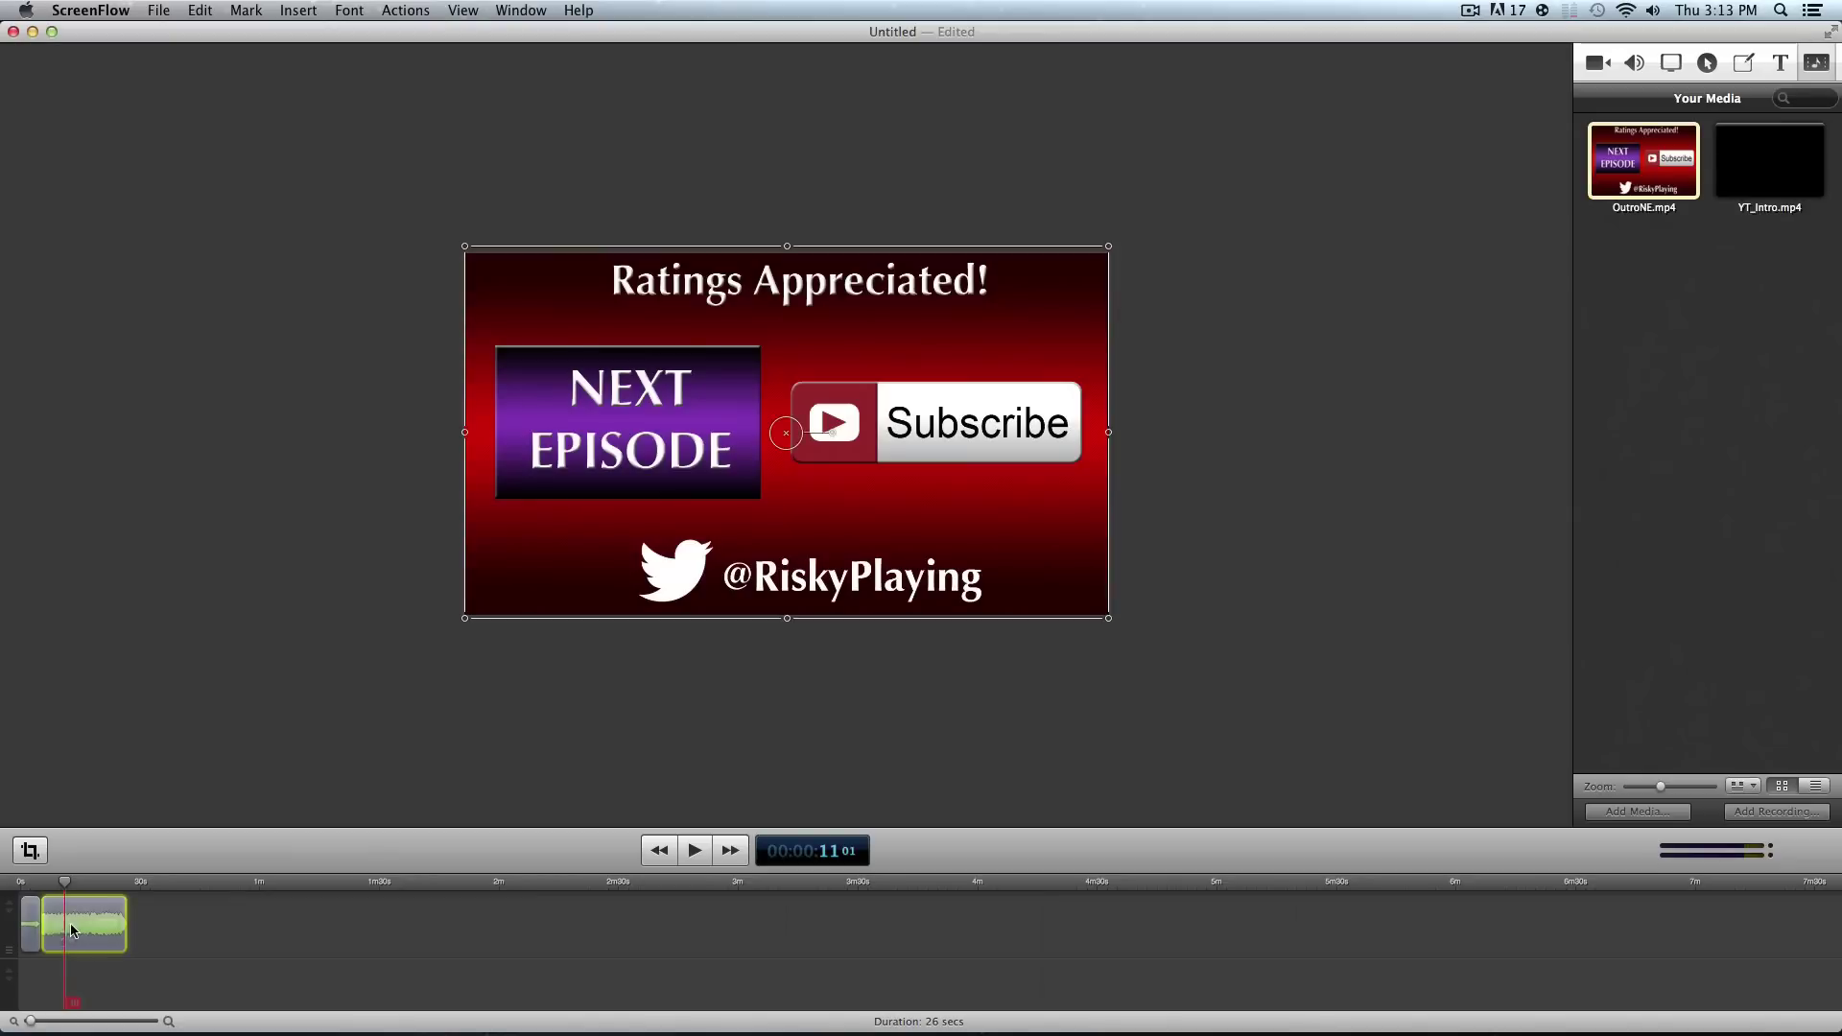
click(1636, 63)
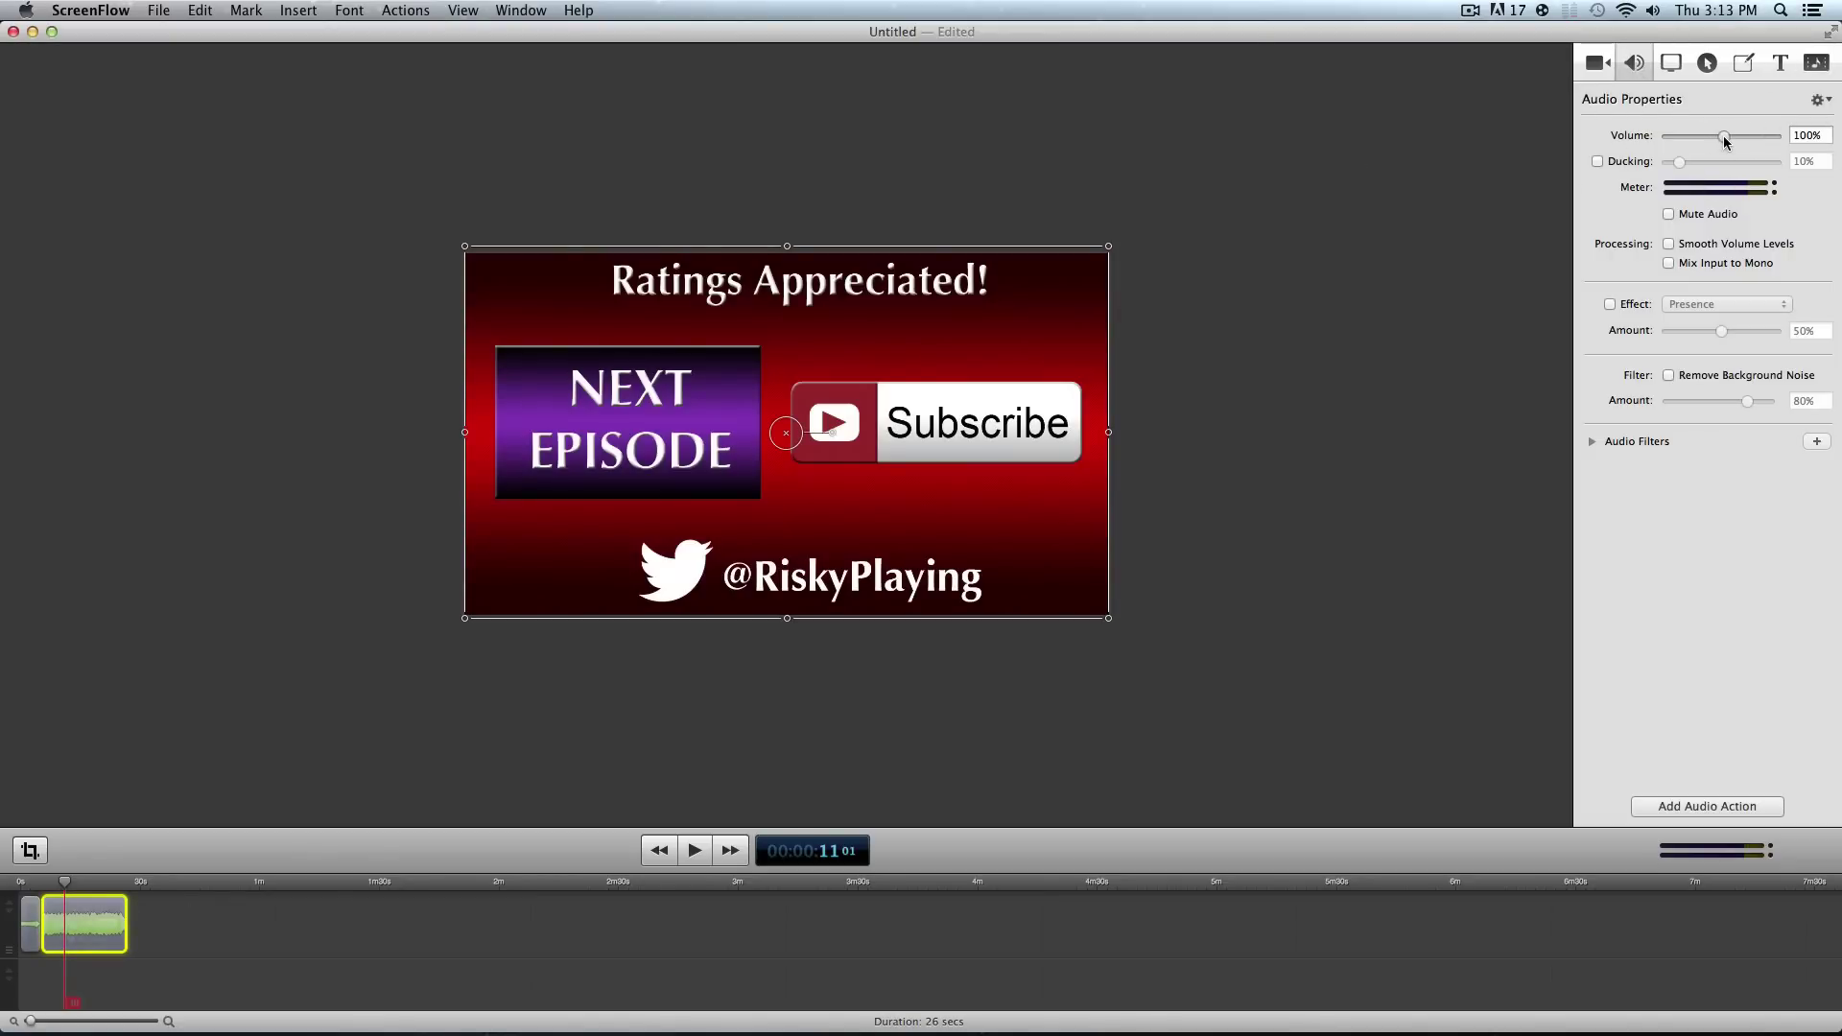
drag(1724, 141, 1701, 141)
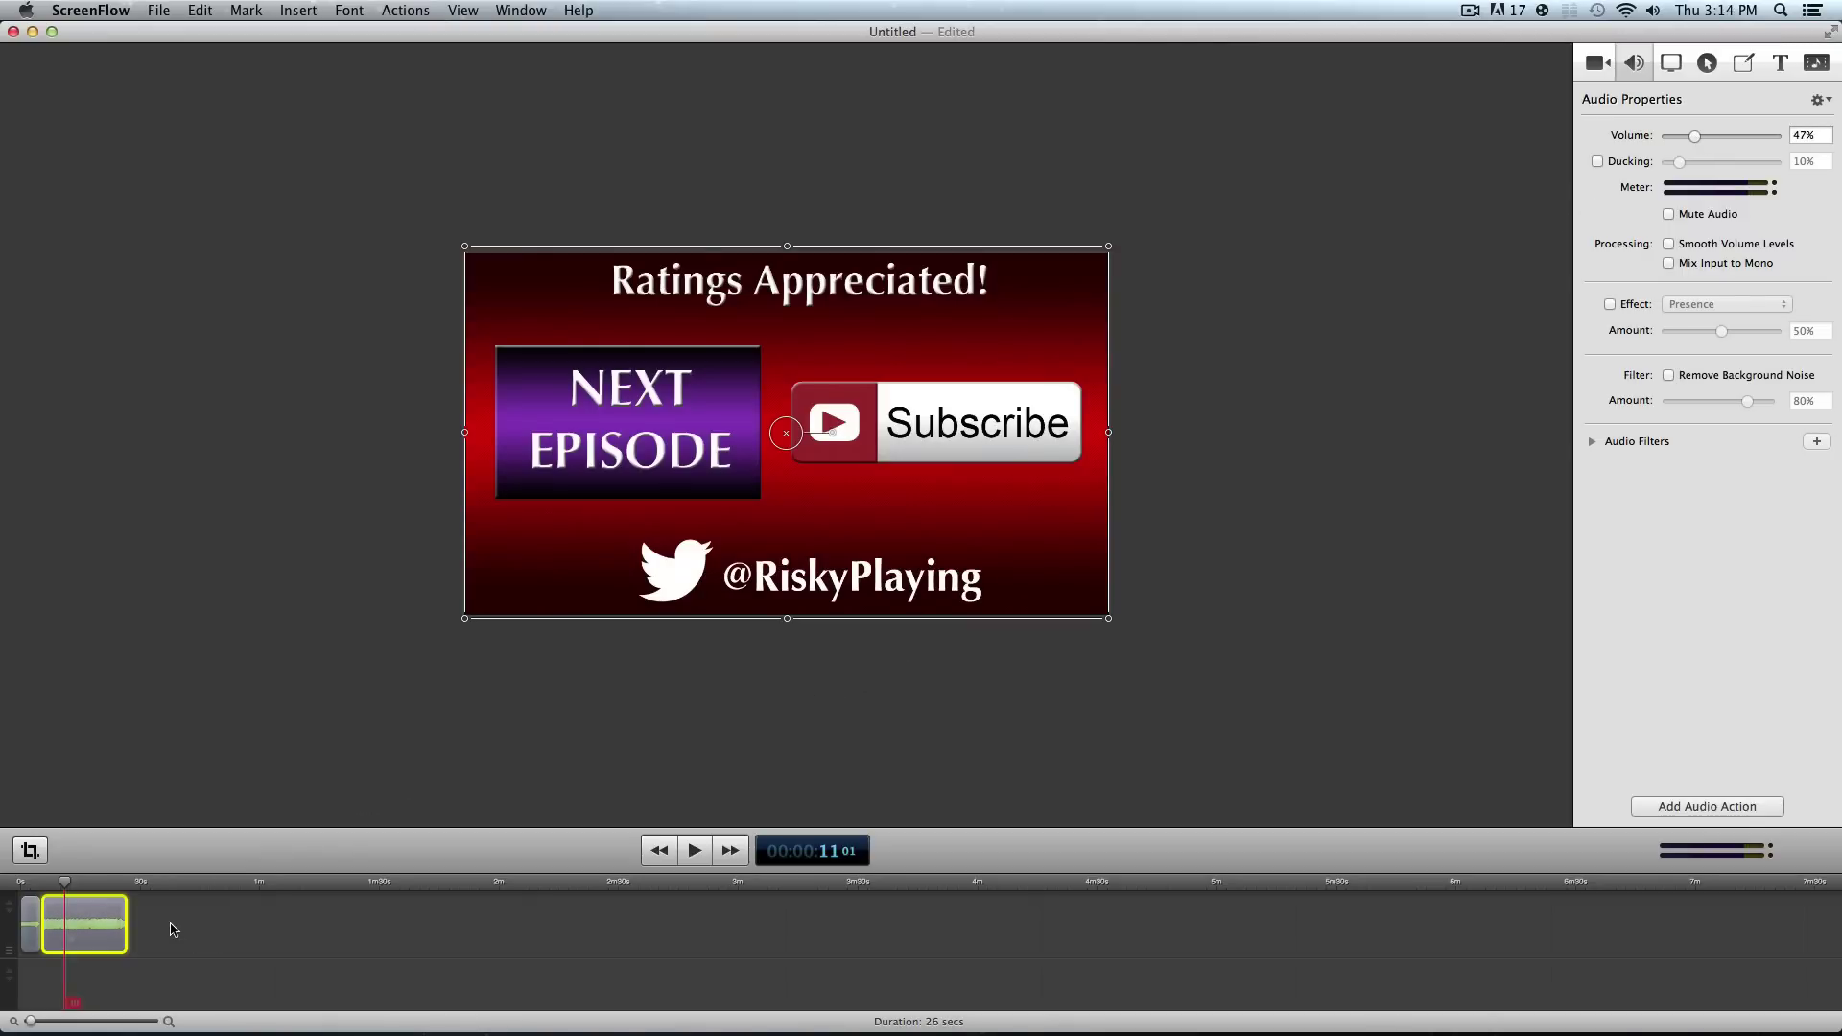
drag(39, 887, 9, 892)
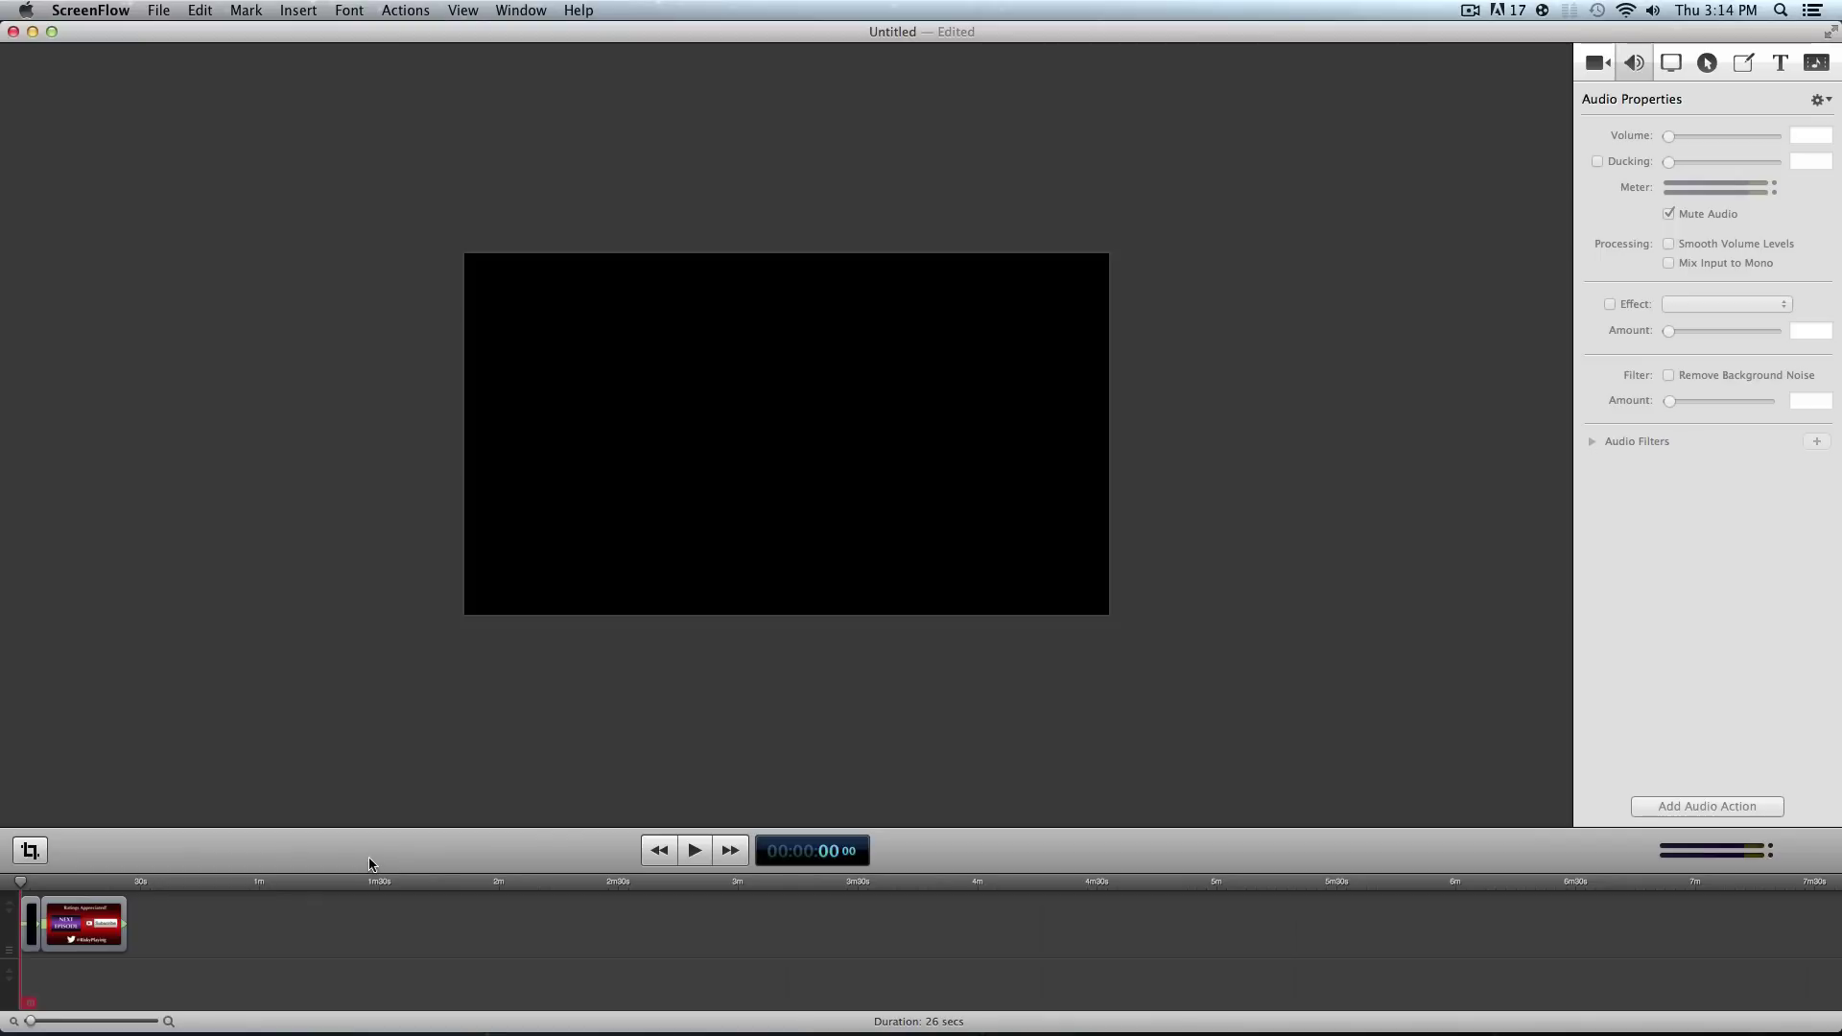
Play the project from the start, stop around 7 seconds on the outro card, then zoom the canvas in
key(space)
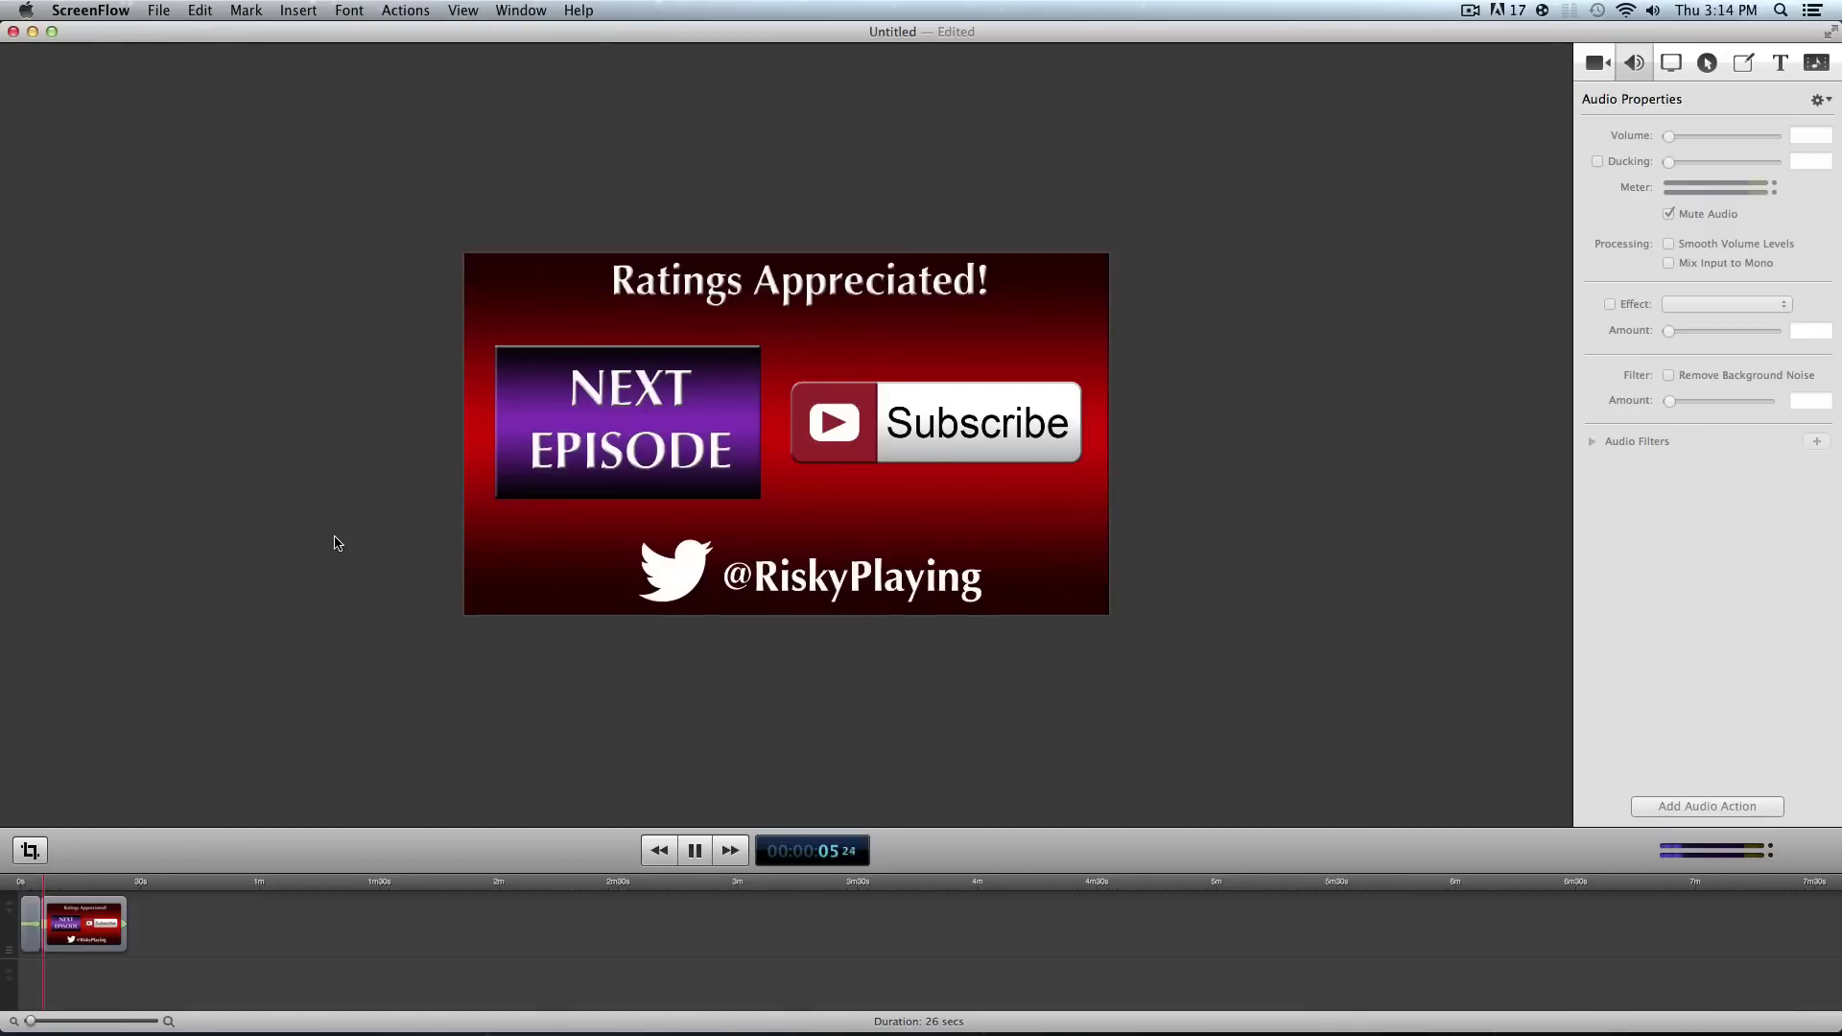
key(space)
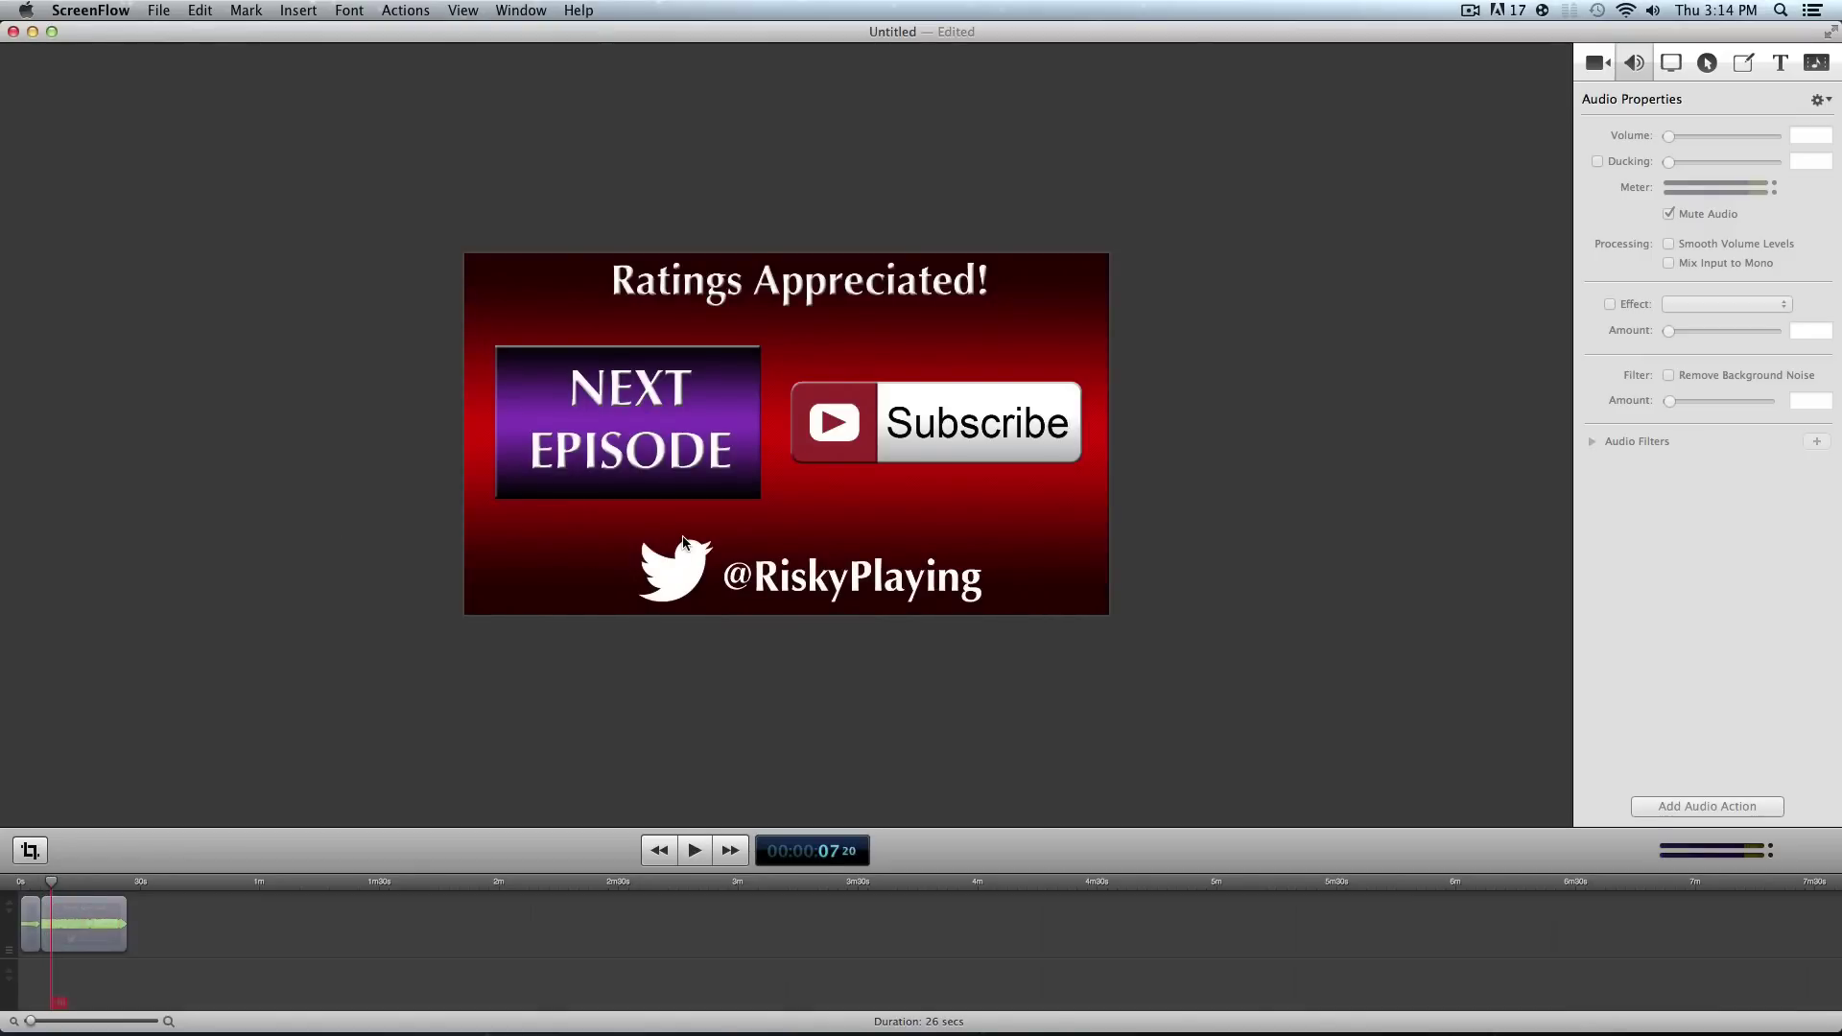
key(super+plus)
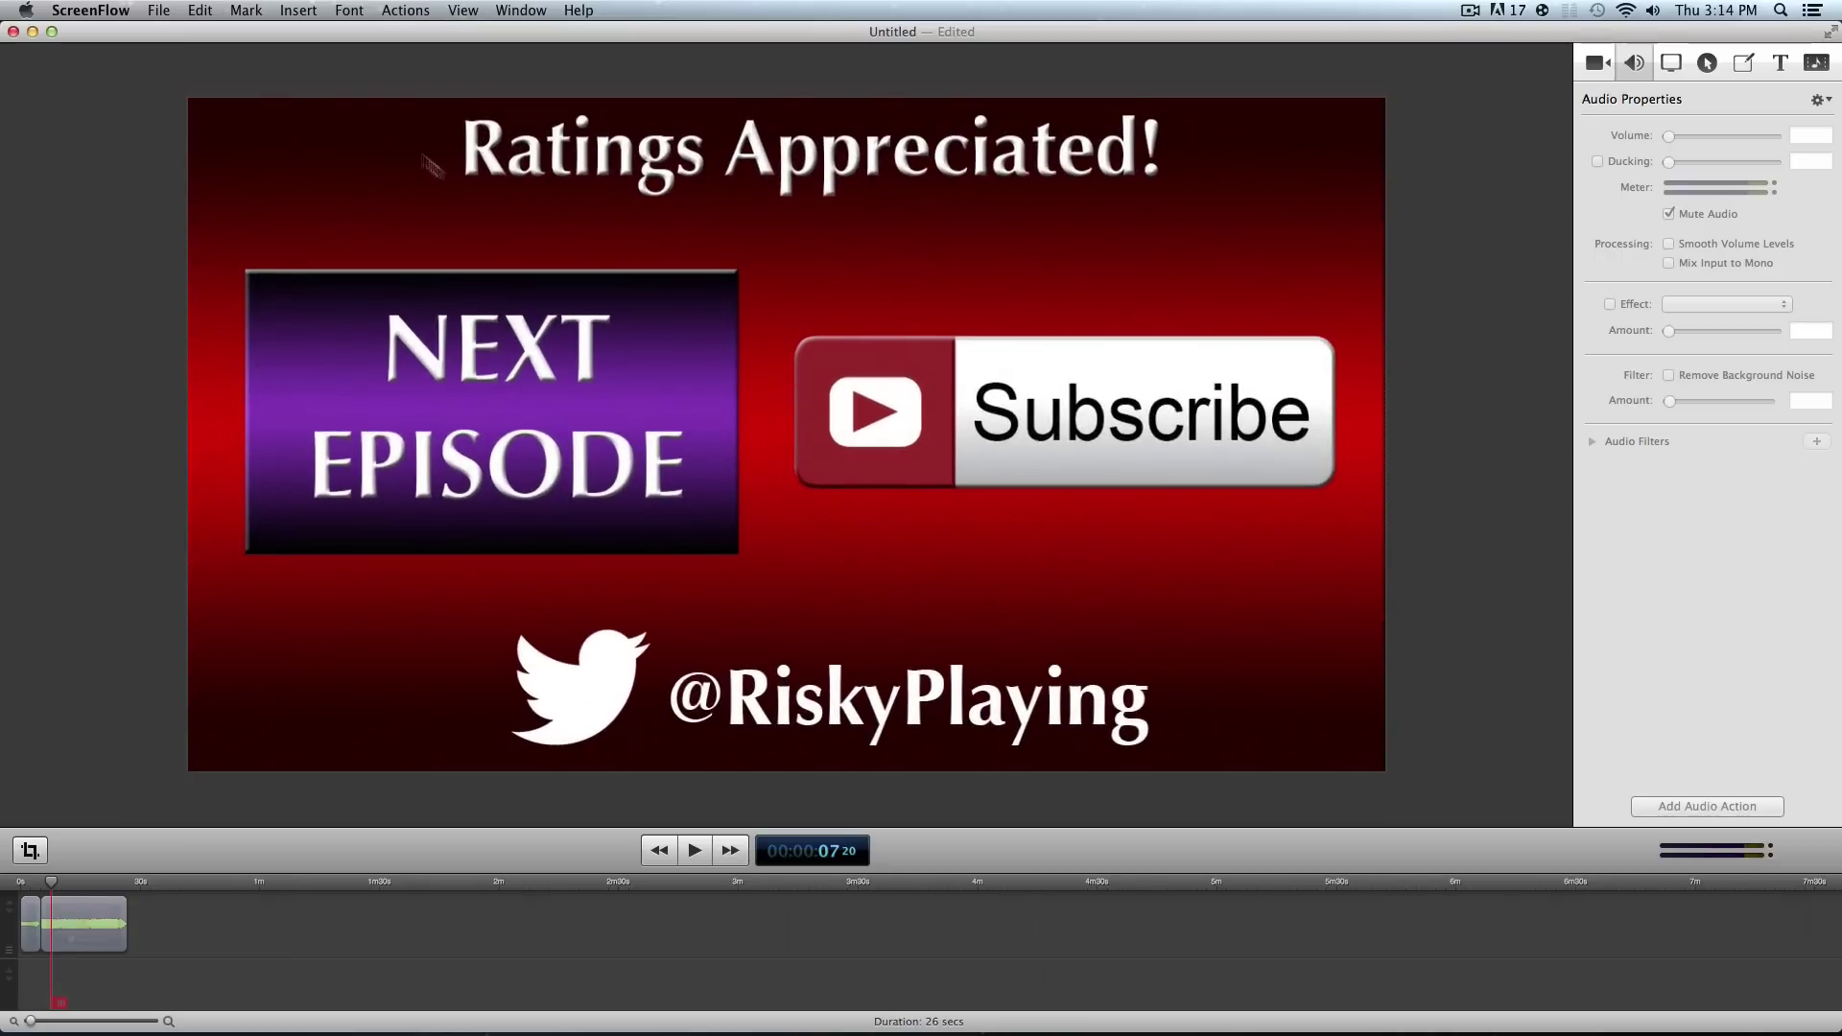
Zoom the canvas to fit, select the outro clip, and move the playhead to about 2 seconds
click(463, 10)
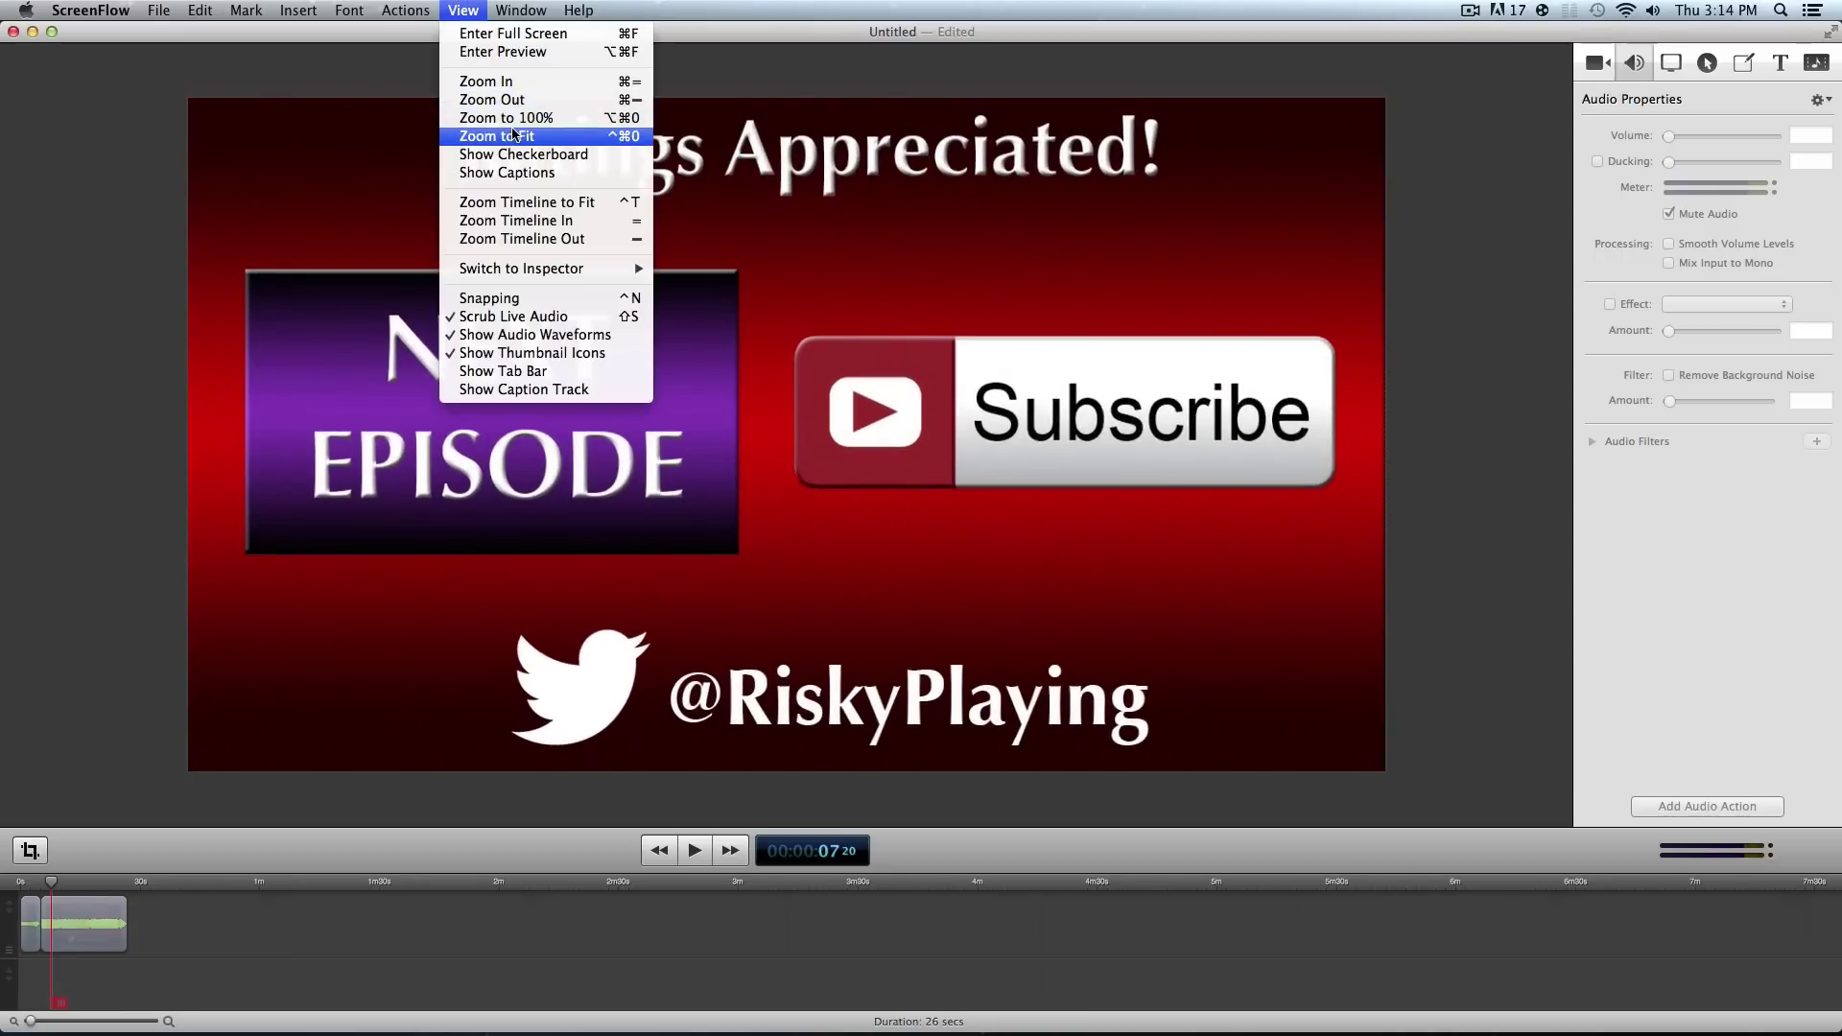
click(508, 135)
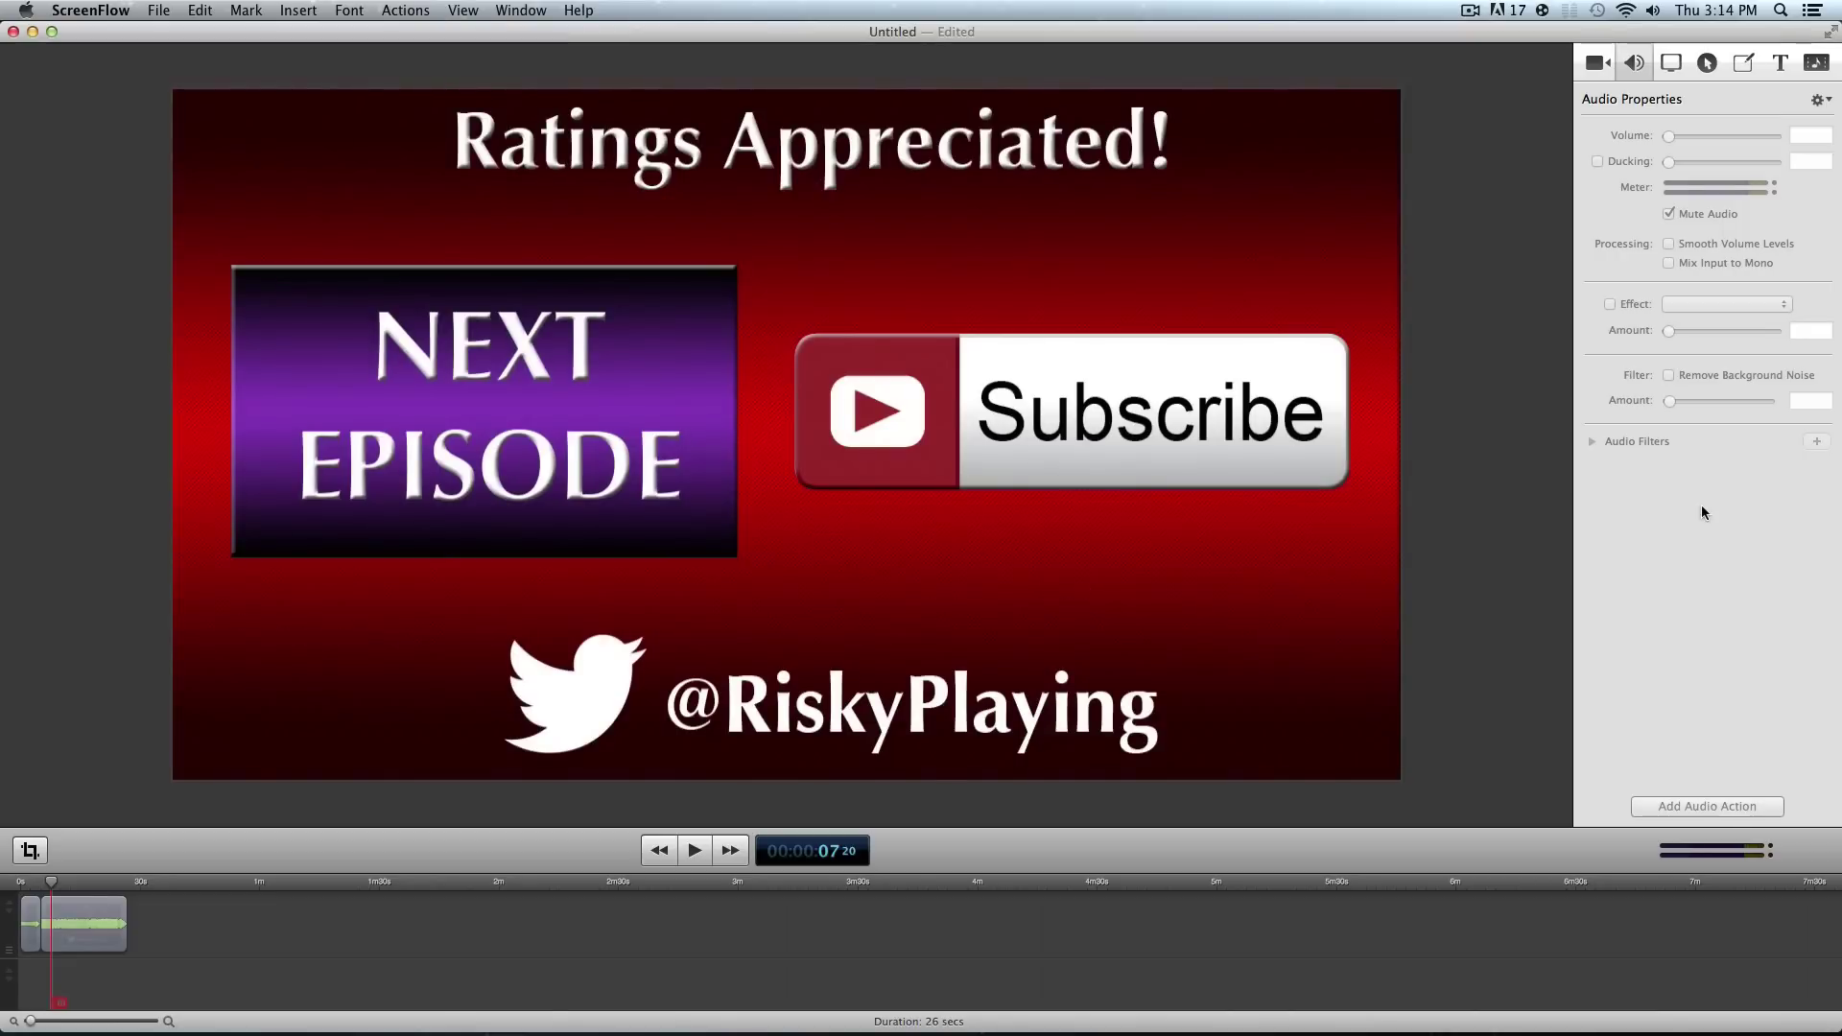
click(57, 930)
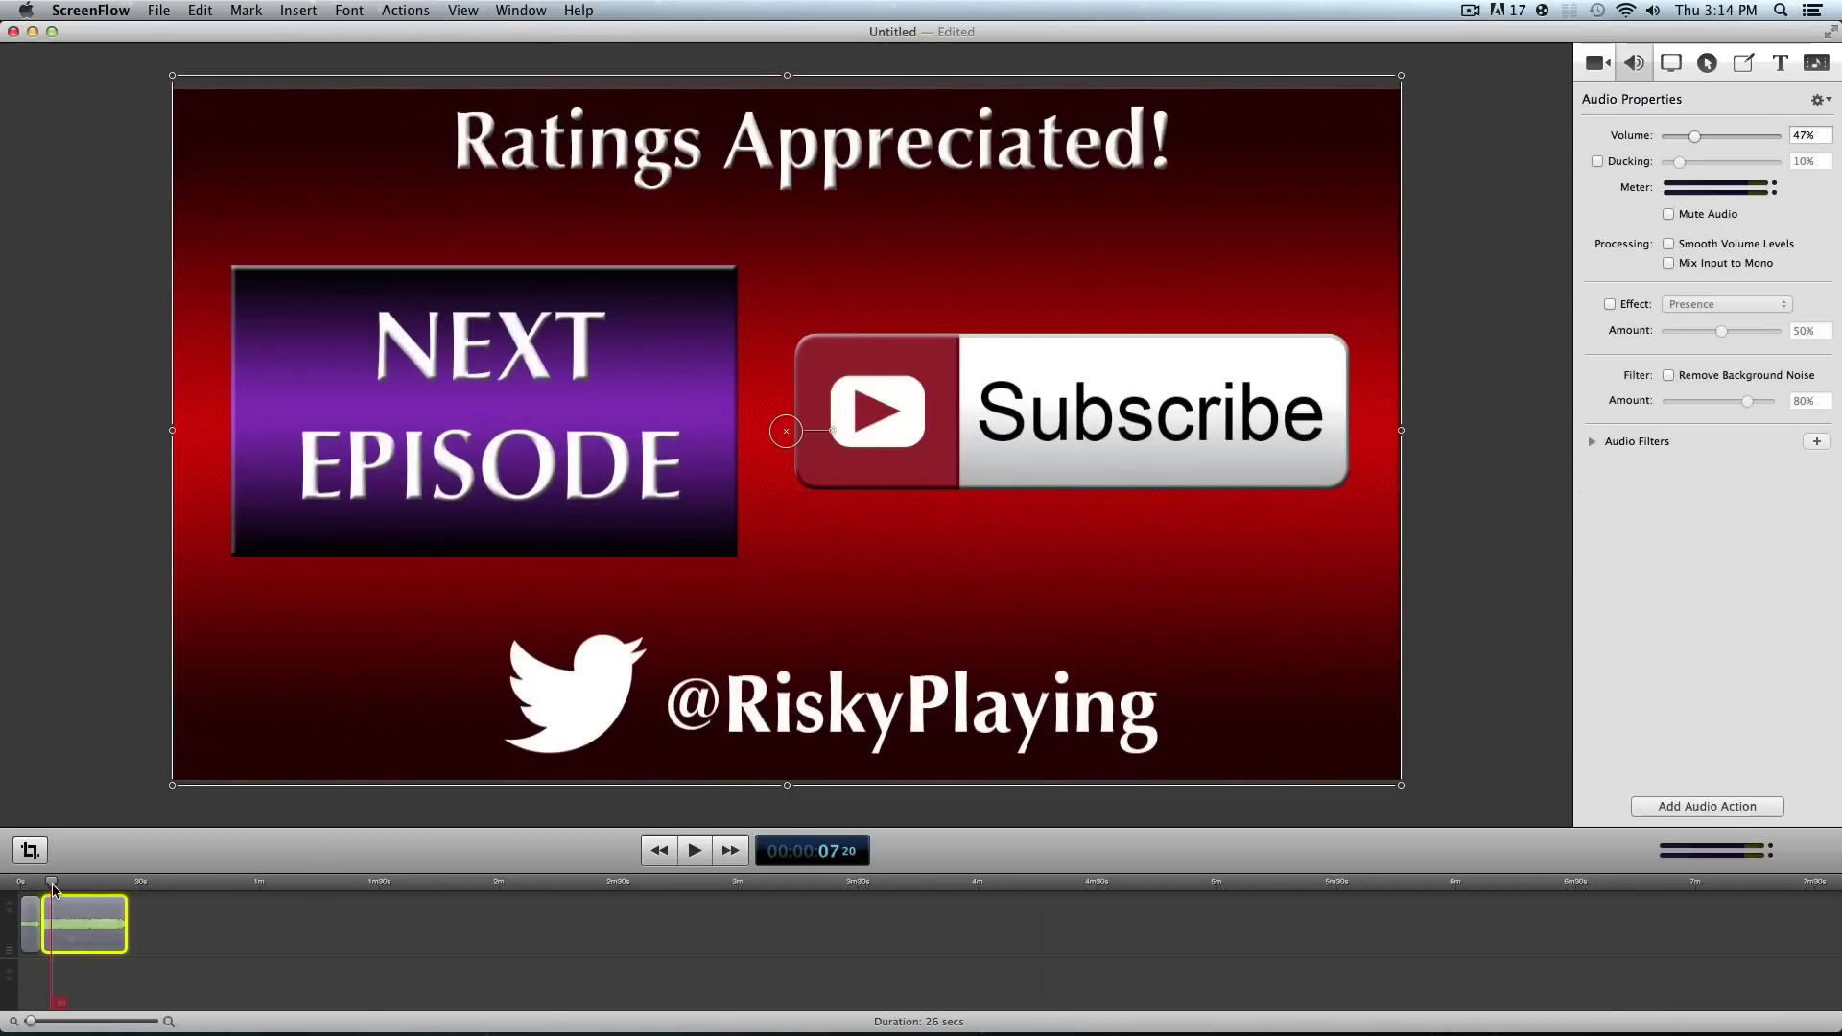
drag(52, 887, 30, 895)
Zoom the timeline in and slide the outro clip to start around 3 seconds, overlapping the intro
drag(30, 1021, 61, 1023)
drag(230, 945, 156, 945)
click(155, 941)
Apply a Dip to Black transition into the outro and preview it
scroll(201, 962, down, 5)
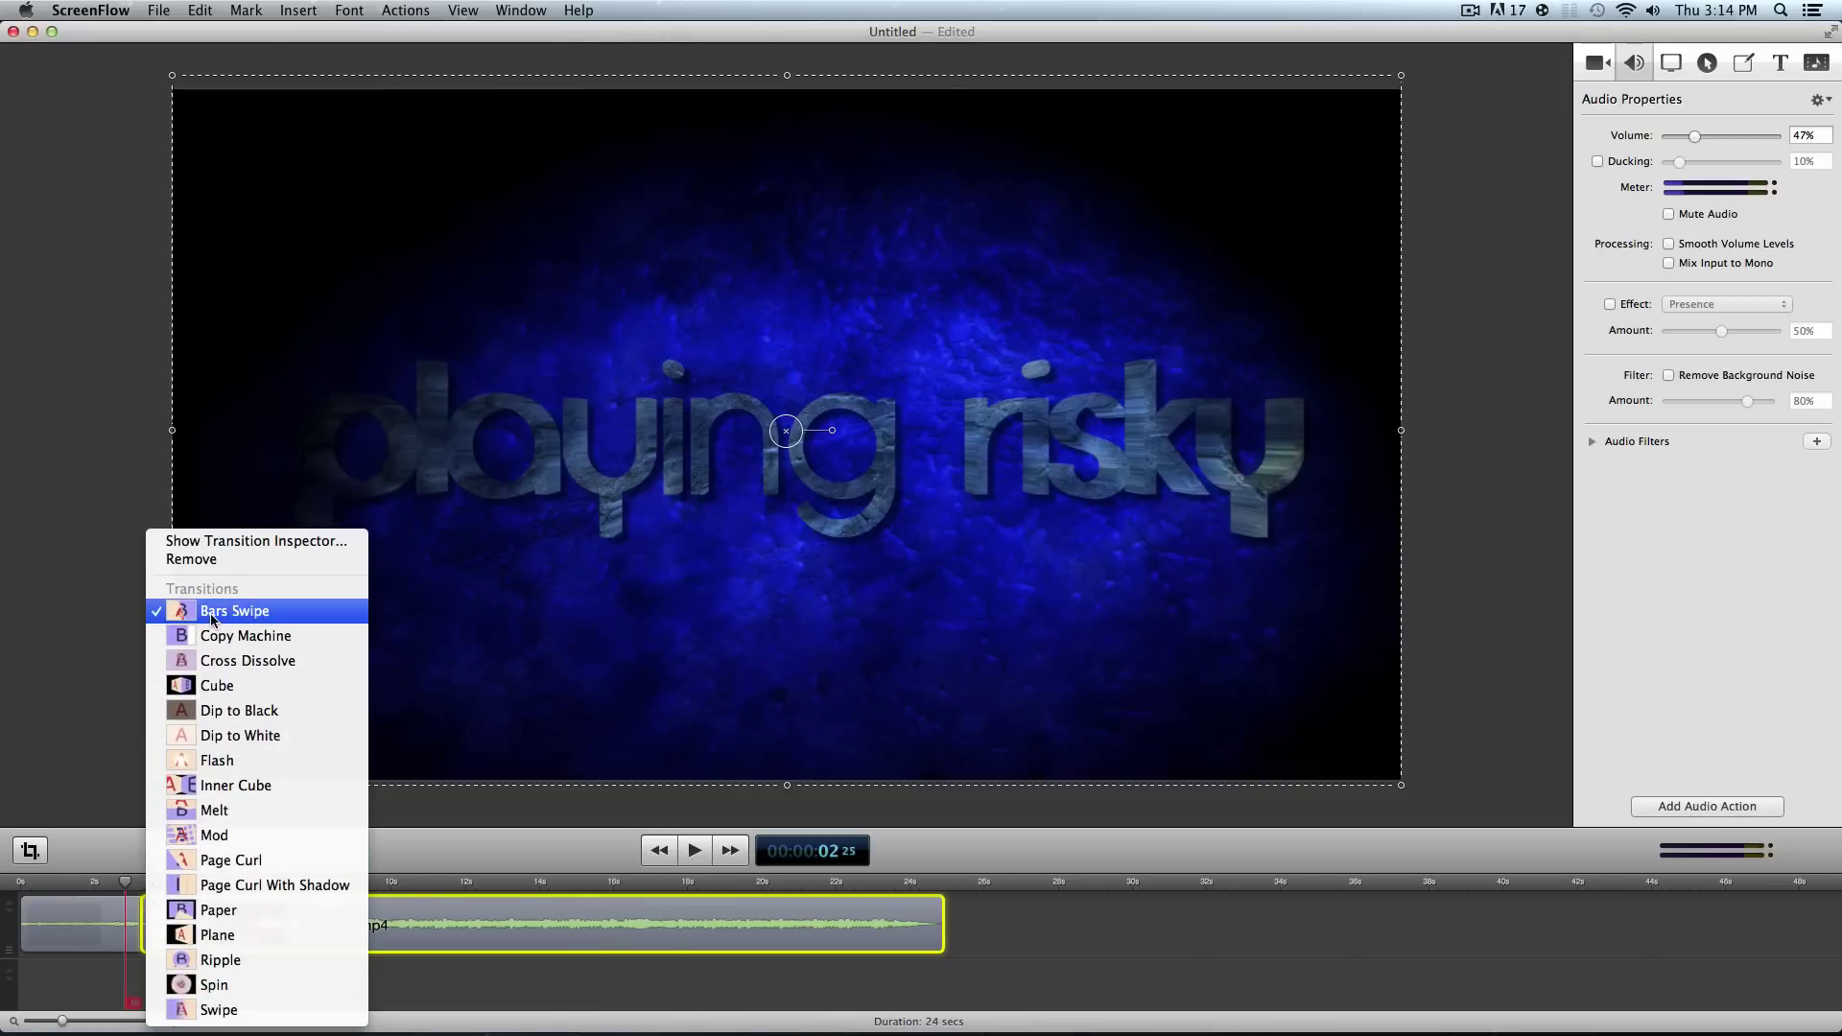
click(230, 710)
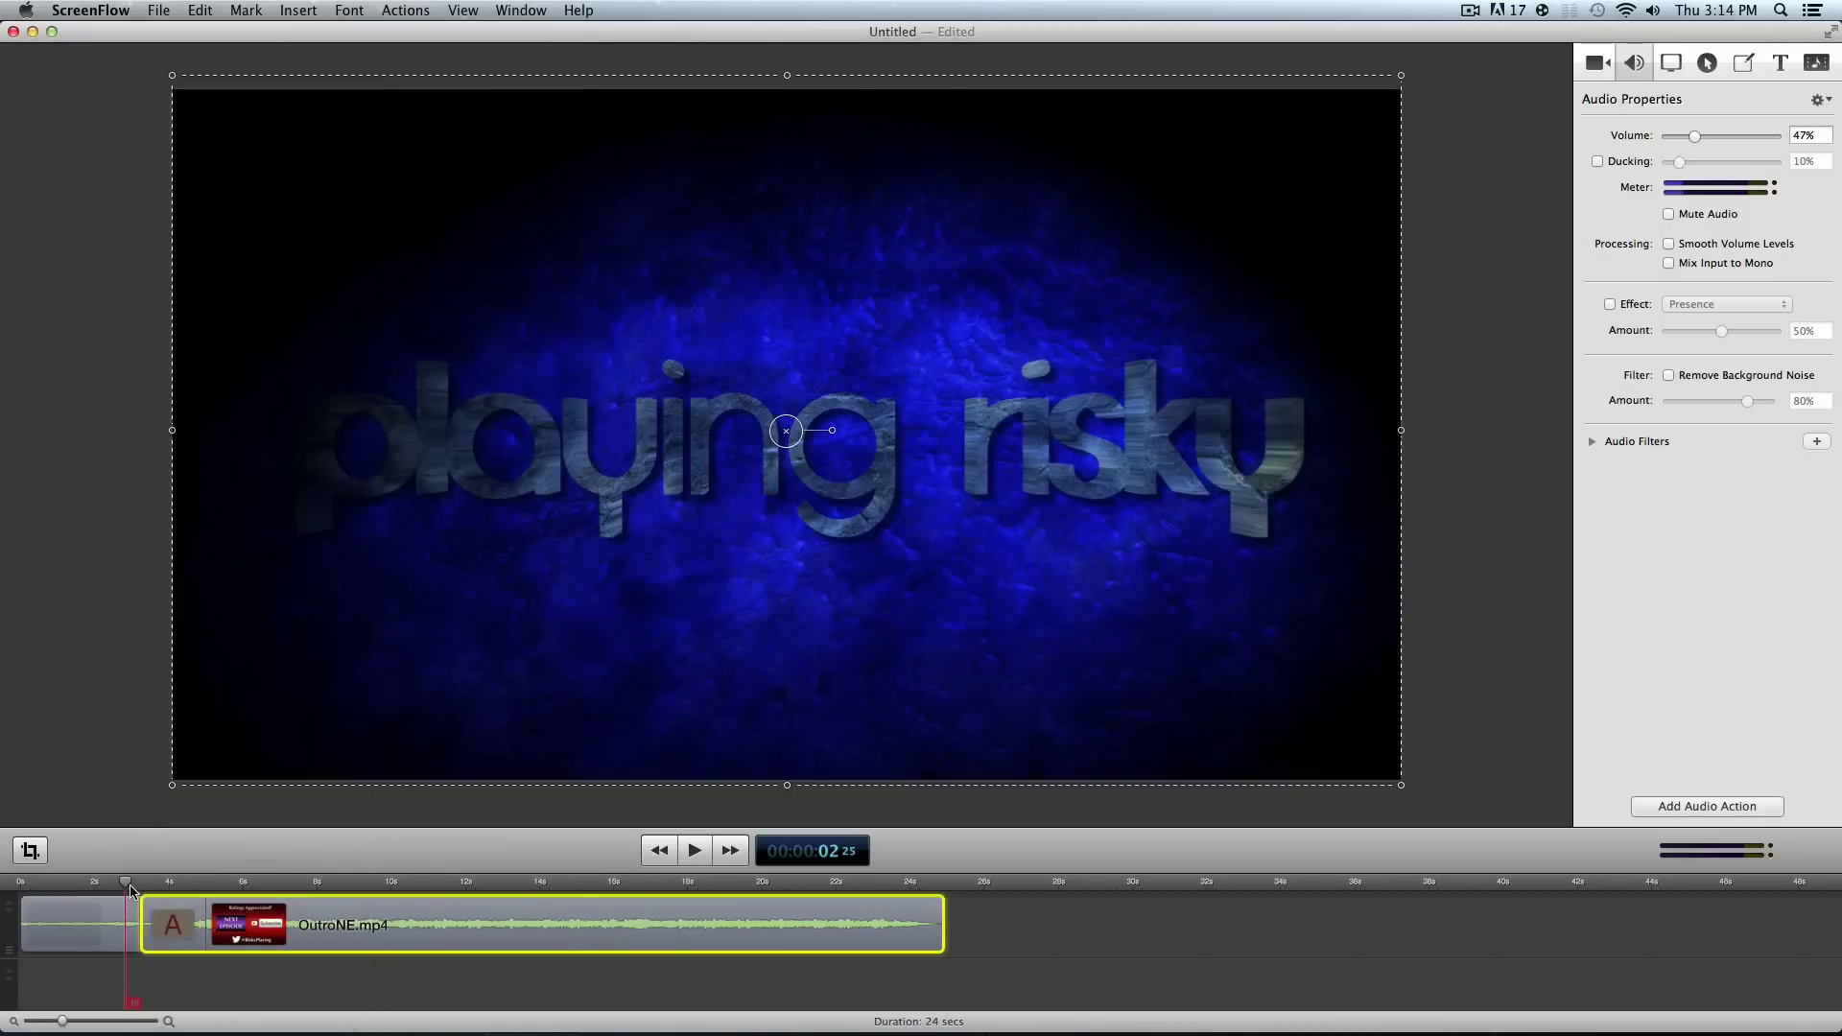
key(space)
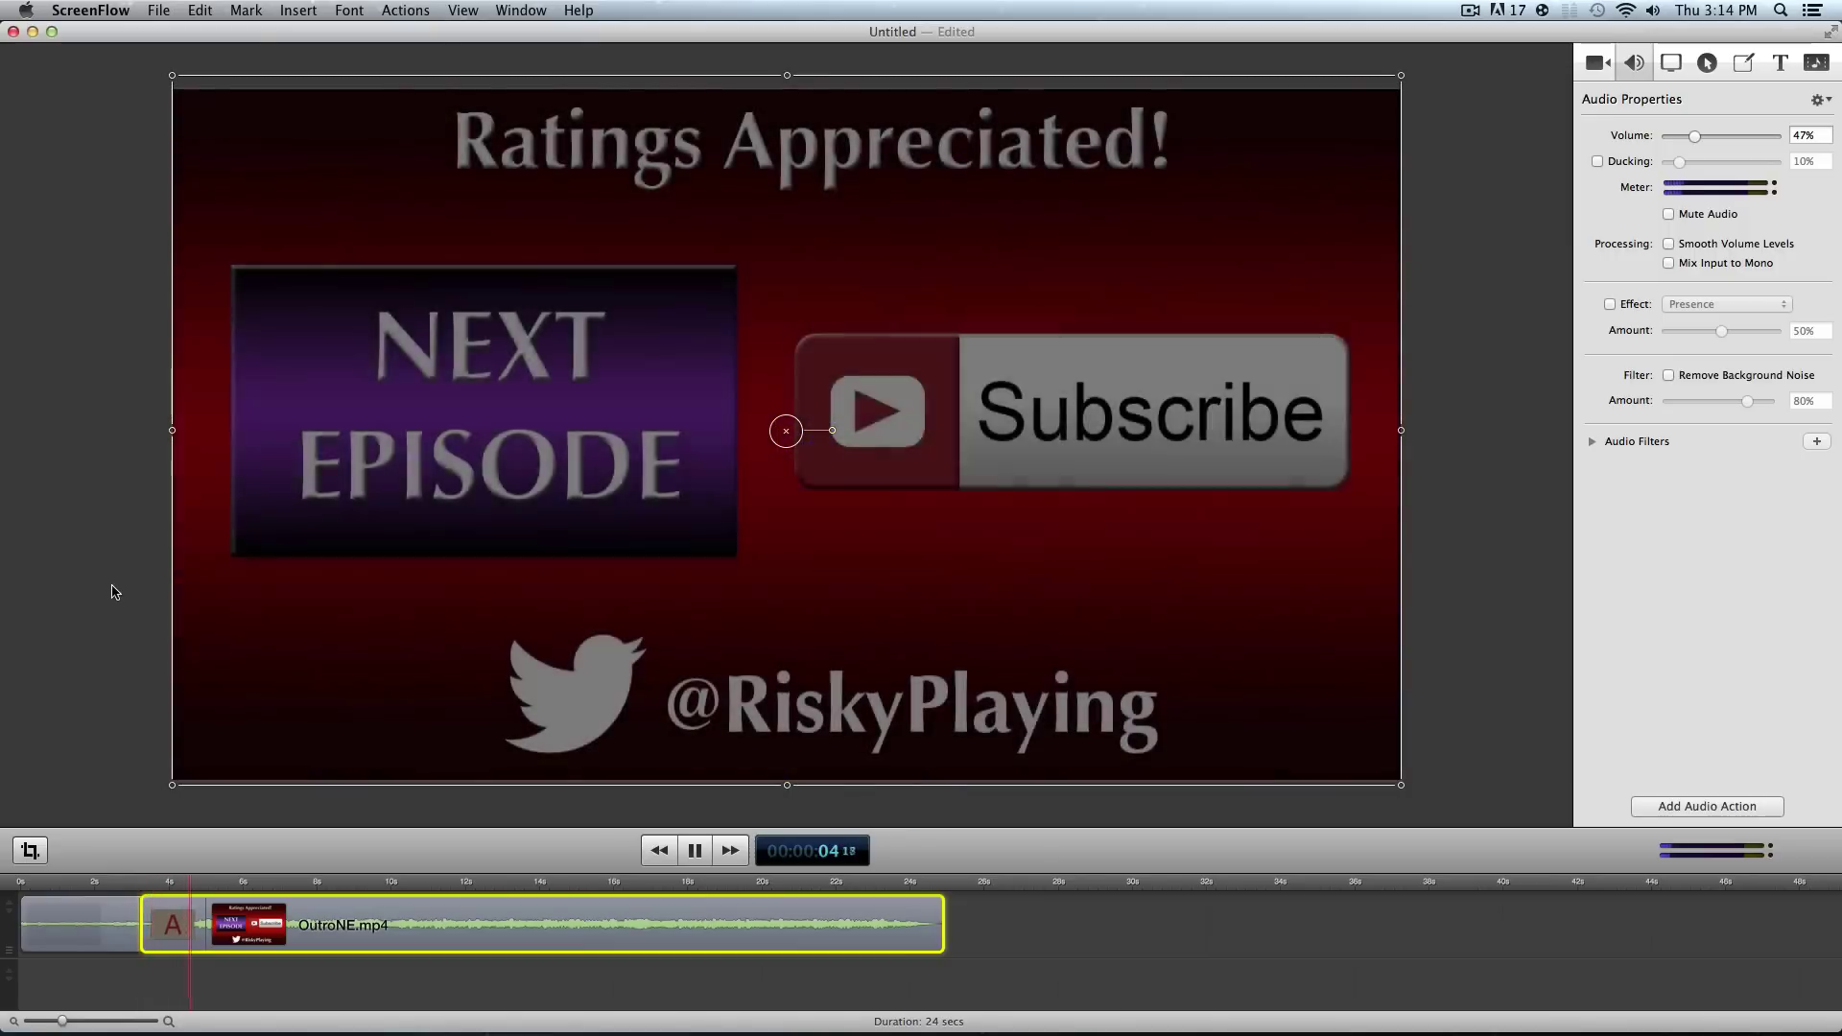
key(space)
Place the outro directly after the intro so the project runs 26 seconds
drag(332, 919, 397, 906)
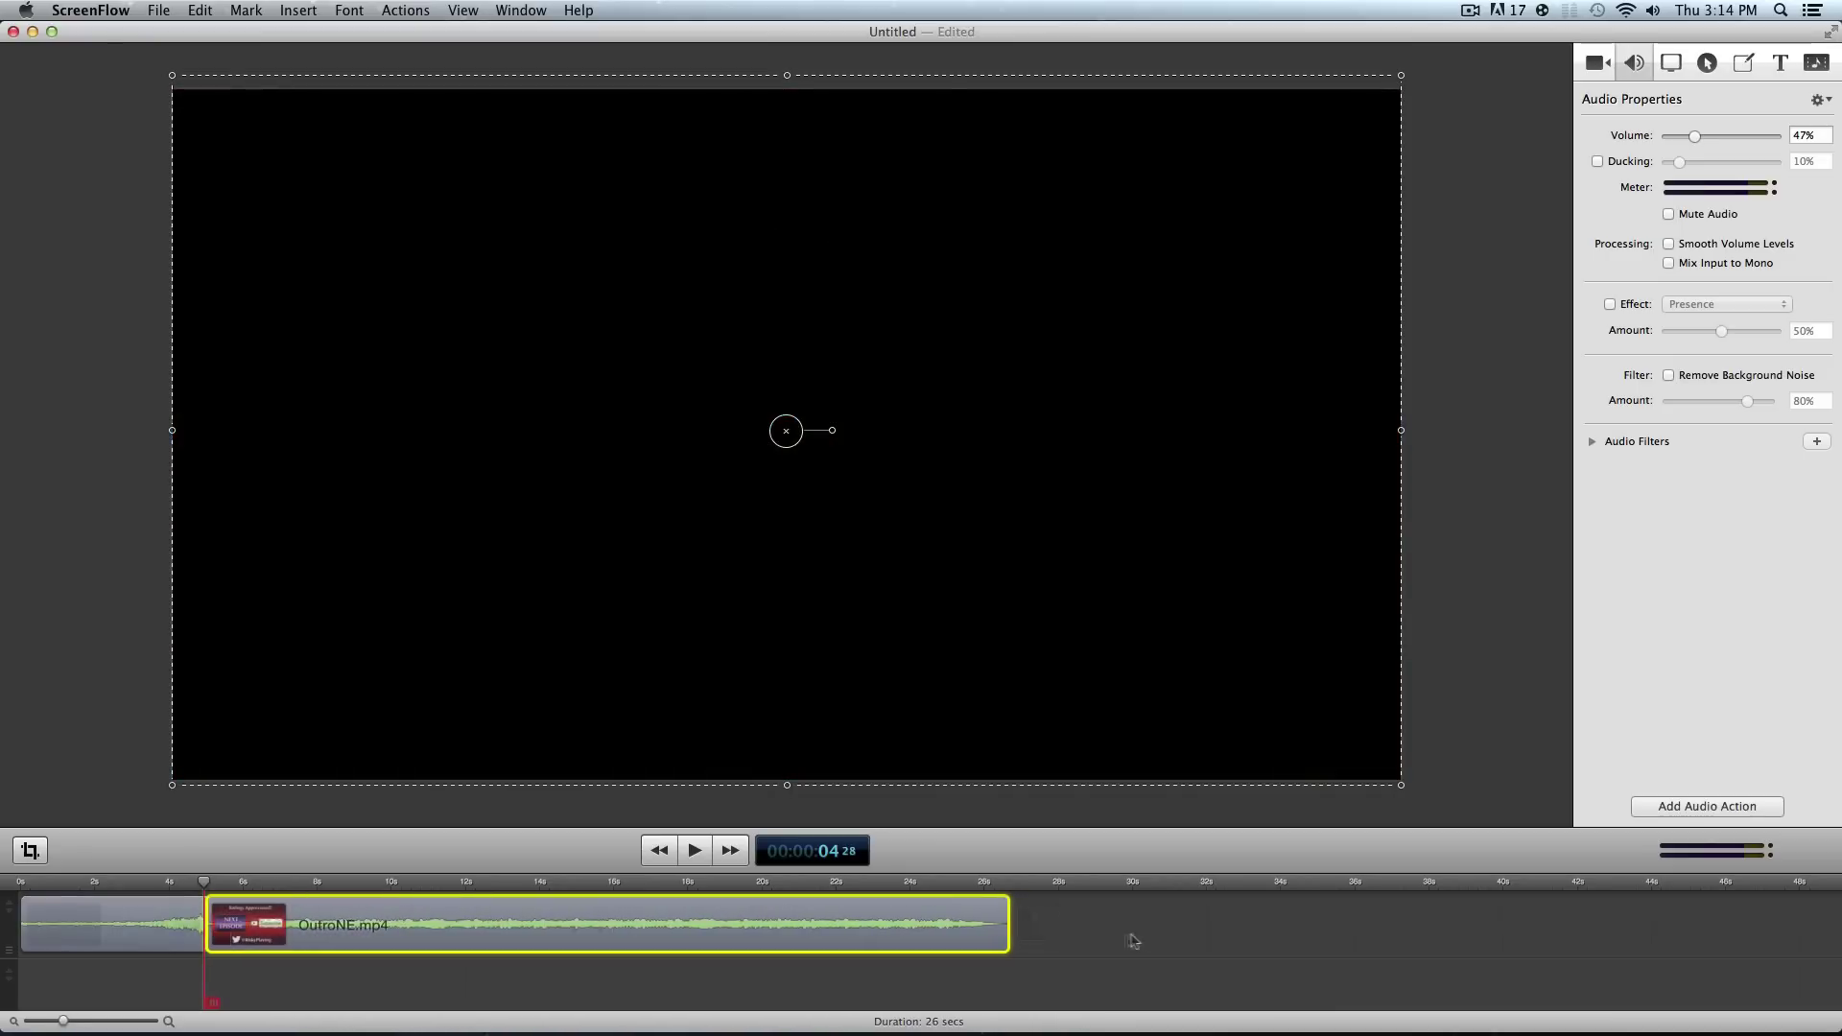
click(1151, 953)
key(super+z)
key(super+z)
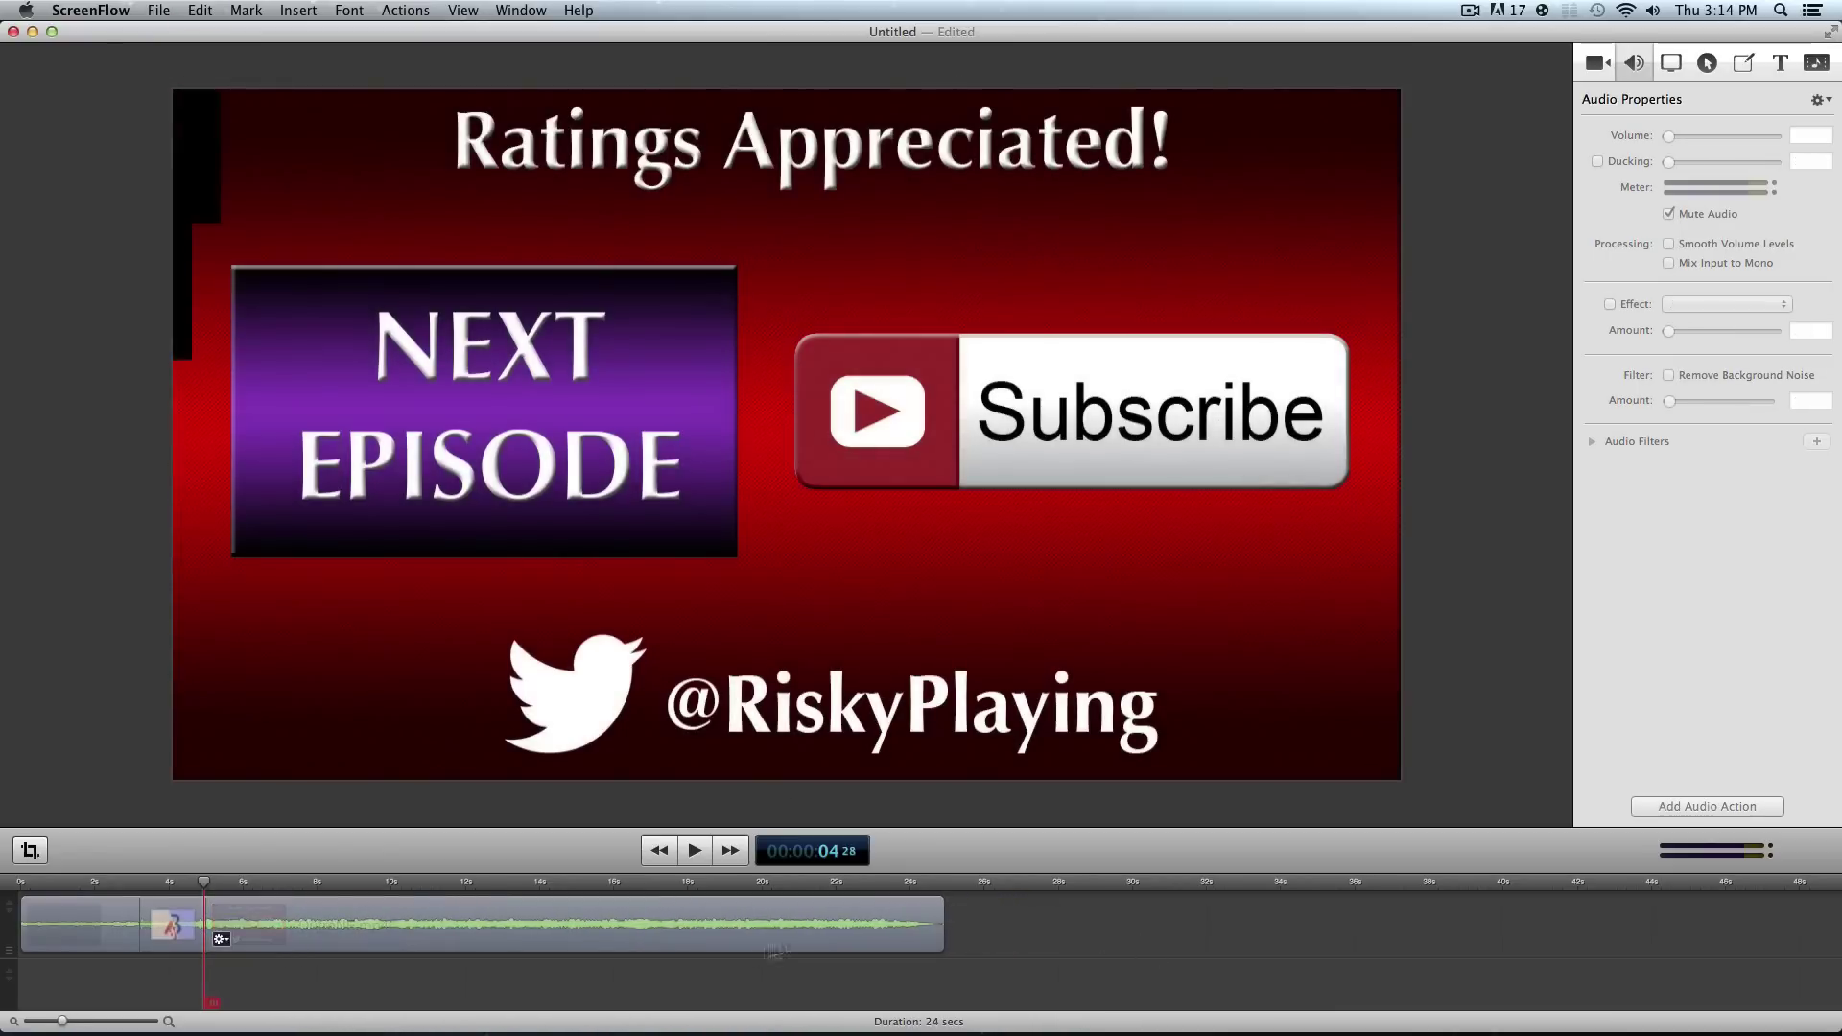
key(super+shift+z)
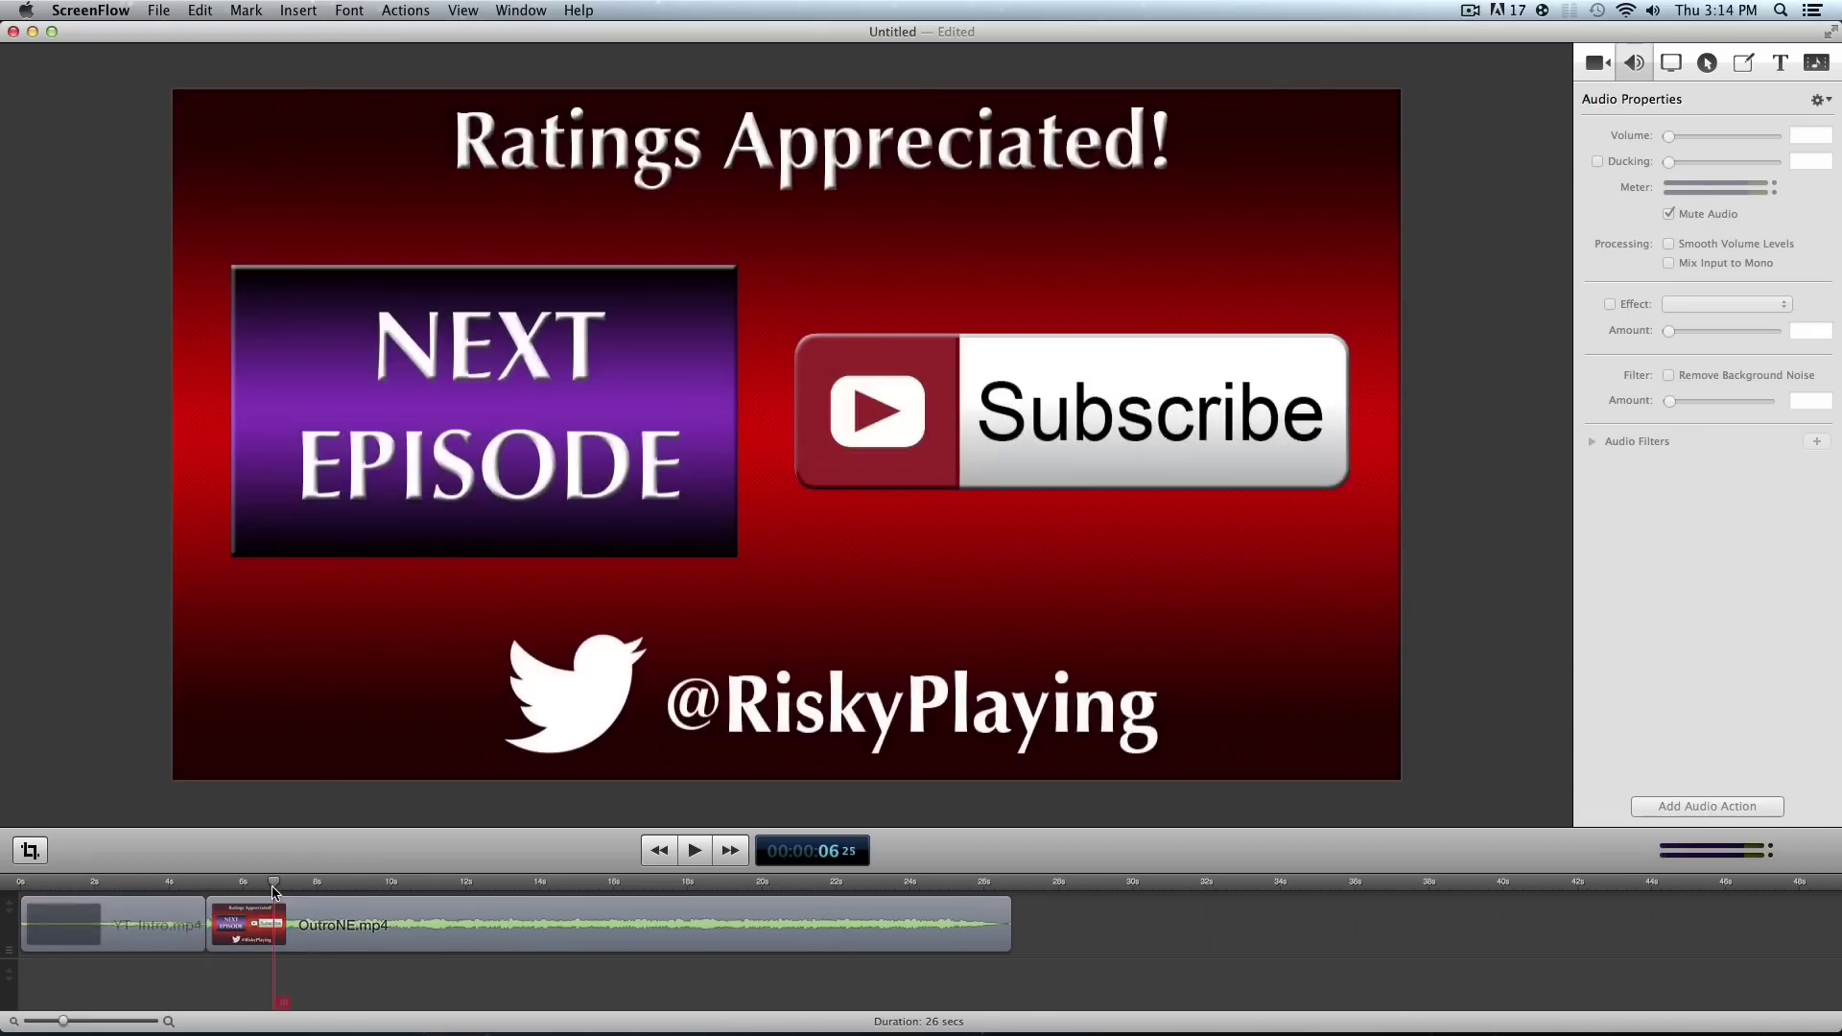
Select the outro clip, browse its cropping, colour and filter settings, then show its callout settings
scroll(896, 724, down, 3)
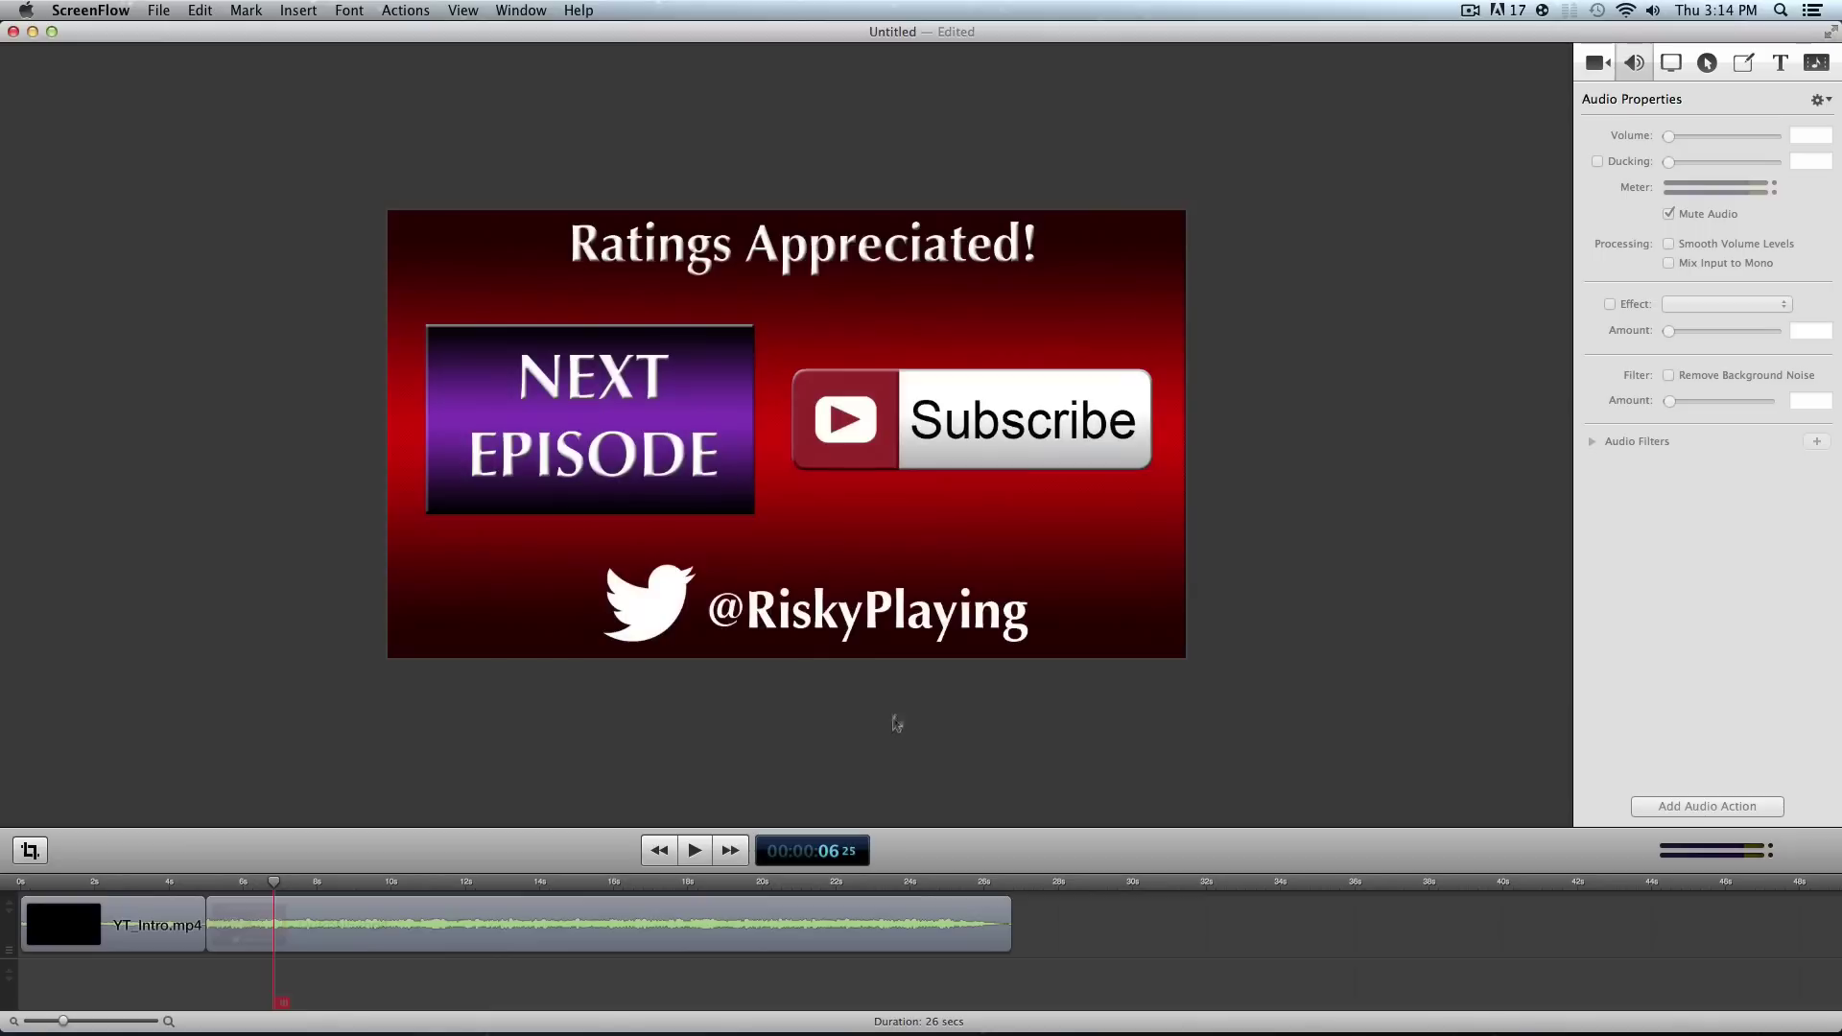
click(1599, 65)
click(476, 948)
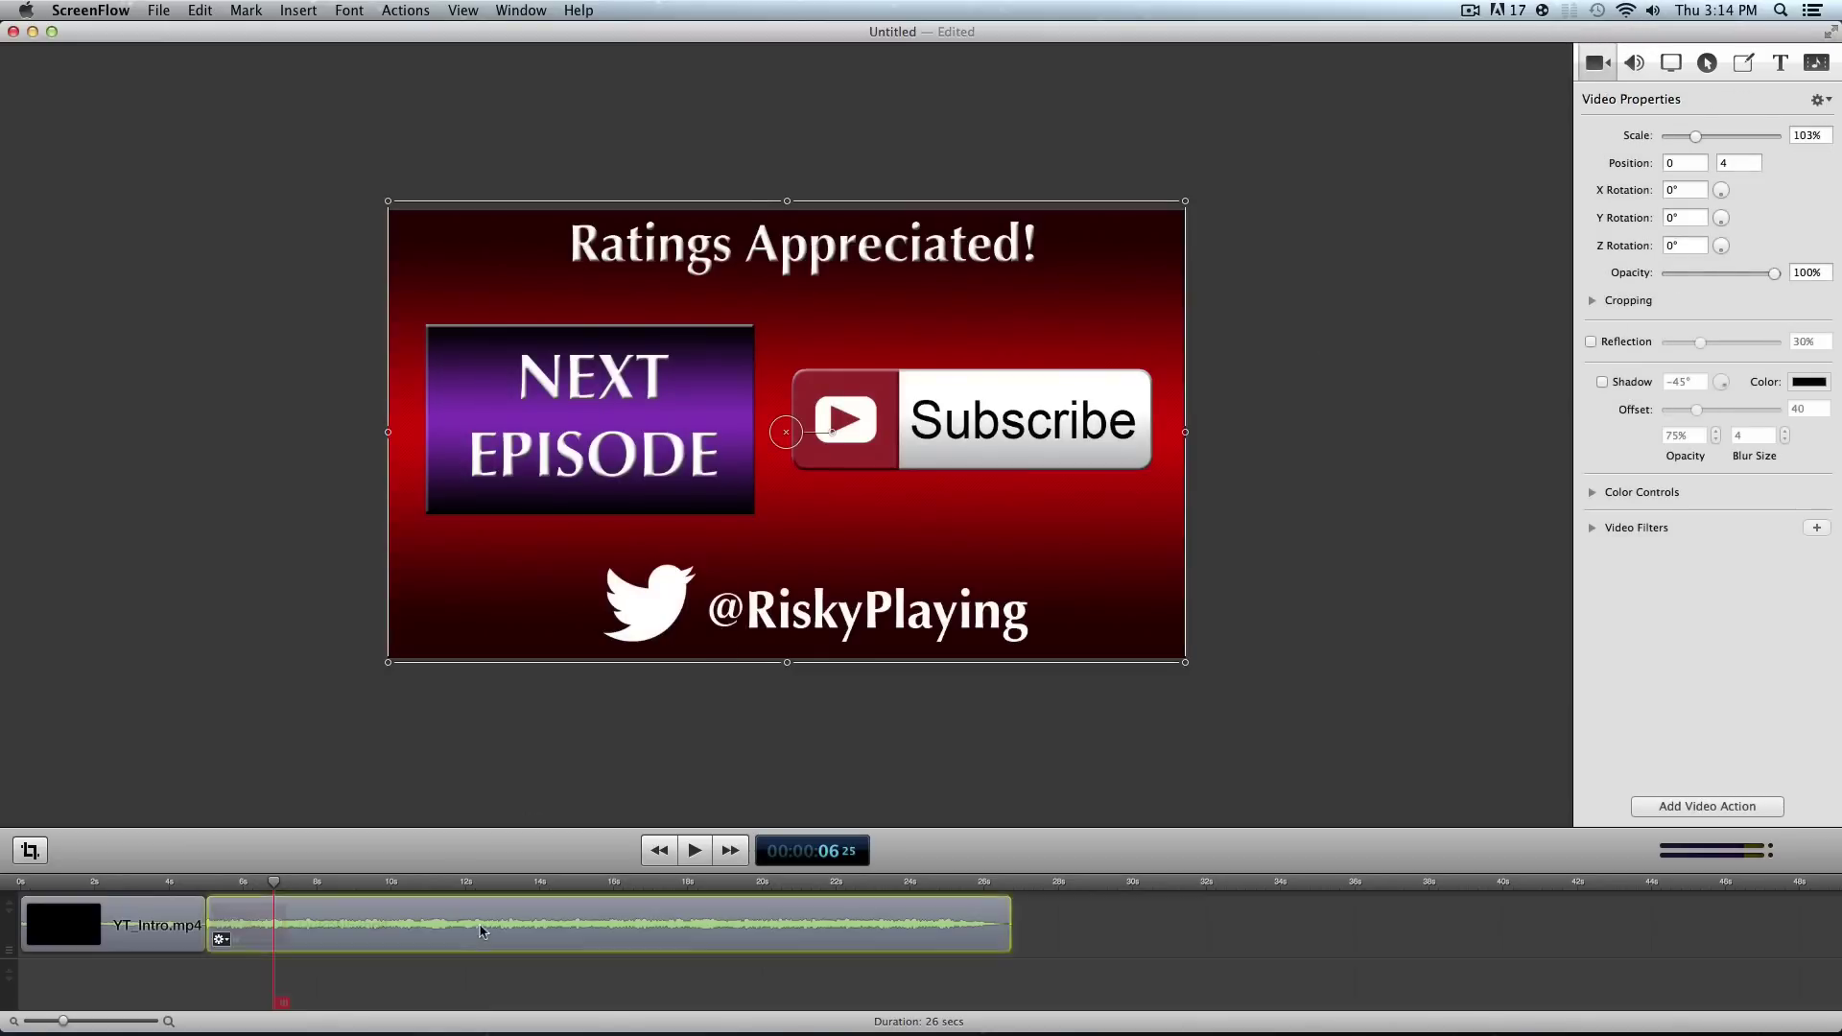
click(1591, 302)
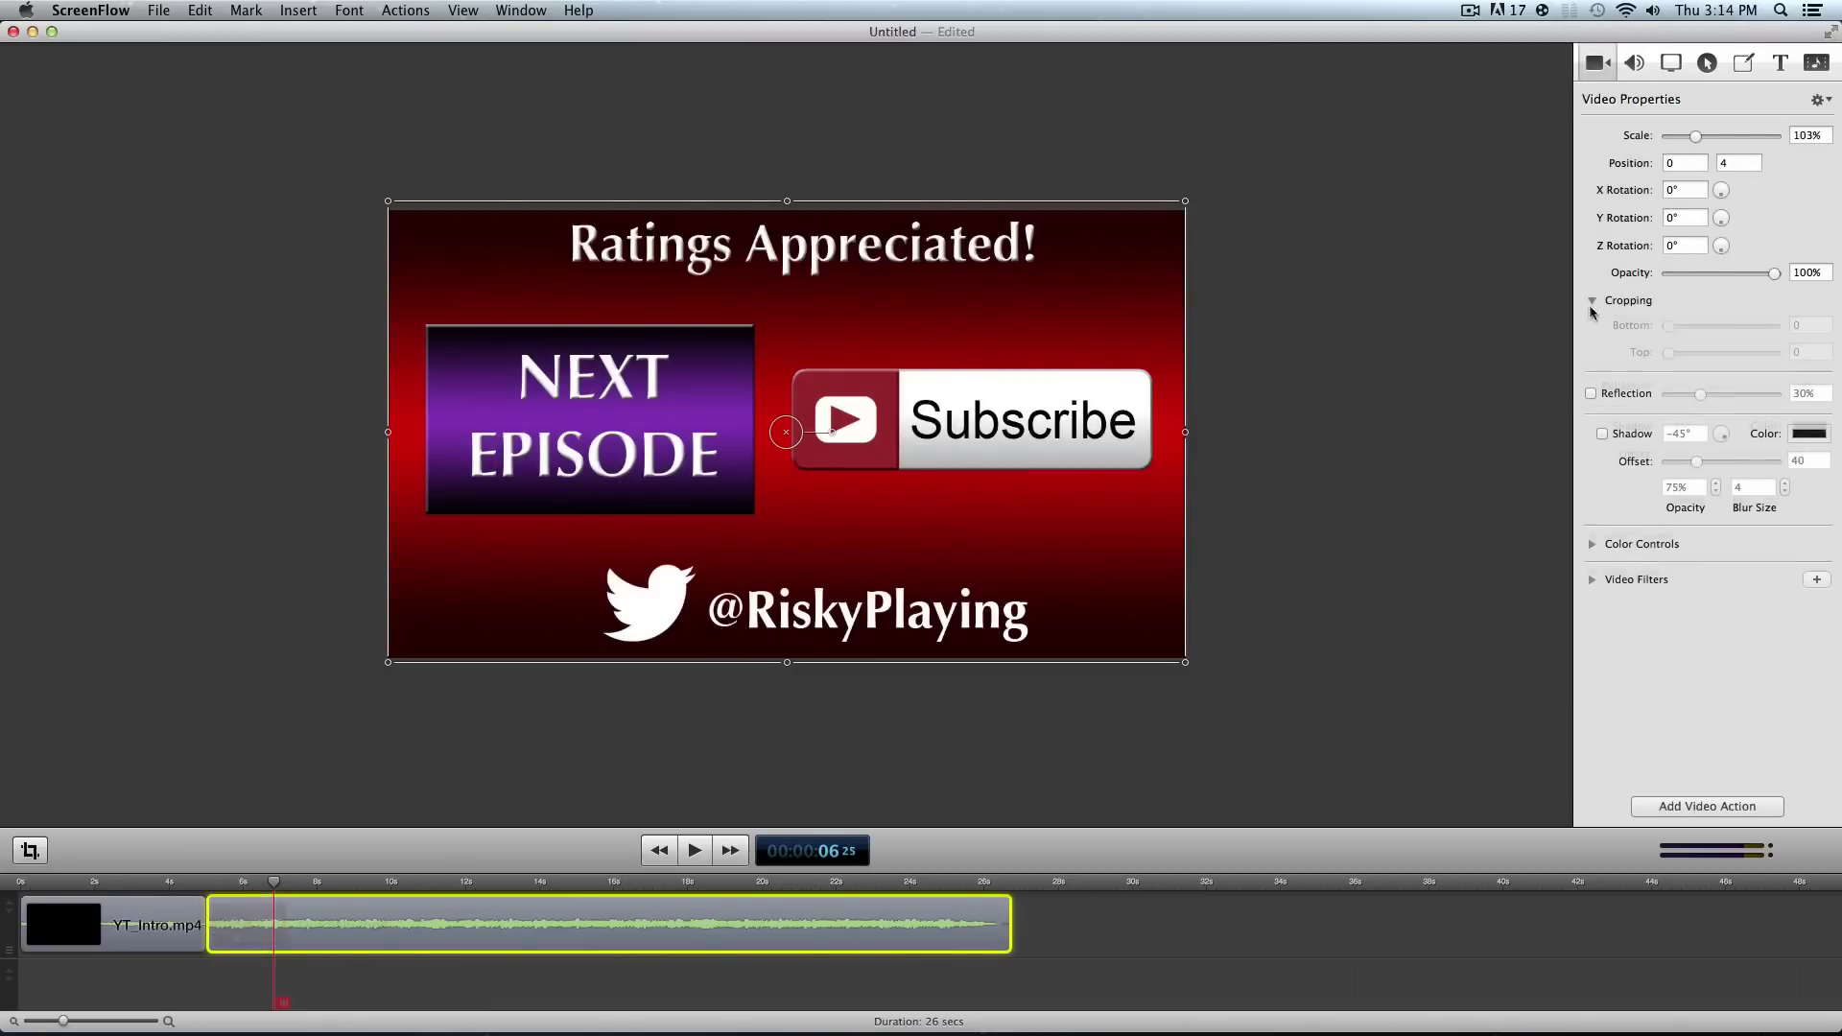
click(1592, 604)
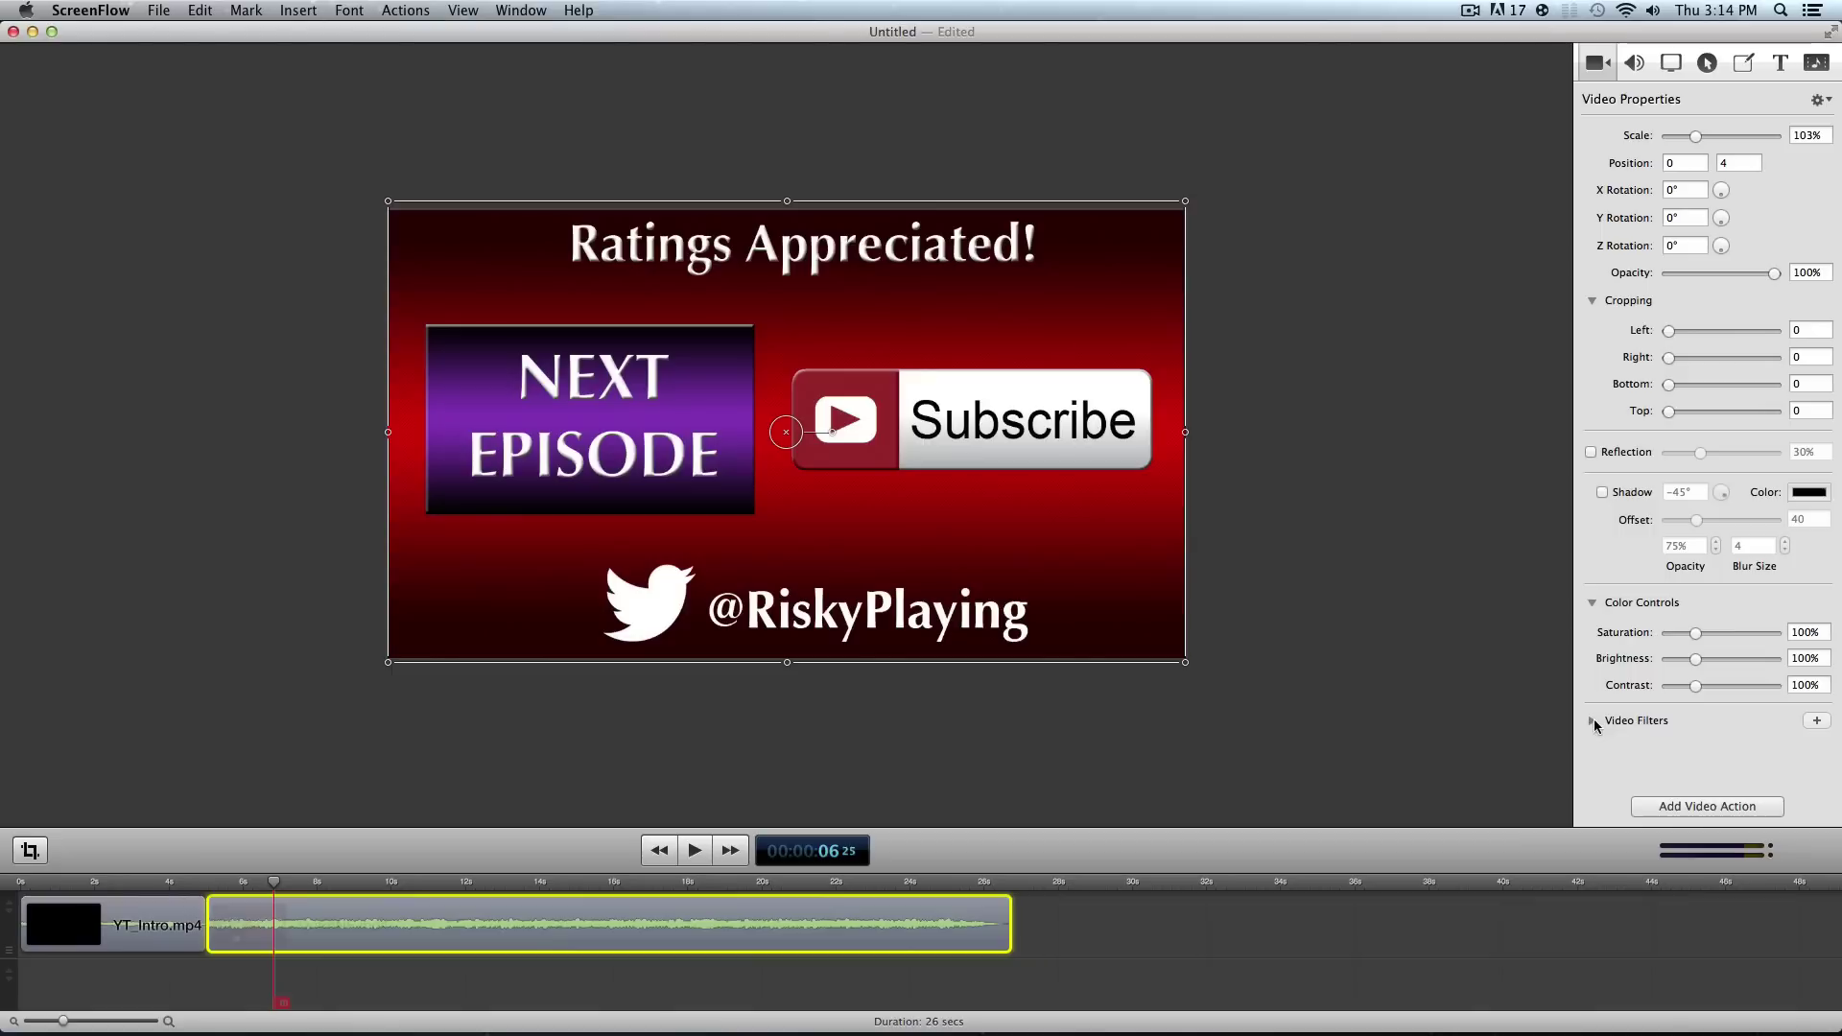
click(1591, 721)
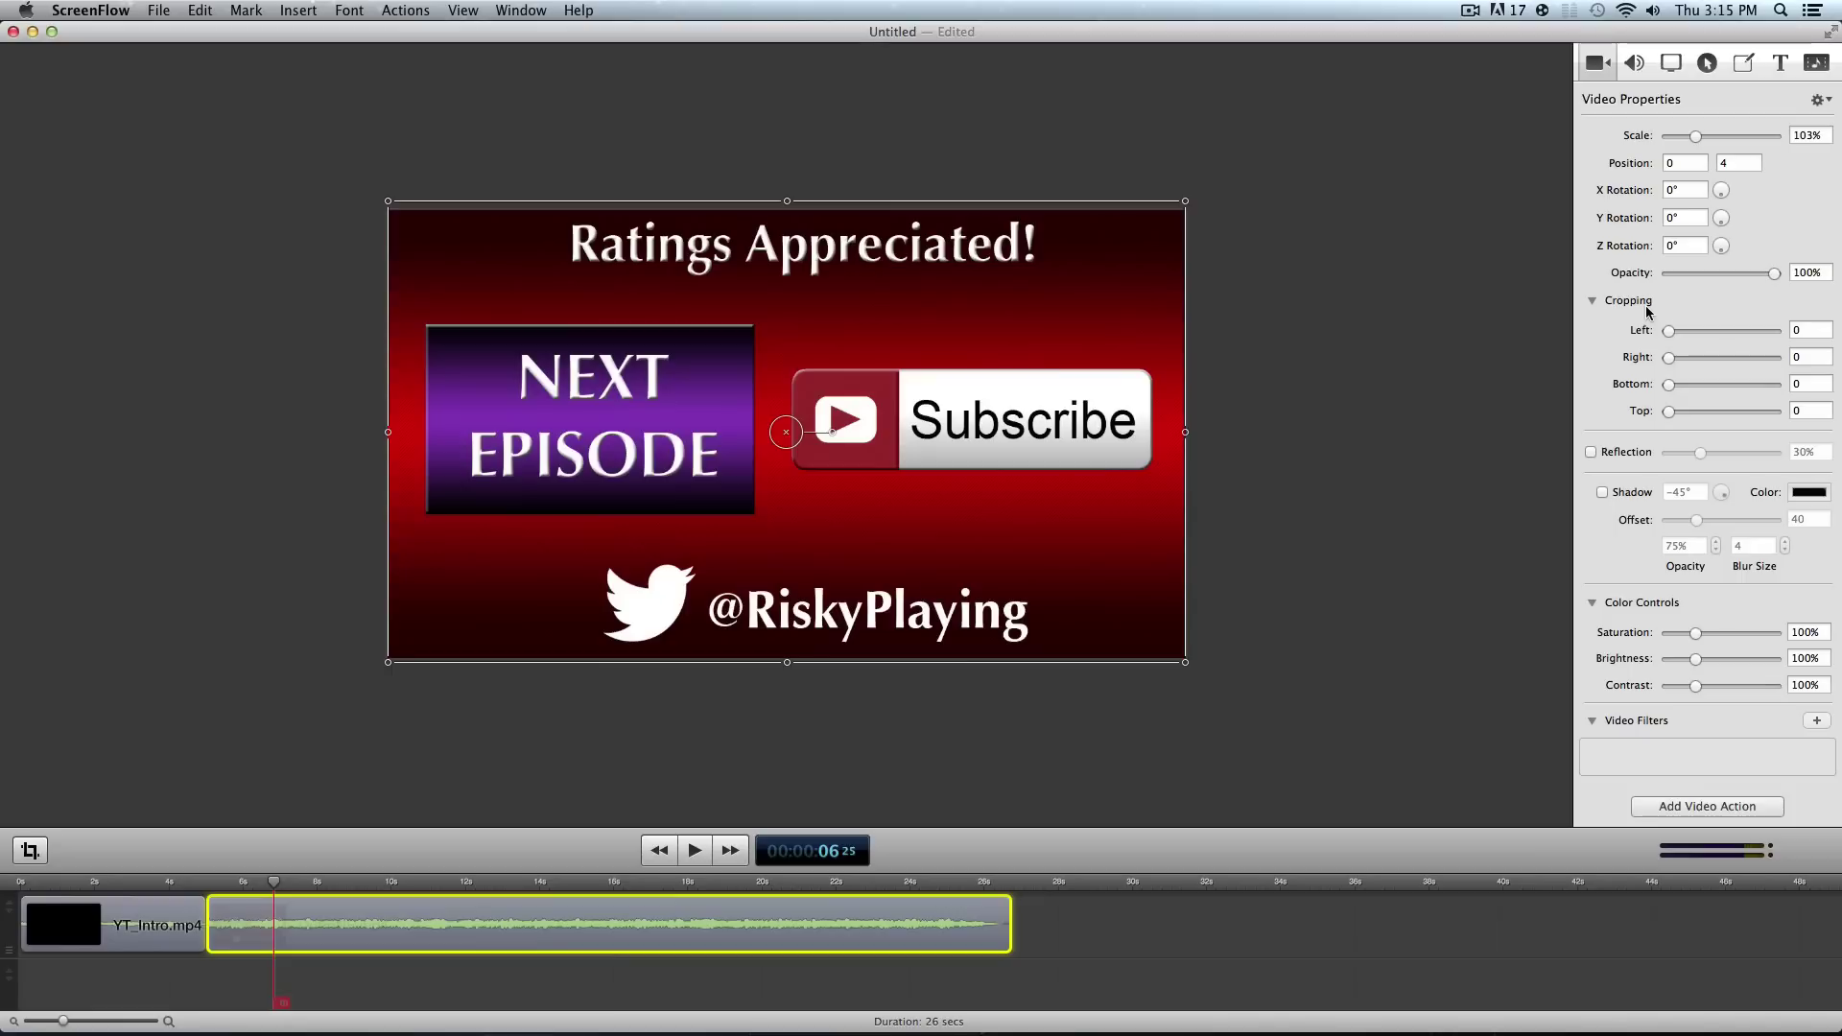
click(1706, 63)
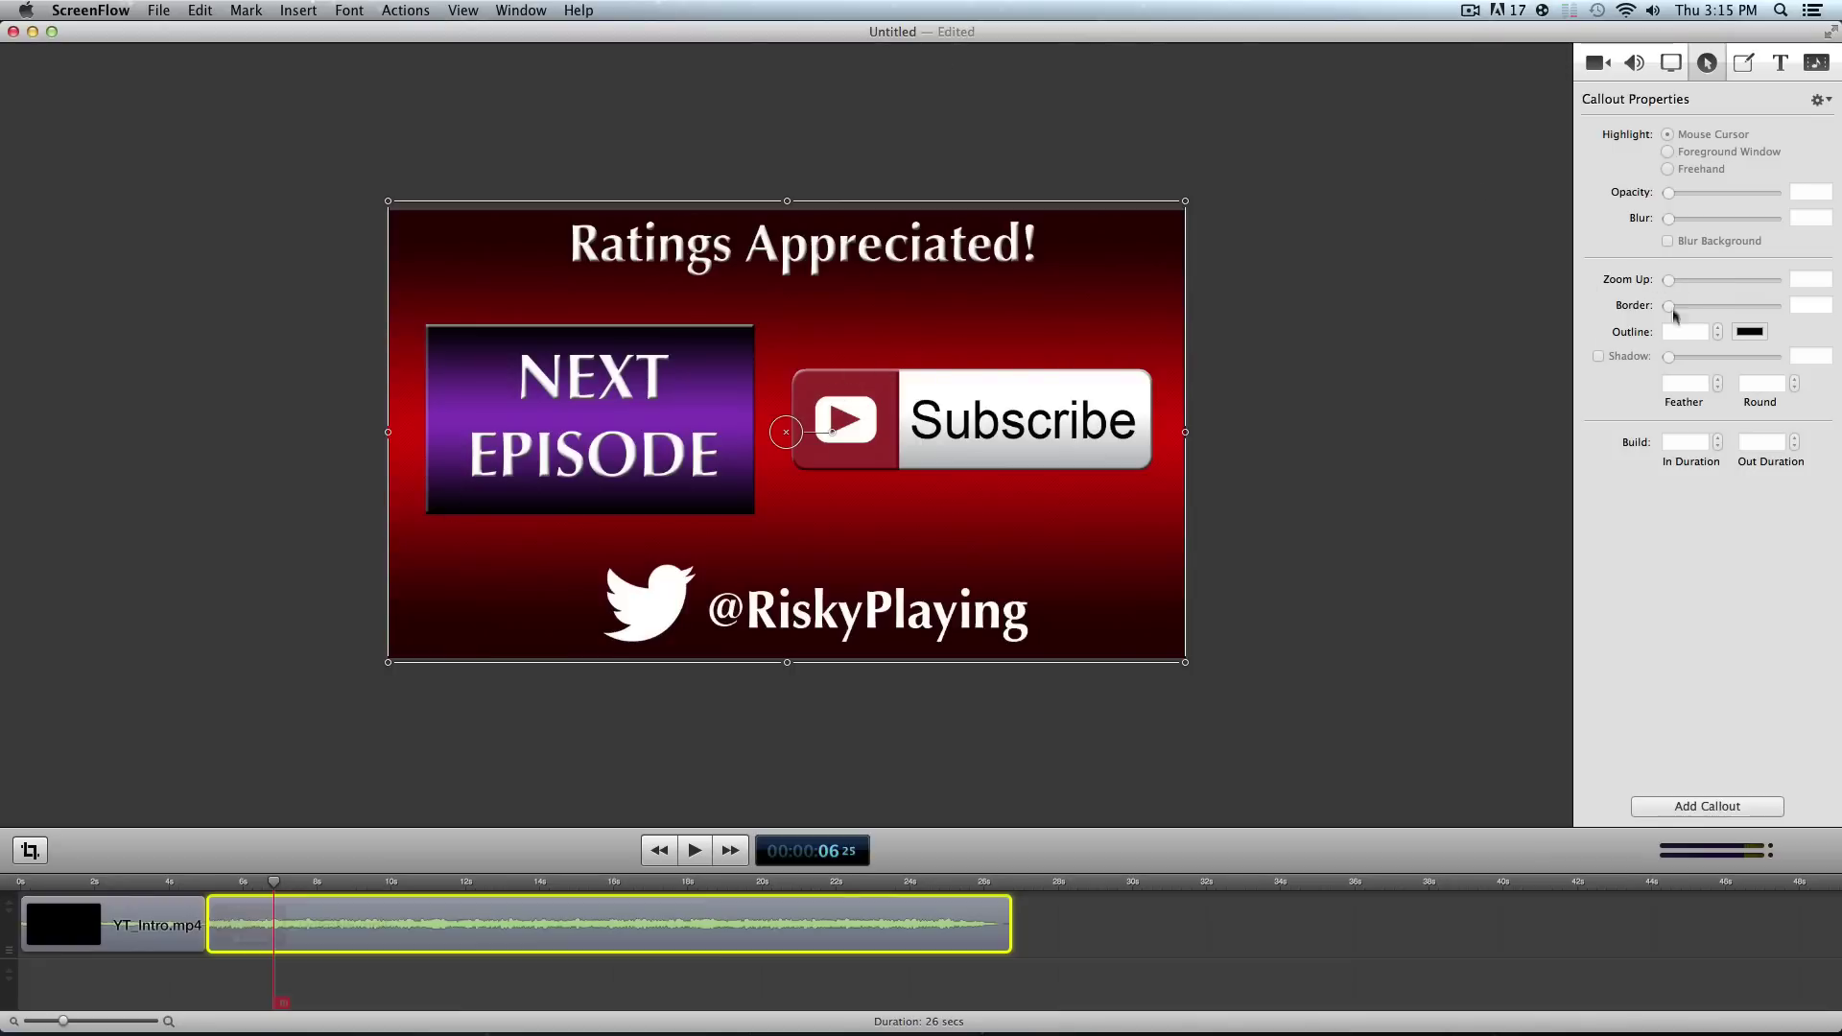
Browse the Audio, Video, Text and Annotations tabs, then show the media library and scrub the timeline
click(1634, 65)
click(1598, 63)
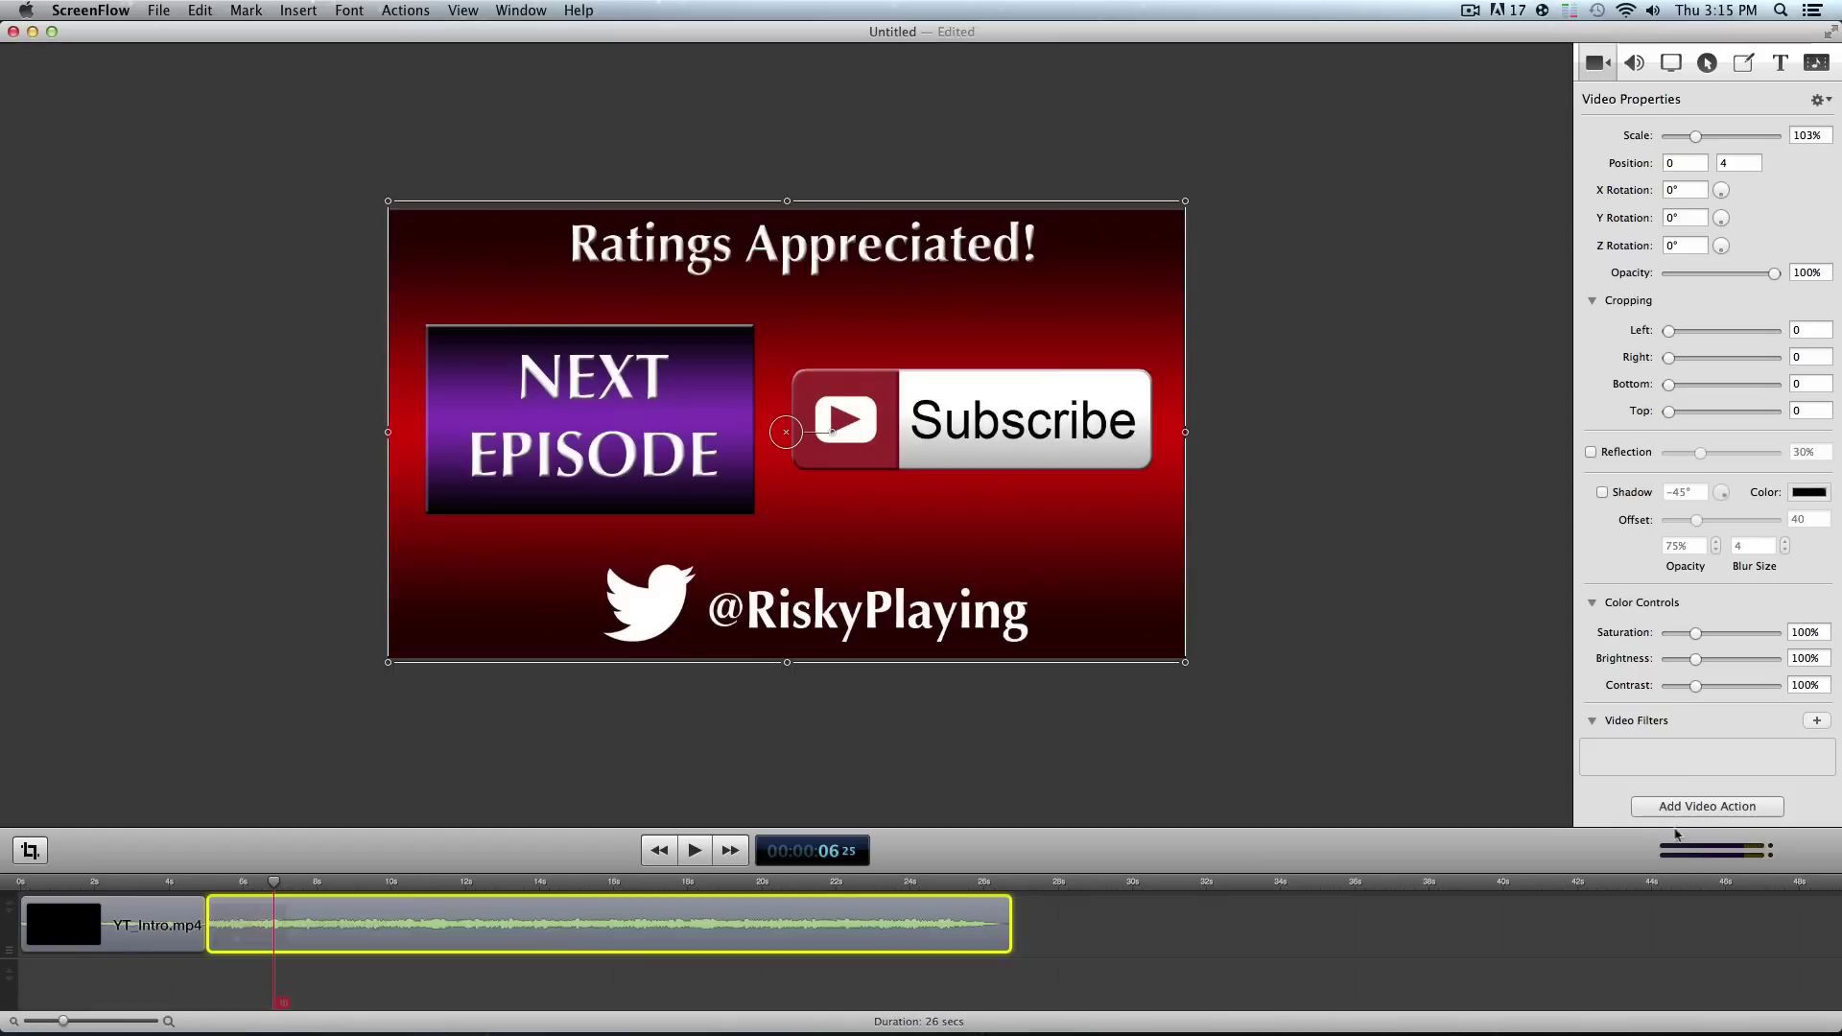
click(1635, 63)
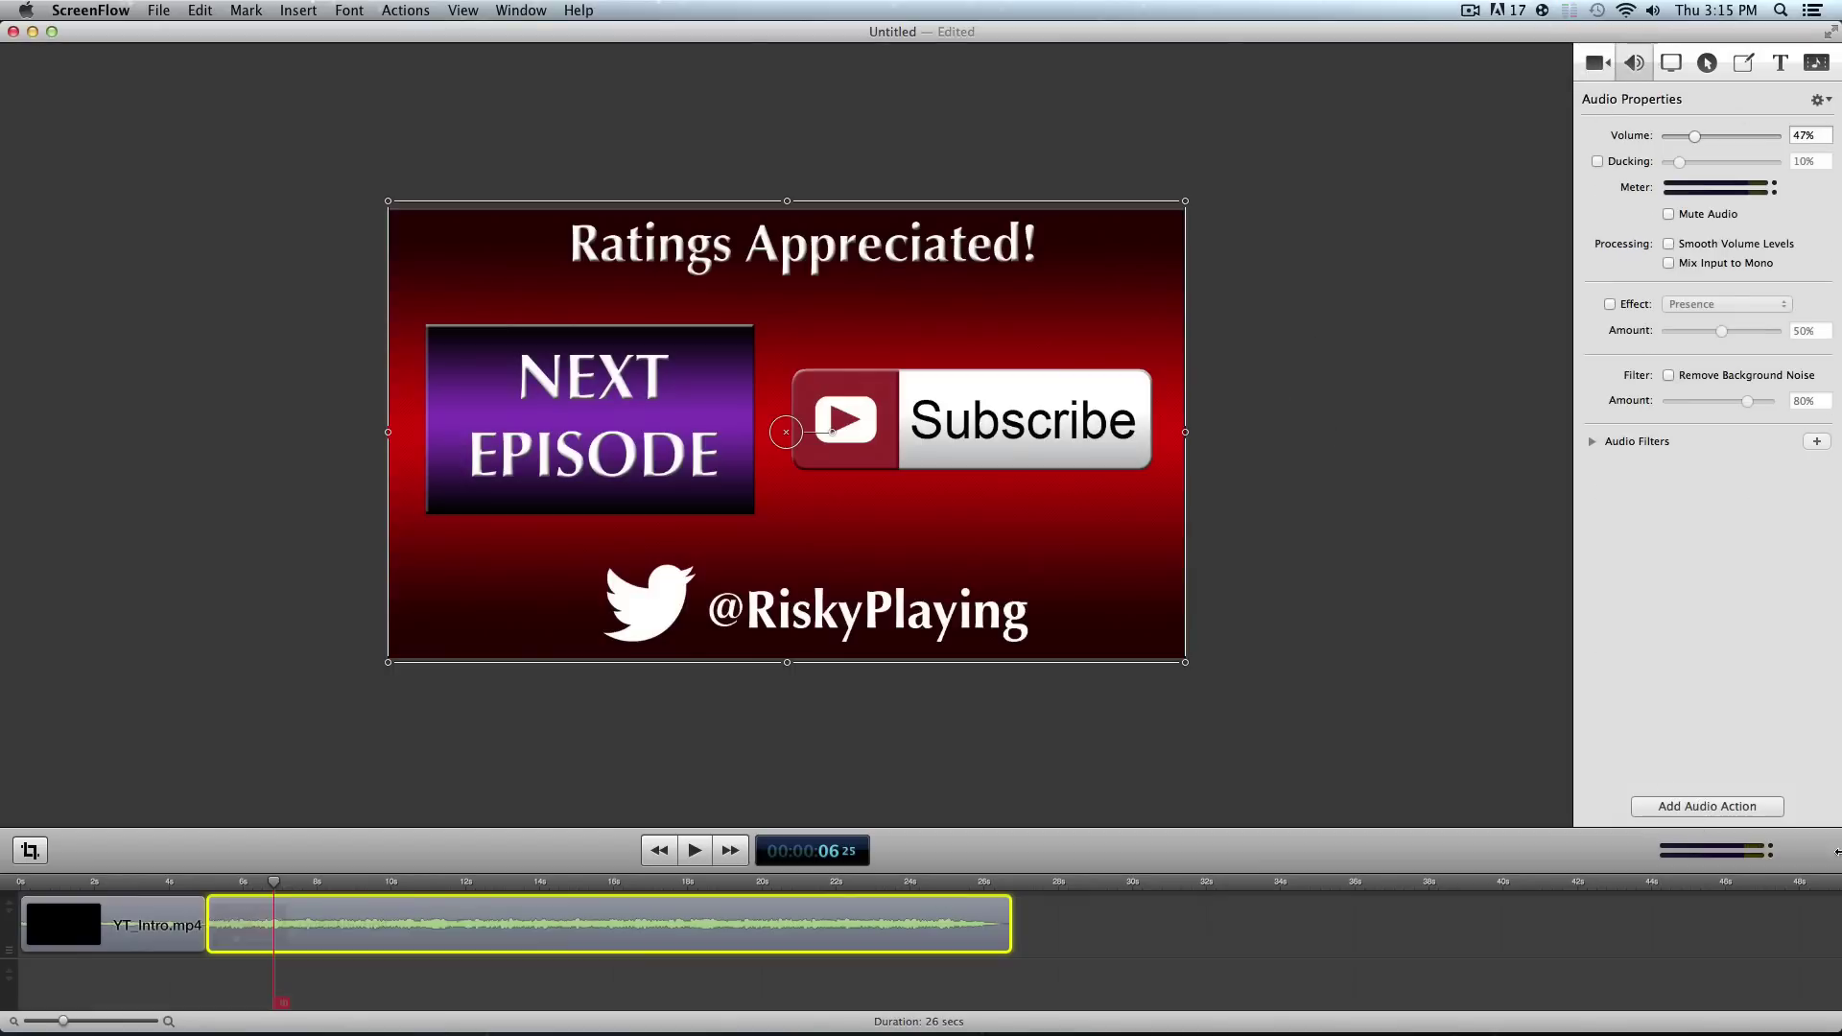
click(1790, 66)
click(1743, 64)
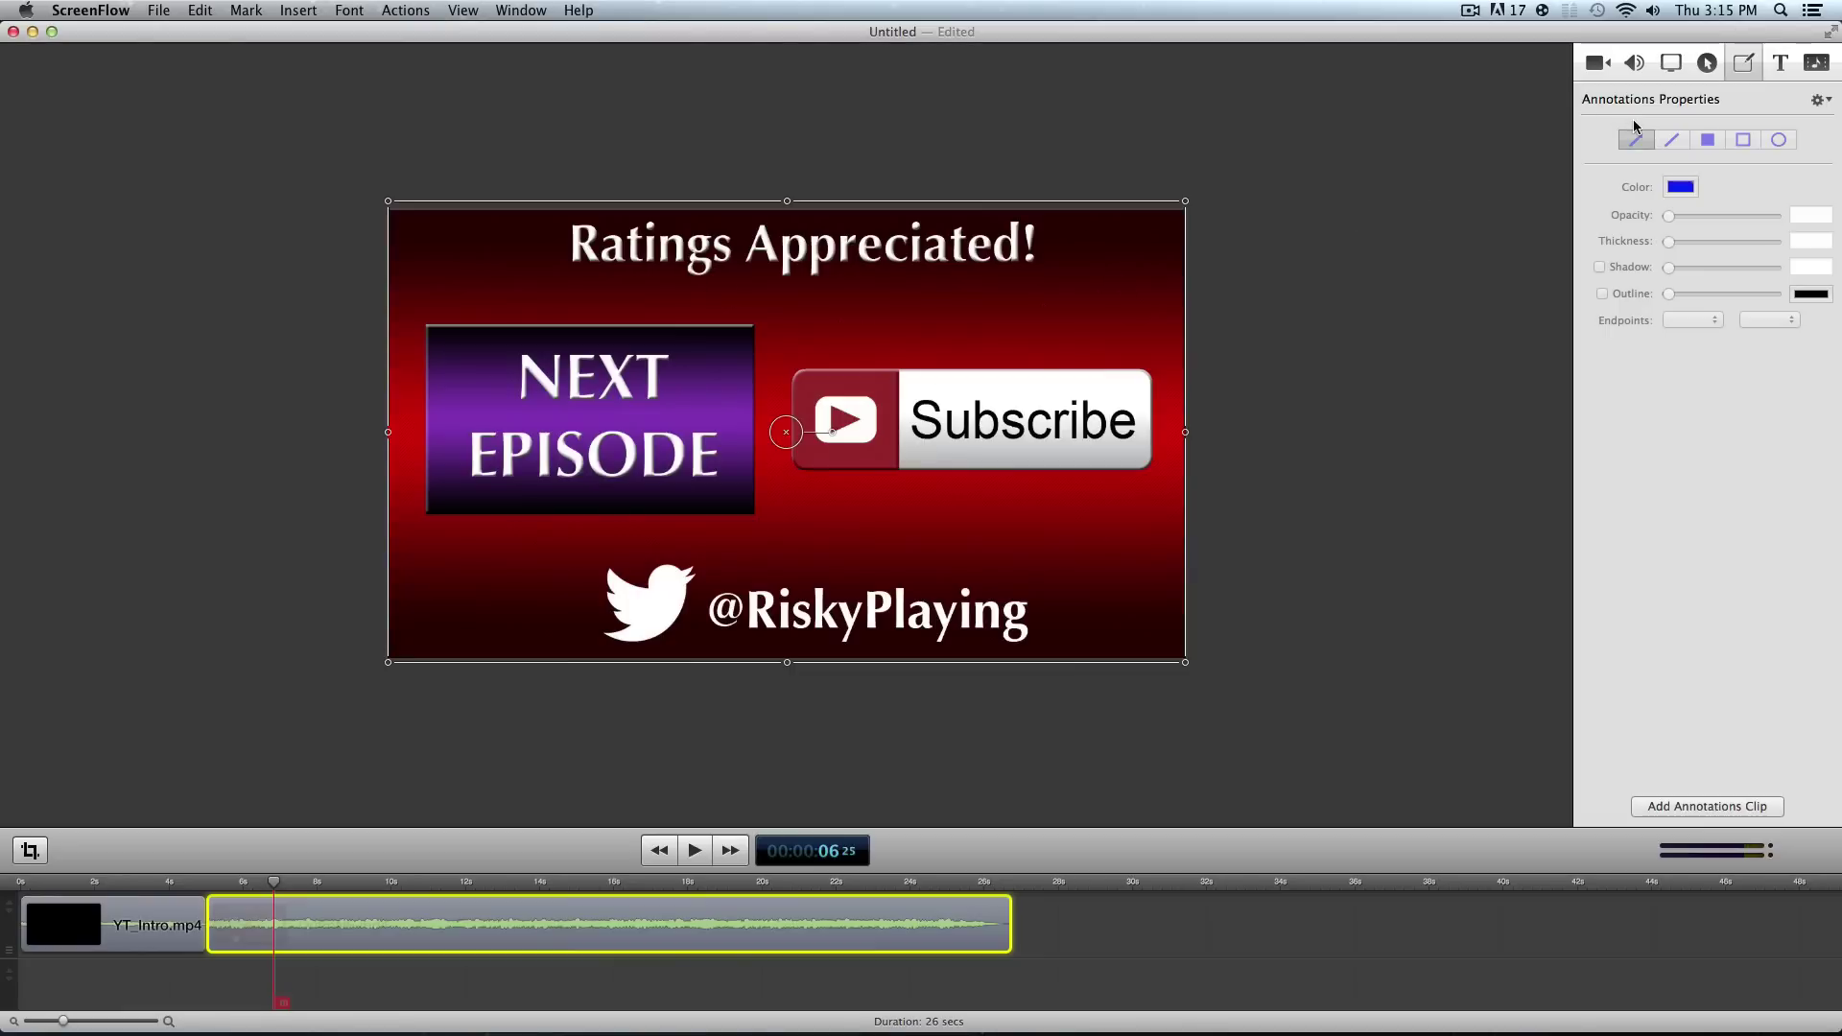
click(1814, 63)
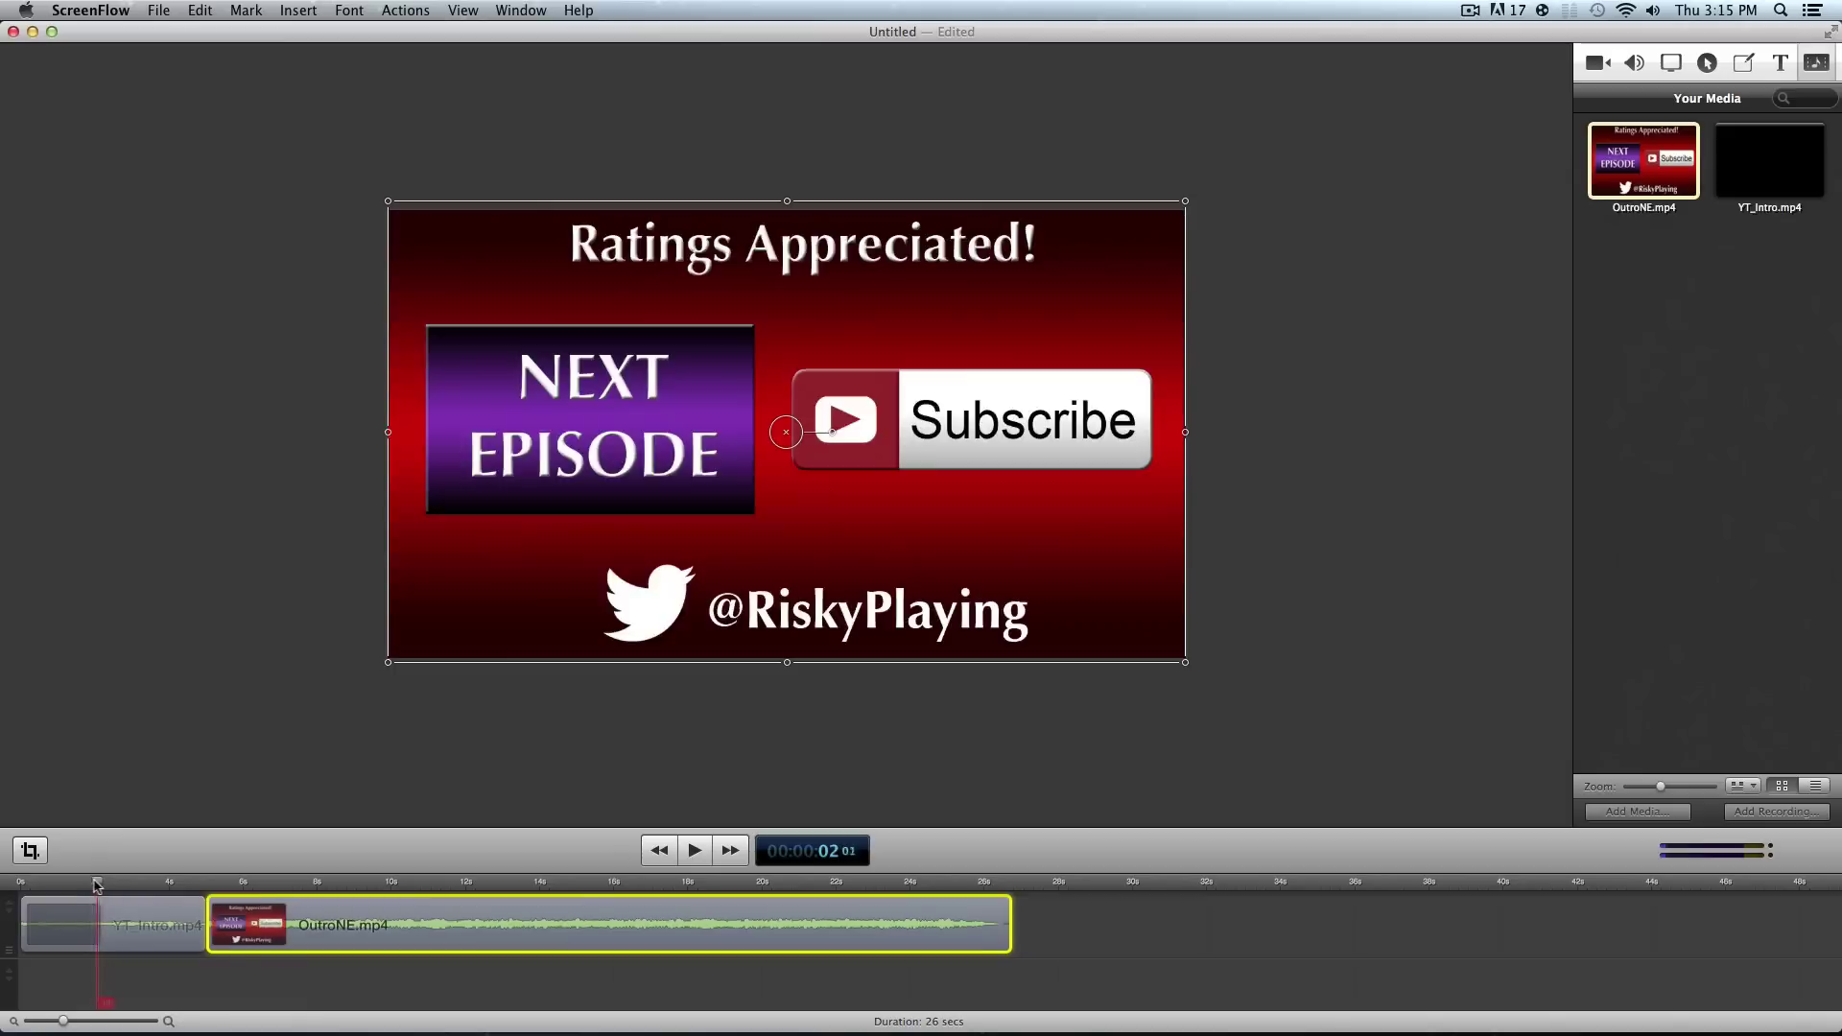
drag(97, 884, 177, 883)
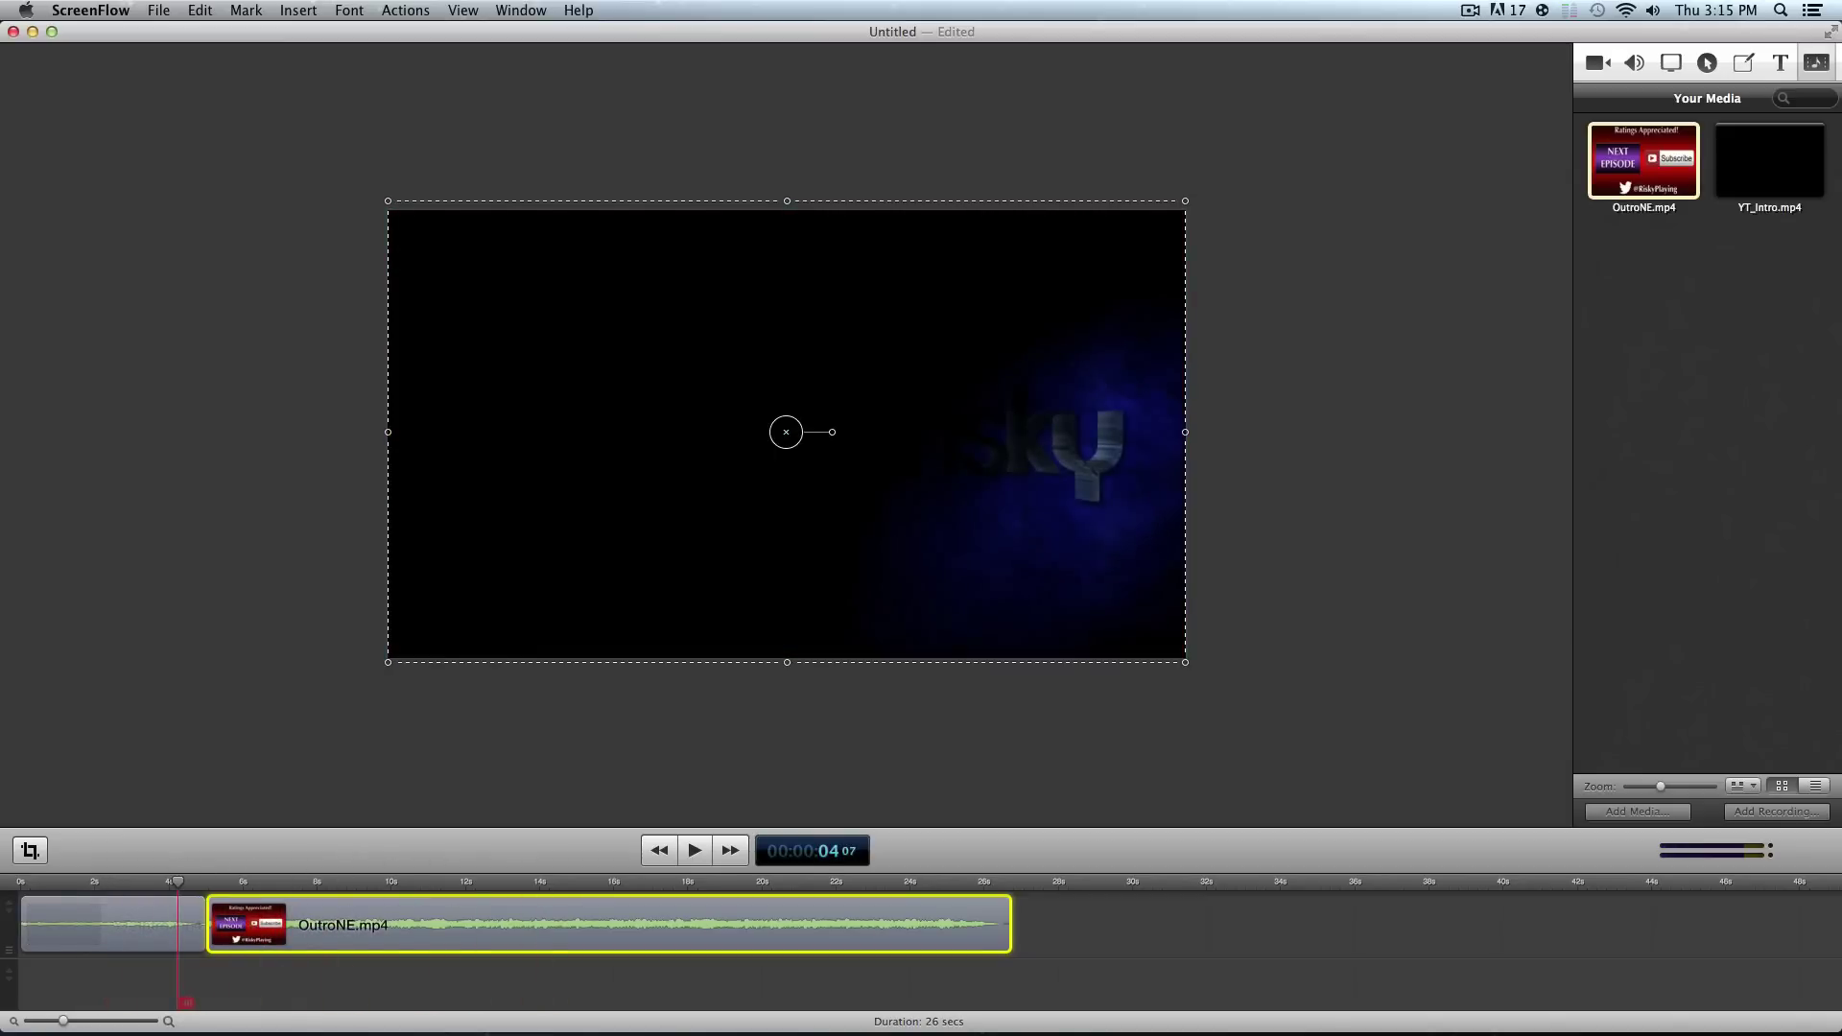
Start an export named Tutorial, saving to the Desktop
click(206, 707)
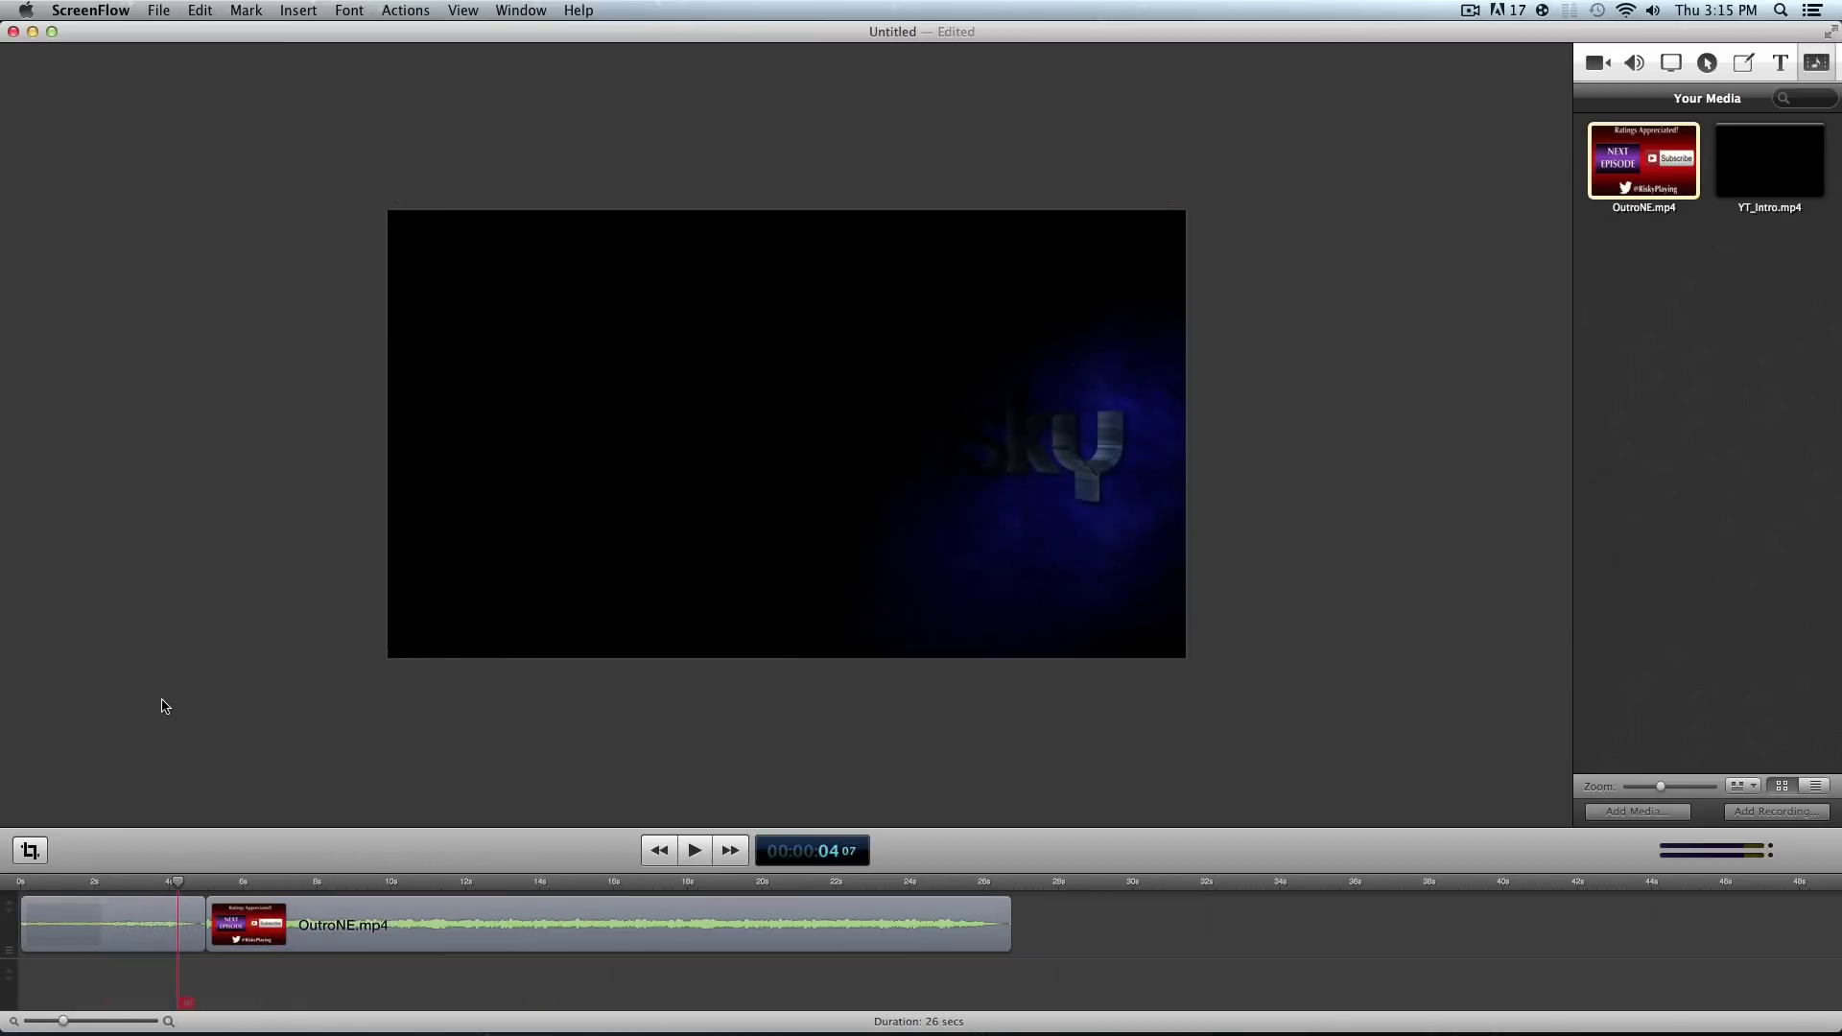
key(super+e)
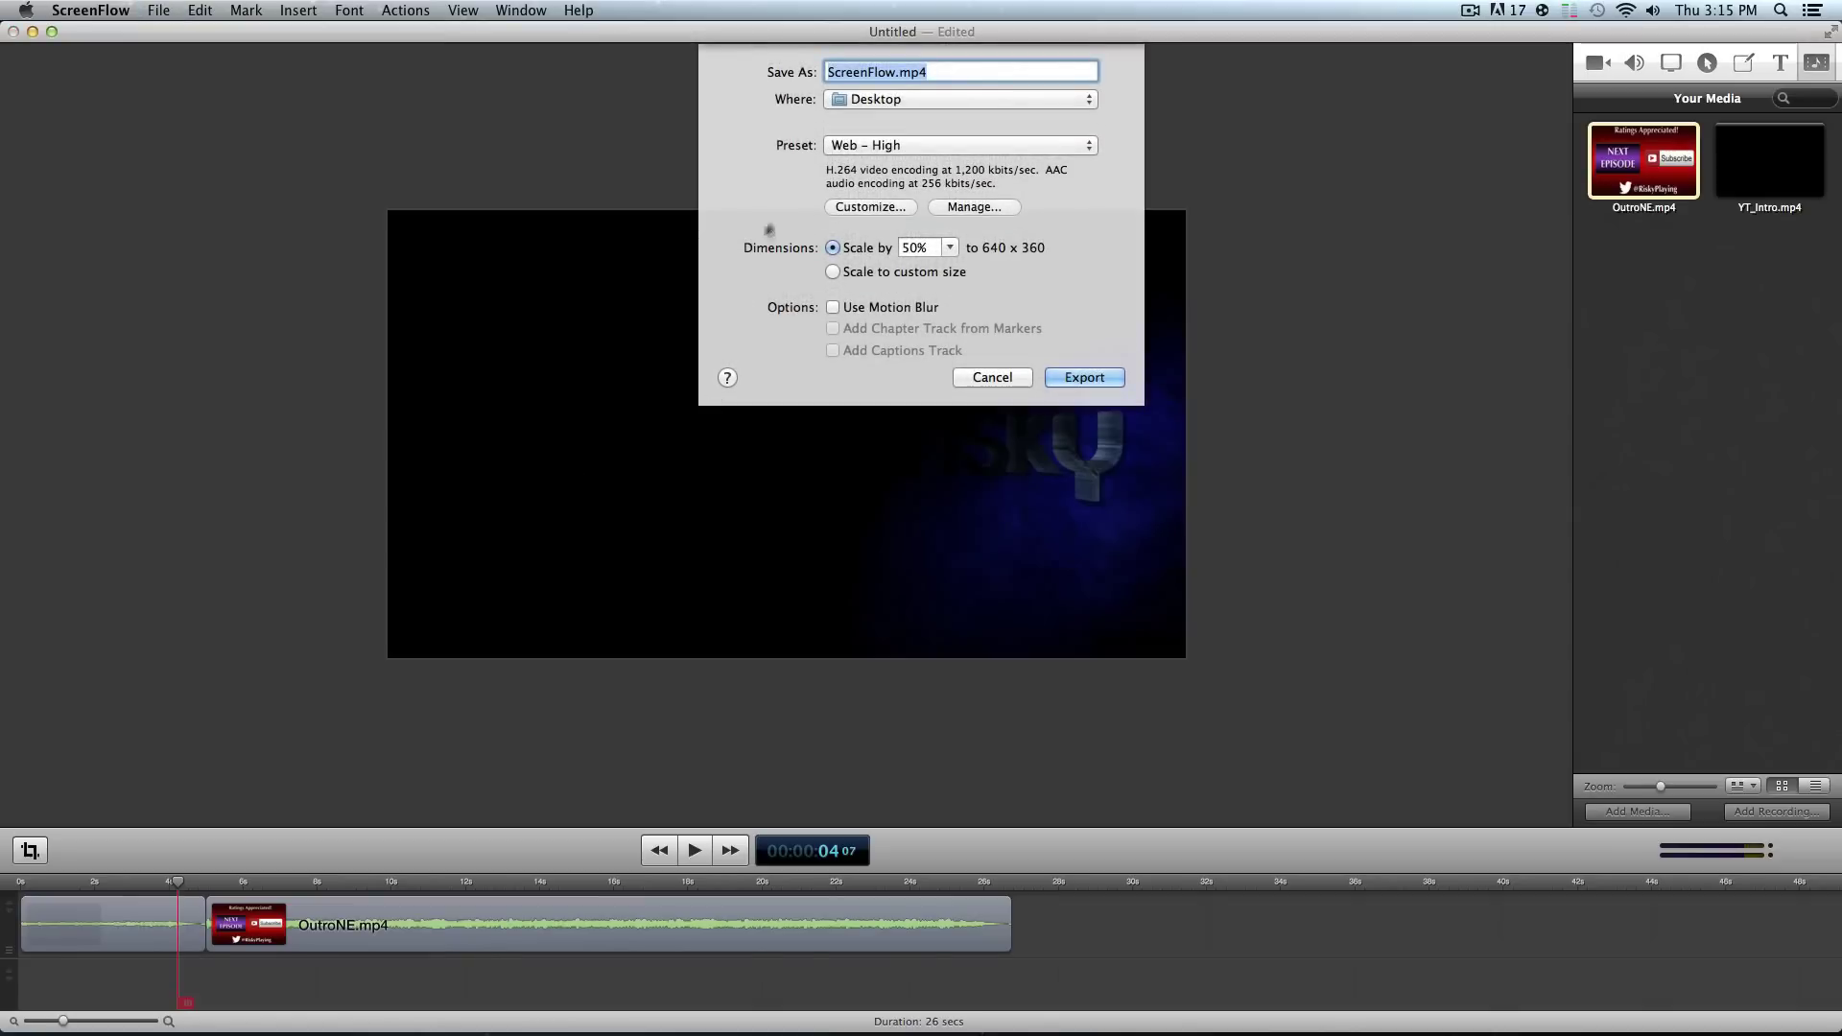
text(Tutorial)
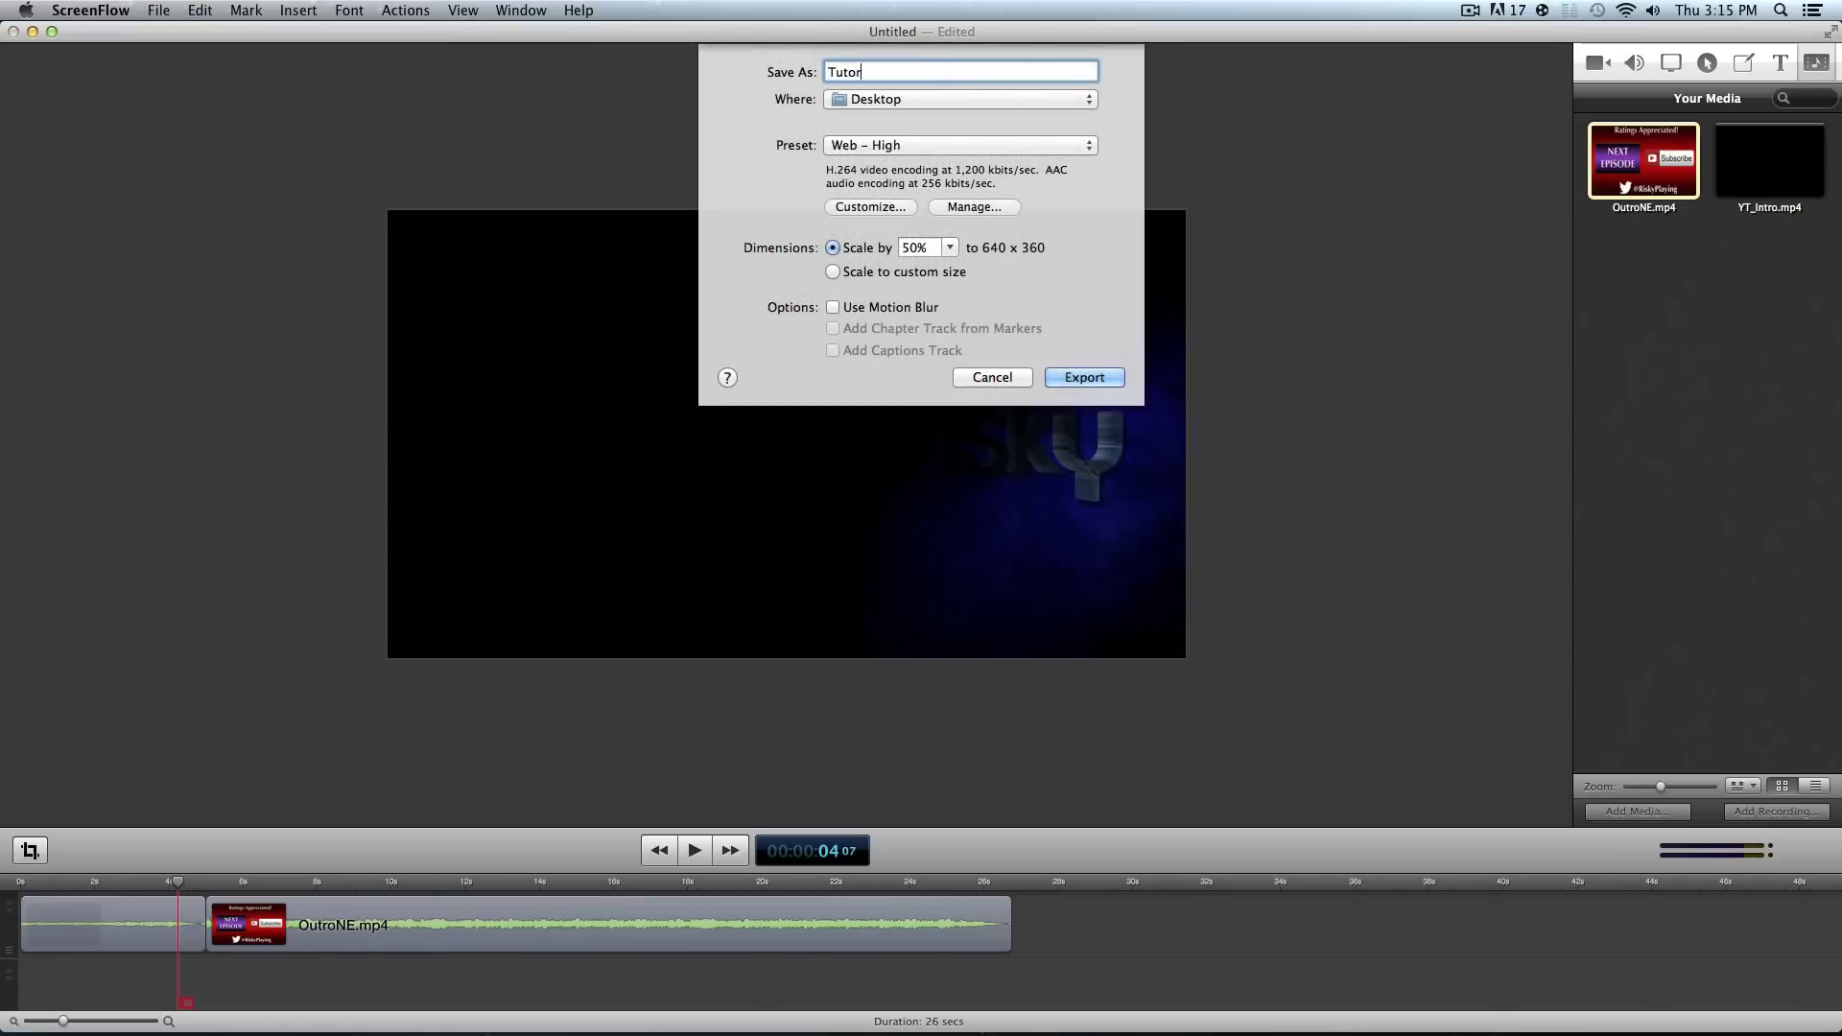
click(892, 100)
click(746, 104)
Choose the 720p export preset after trying Web – High, 1080p and Audio
click(938, 145)
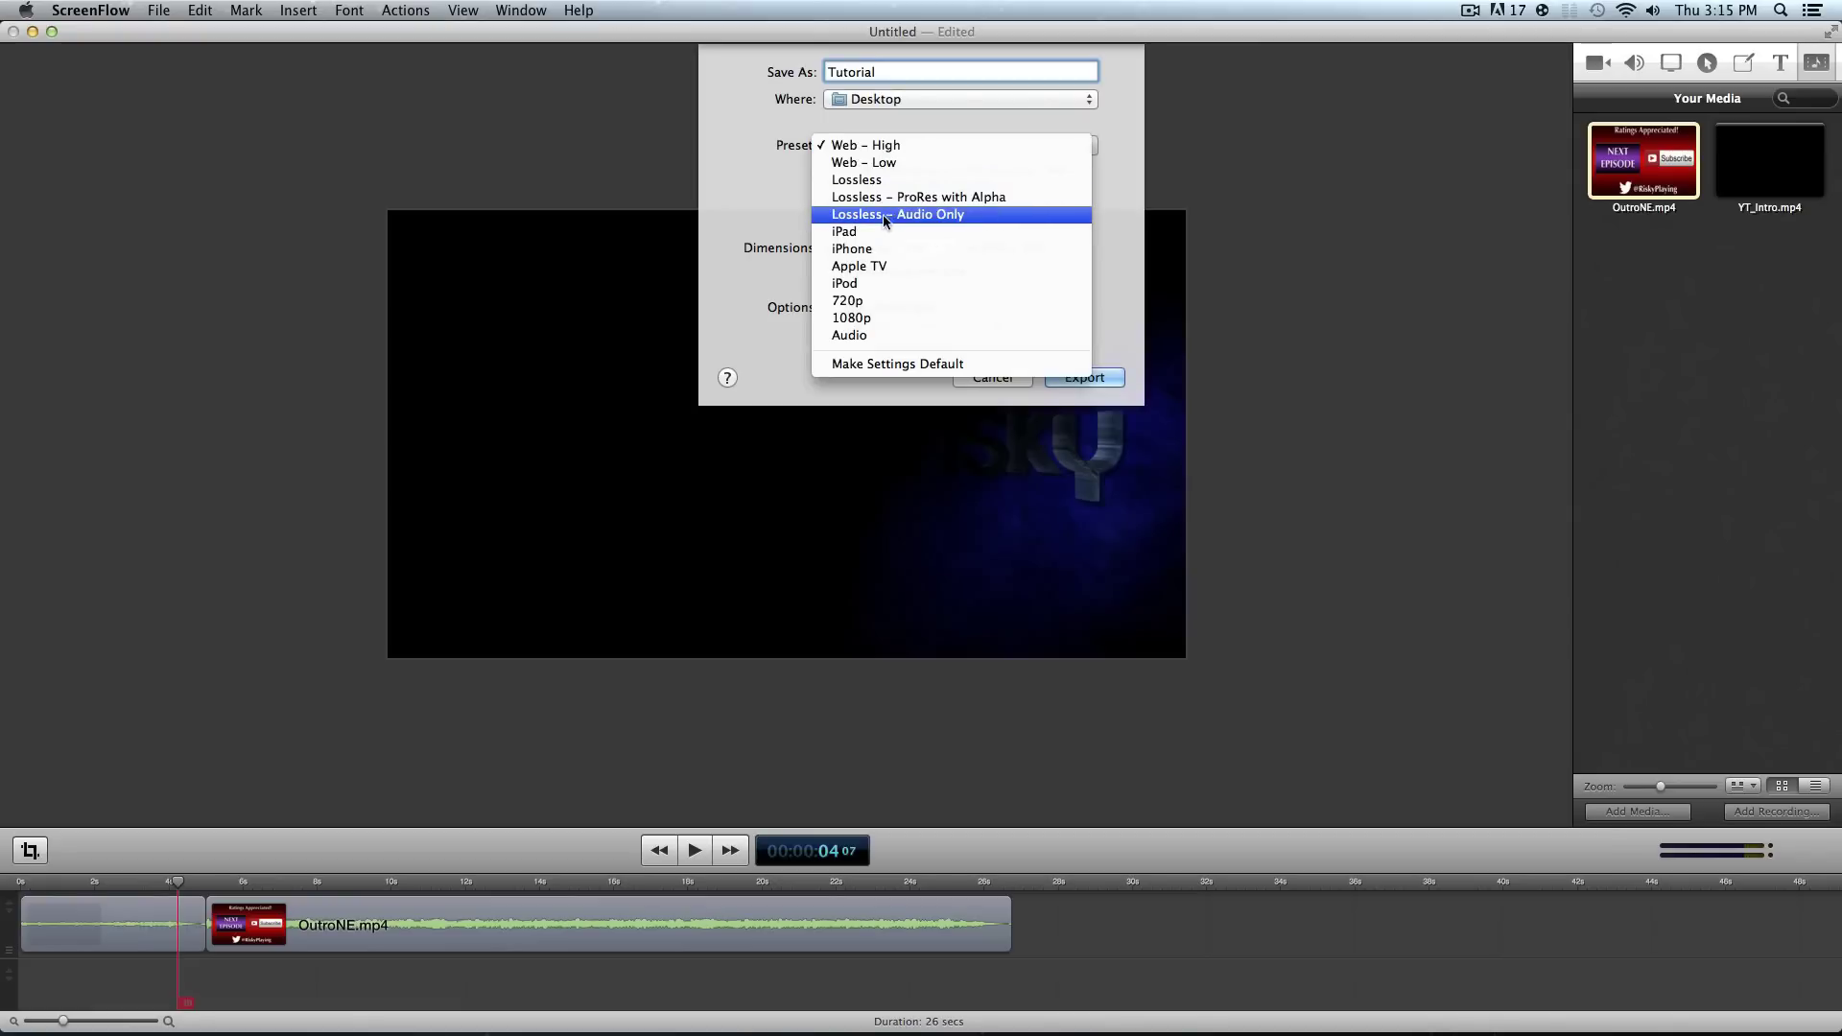
click(868, 145)
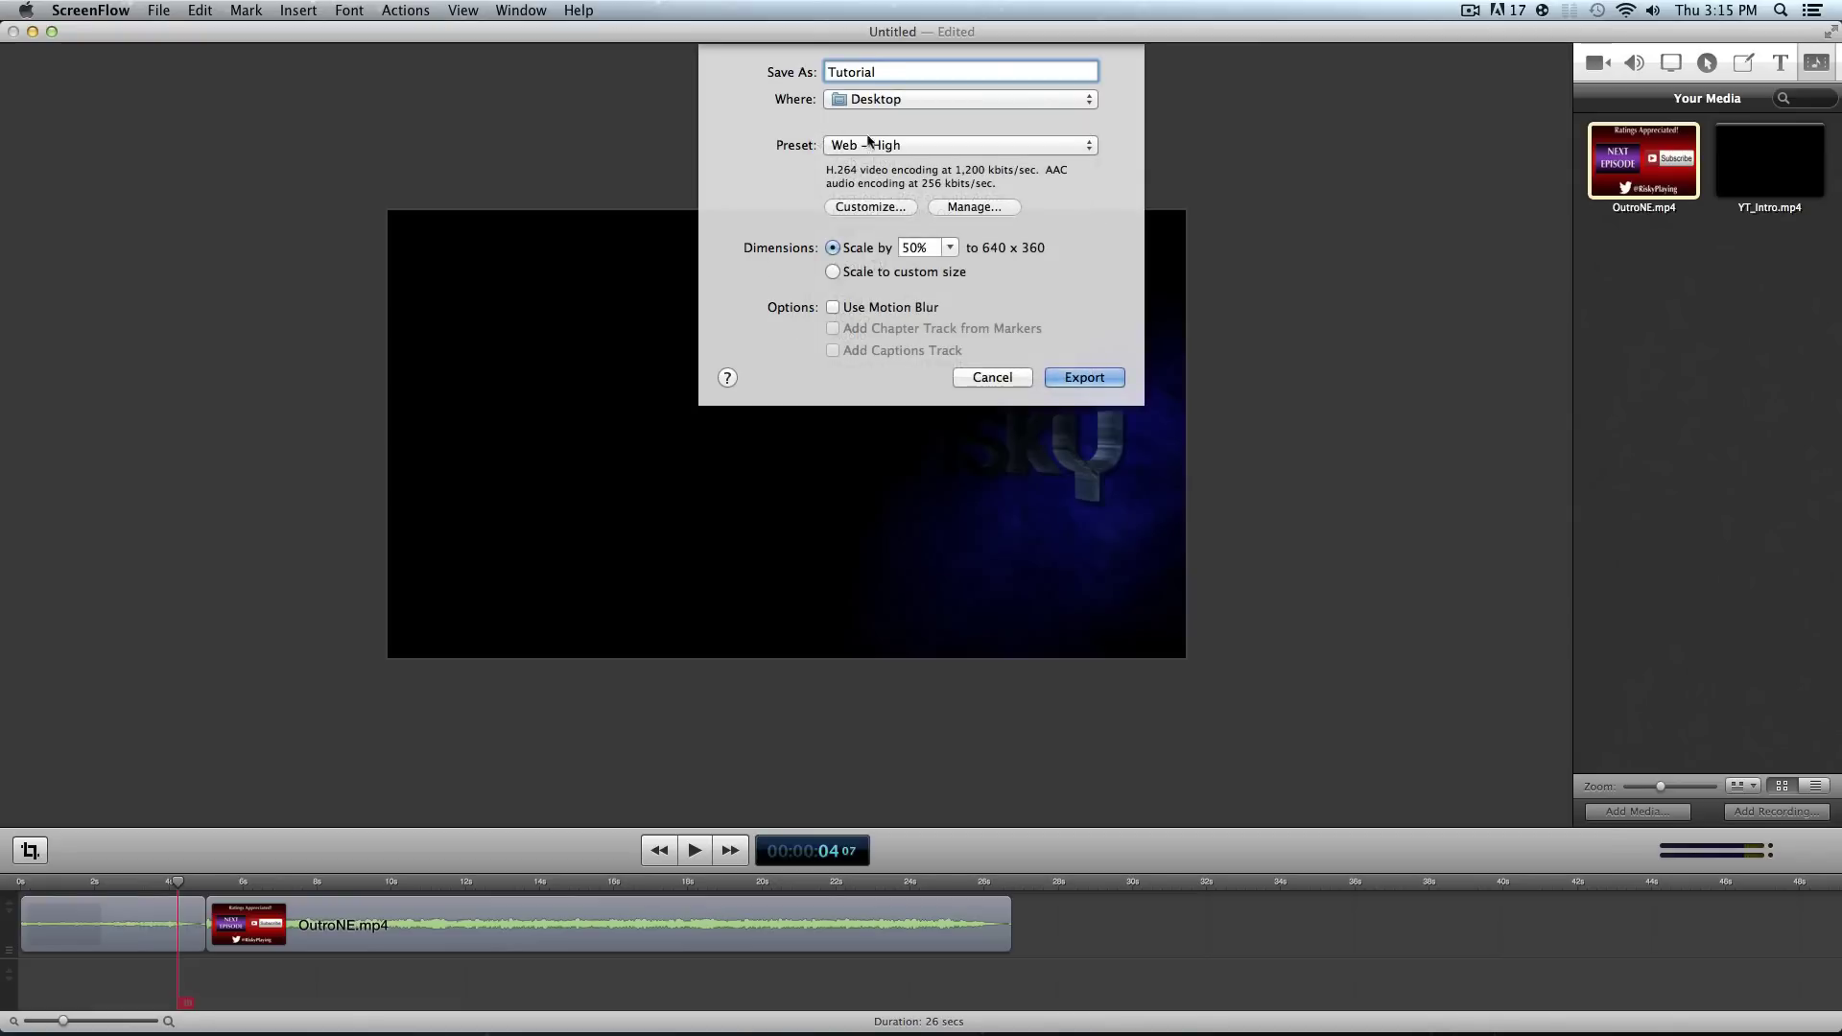
click(868, 145)
click(866, 299)
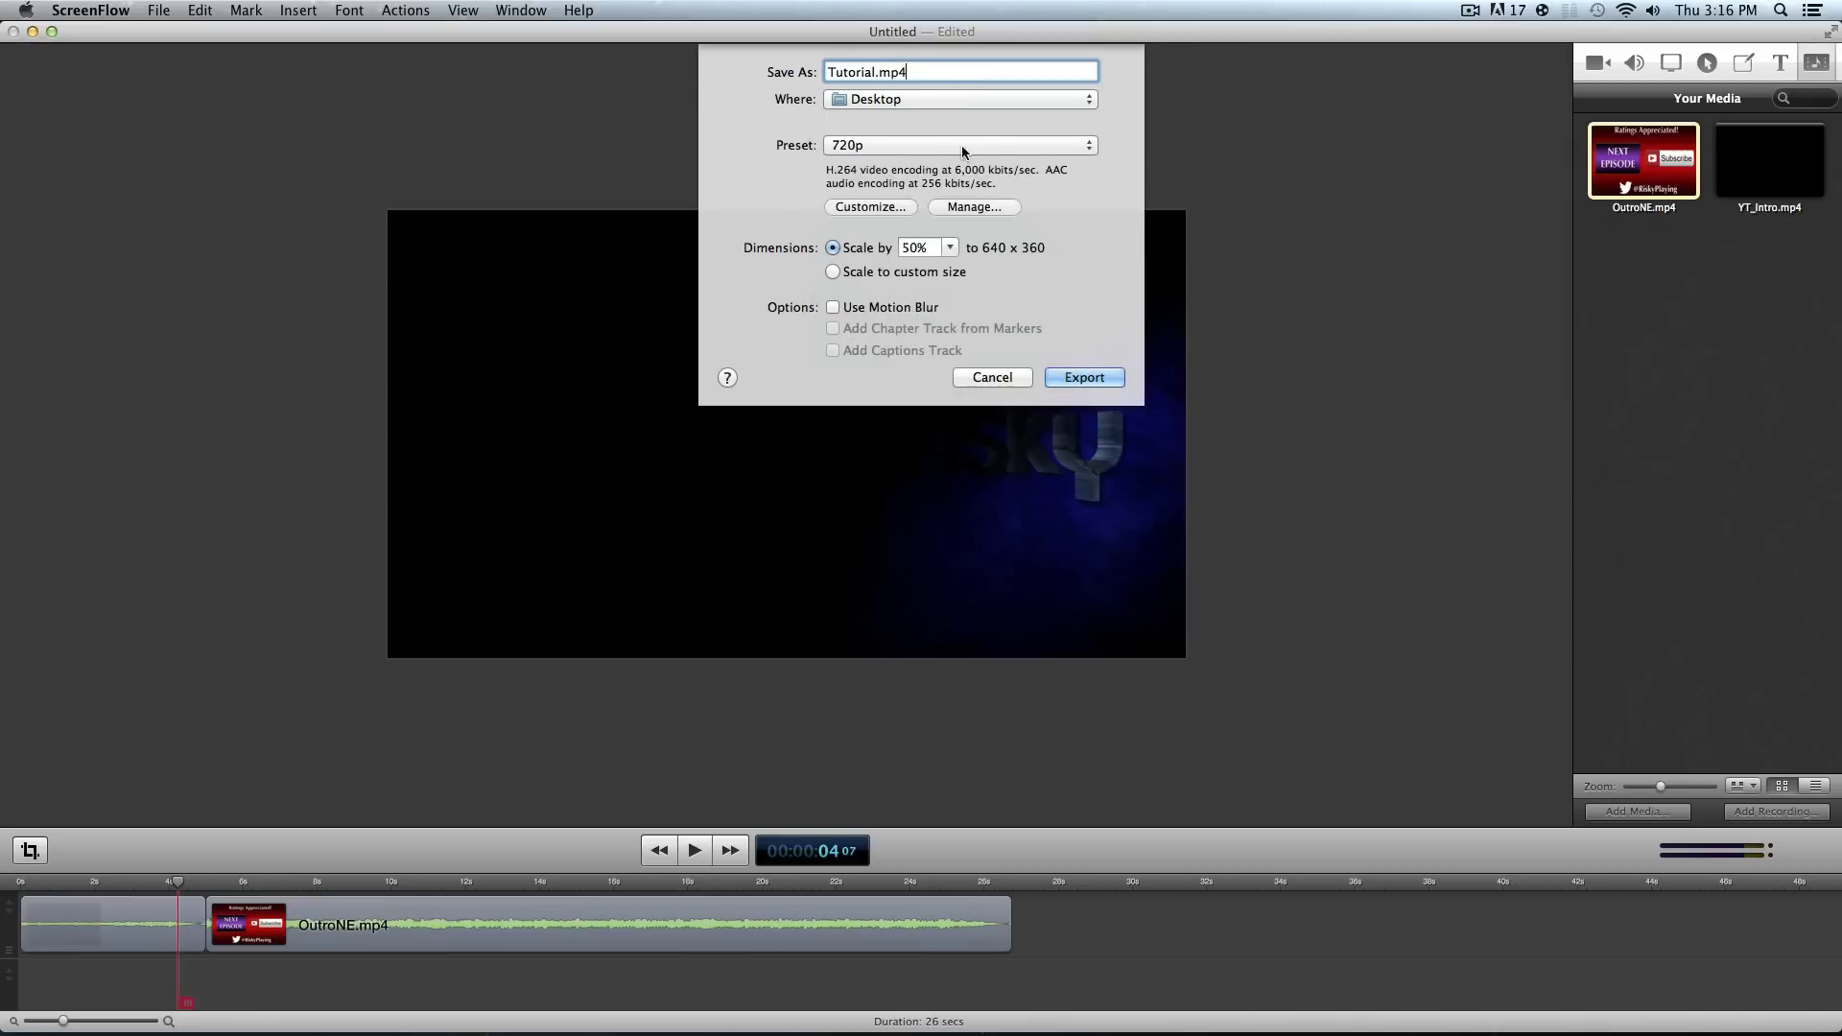
click(964, 151)
click(878, 162)
click(883, 145)
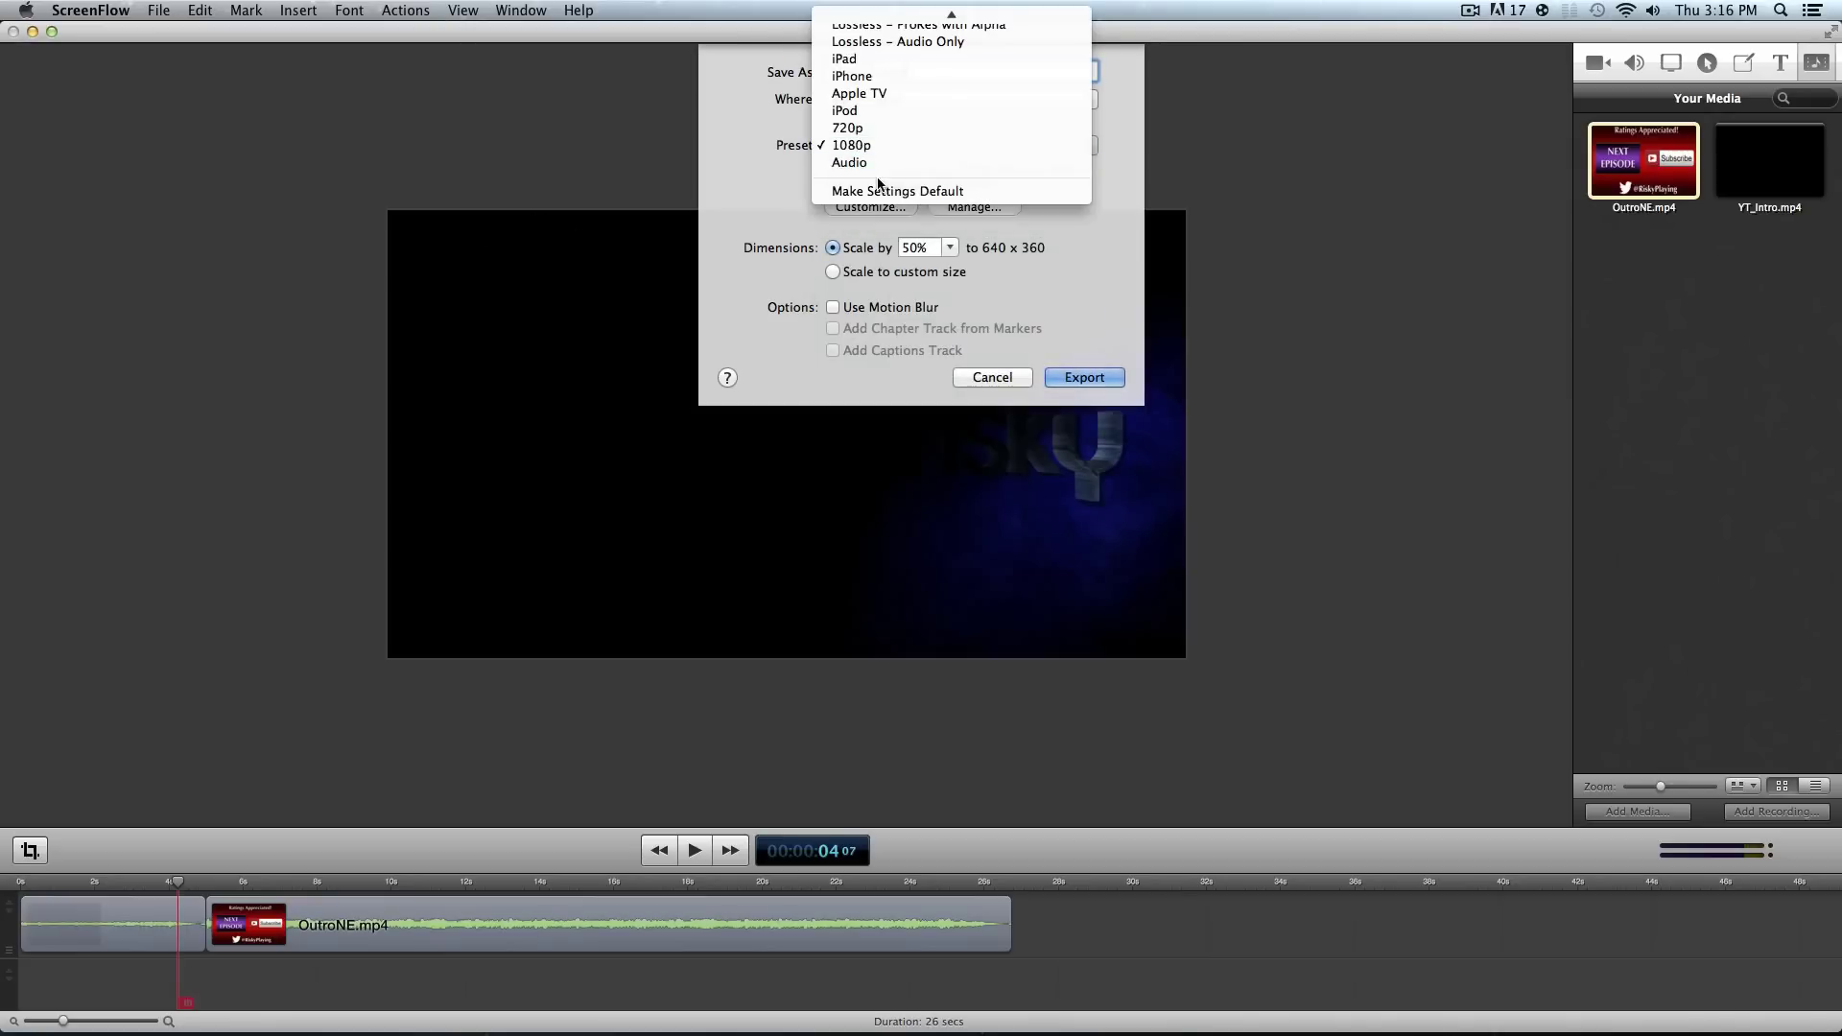
click(877, 162)
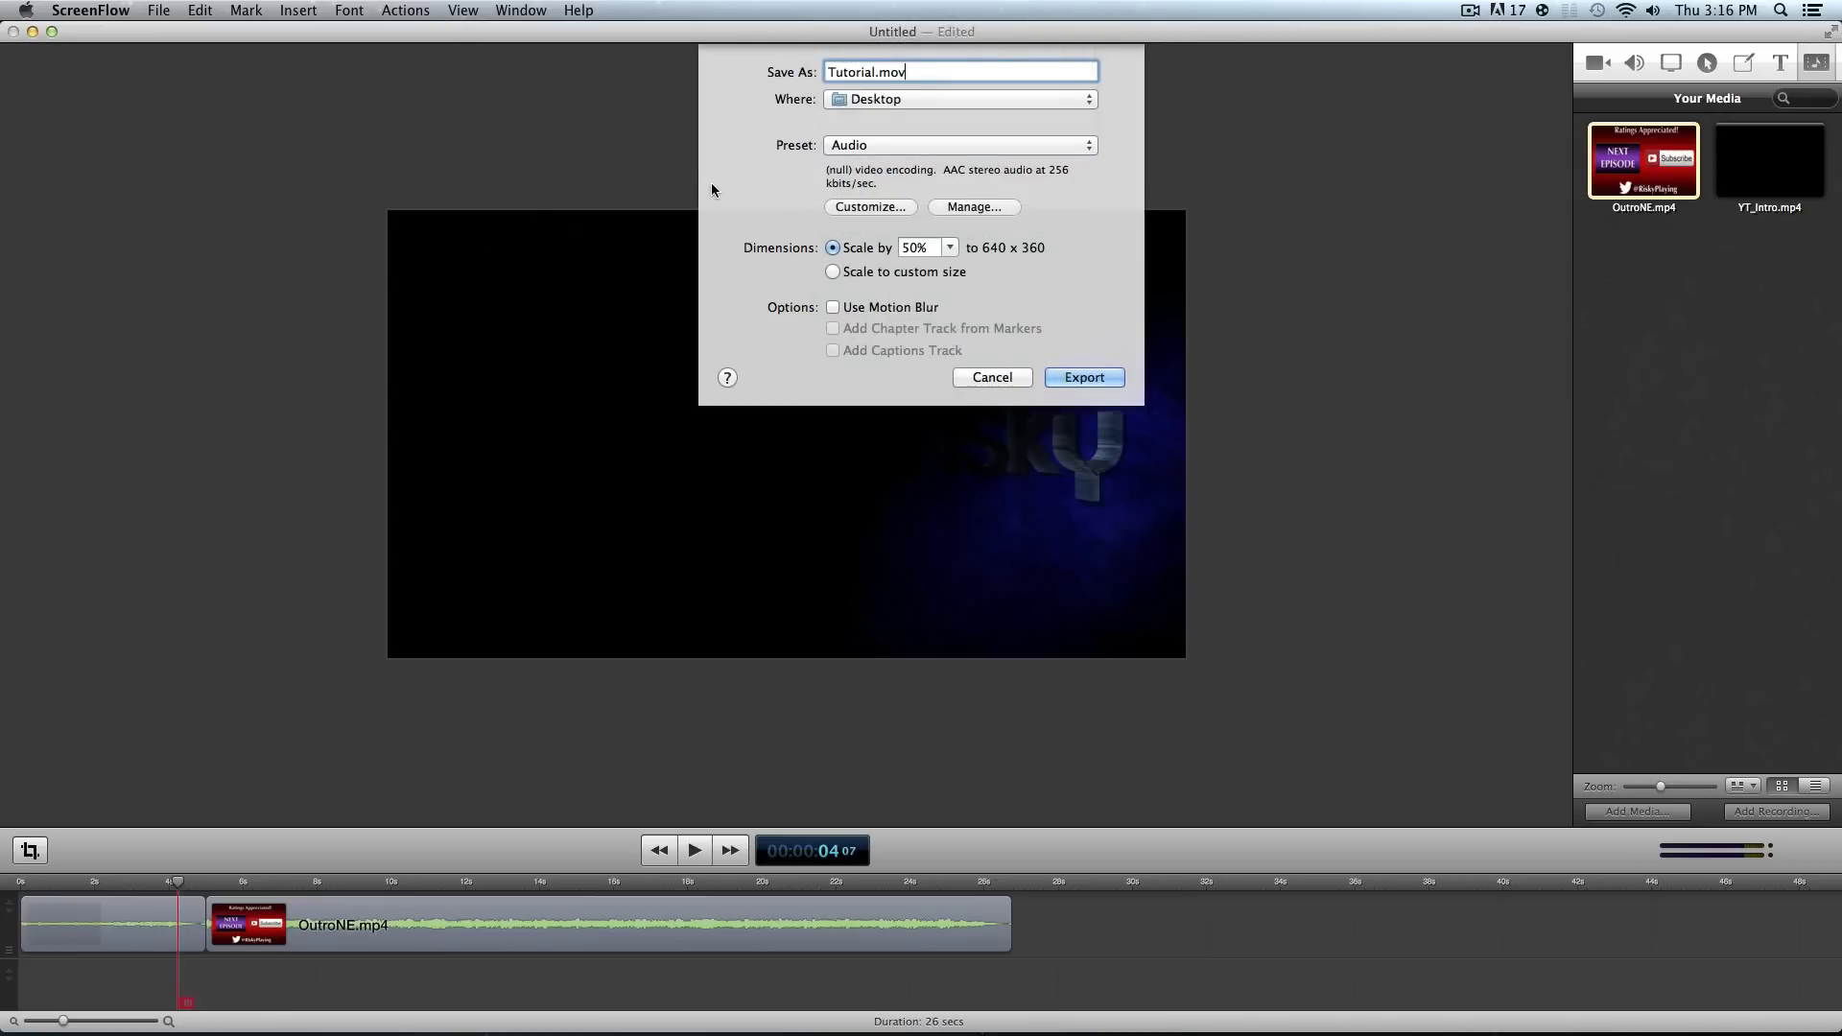
click(845, 145)
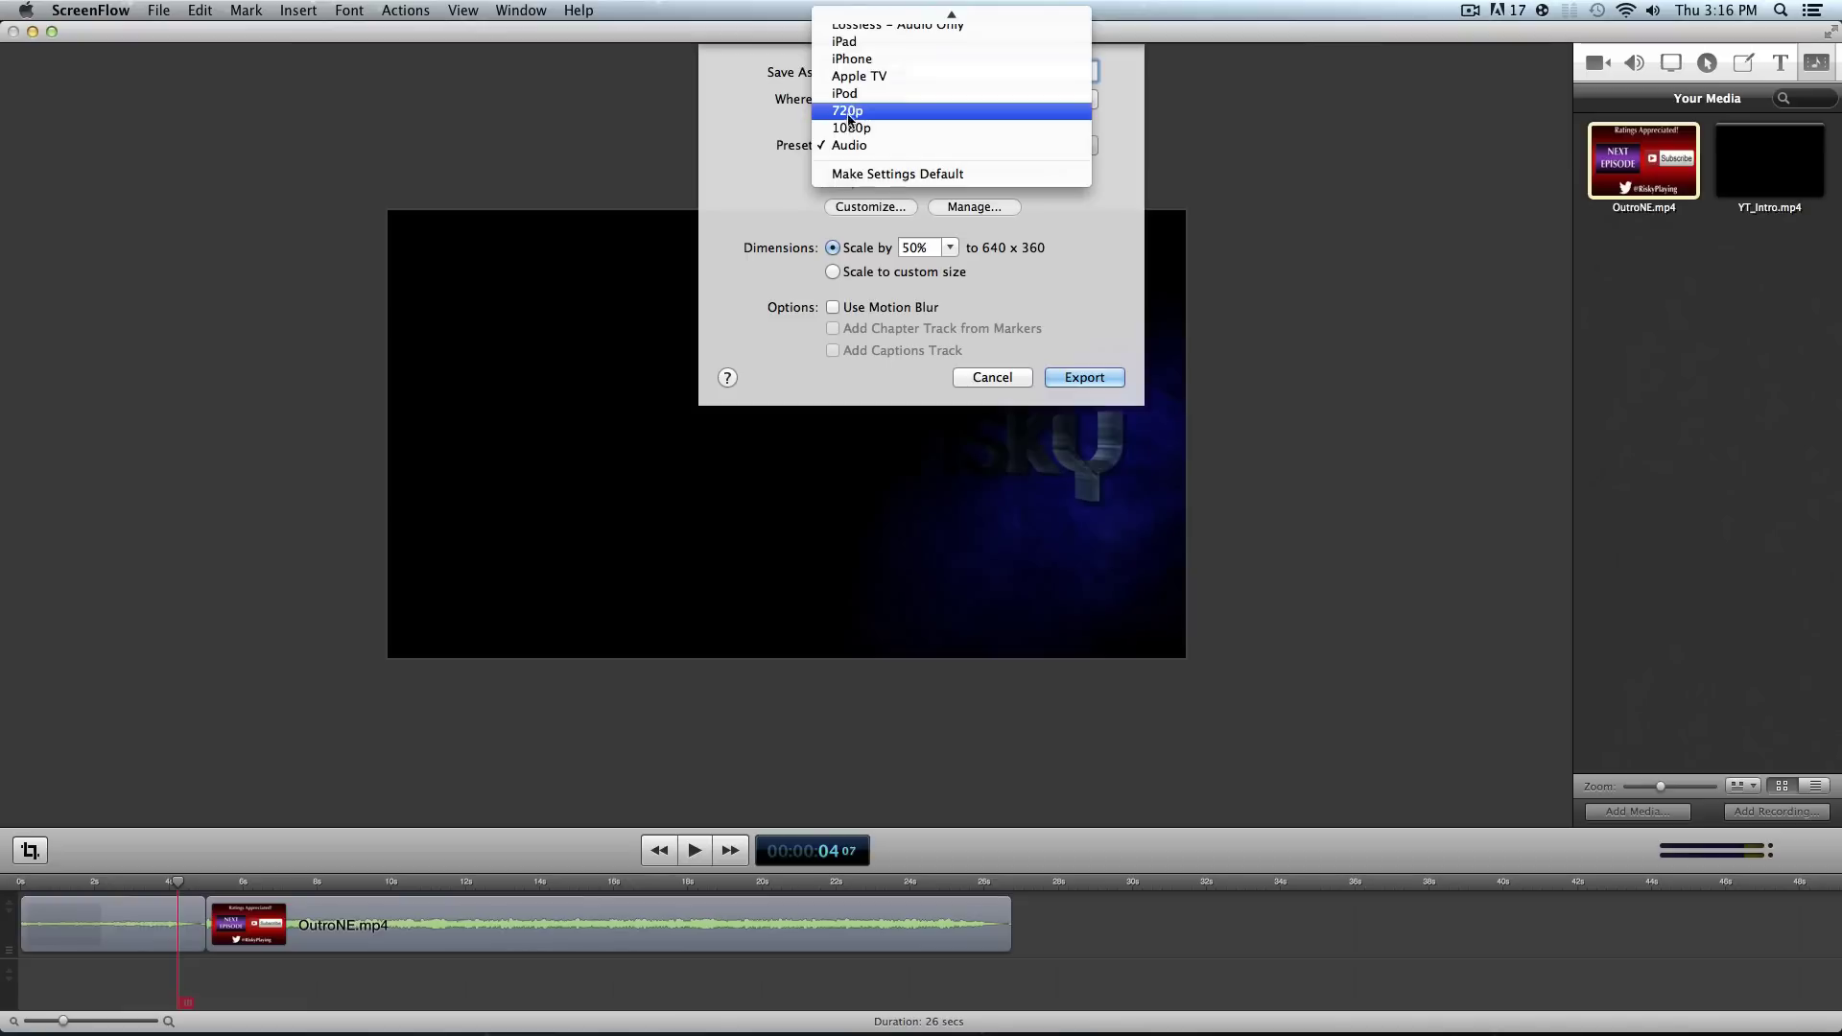
click(848, 113)
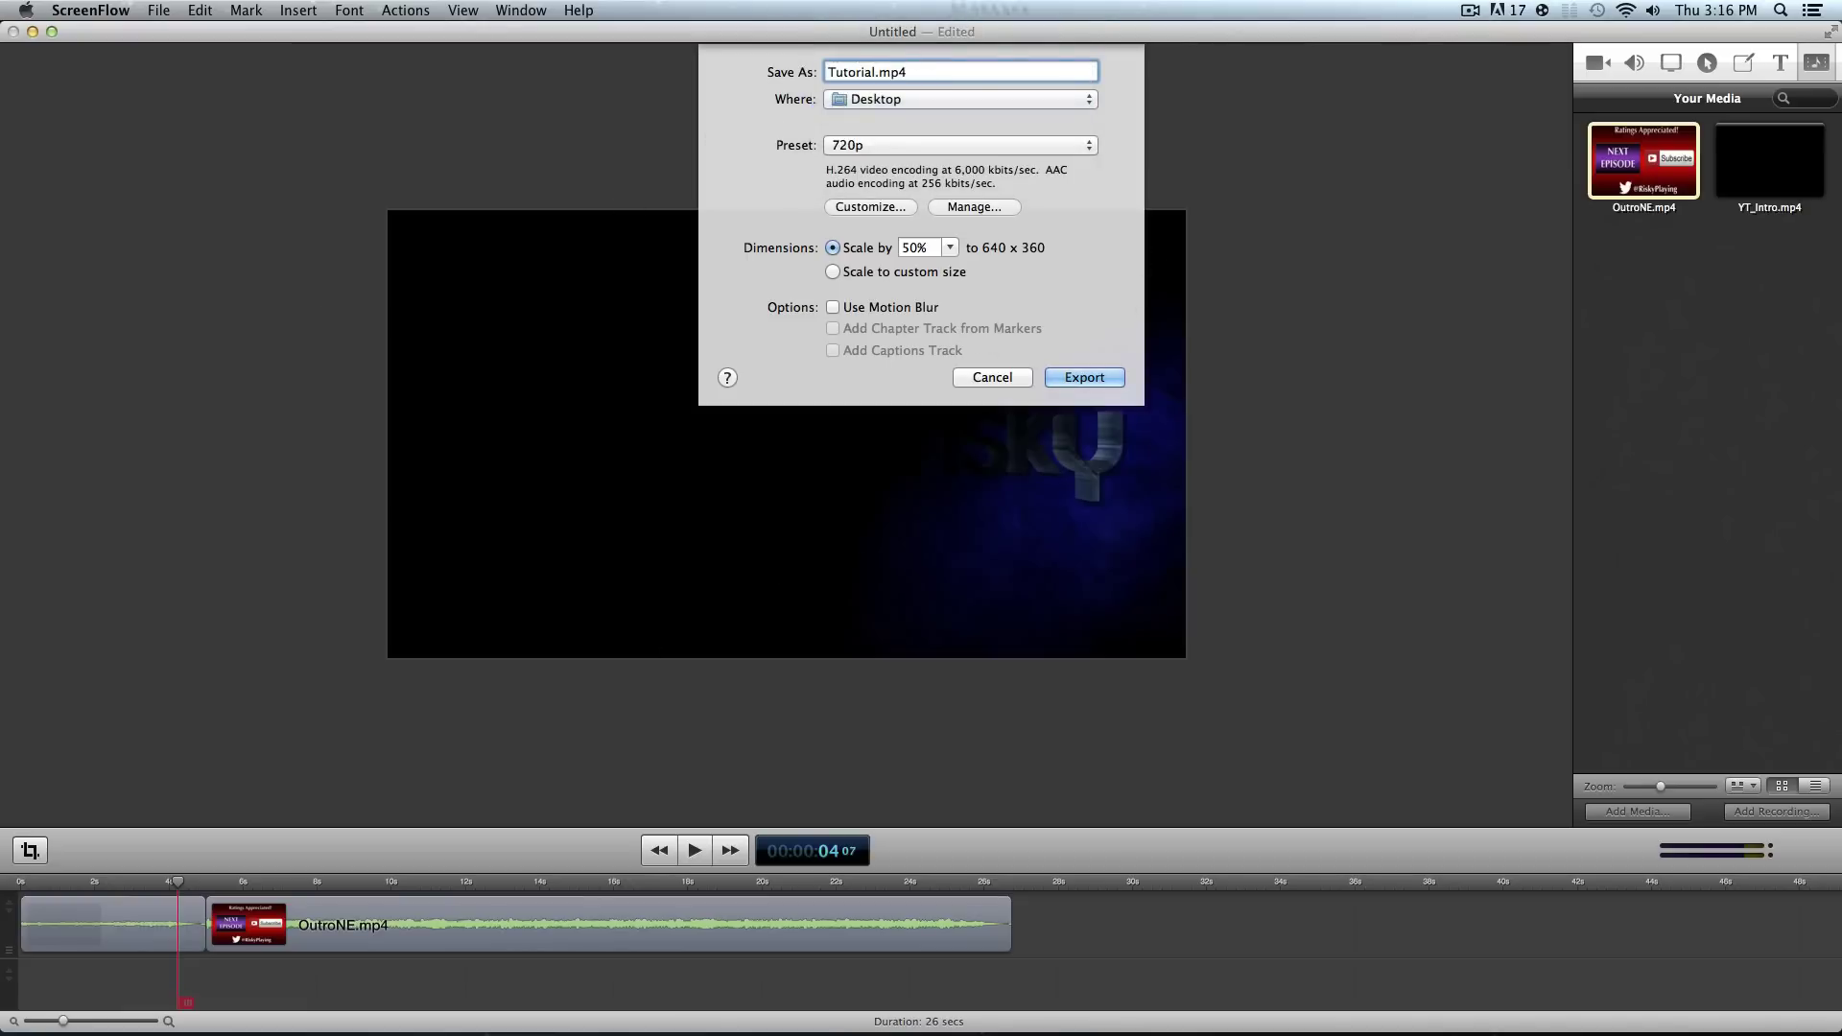
Customize the 720p encoding, keeping 30 fps frame rate and 256 kbits/sec audio data rate
click(869, 207)
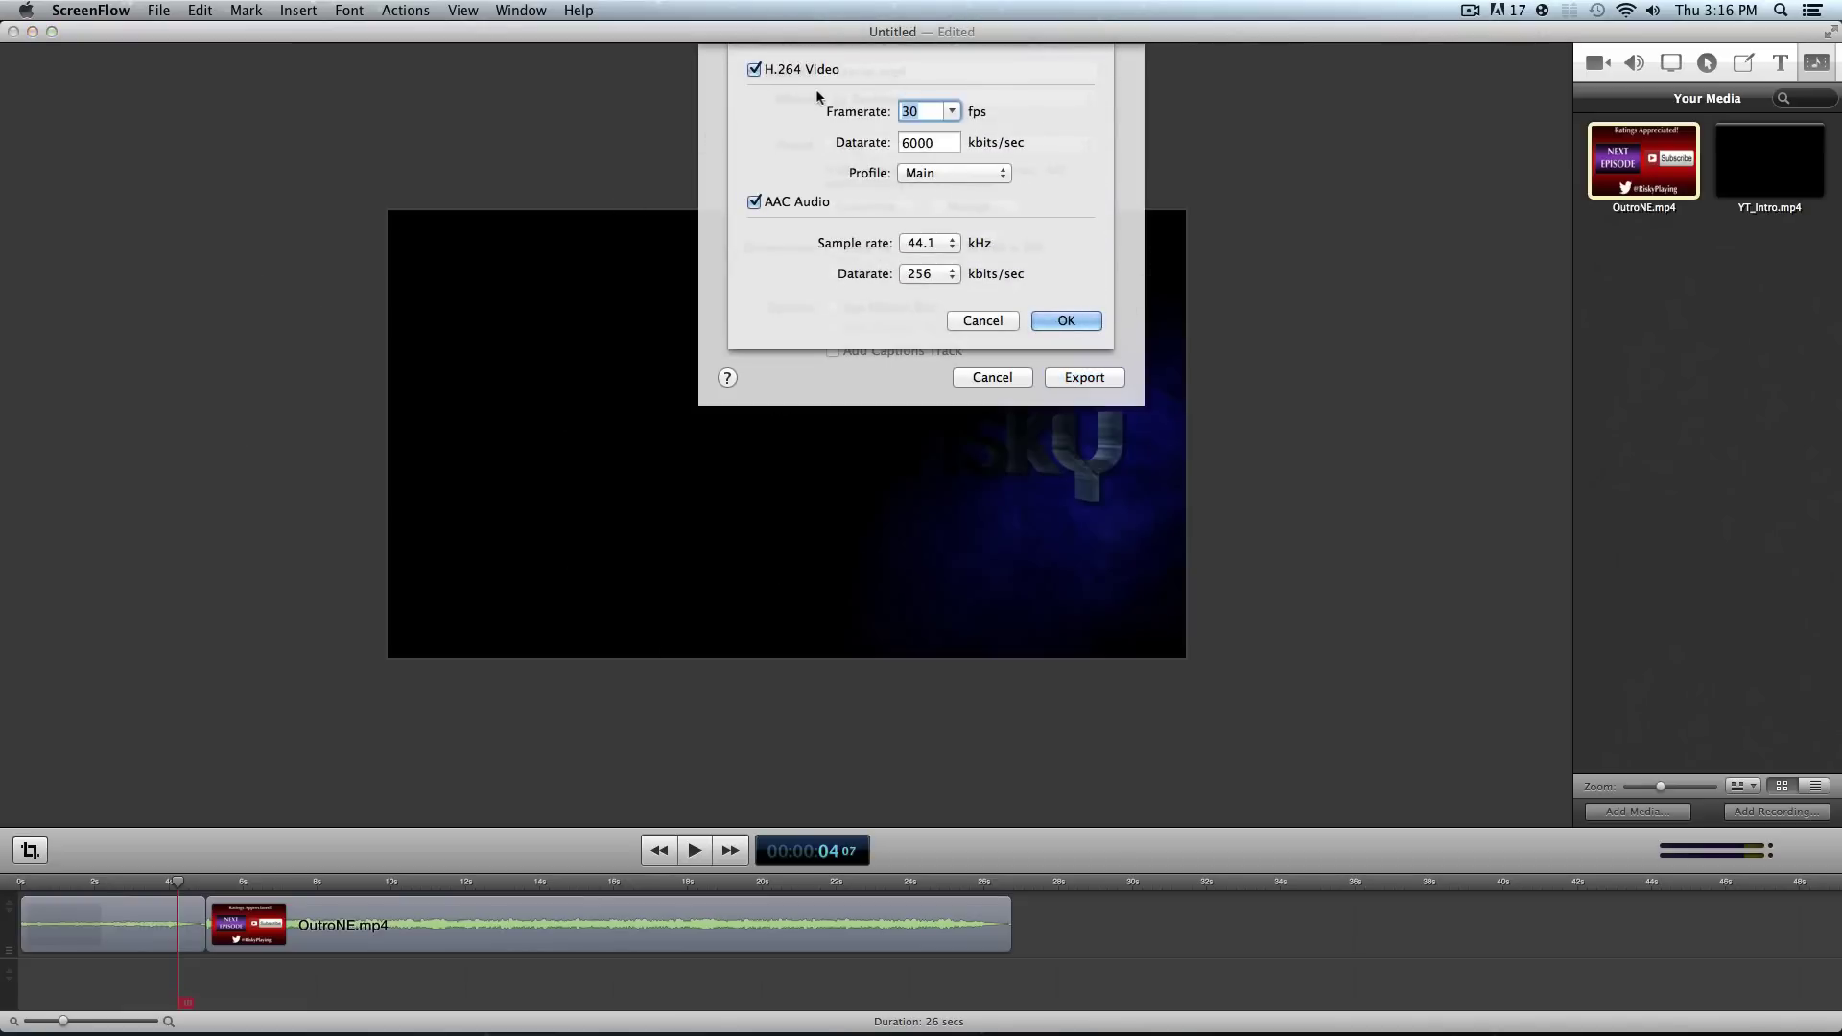
click(953, 111)
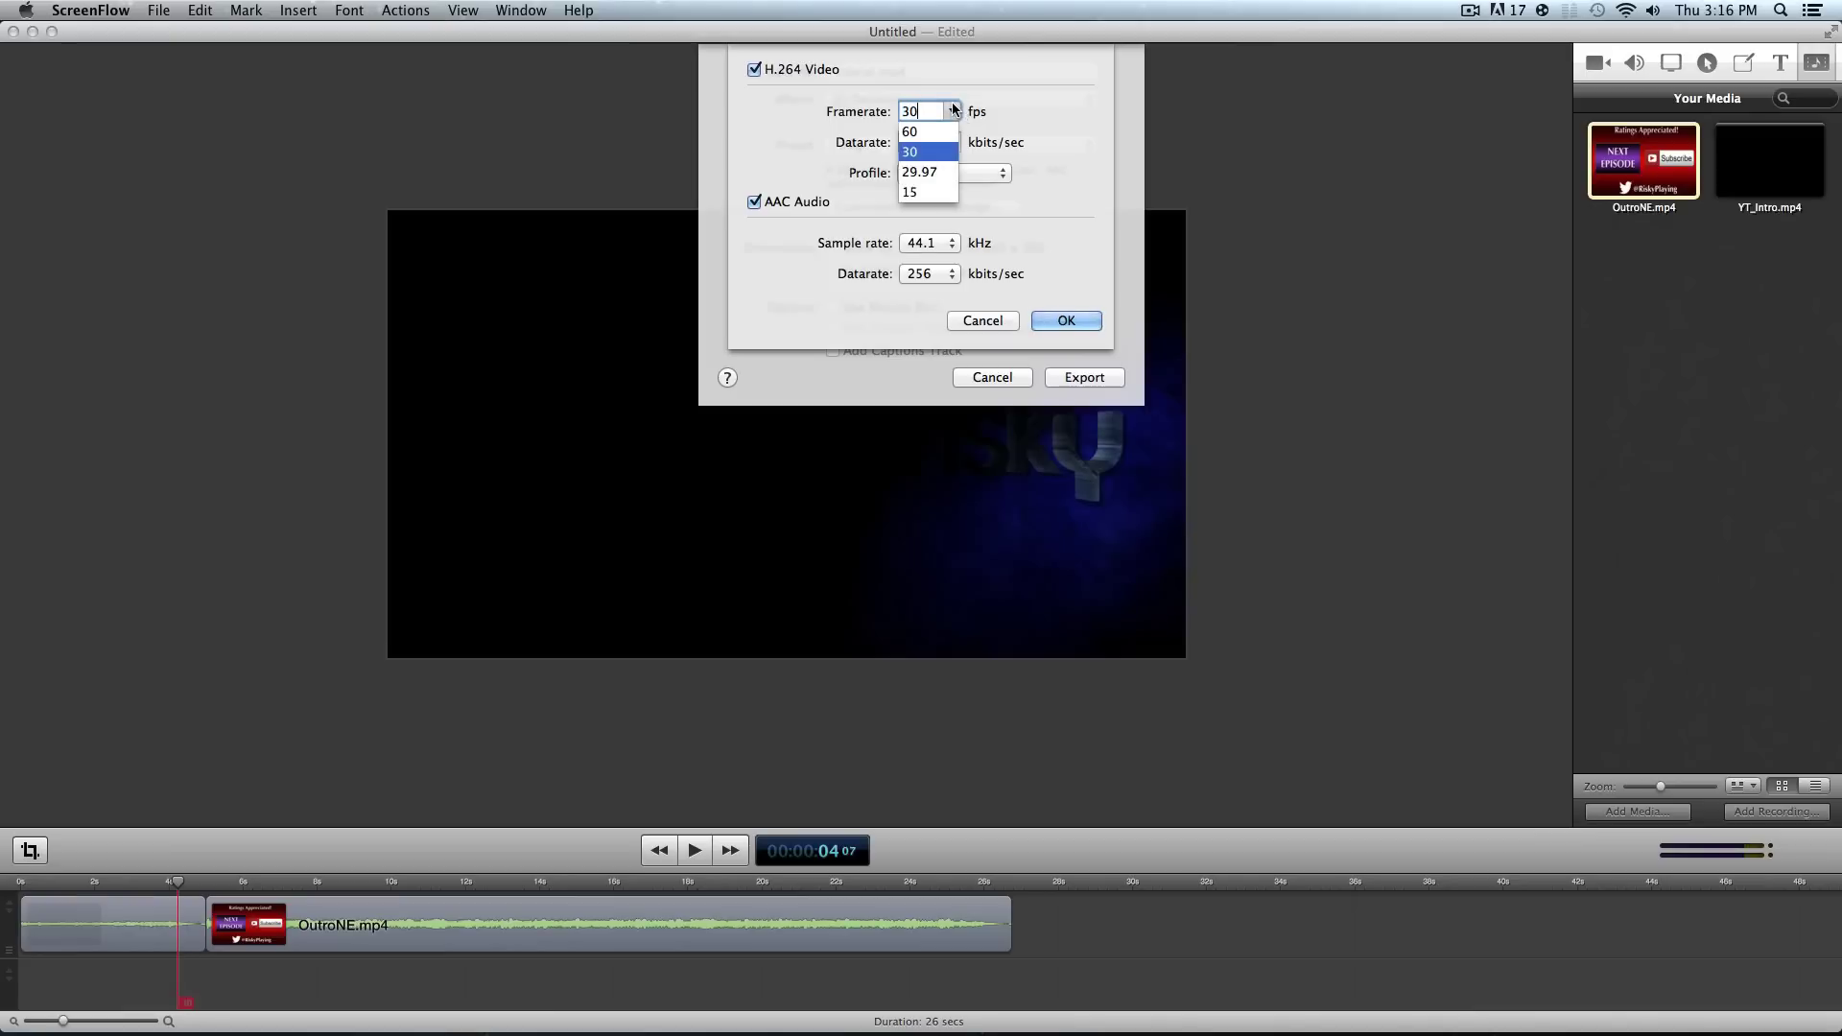
click(1027, 117)
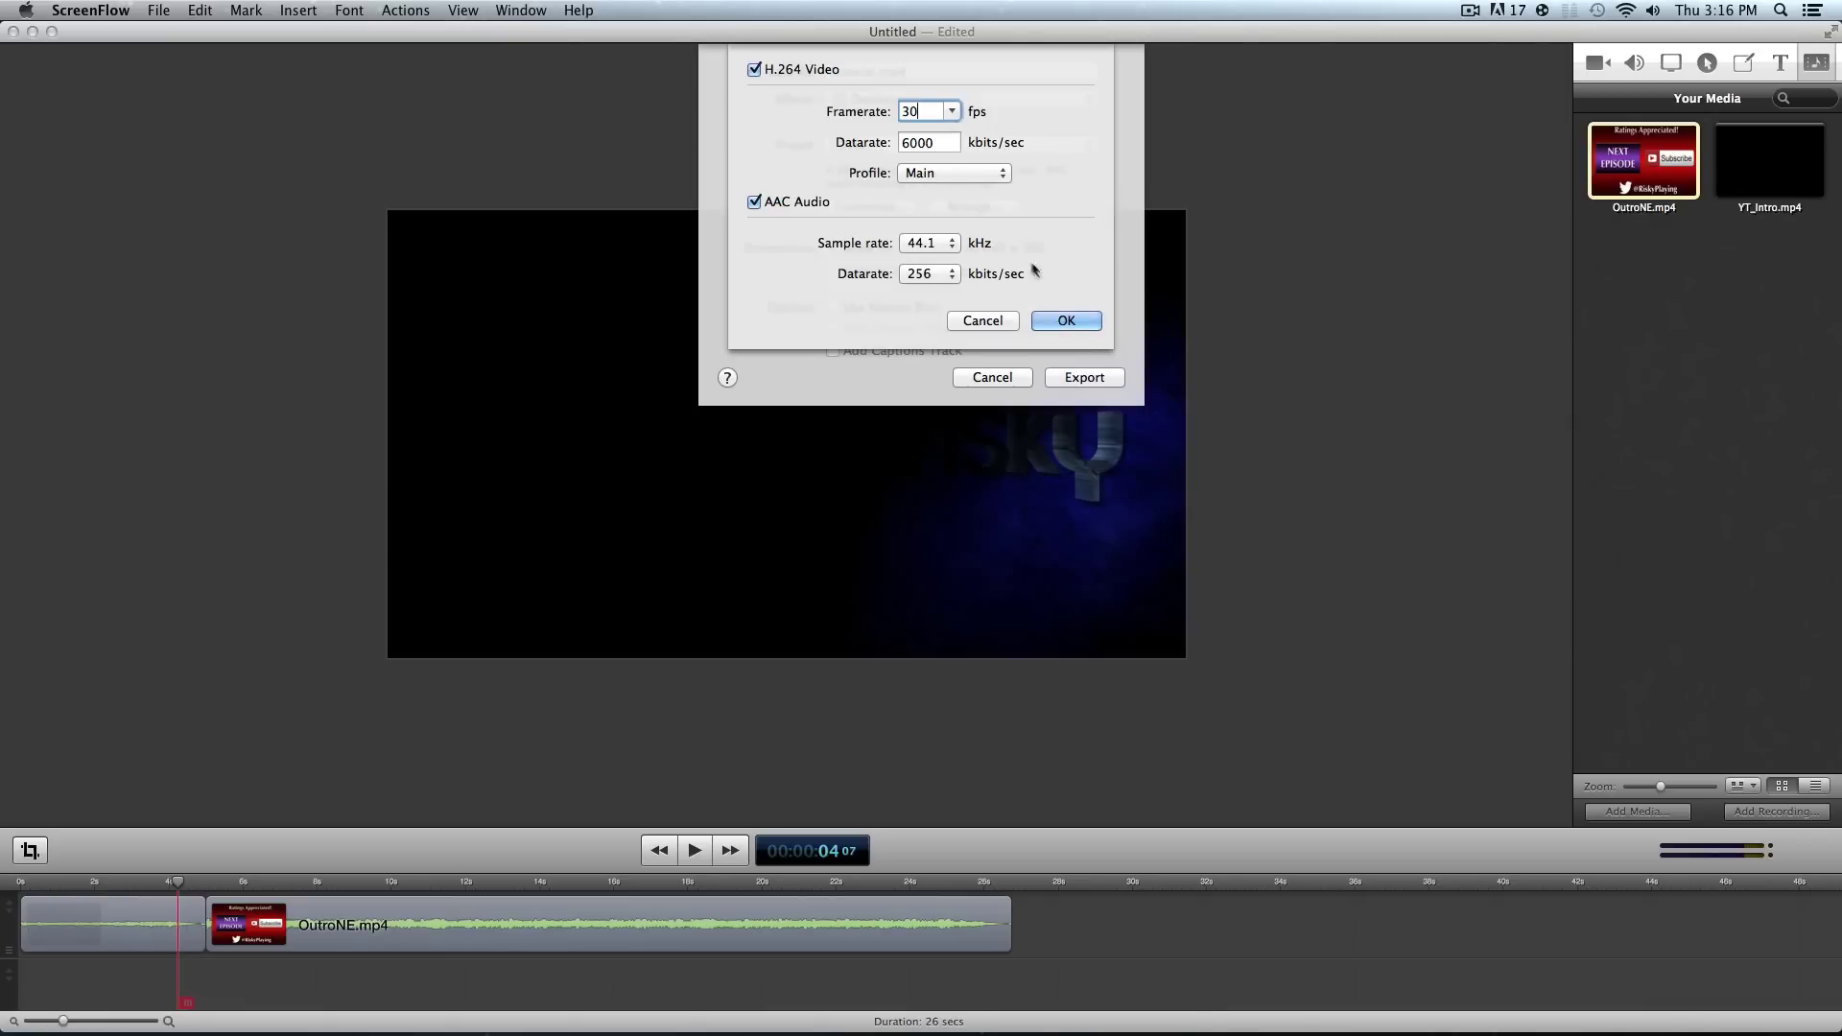
click(940, 276)
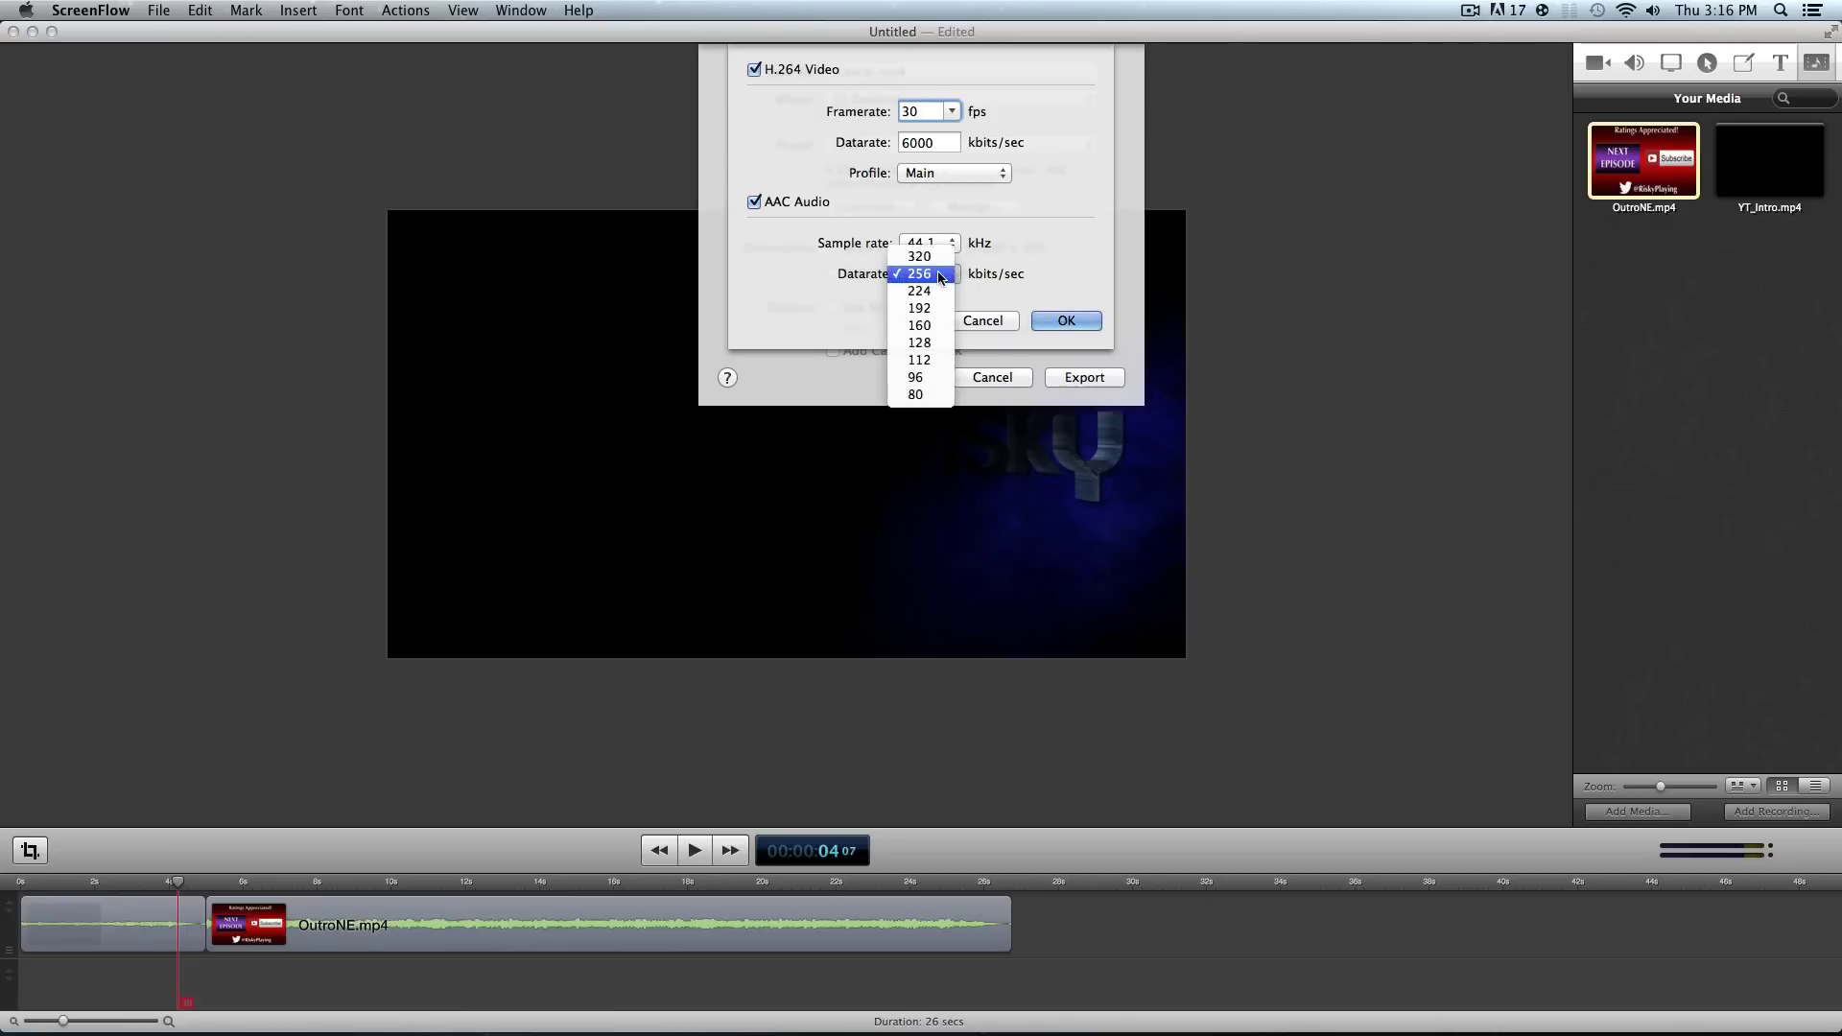
click(1027, 283)
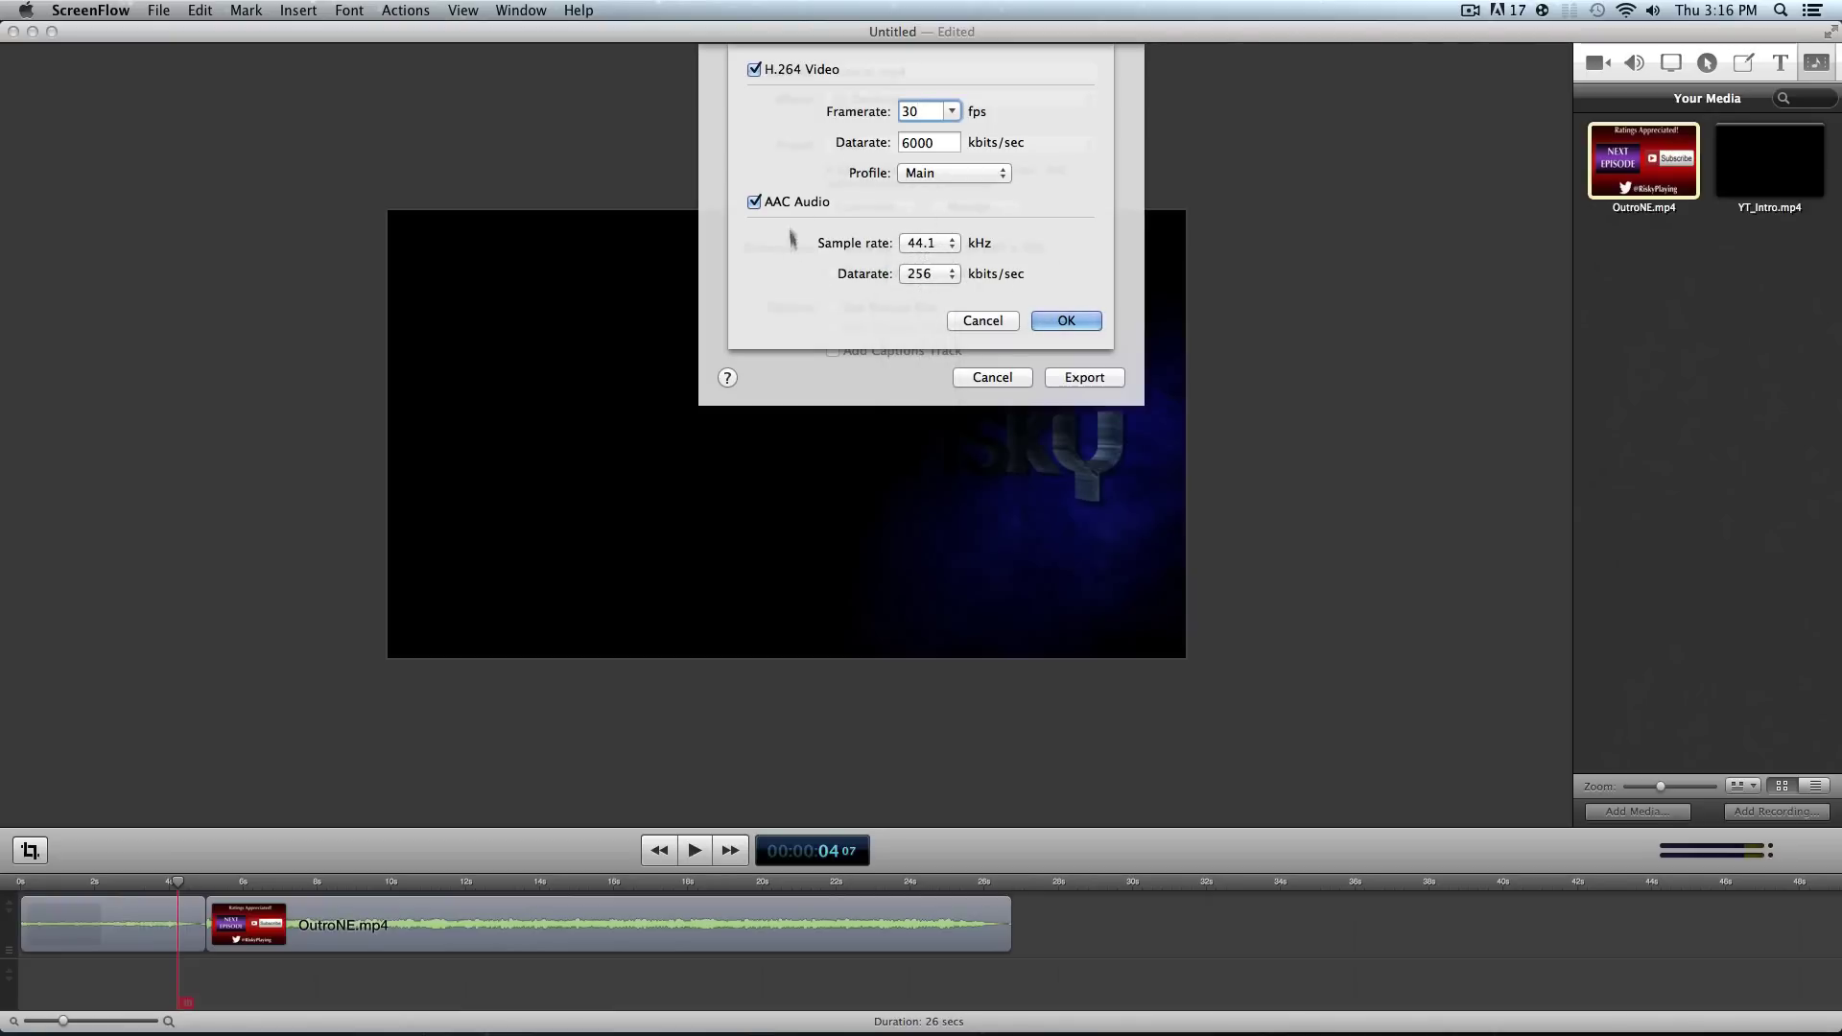
Accept the customized encoding, turn on motion blur, scale to 100% (1280 x 720), and open the preset manager
click(1099, 322)
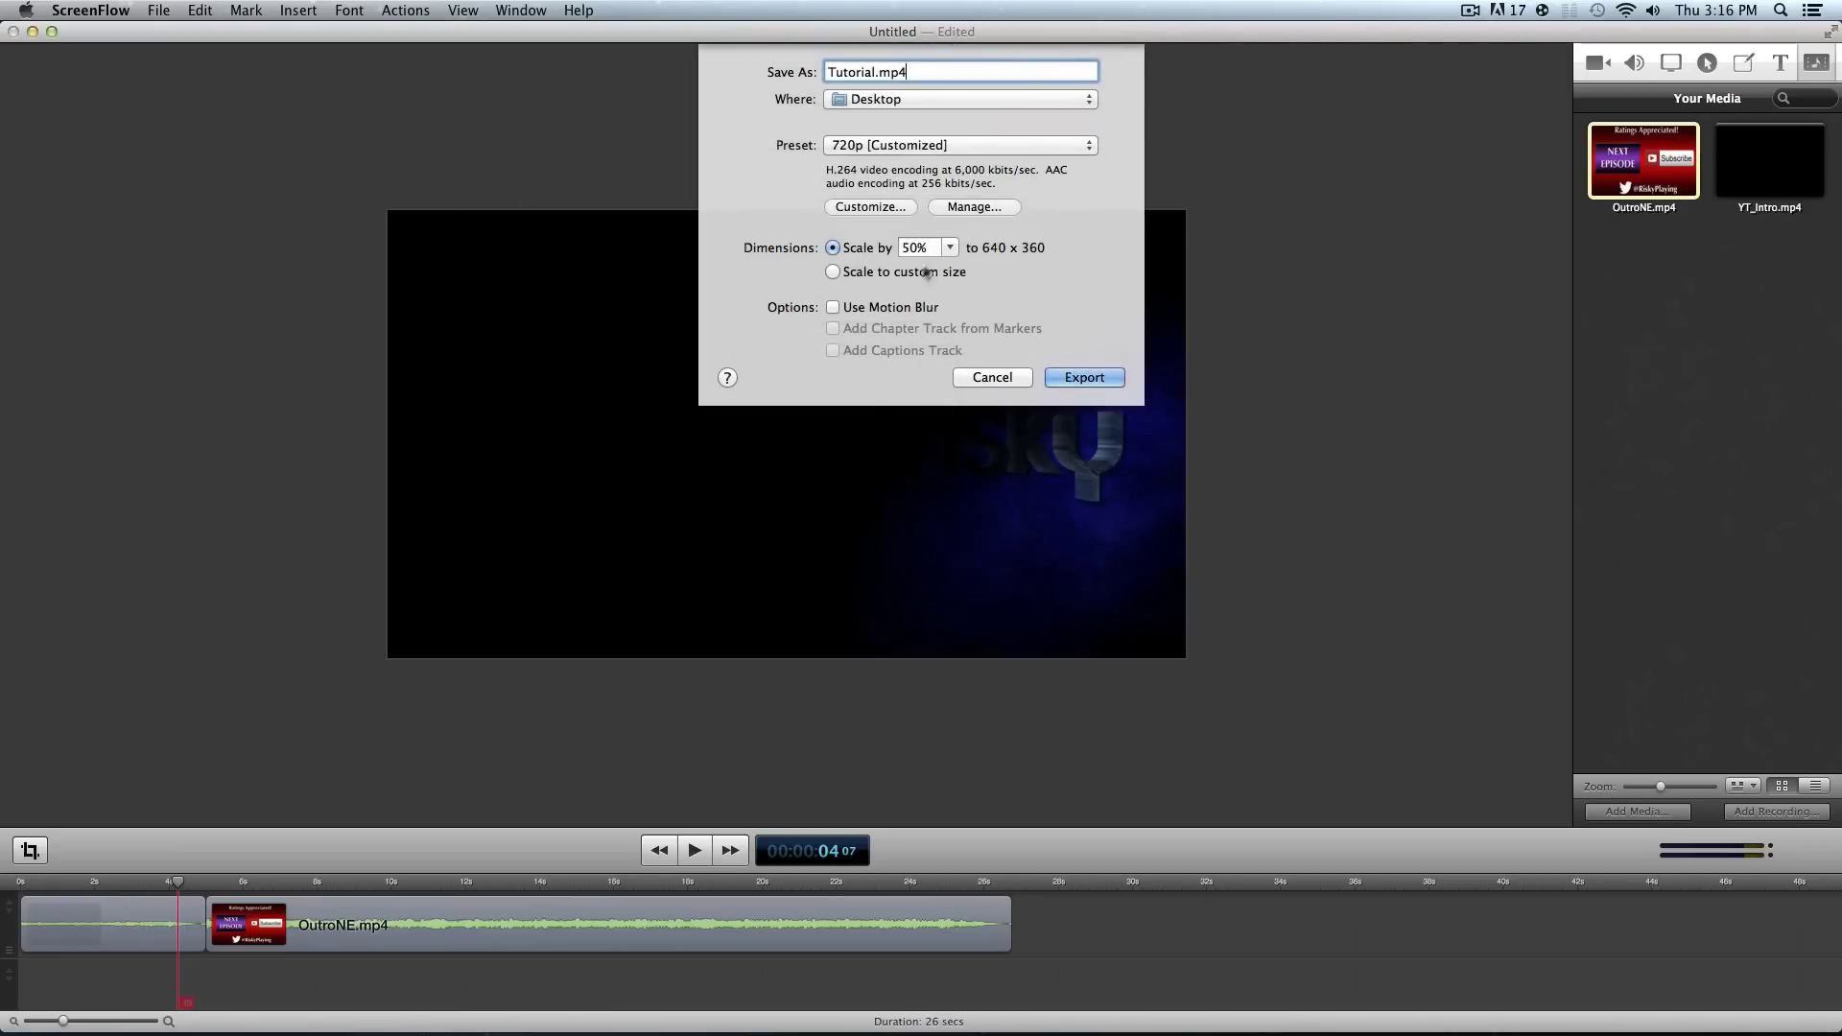
click(887, 308)
click(831, 272)
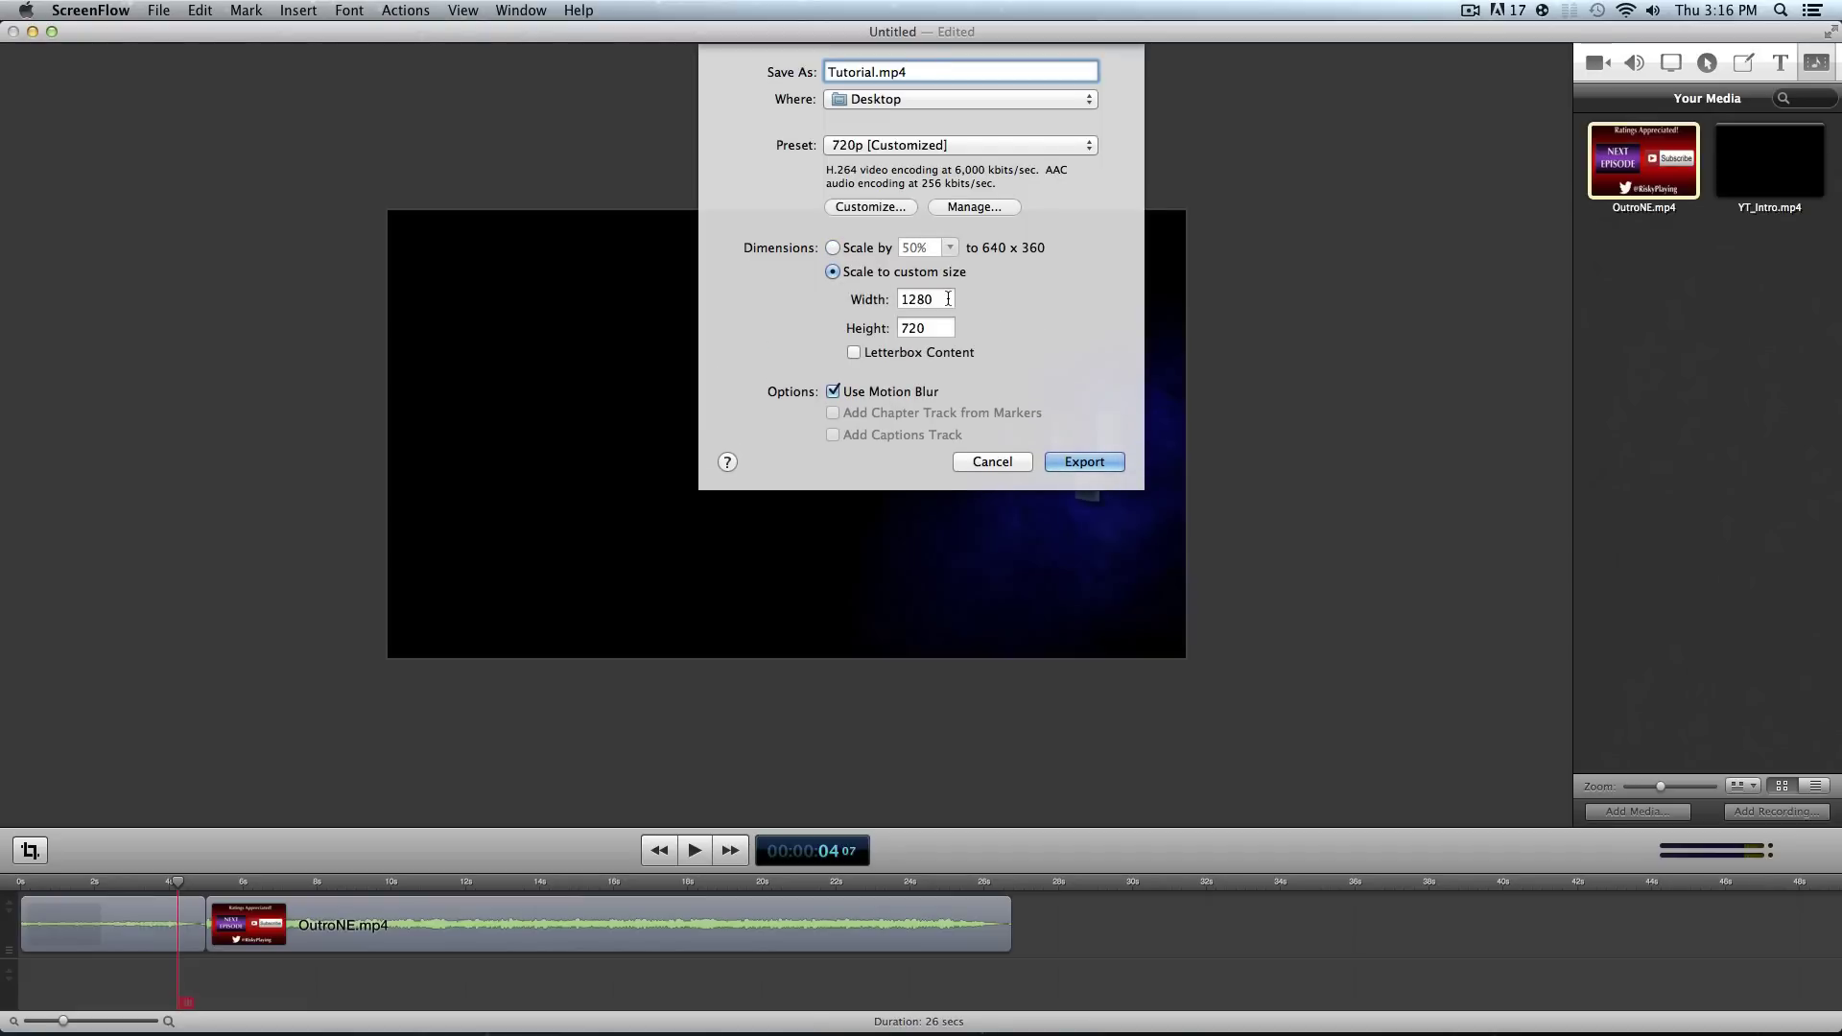
click(858, 247)
click(949, 247)
click(921, 316)
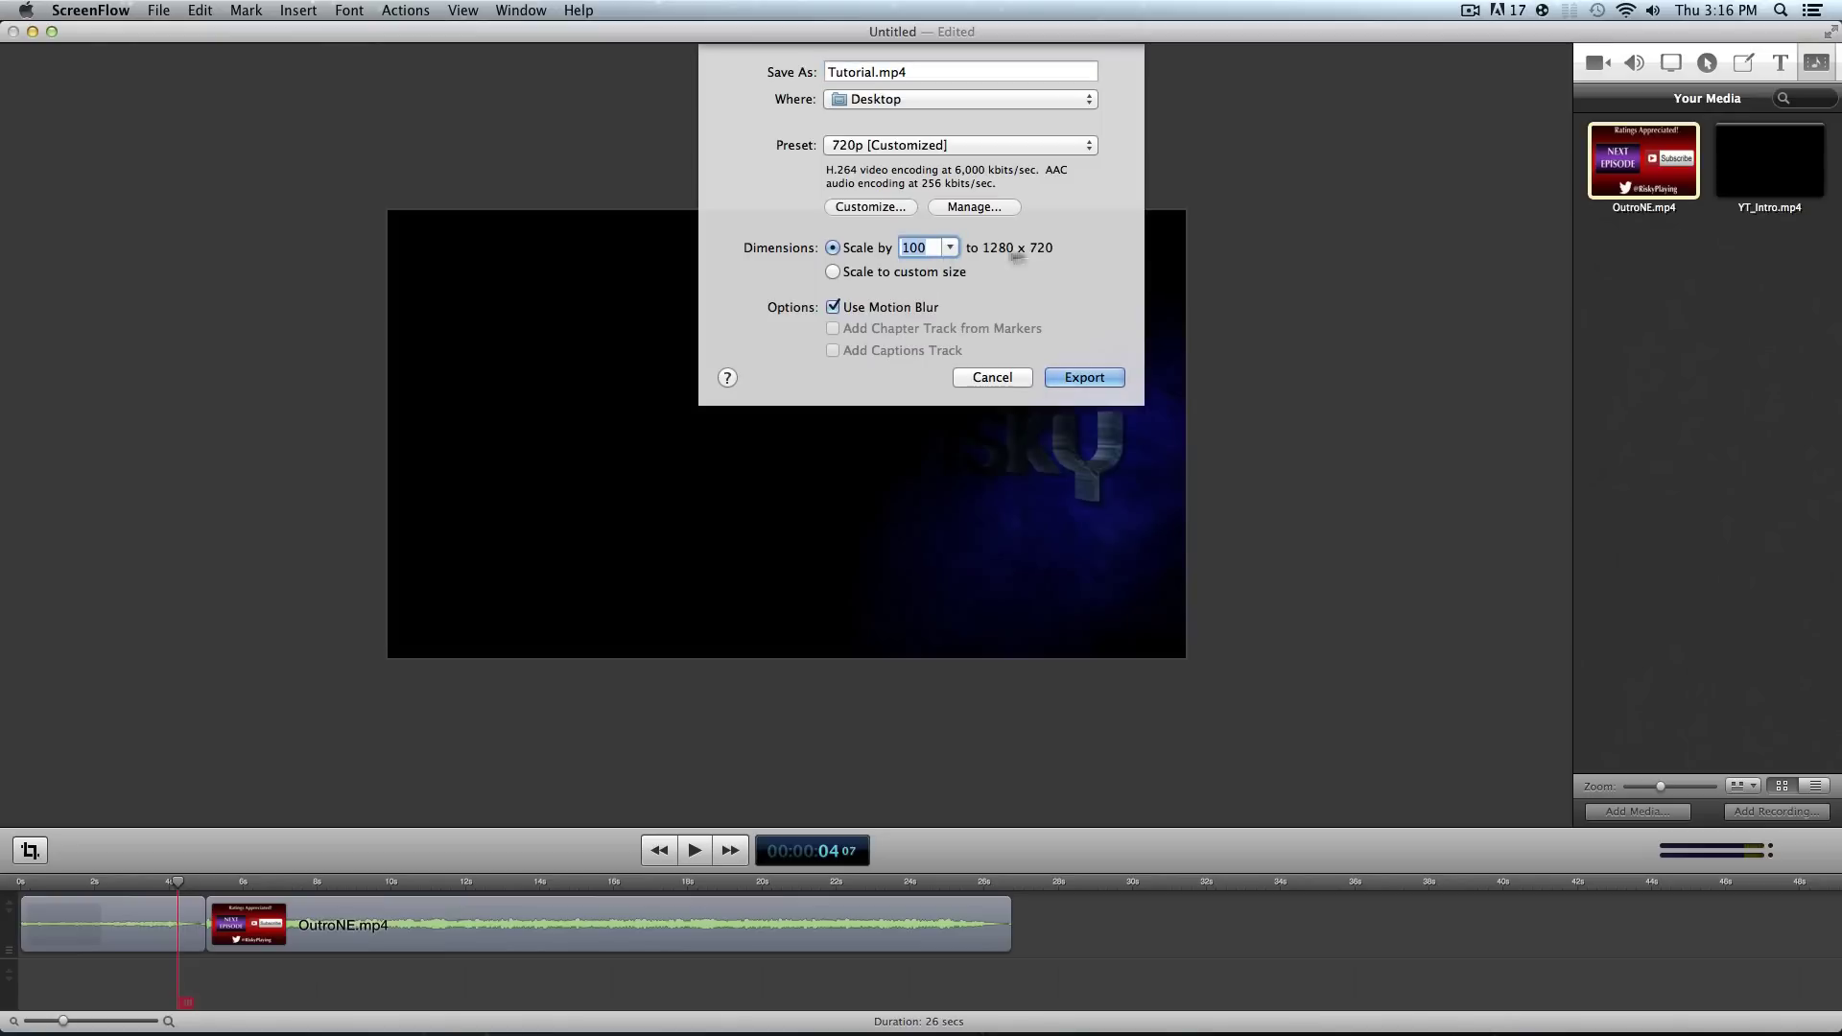
click(947, 209)
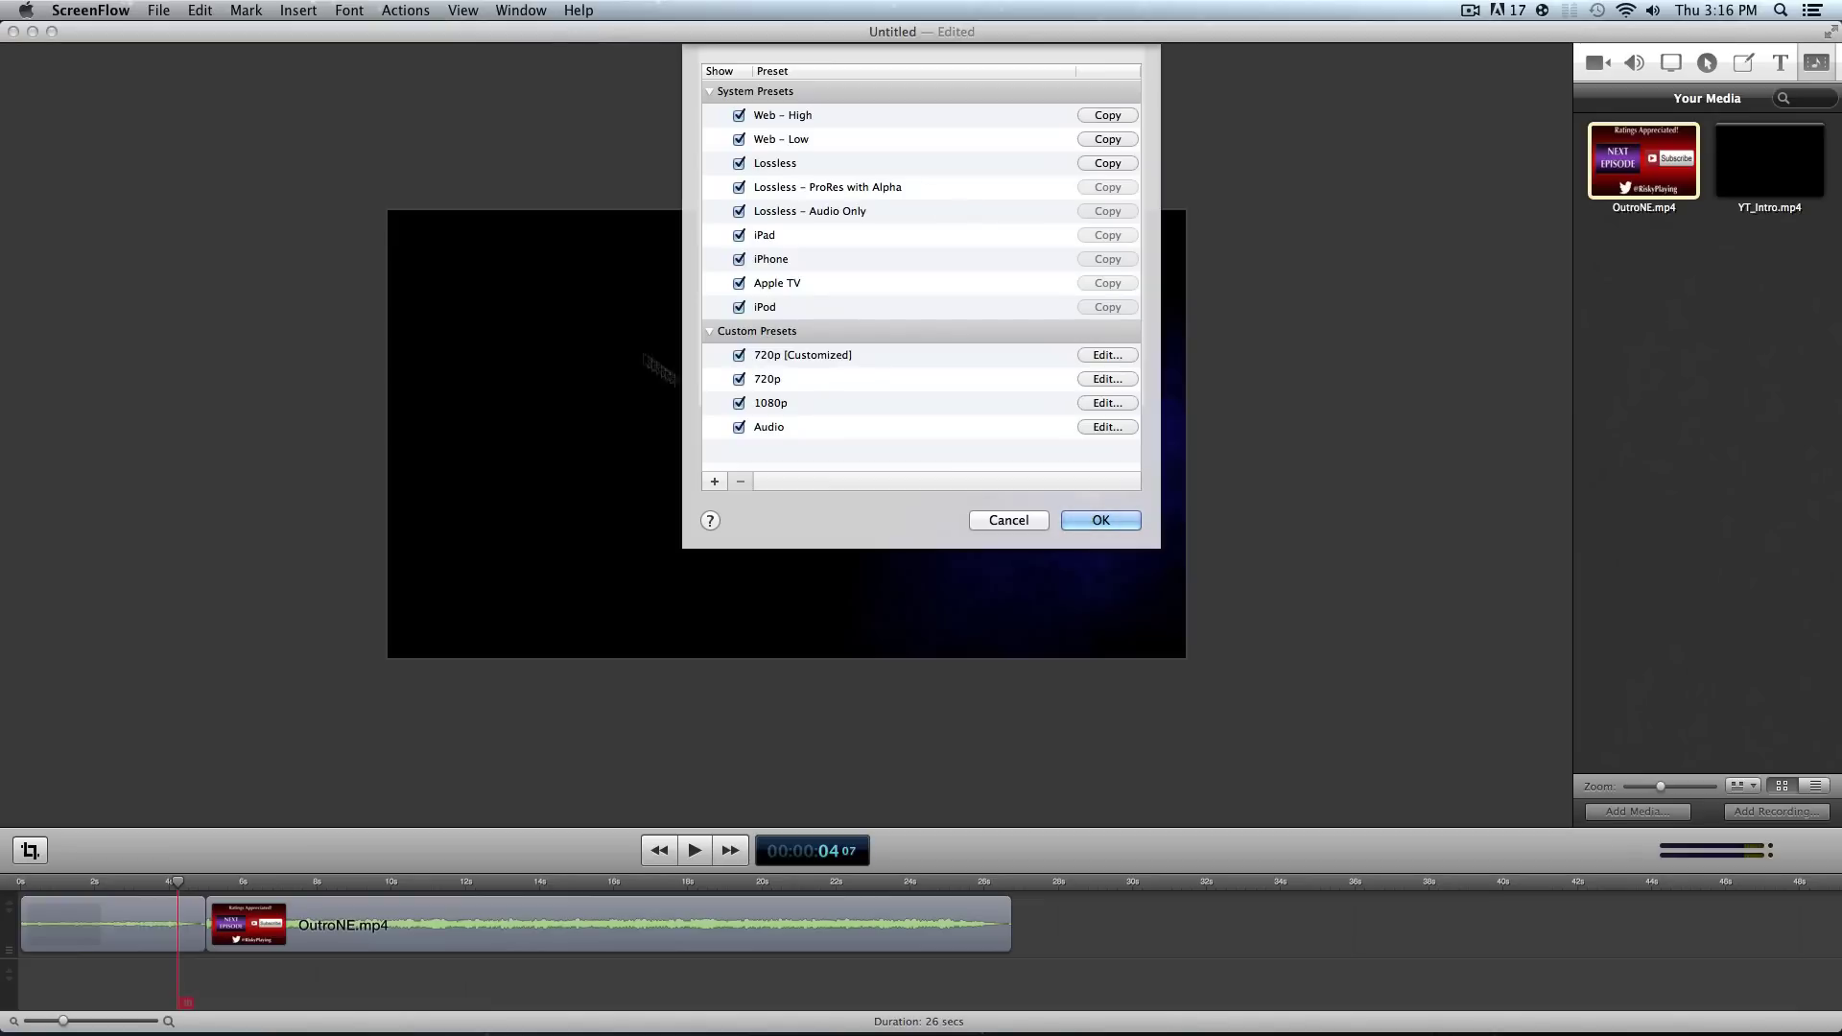
Close the preset manager and inspect Web – High's encoding settings without keeping them
click(812, 113)
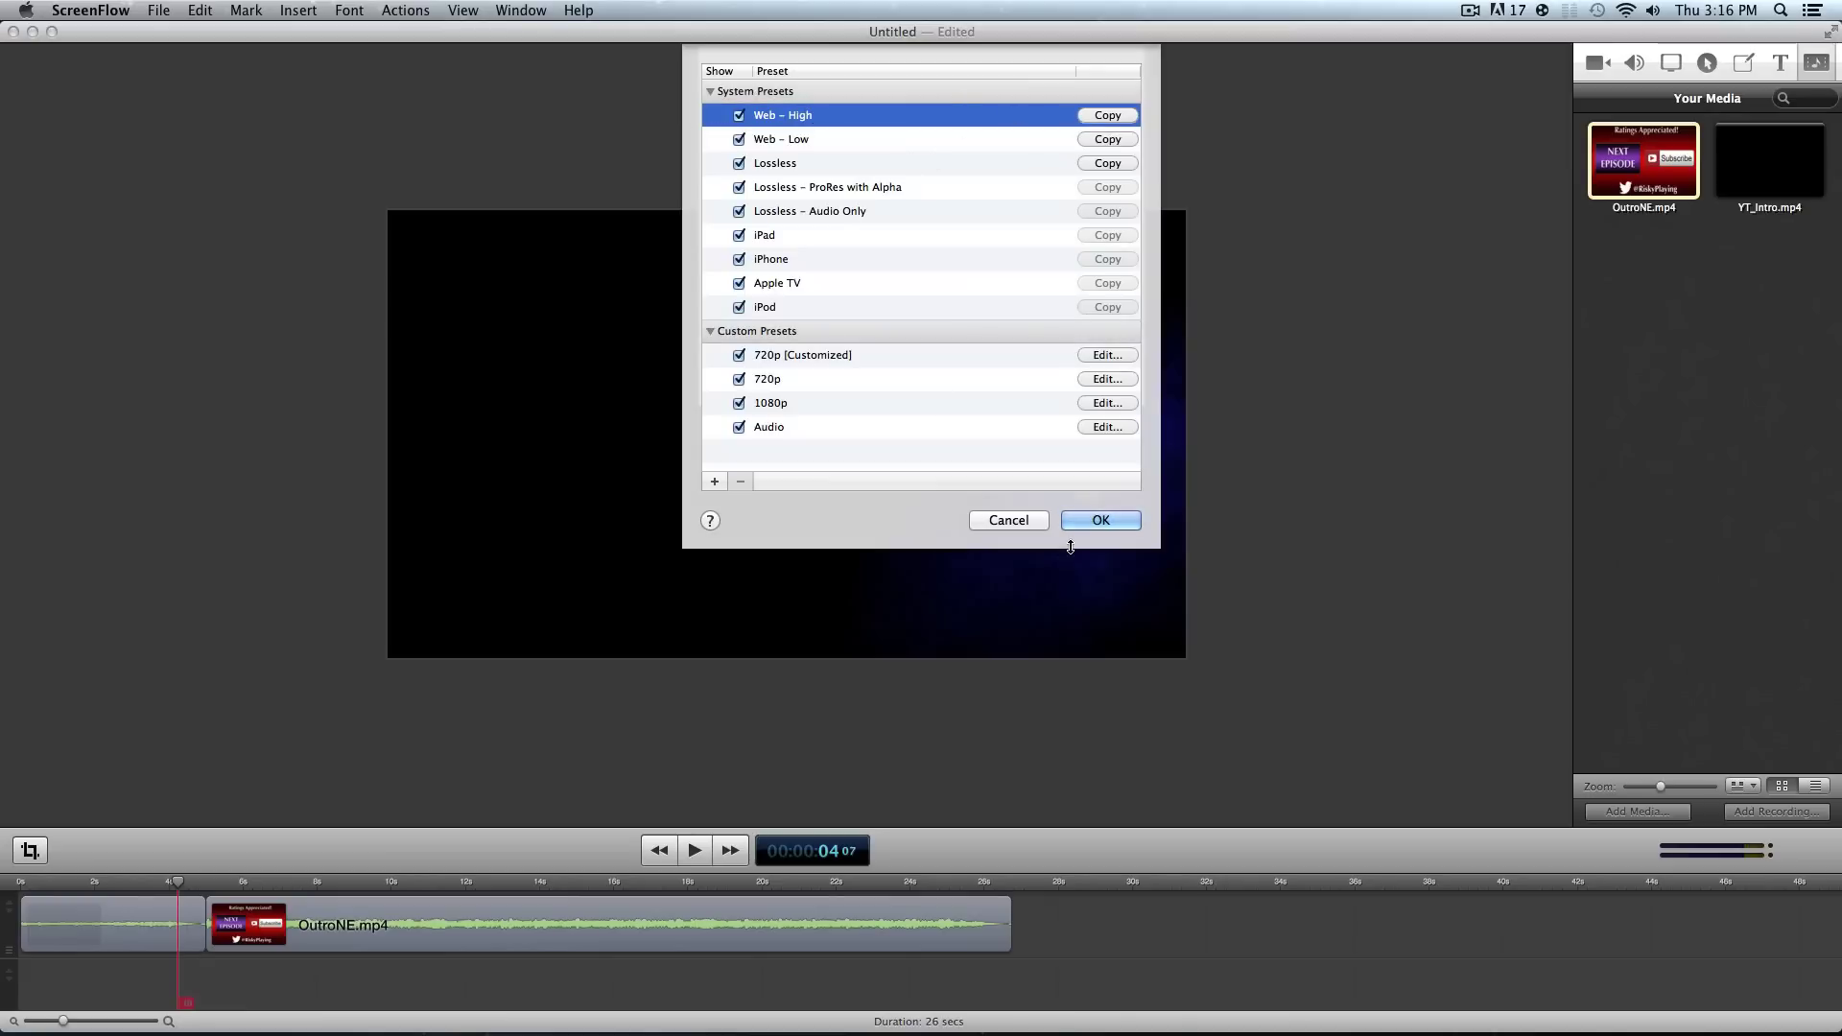
click(1032, 522)
click(954, 145)
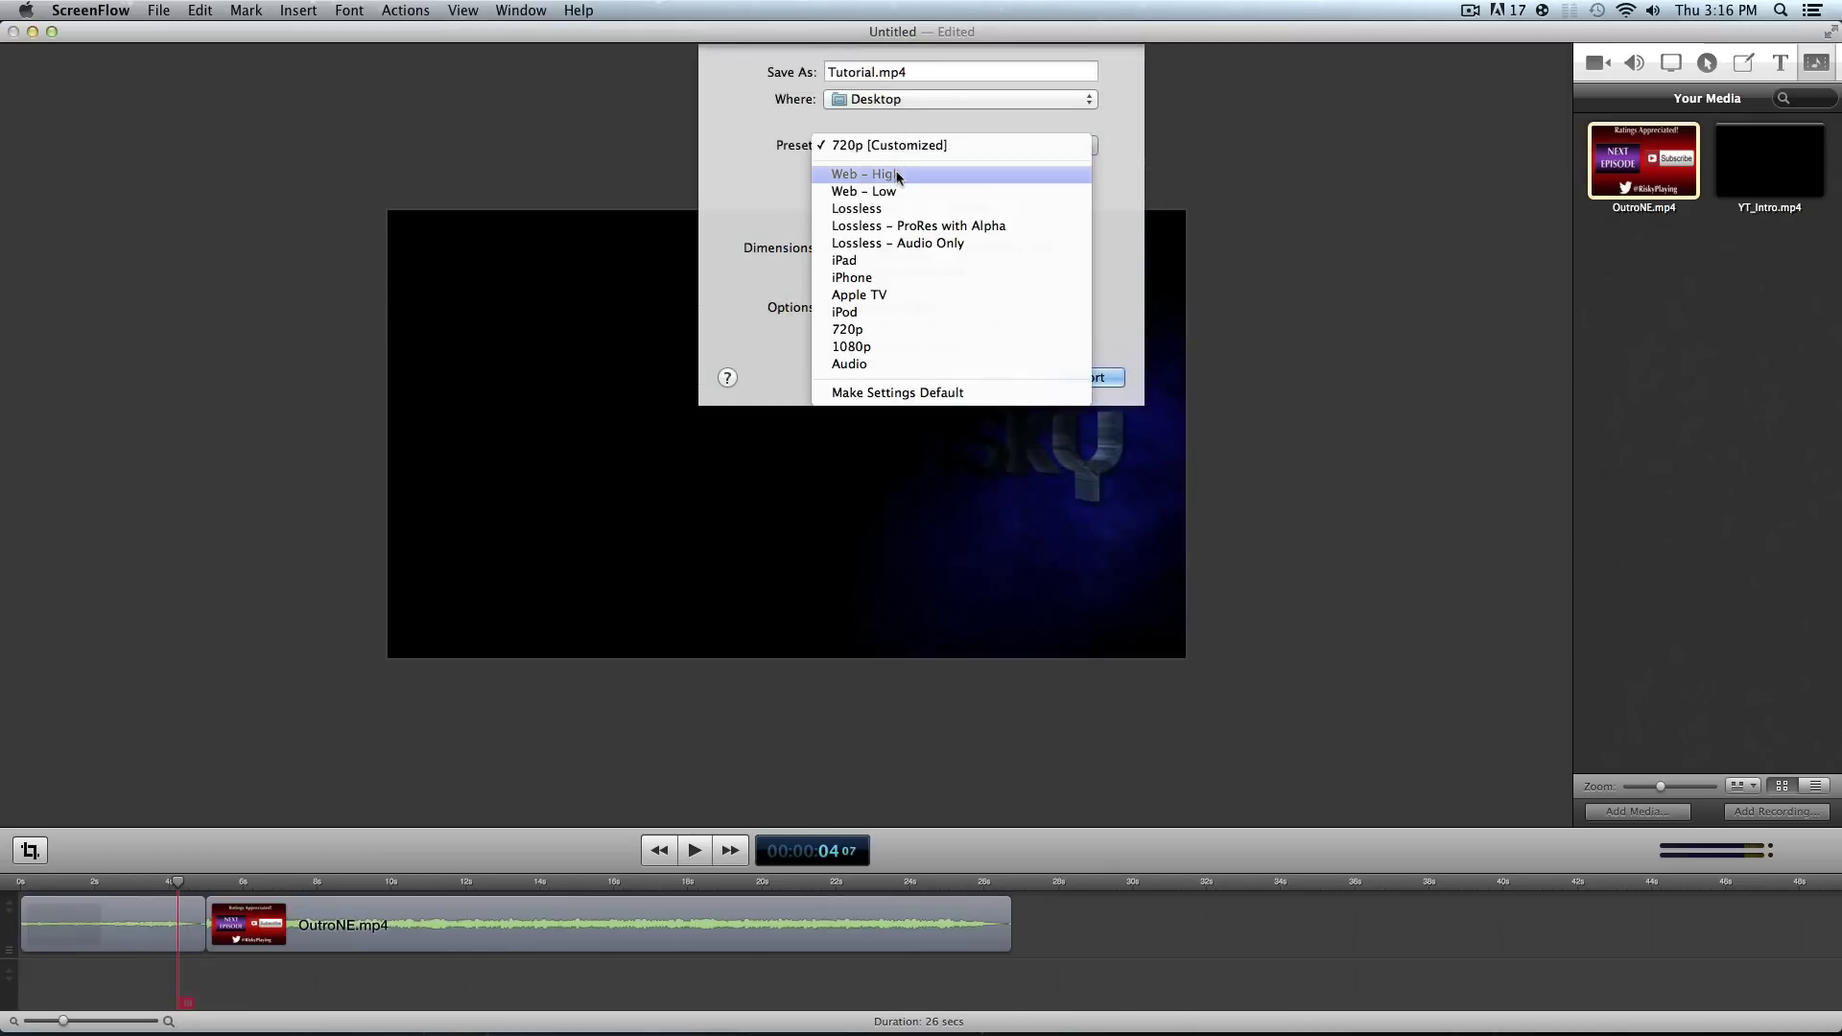
click(912, 173)
click(873, 208)
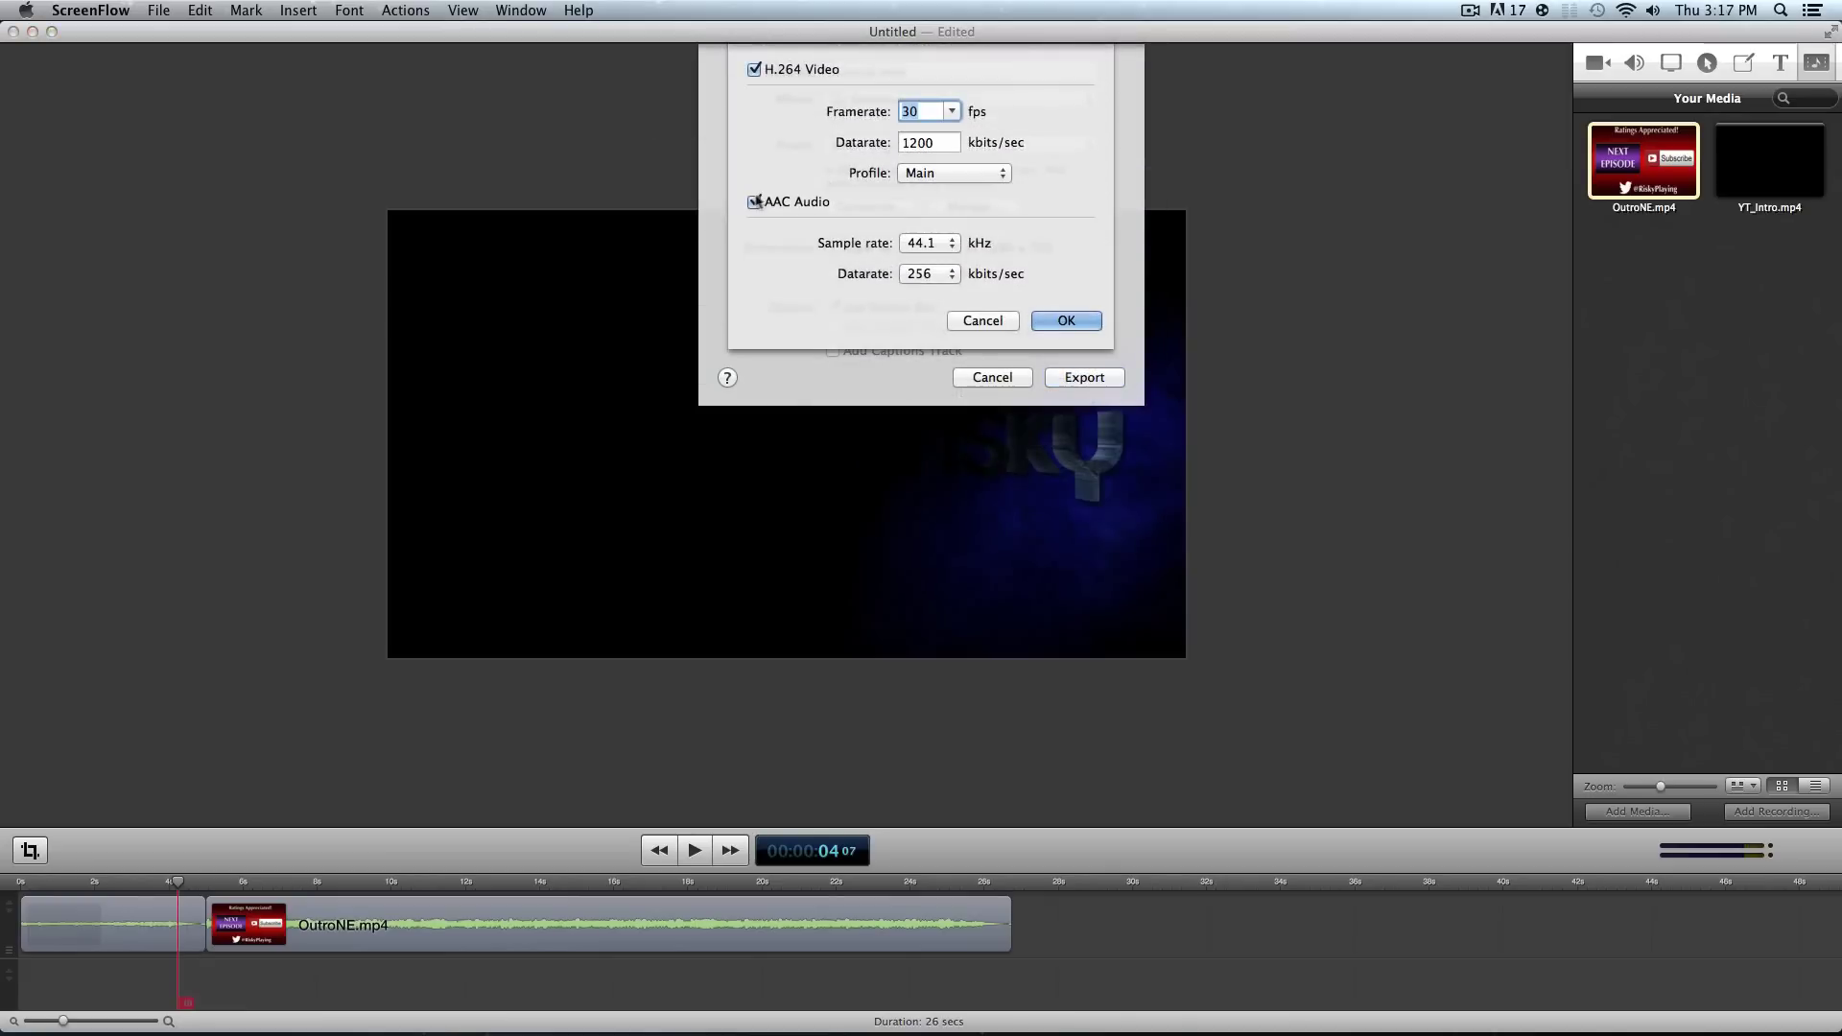
click(983, 320)
Switch to the Lossless preset, saving as Tutorial.mov, and open its movie settings
click(959, 145)
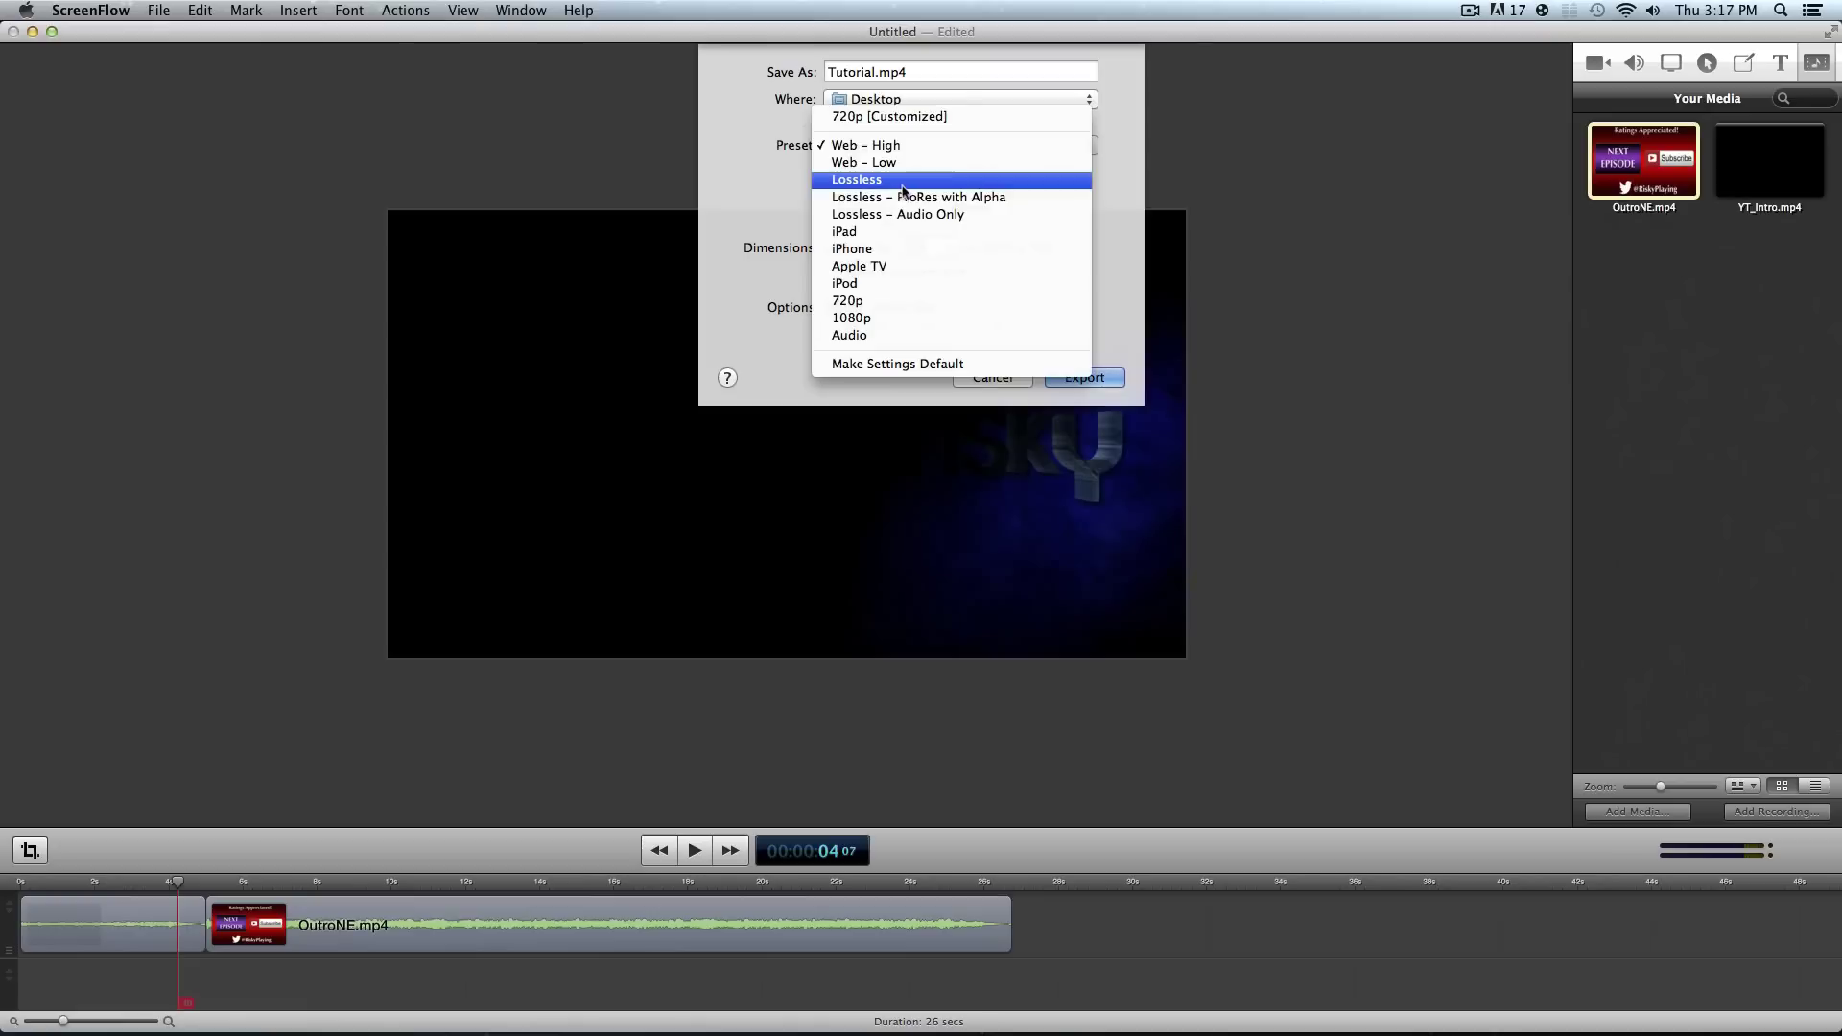
click(863, 177)
click(868, 207)
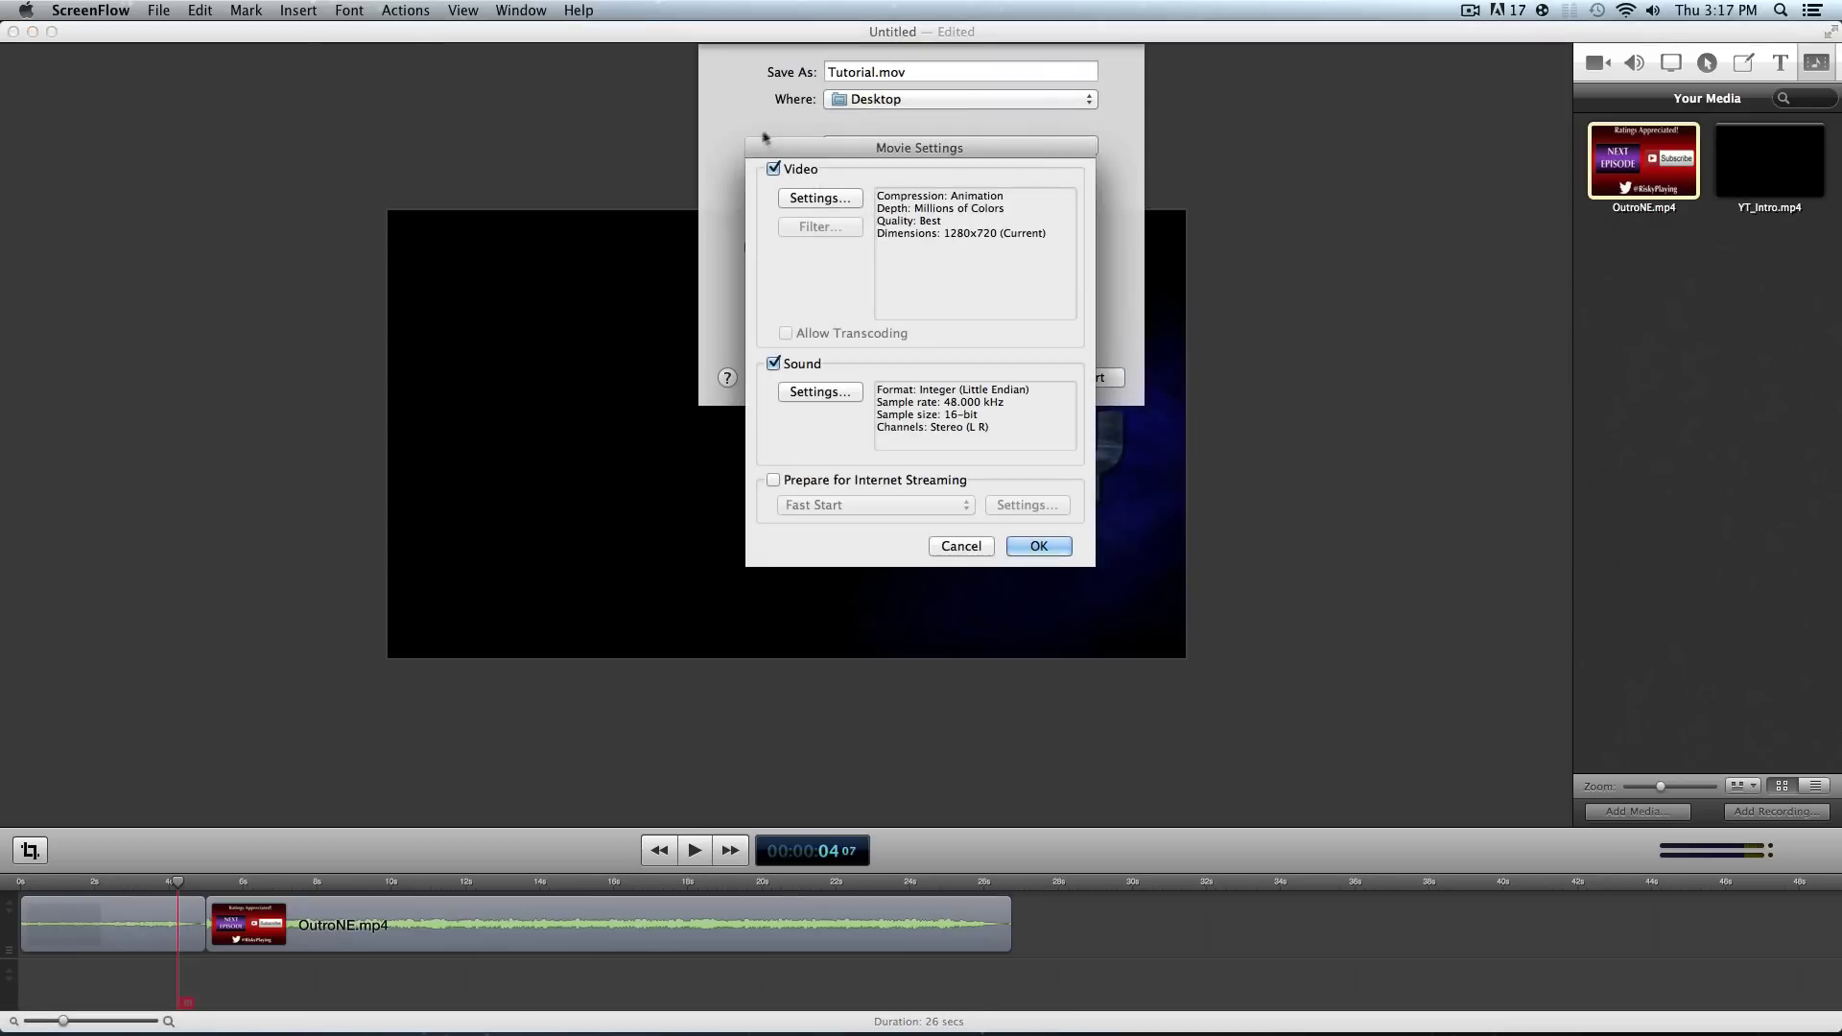
Move the Movie Settings window aside to view the Animation video and 48 kHz stereo sound
drag(1002, 161, 460, 133)
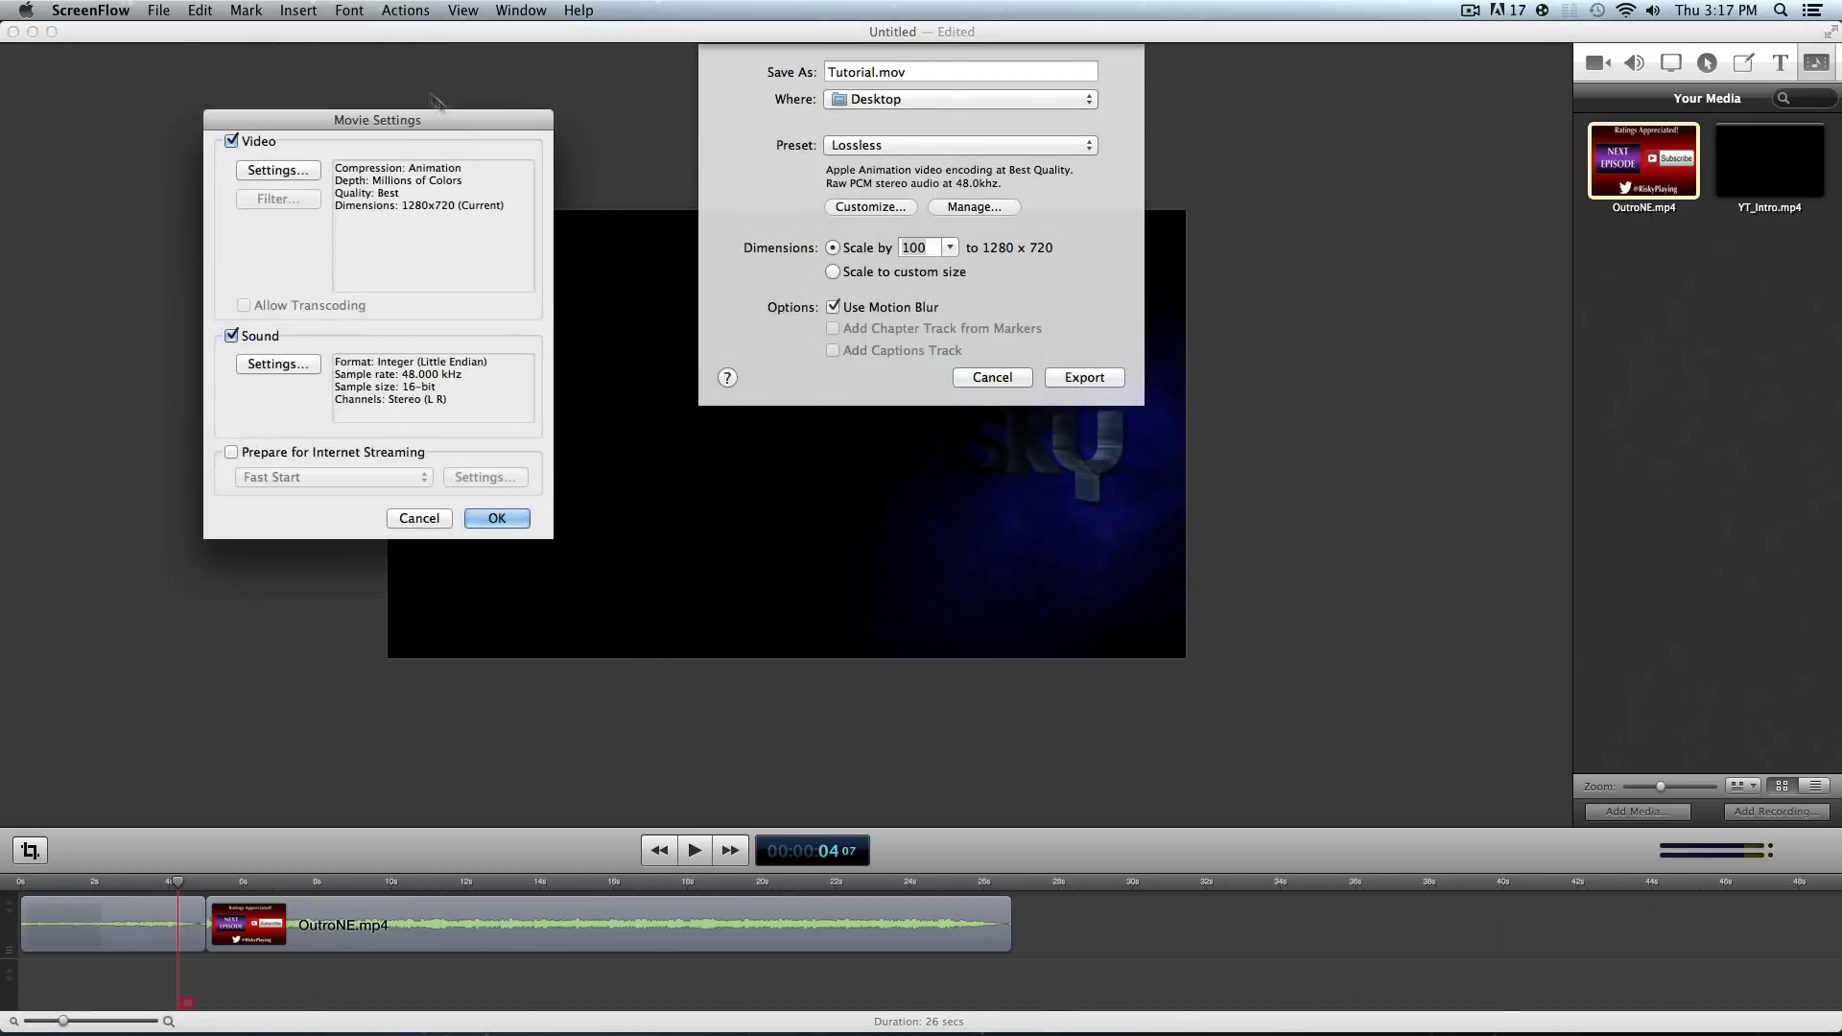
click(301, 170)
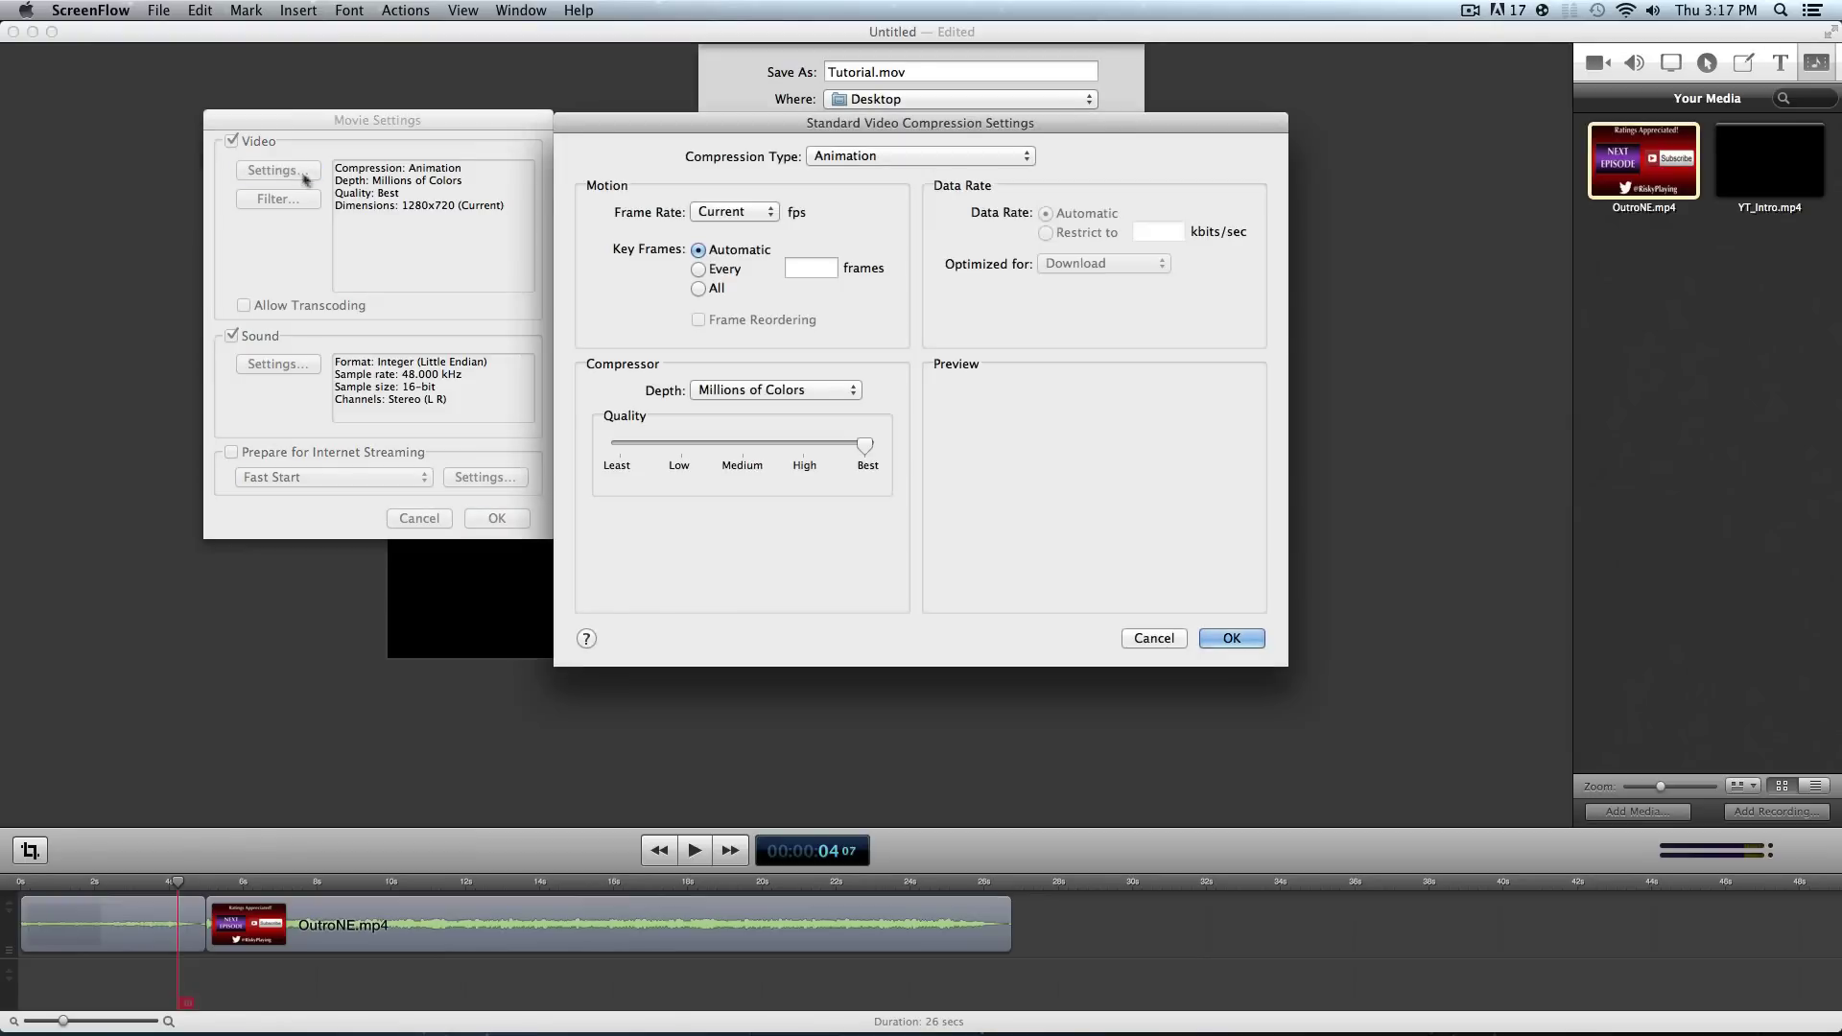
click(871, 156)
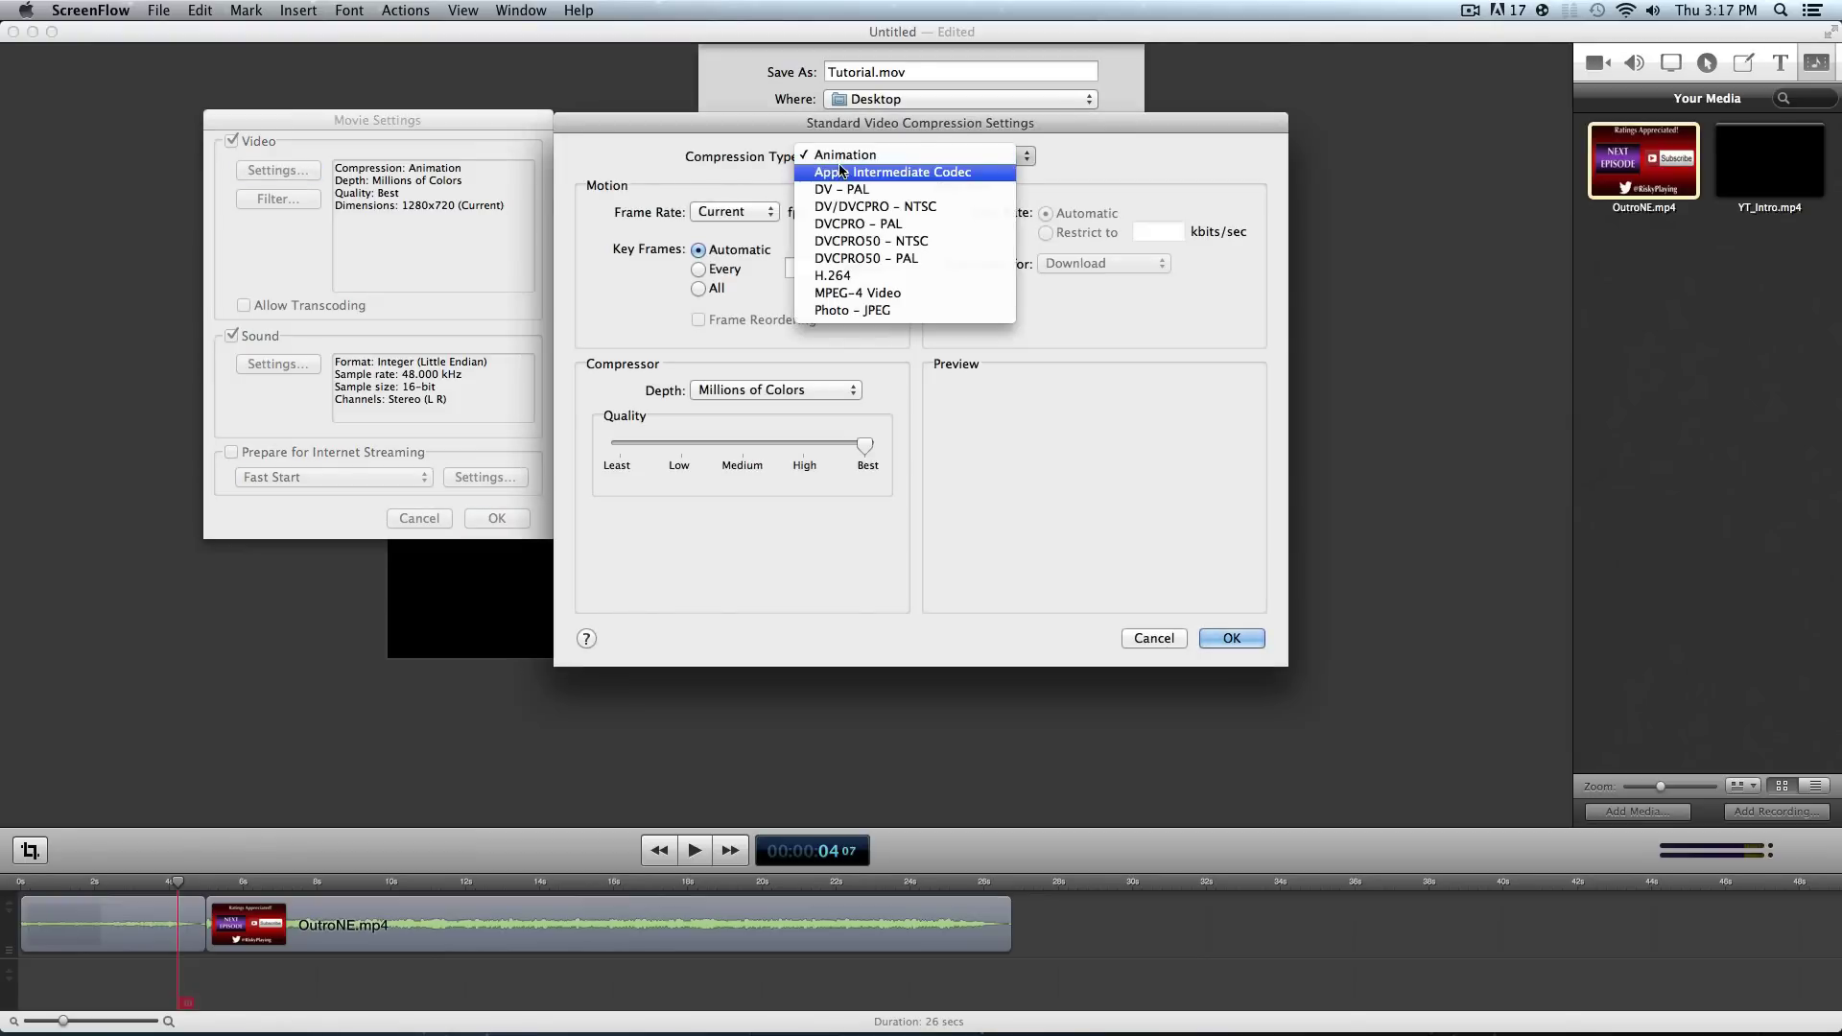
click(844, 276)
click(859, 154)
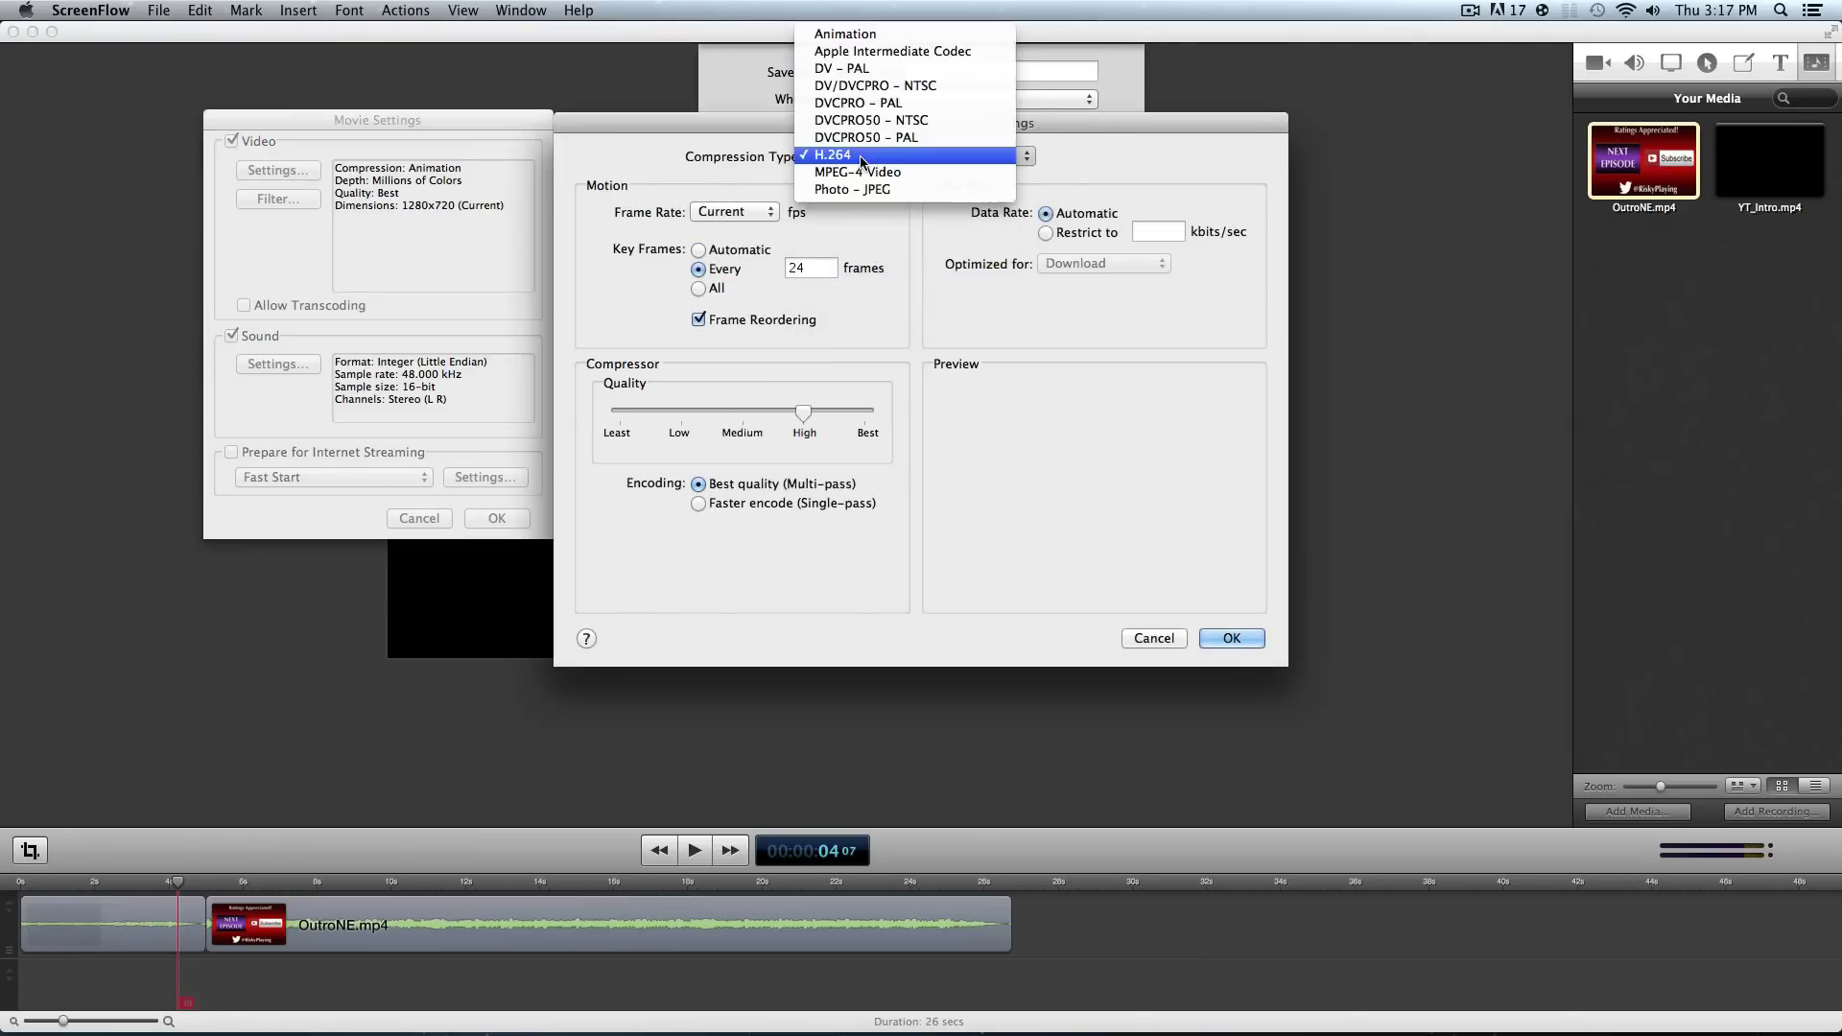
click(839, 33)
click(860, 158)
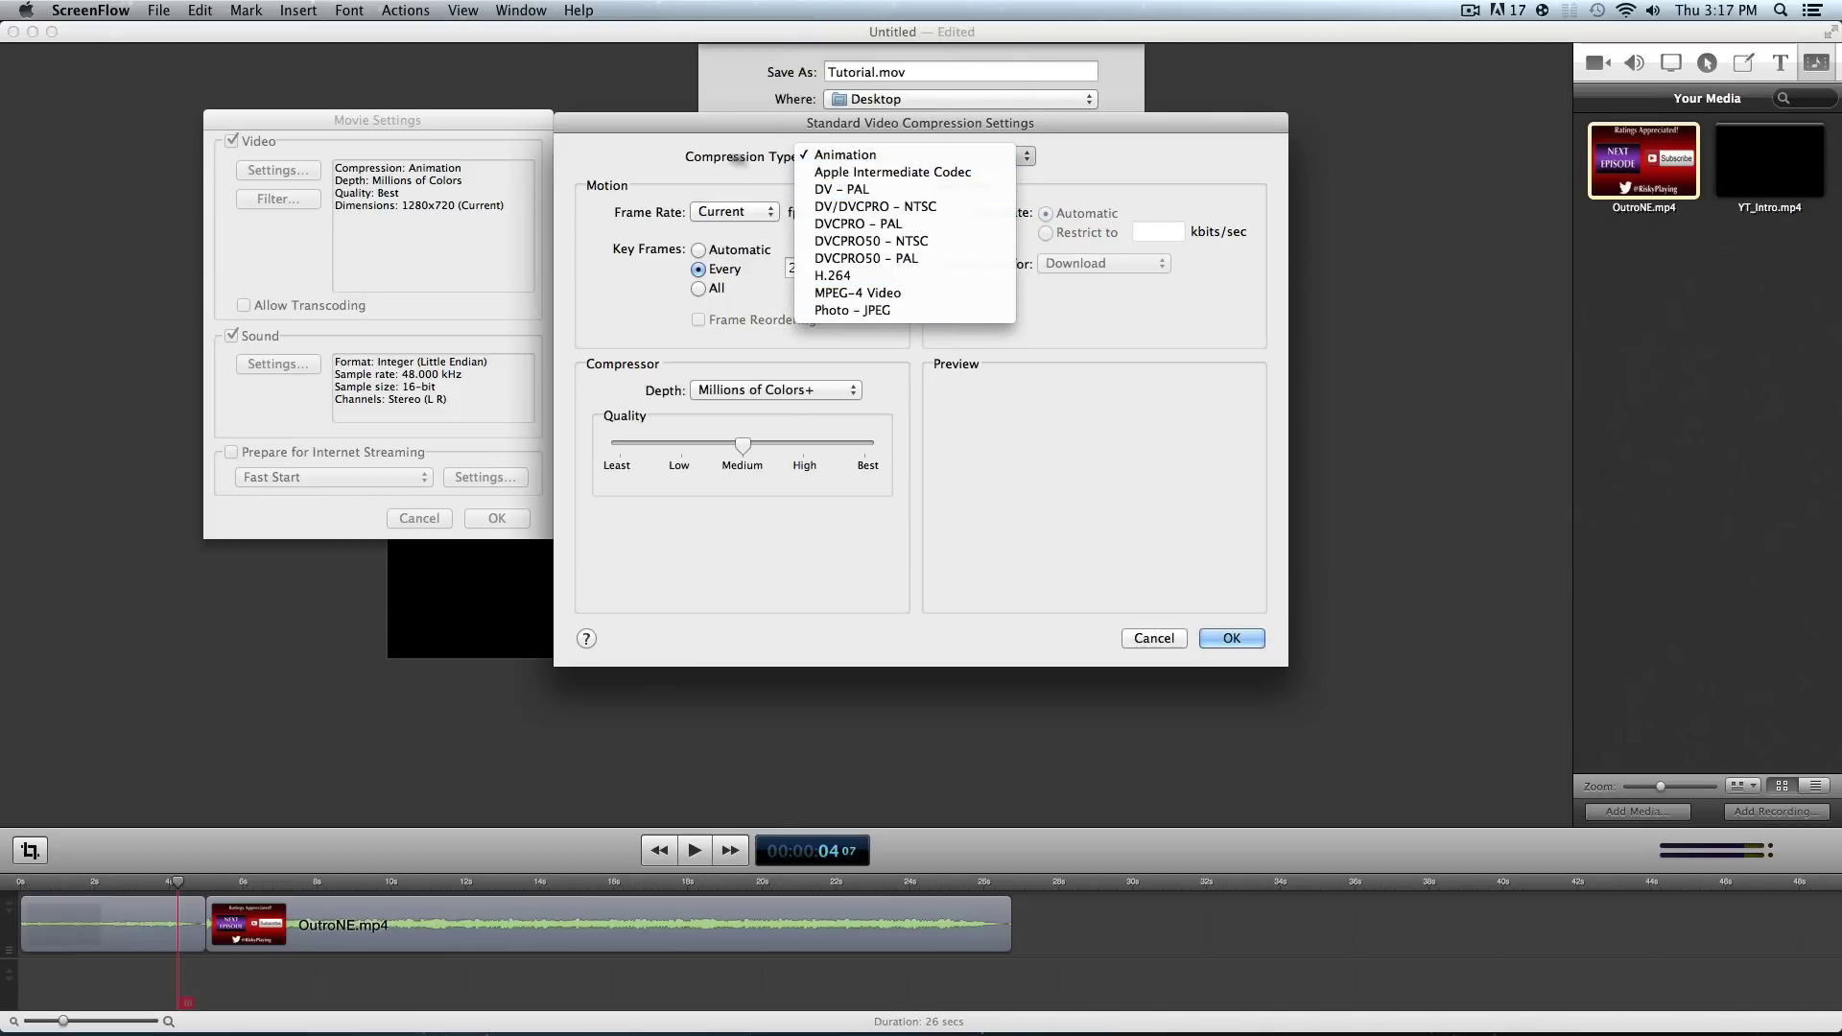
click(844, 276)
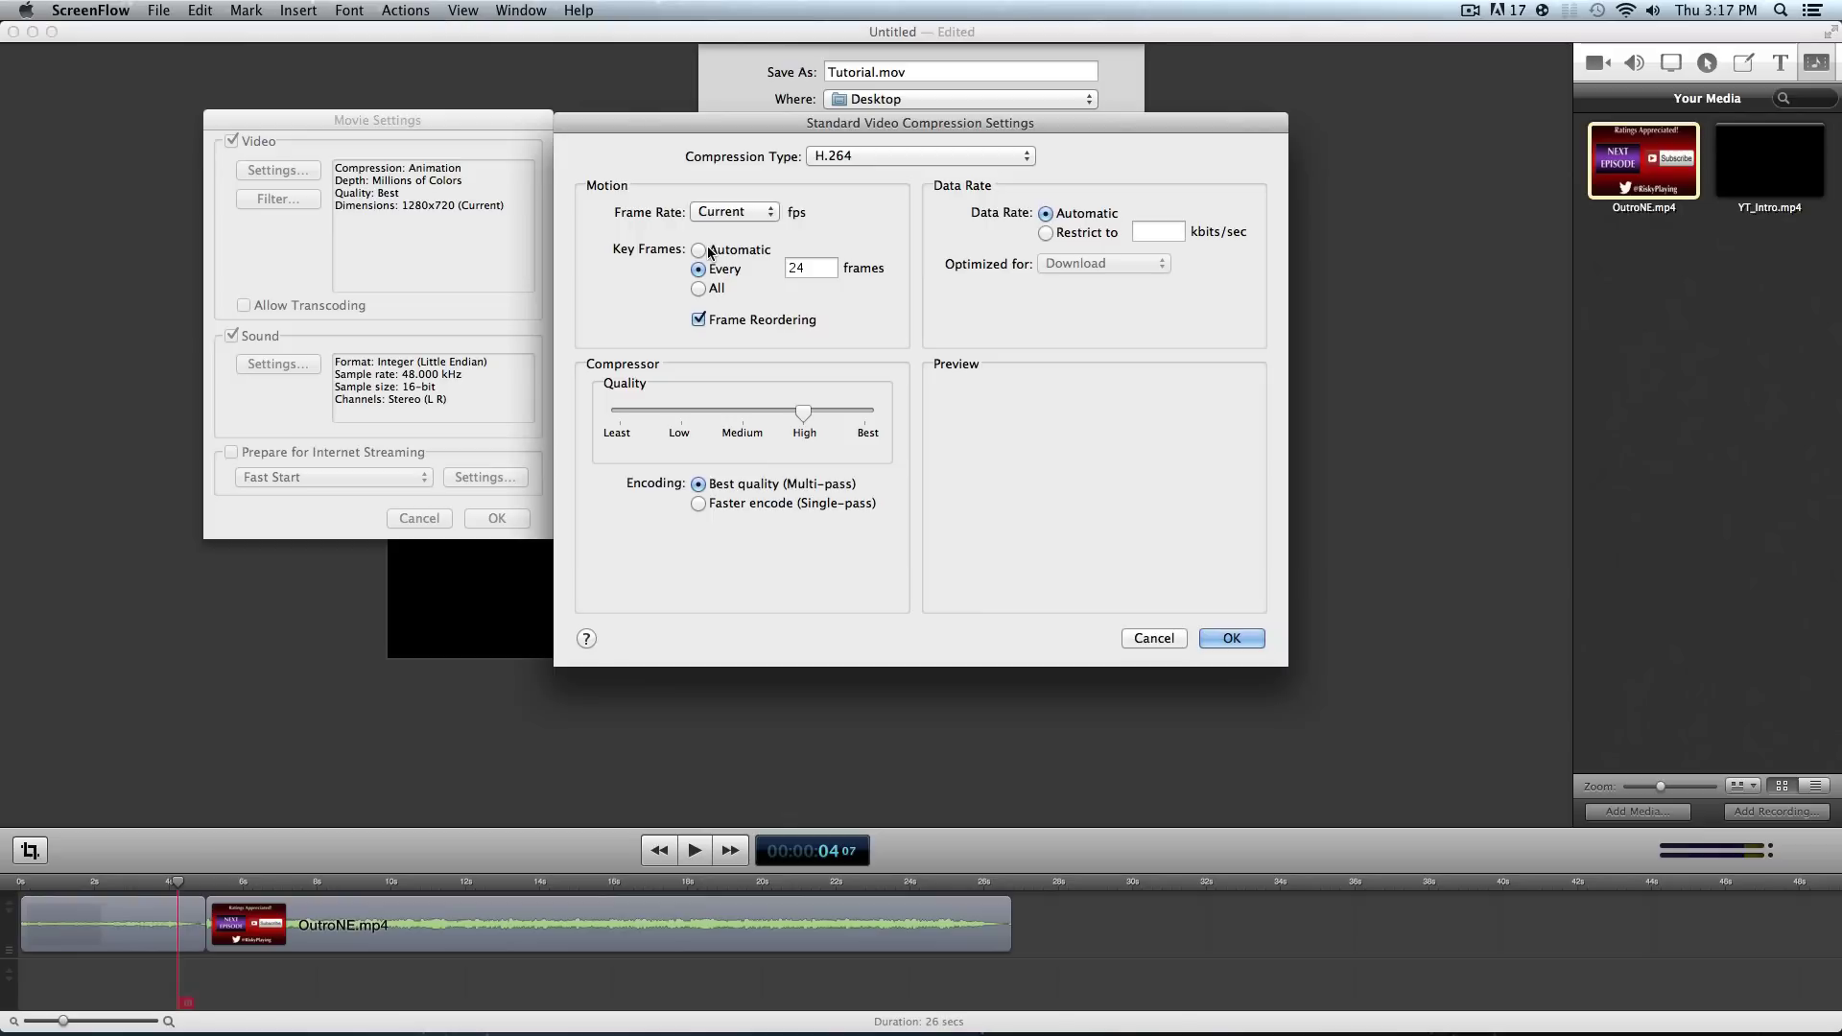
click(699, 249)
drag(806, 414, 949, 418)
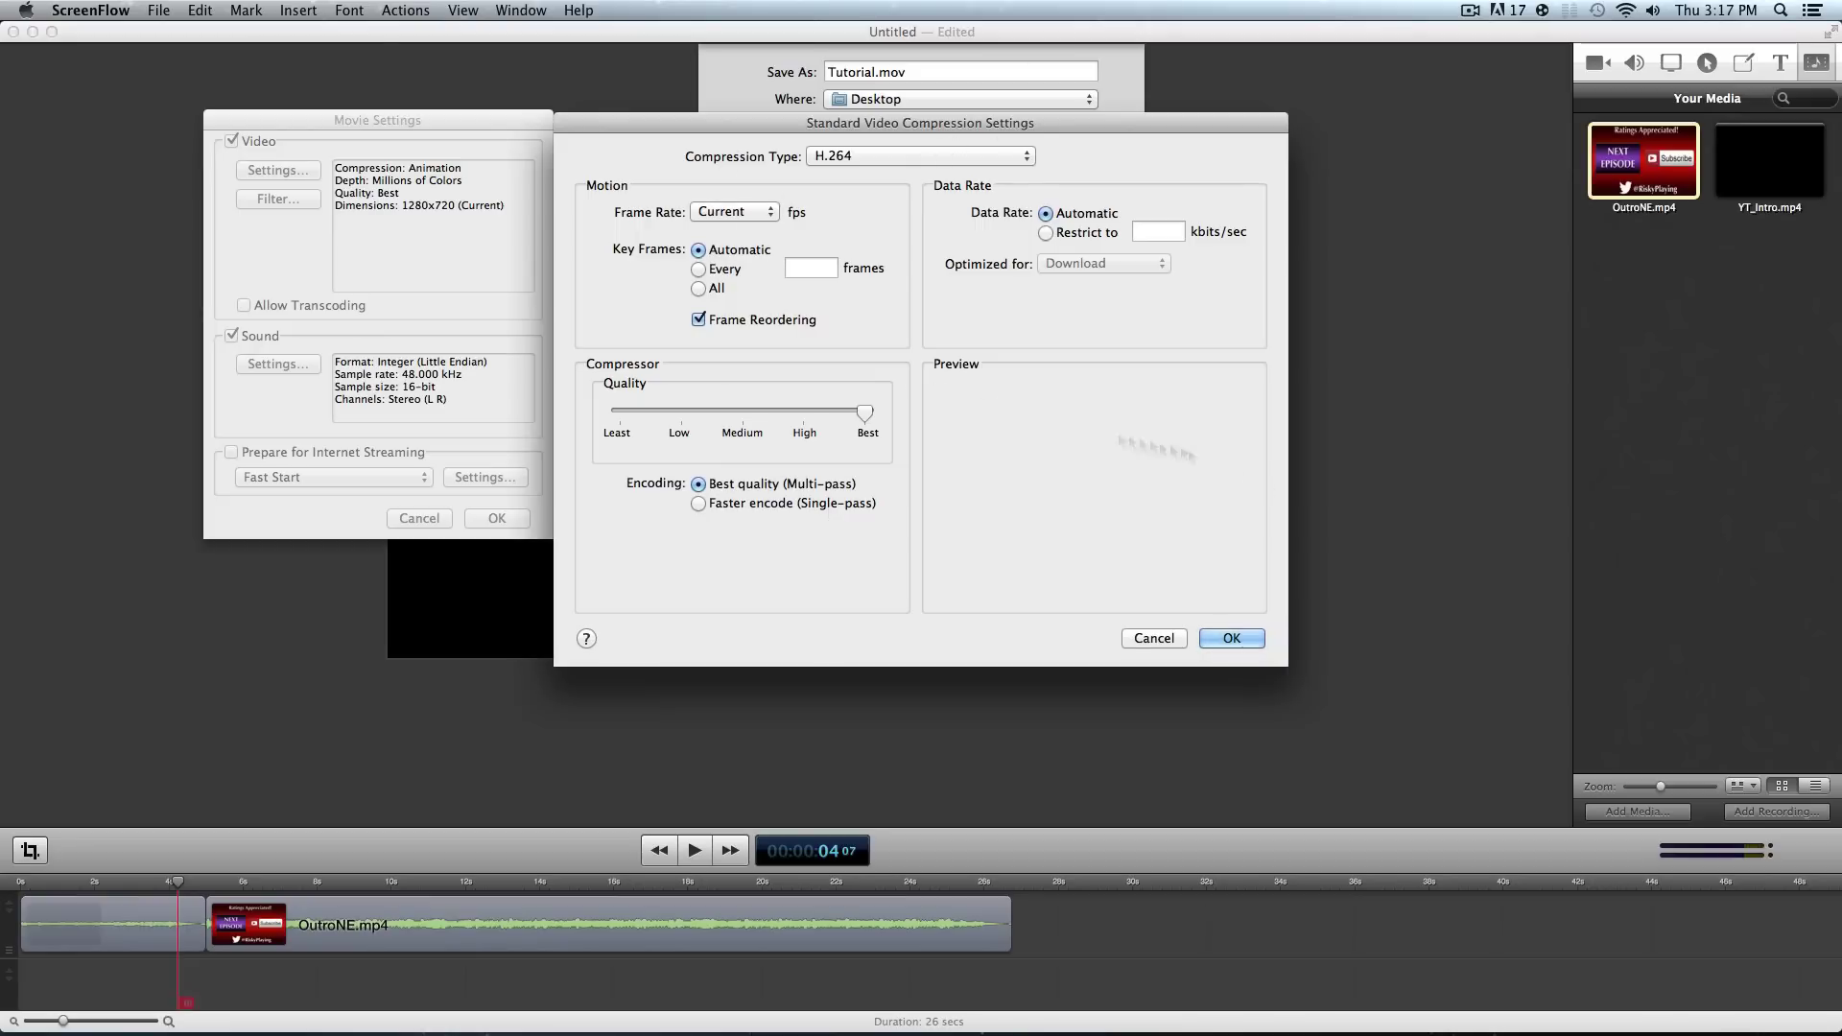
click(1157, 640)
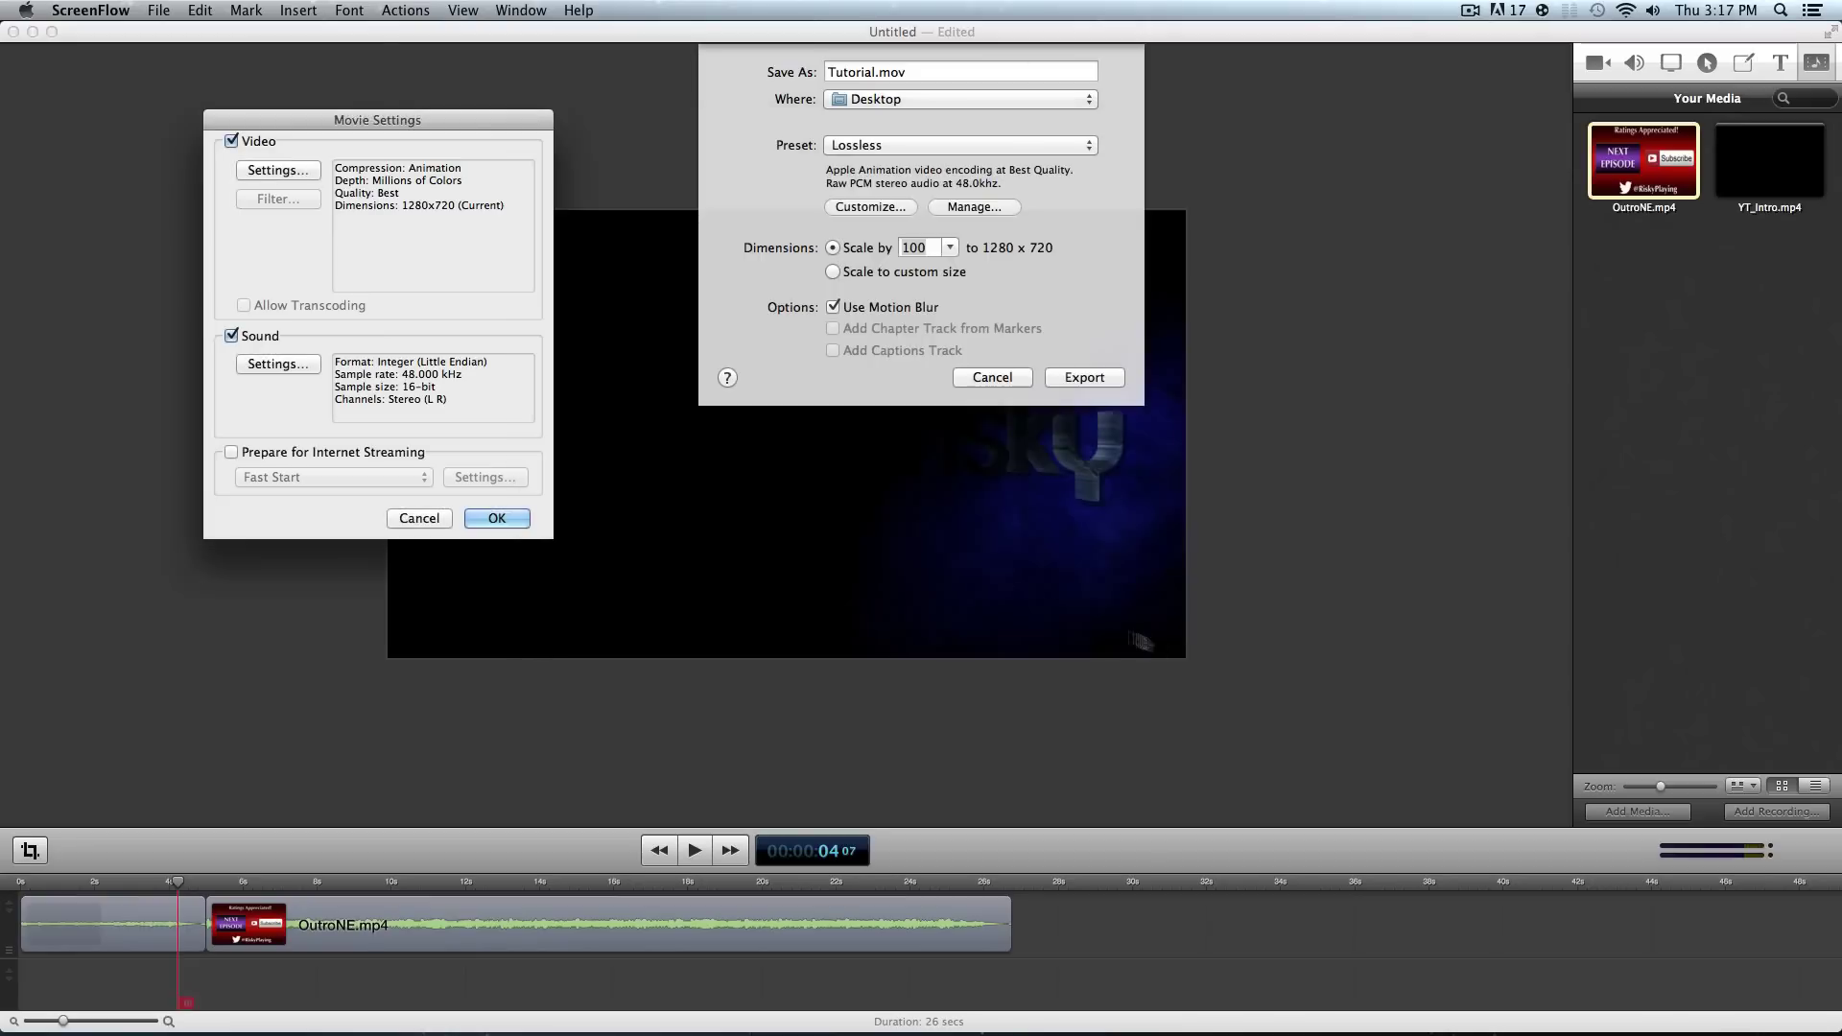
Inspect the sound settings, then cancel the Sound and Movie Settings unchanged
click(301, 374)
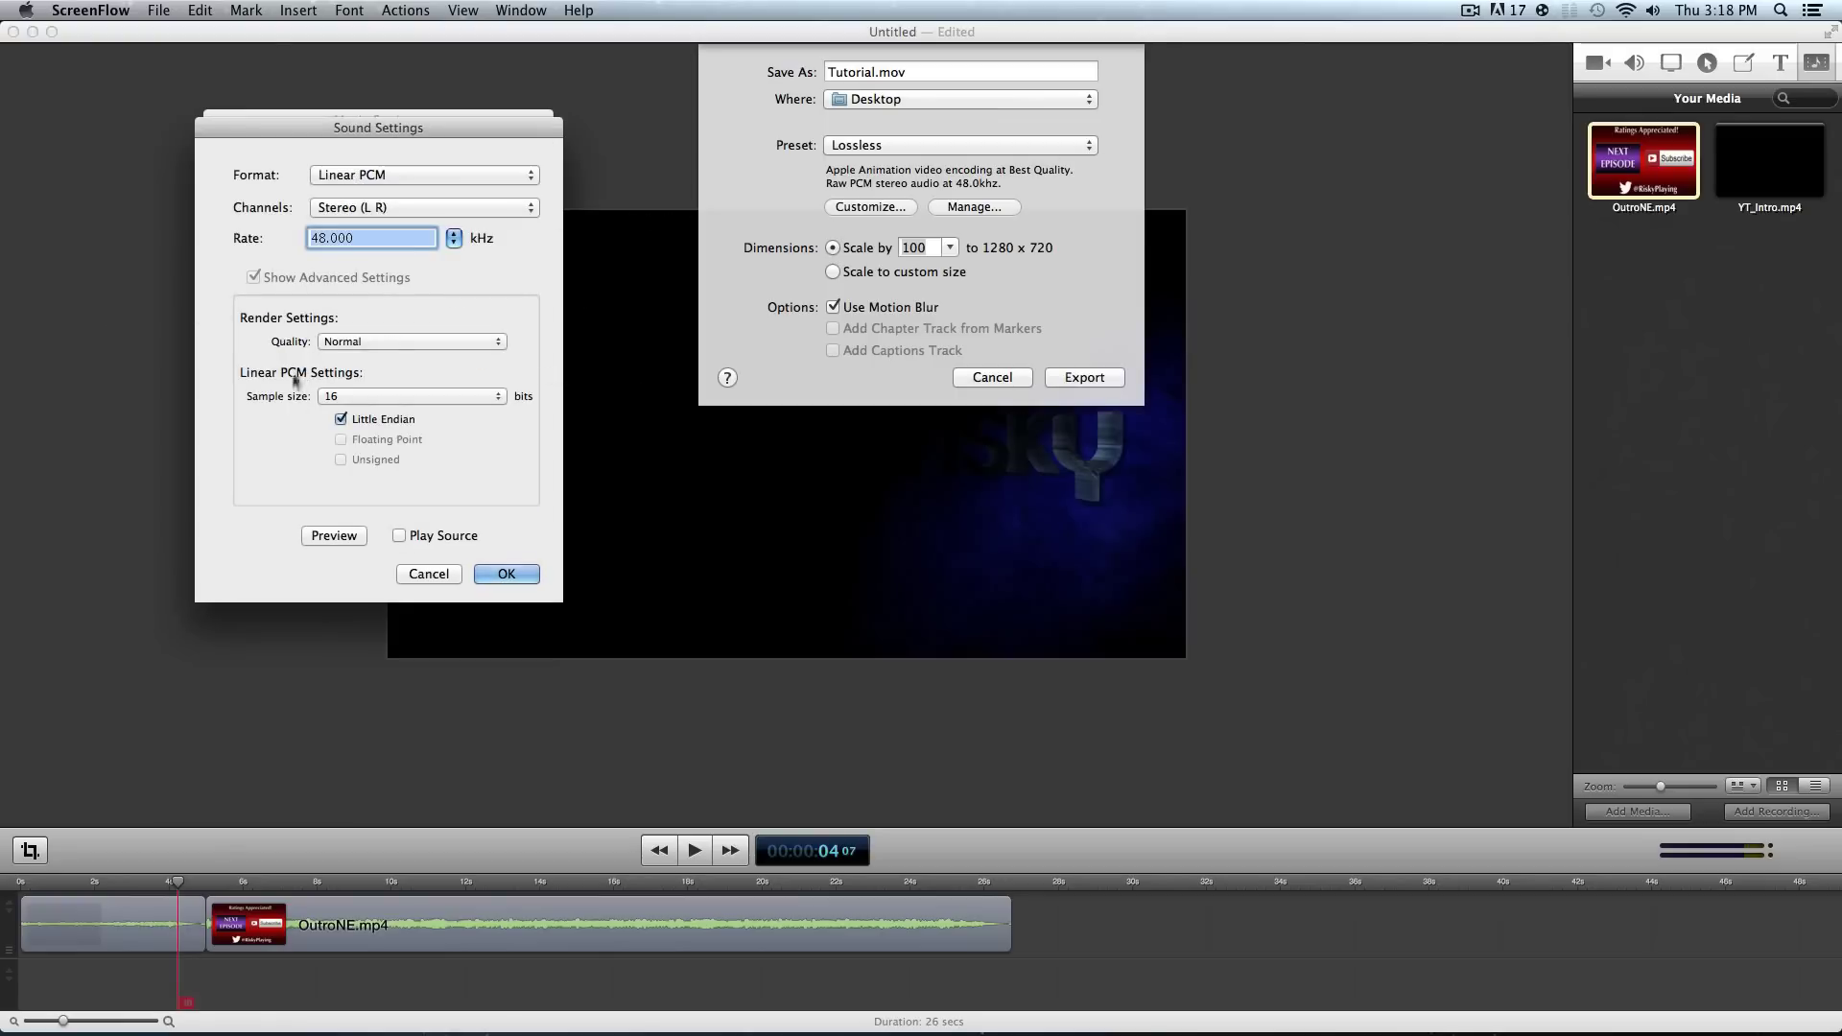
click(440, 576)
click(419, 518)
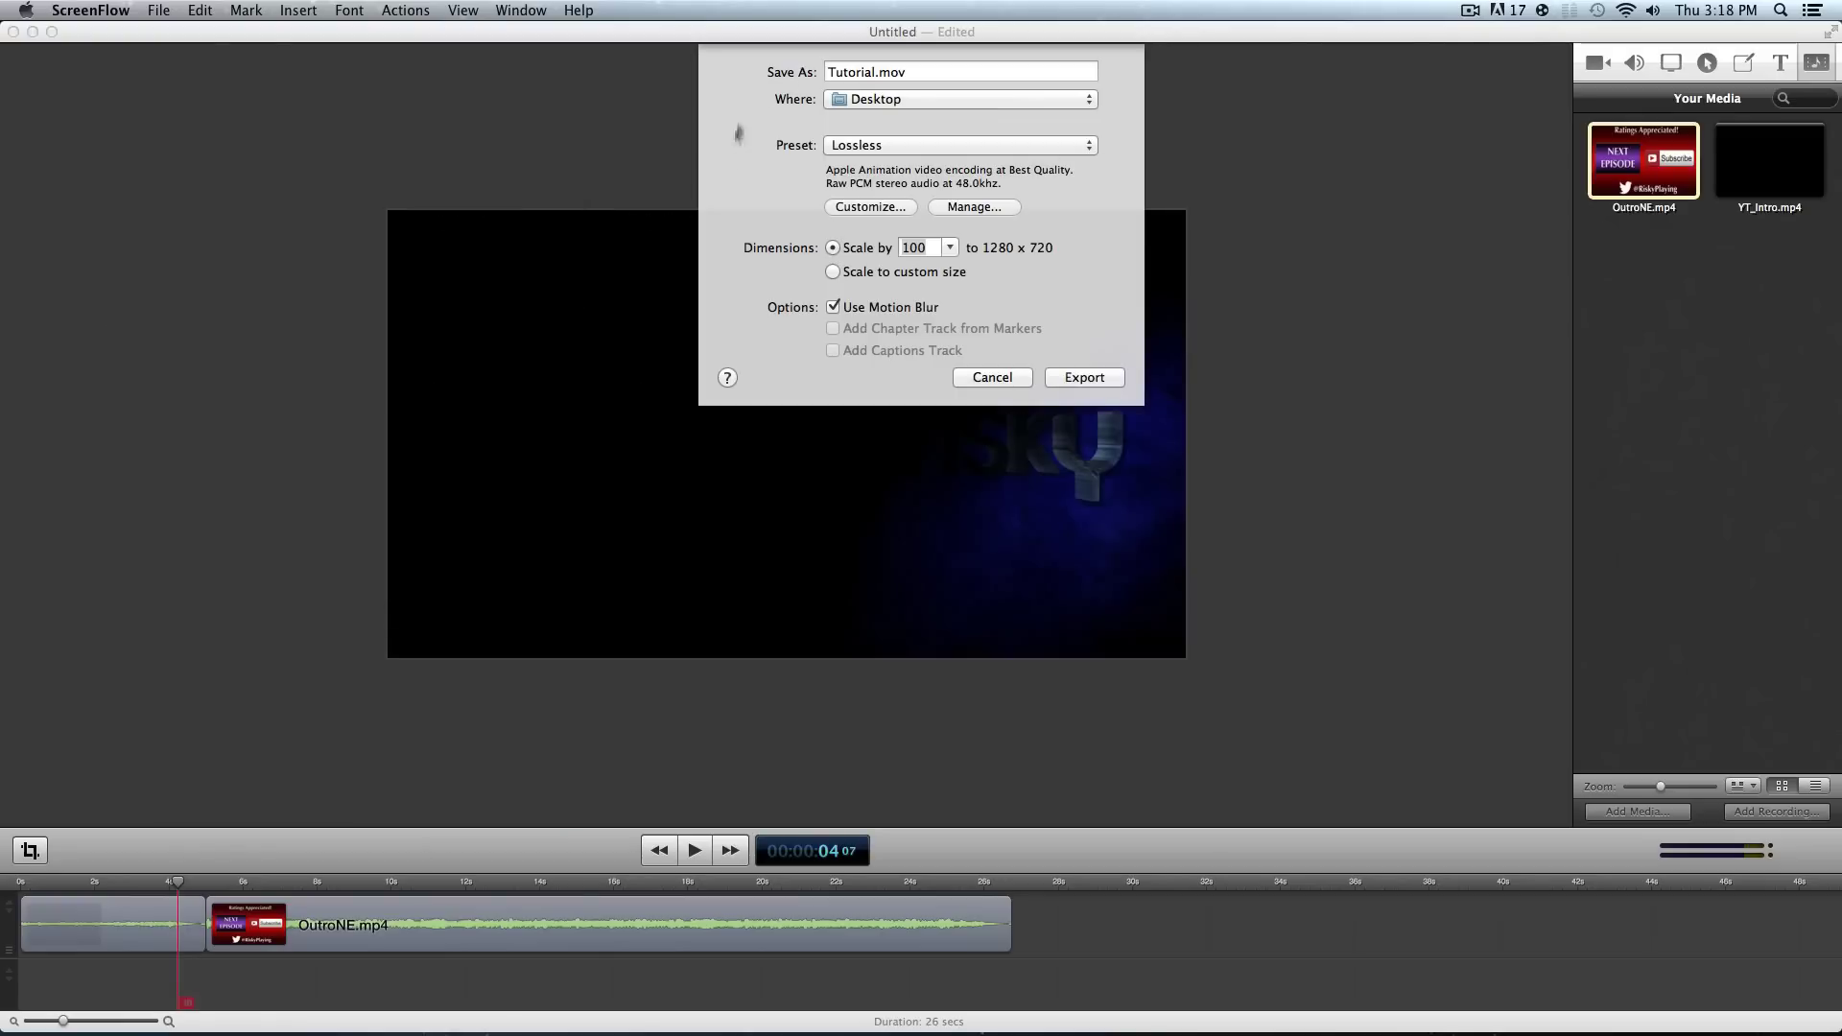
Set the preset back to 720p after briefly trying 1080p, and export Tutorial.mp4
click(909, 146)
click(959, 263)
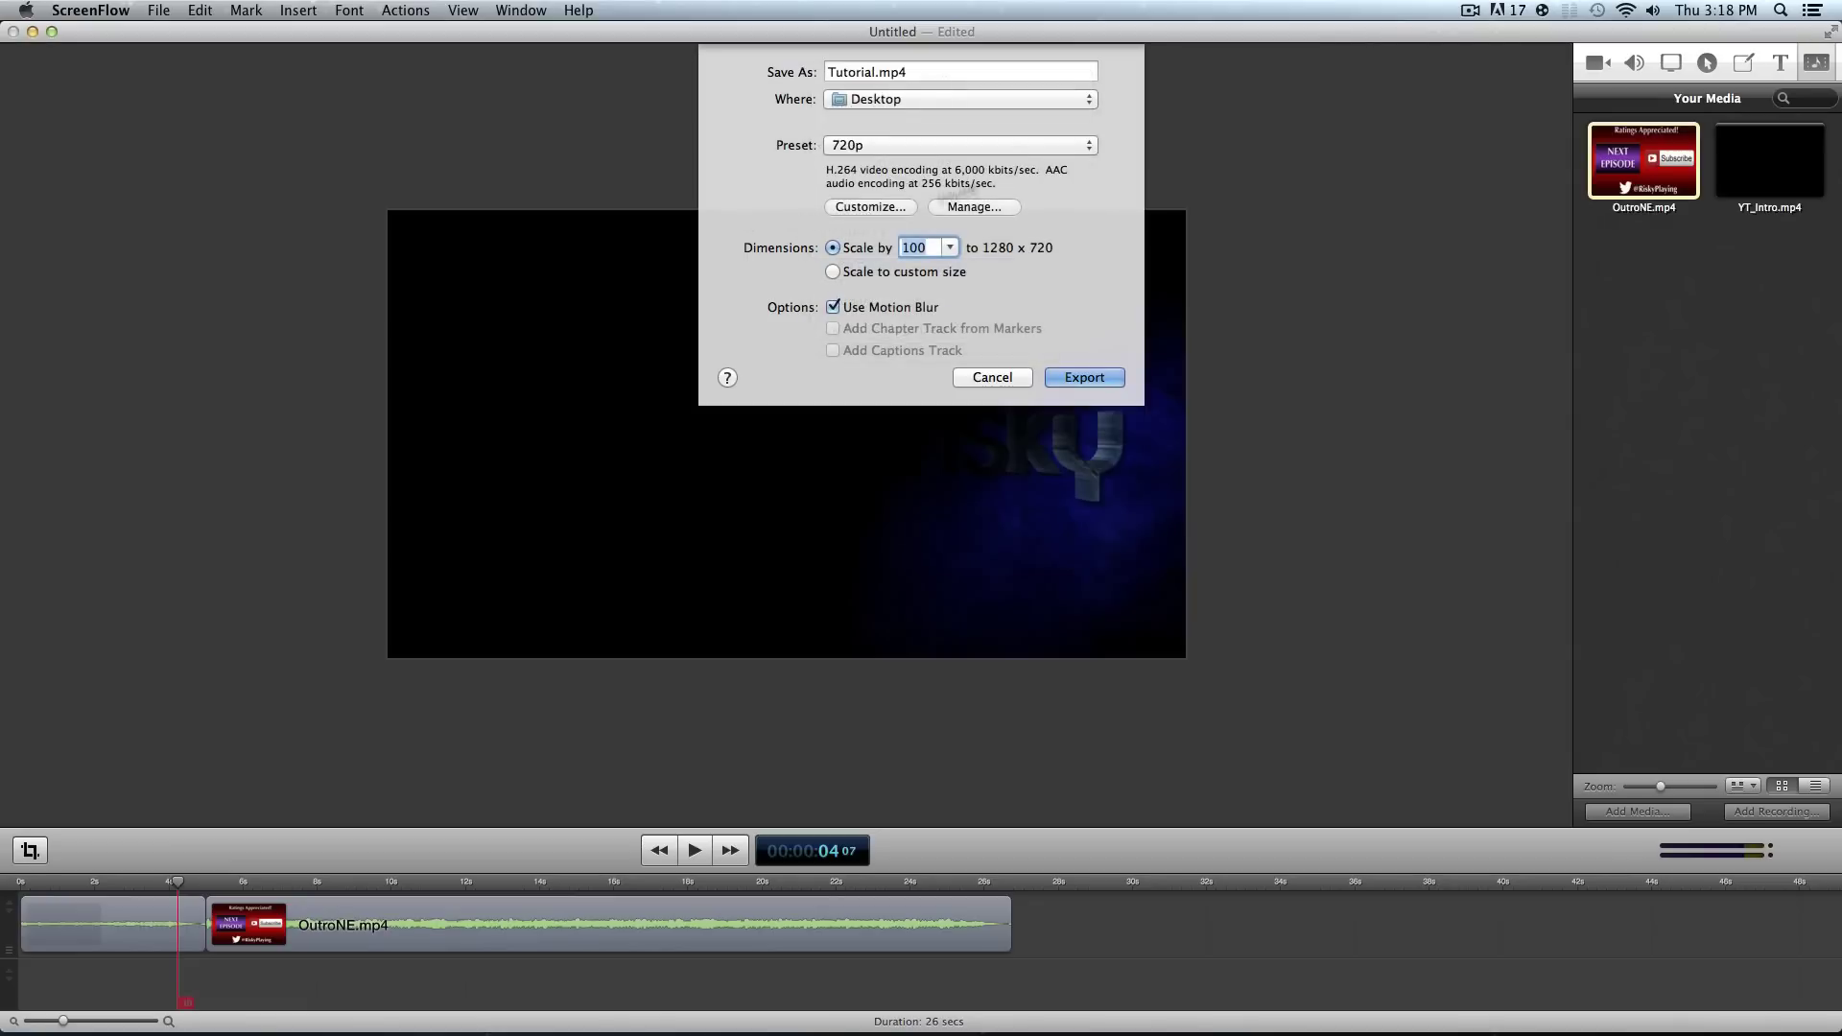
click(1021, 146)
click(970, 163)
click(917, 149)
click(902, 128)
click(1074, 376)
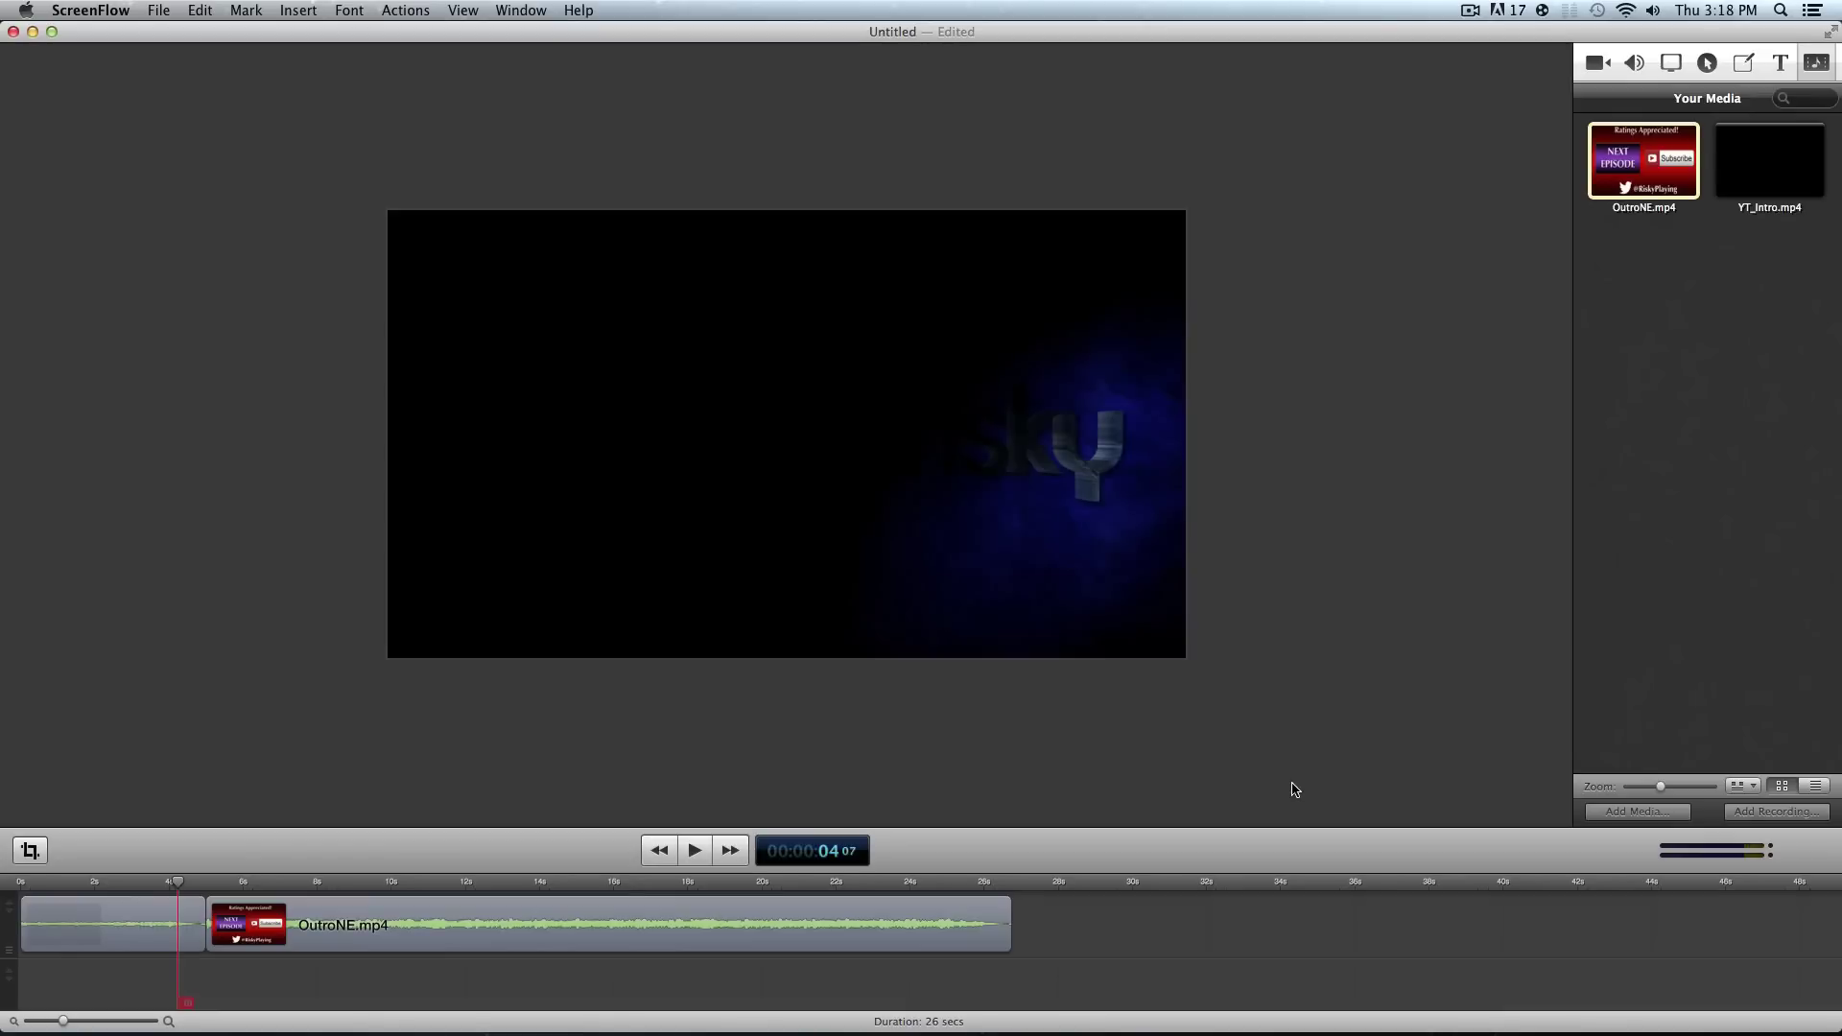
Quit ScreenFlow, discarding the project's unsaved changes
click(91, 10)
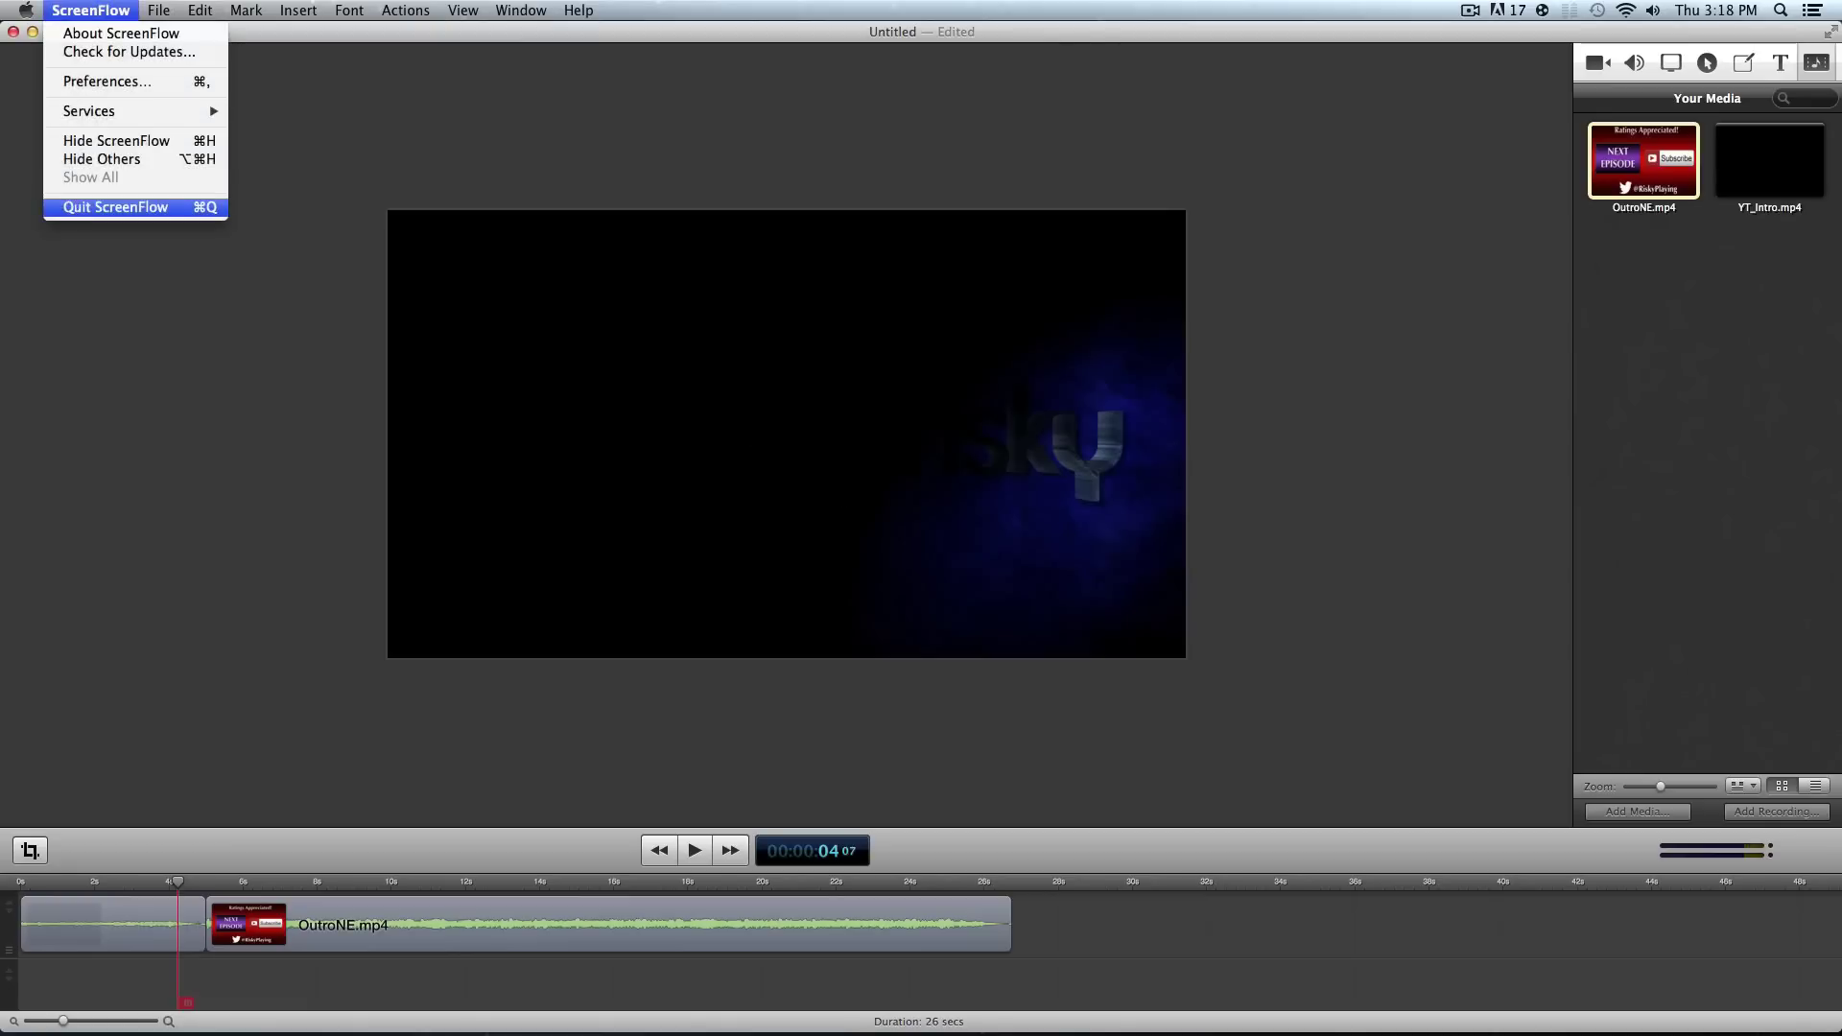
click(73, 203)
click(839, 230)
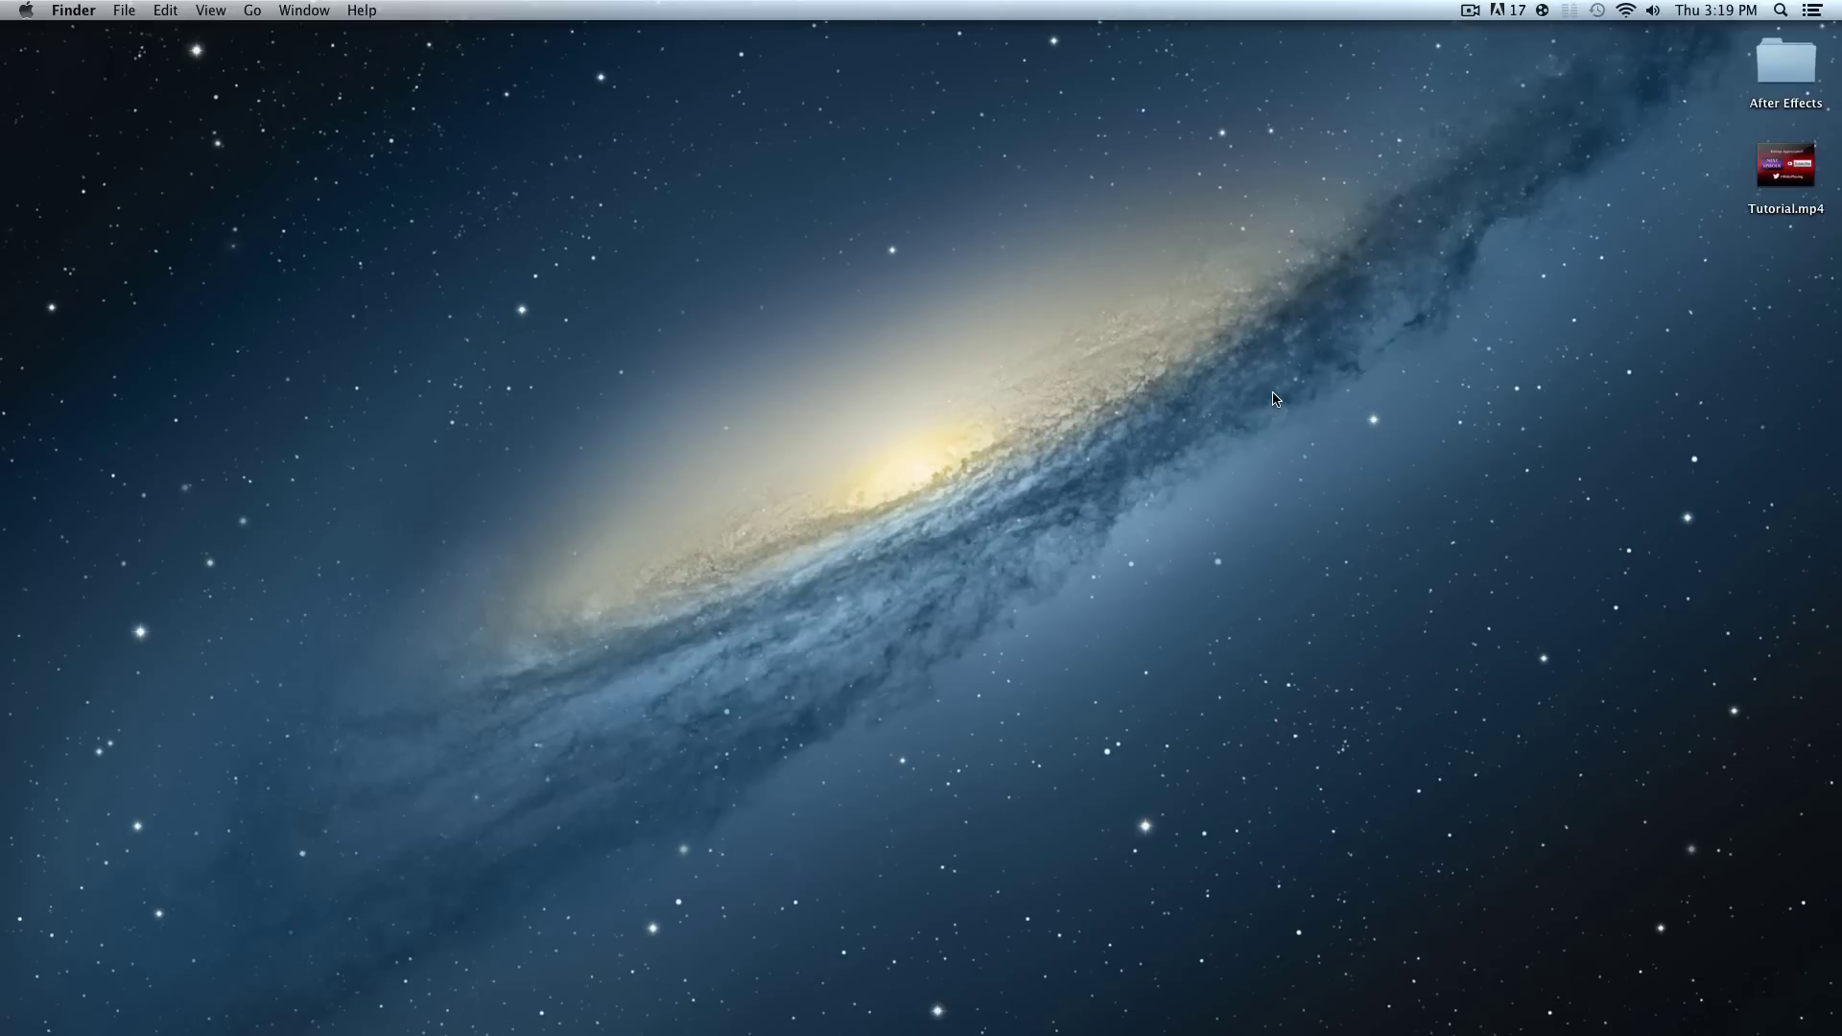
Go to YouTube in a new Chrome tab and open the video upload page
mouse_move(1130, 1028)
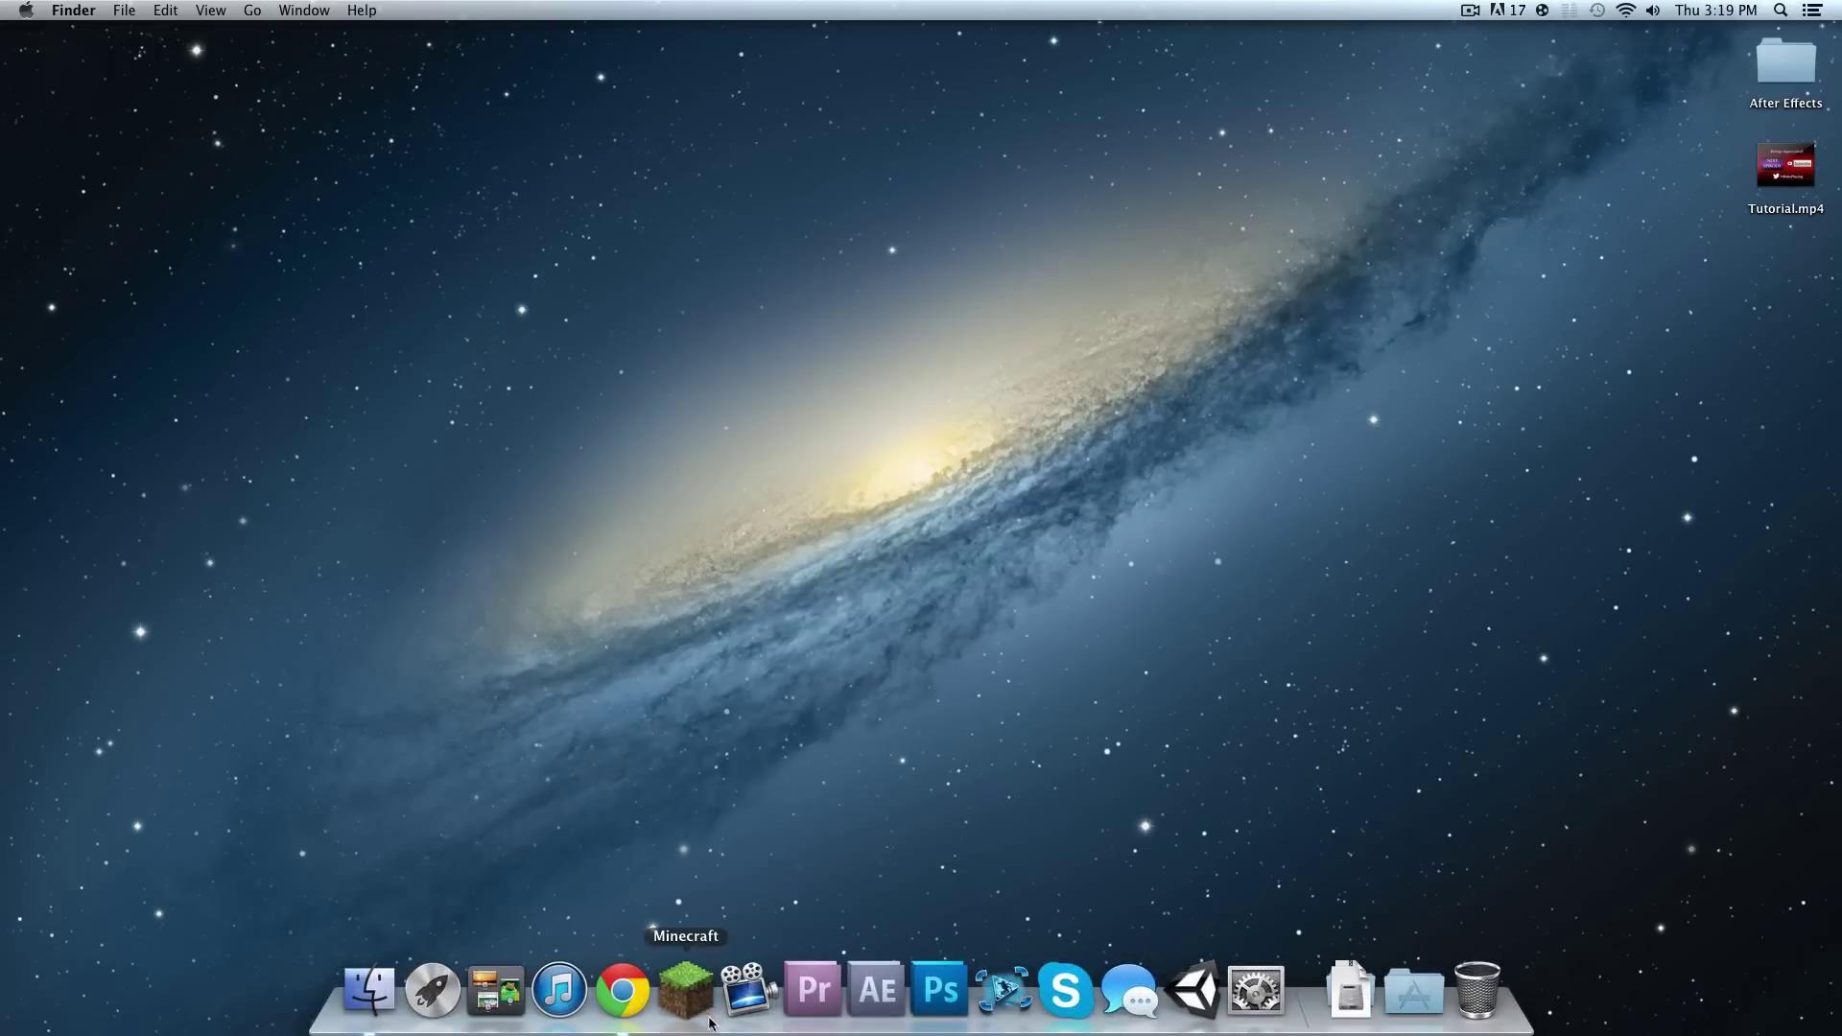
click(618, 1015)
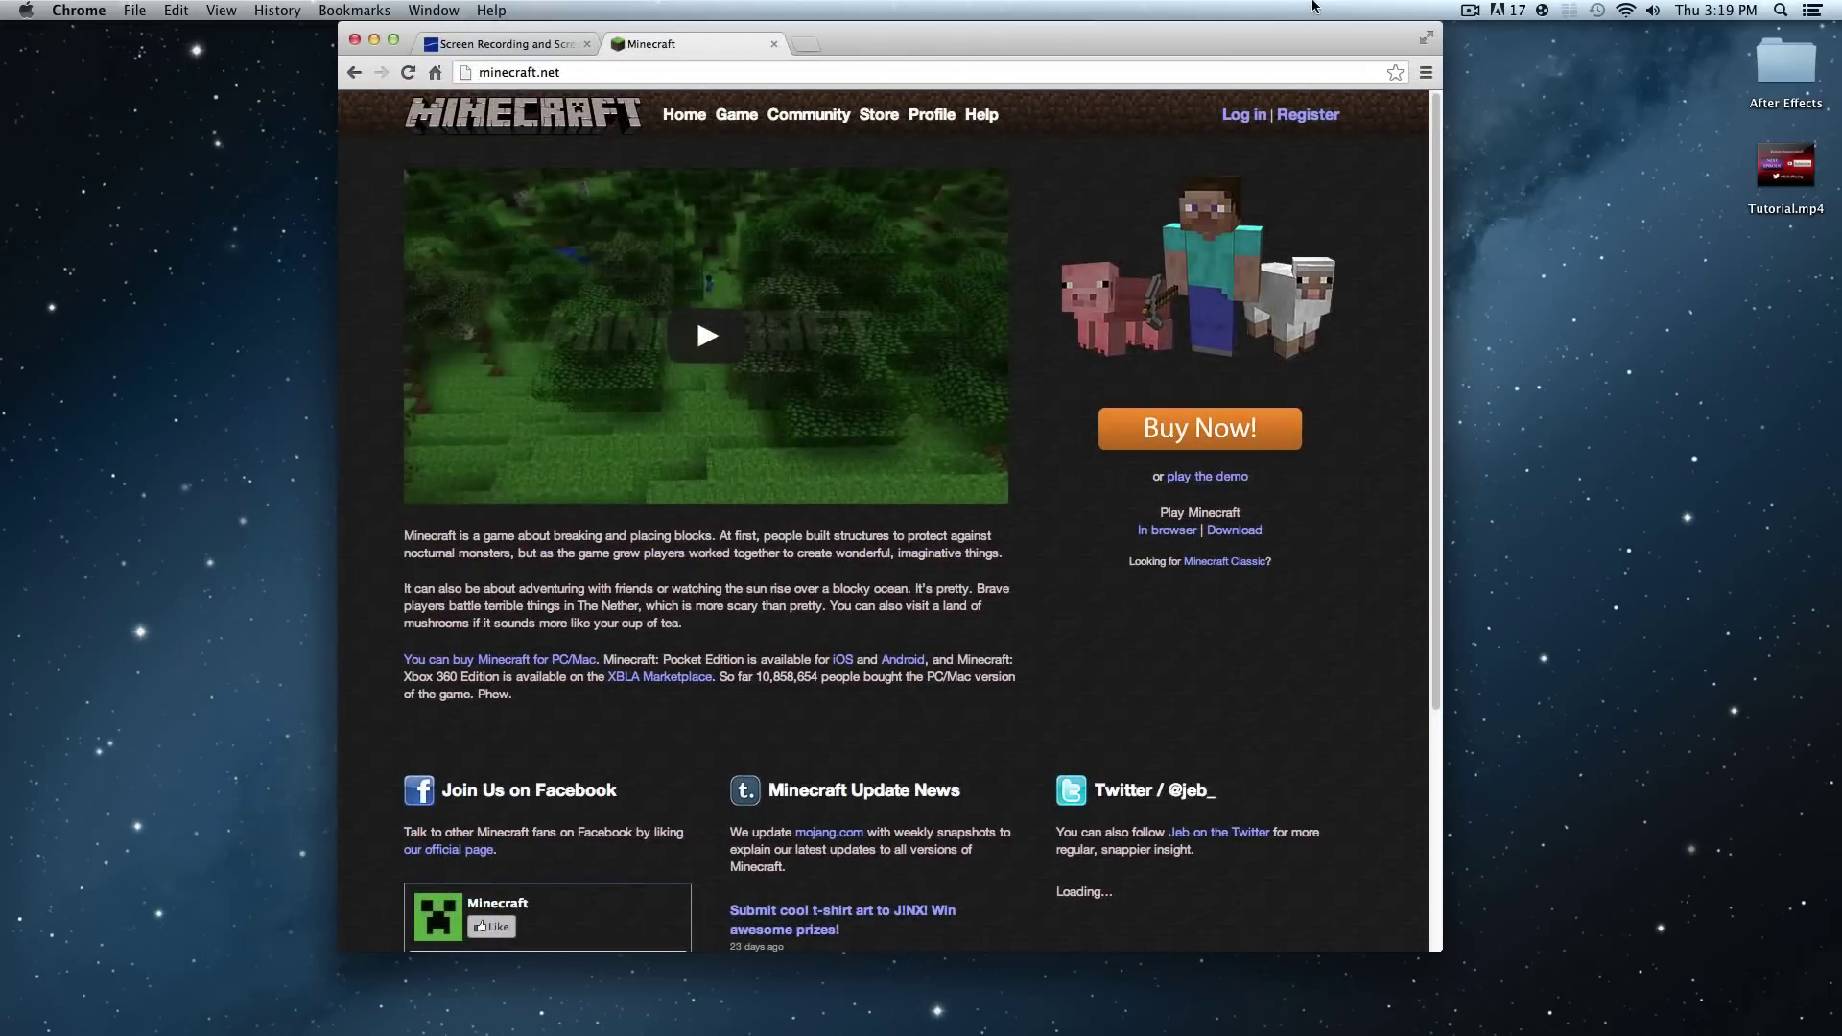
click(807, 44)
text(youtube.com)
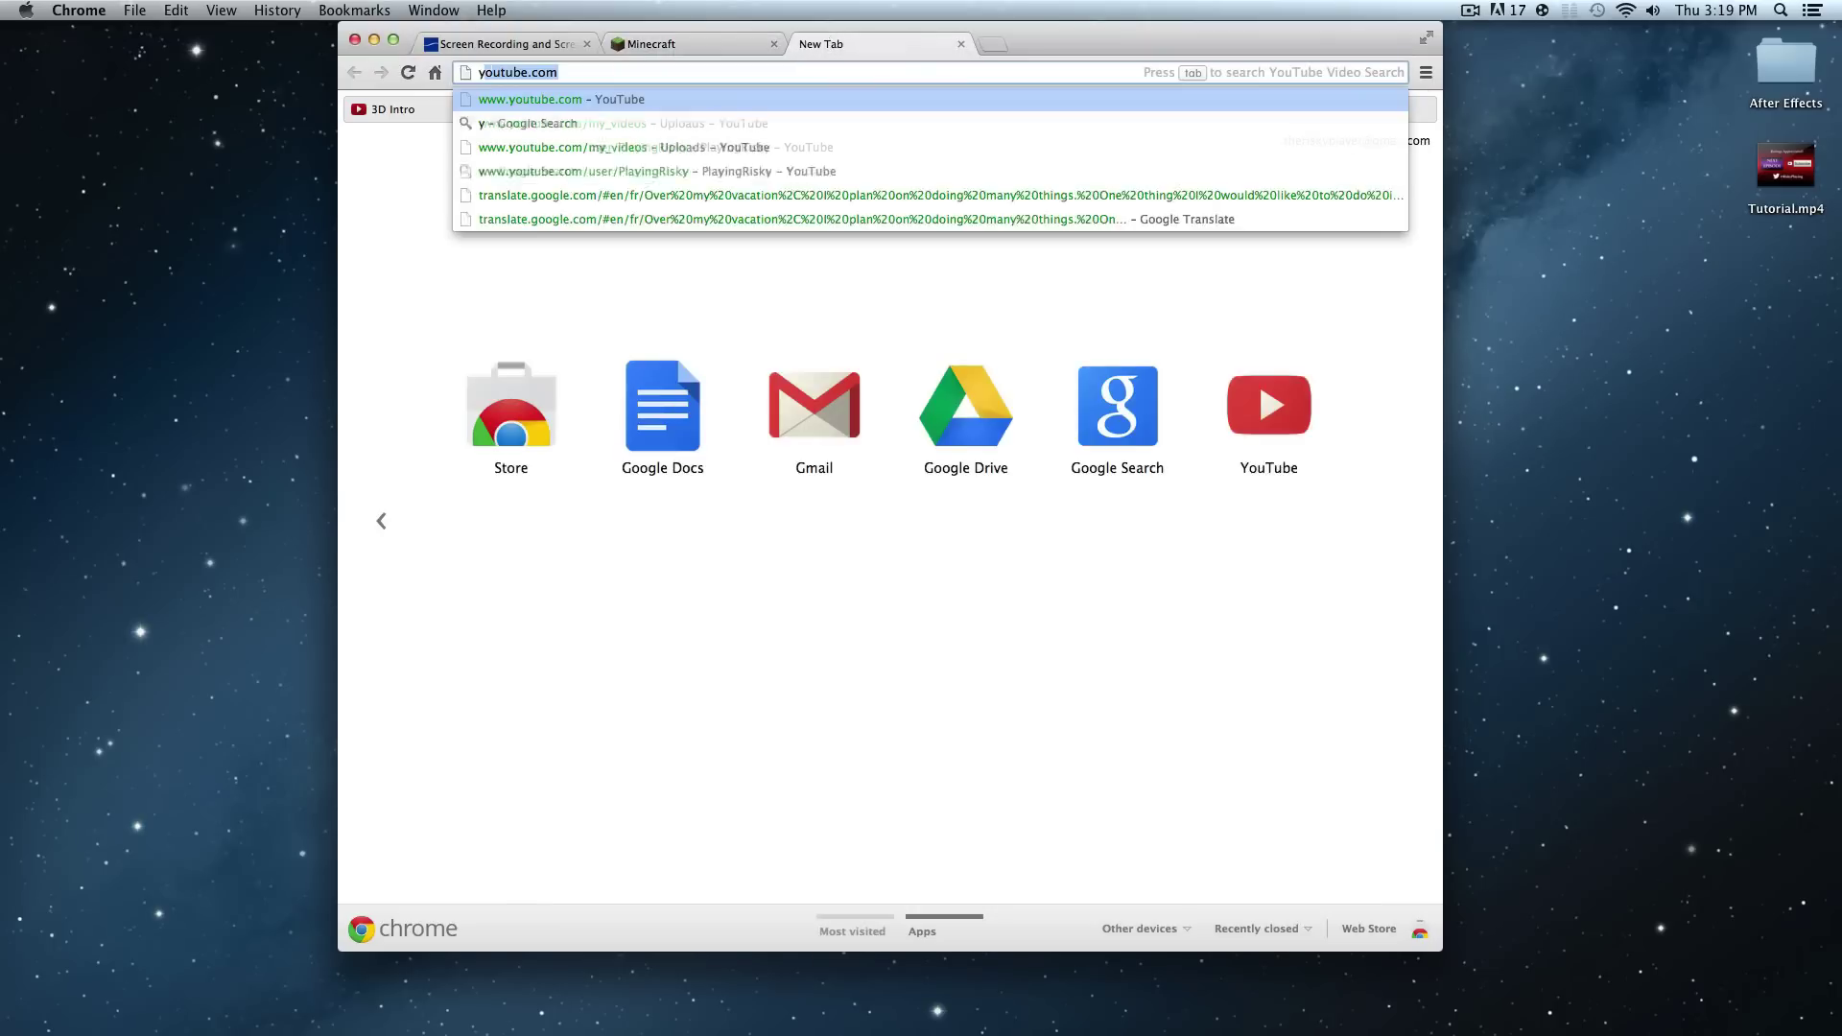
key(Return)
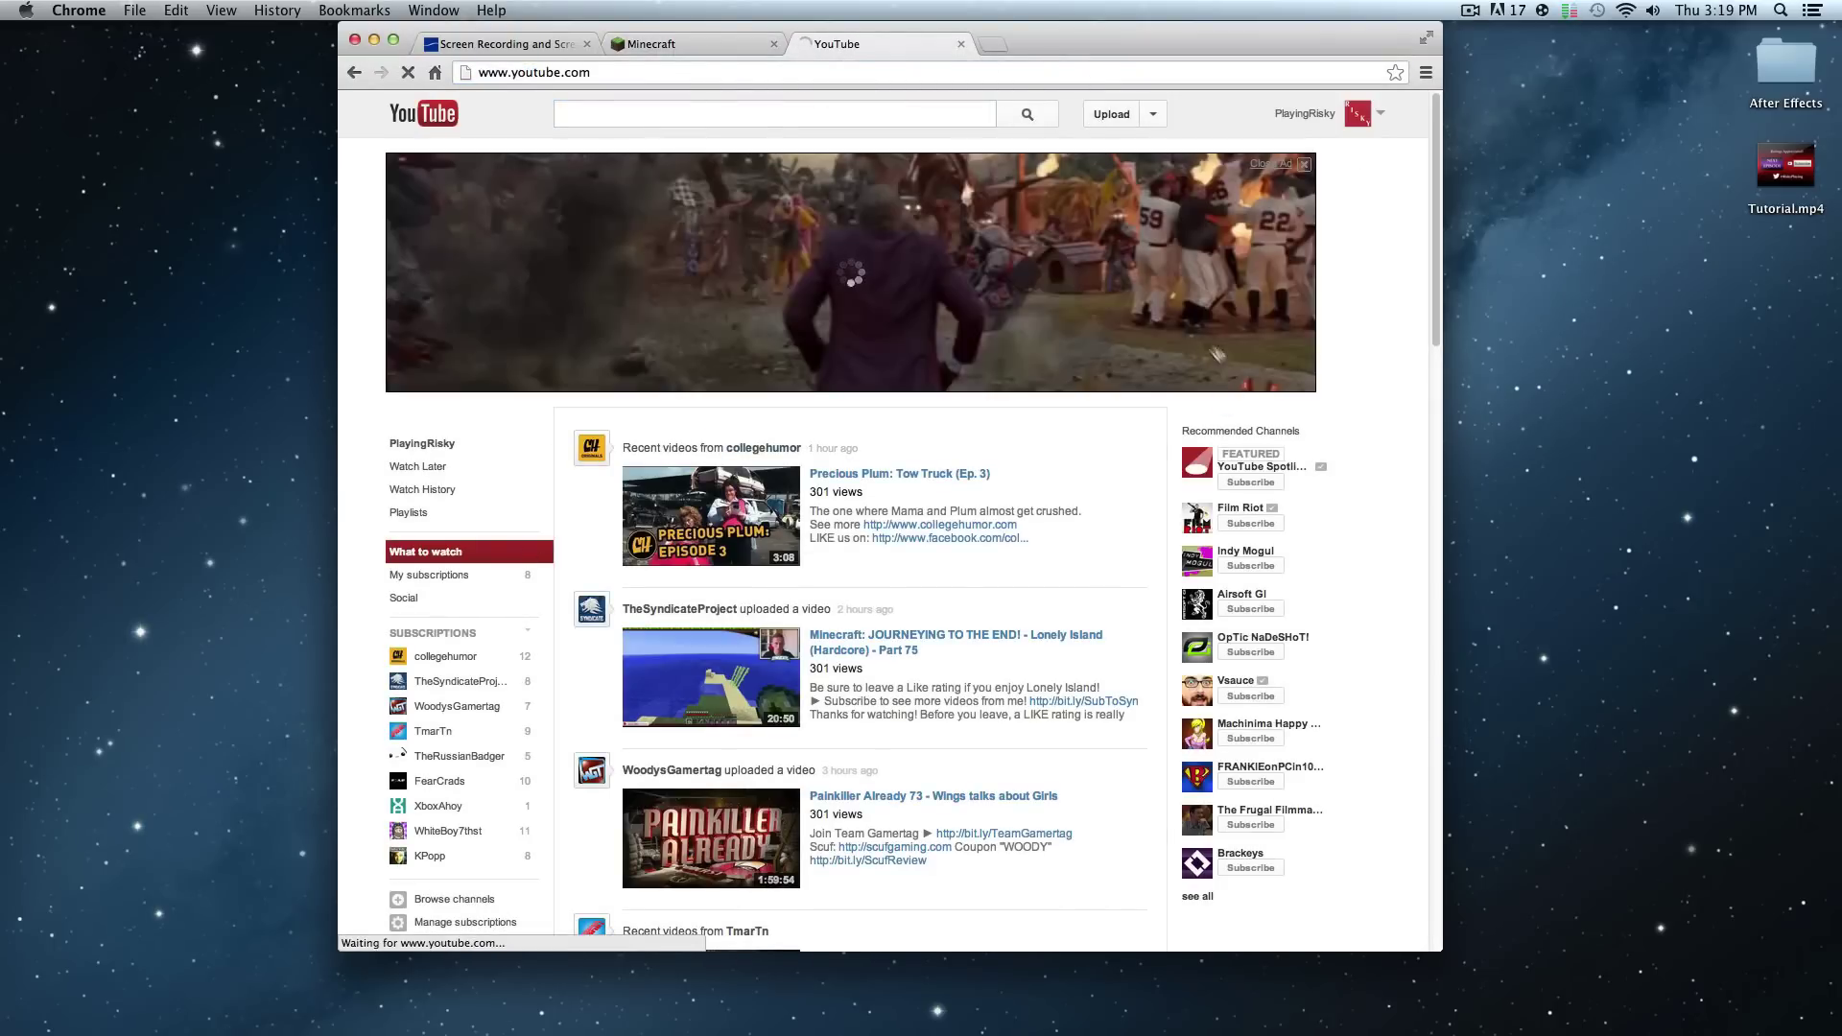
click(1112, 113)
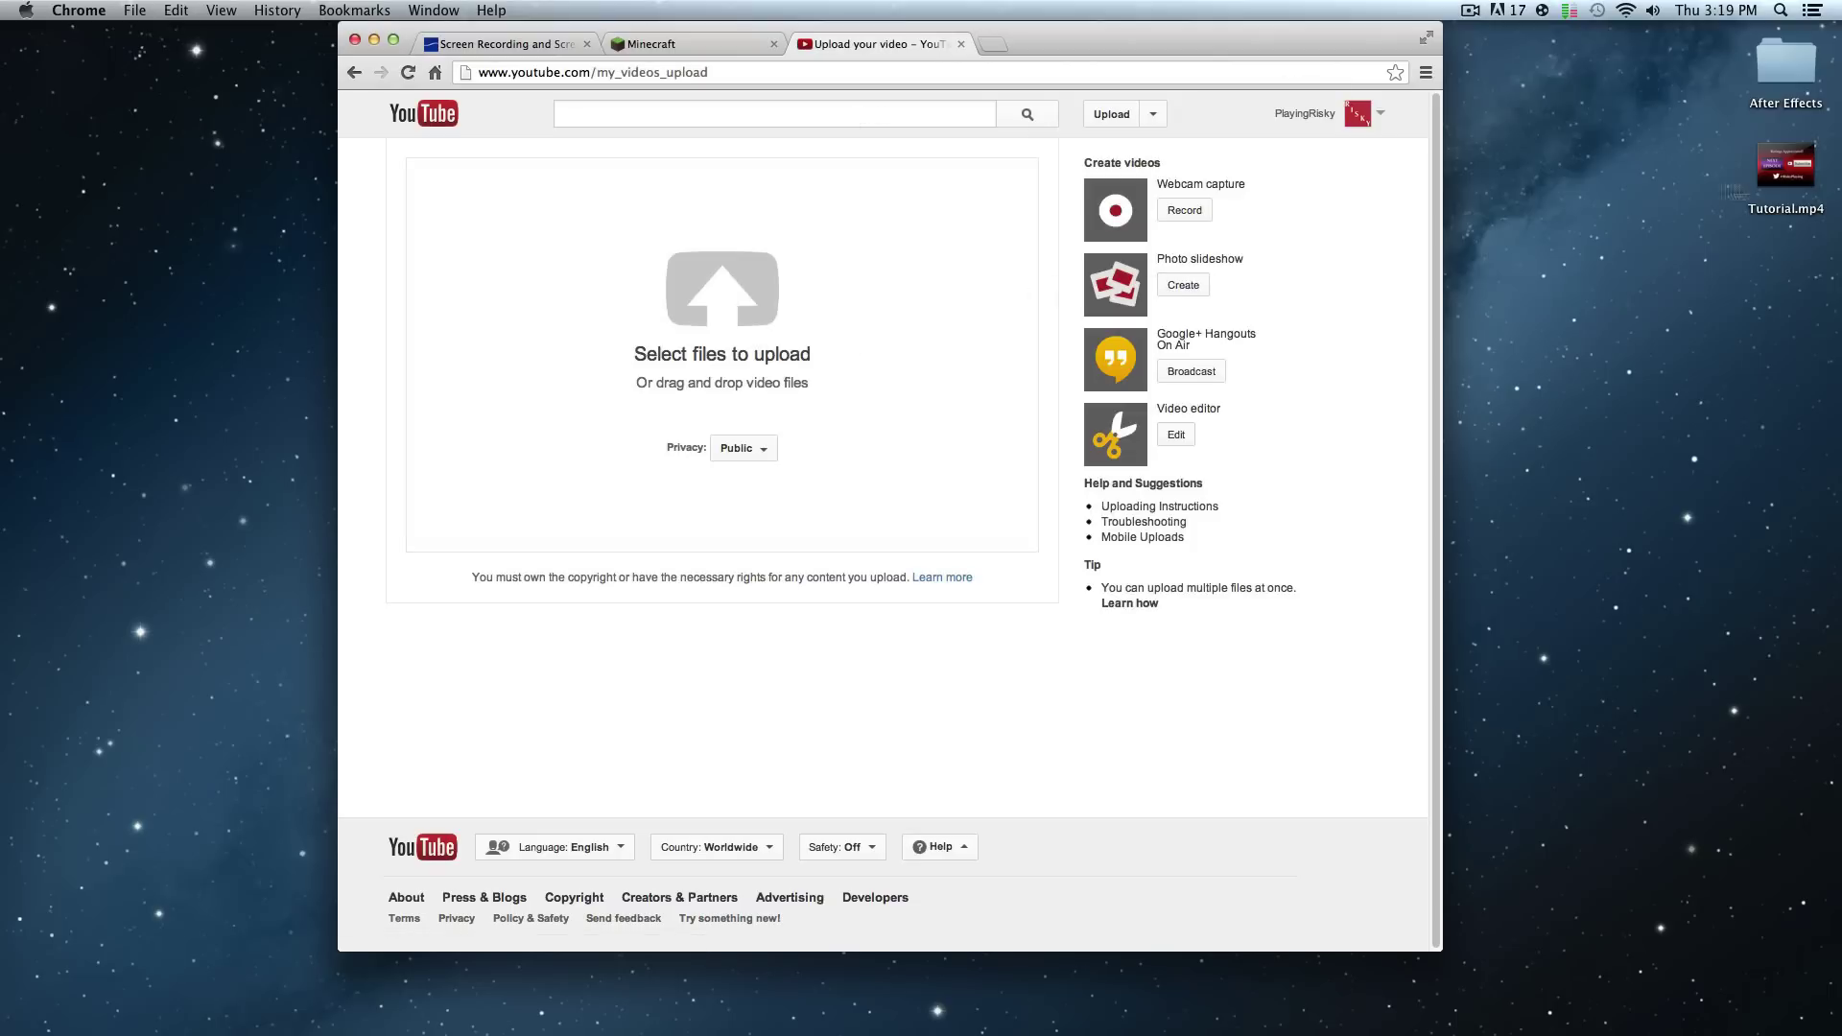
Drop Tutorial.mp4 into the uploader and set its category to Film & Animation
drag(1786, 165, 764, 317)
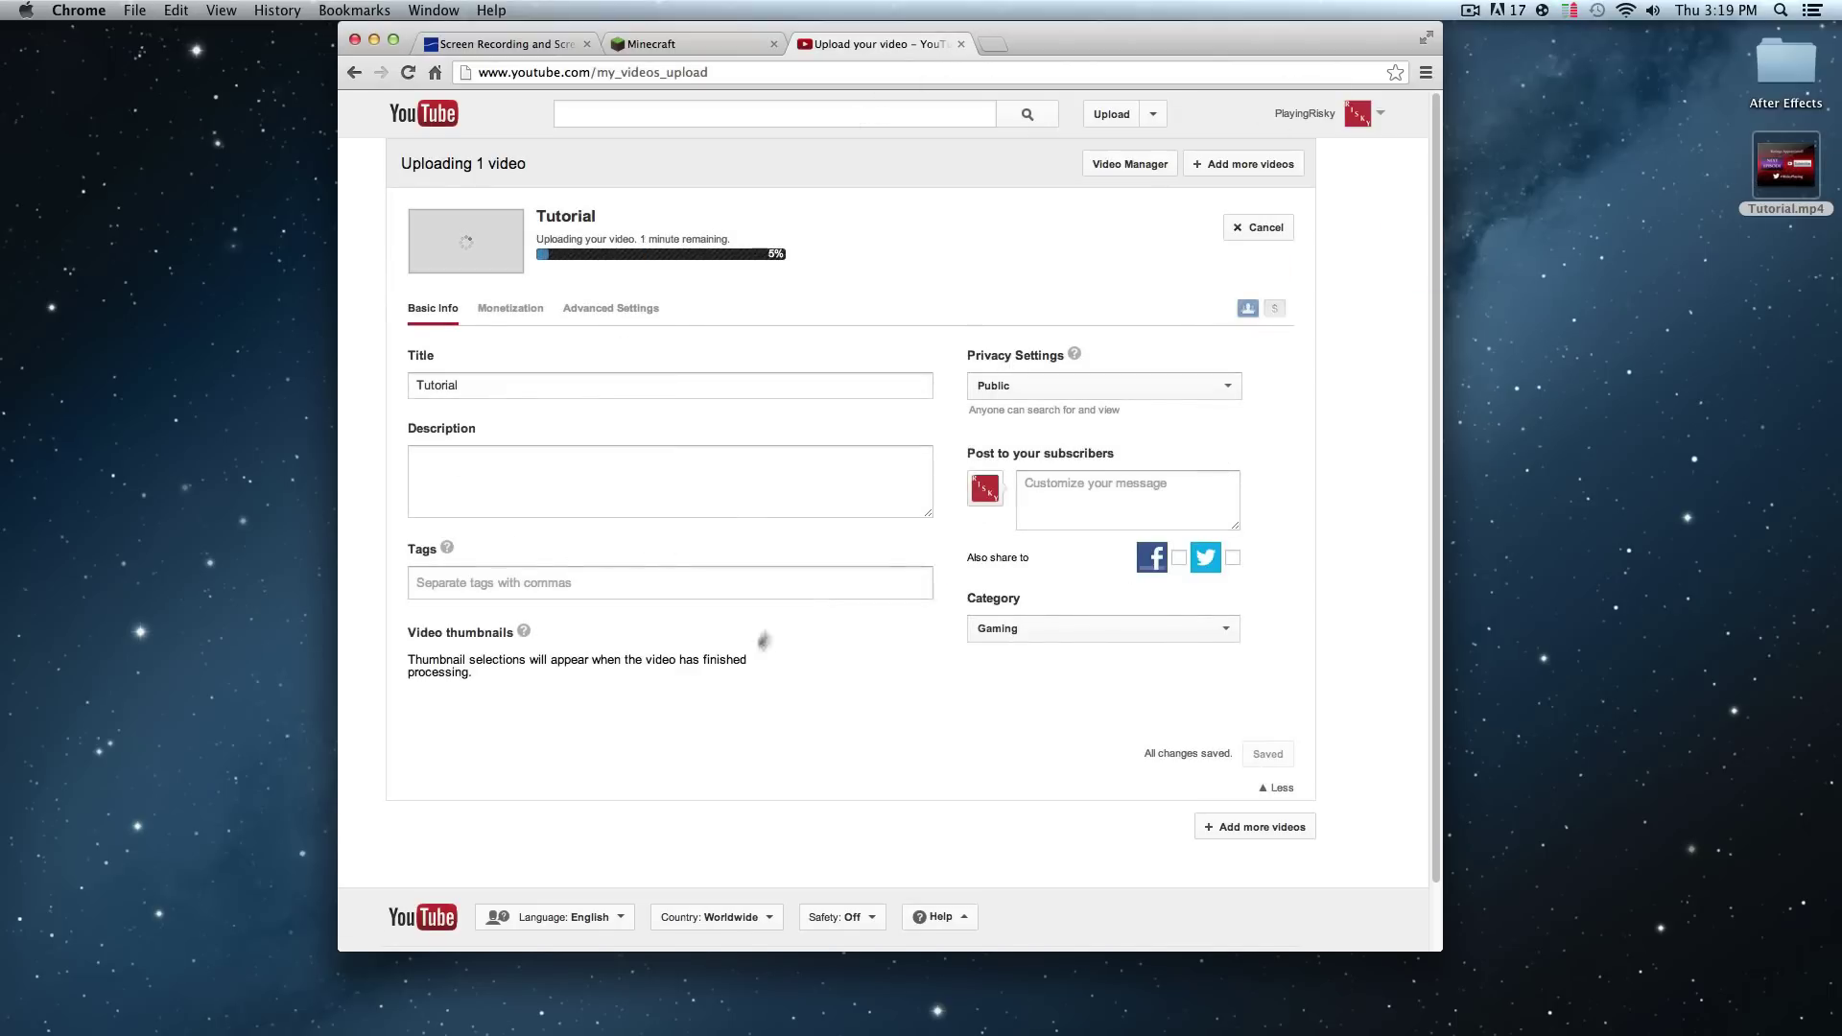
click(1023, 628)
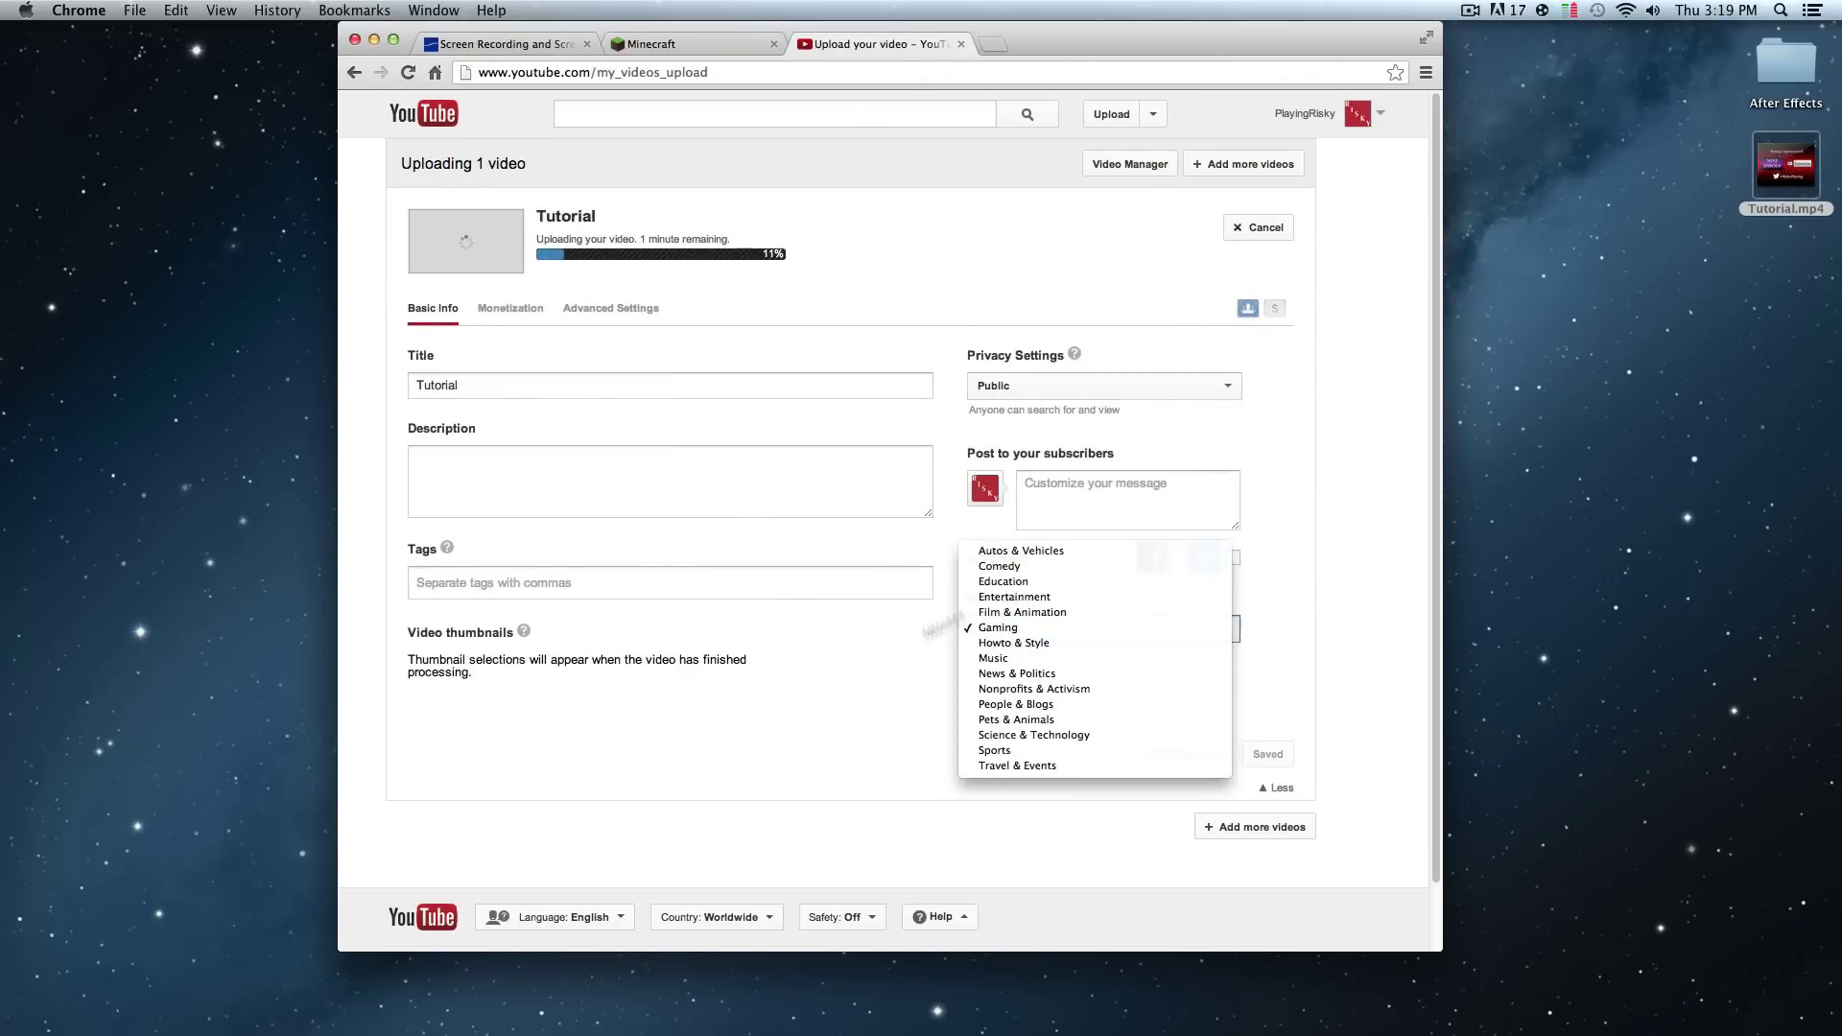
click(1025, 612)
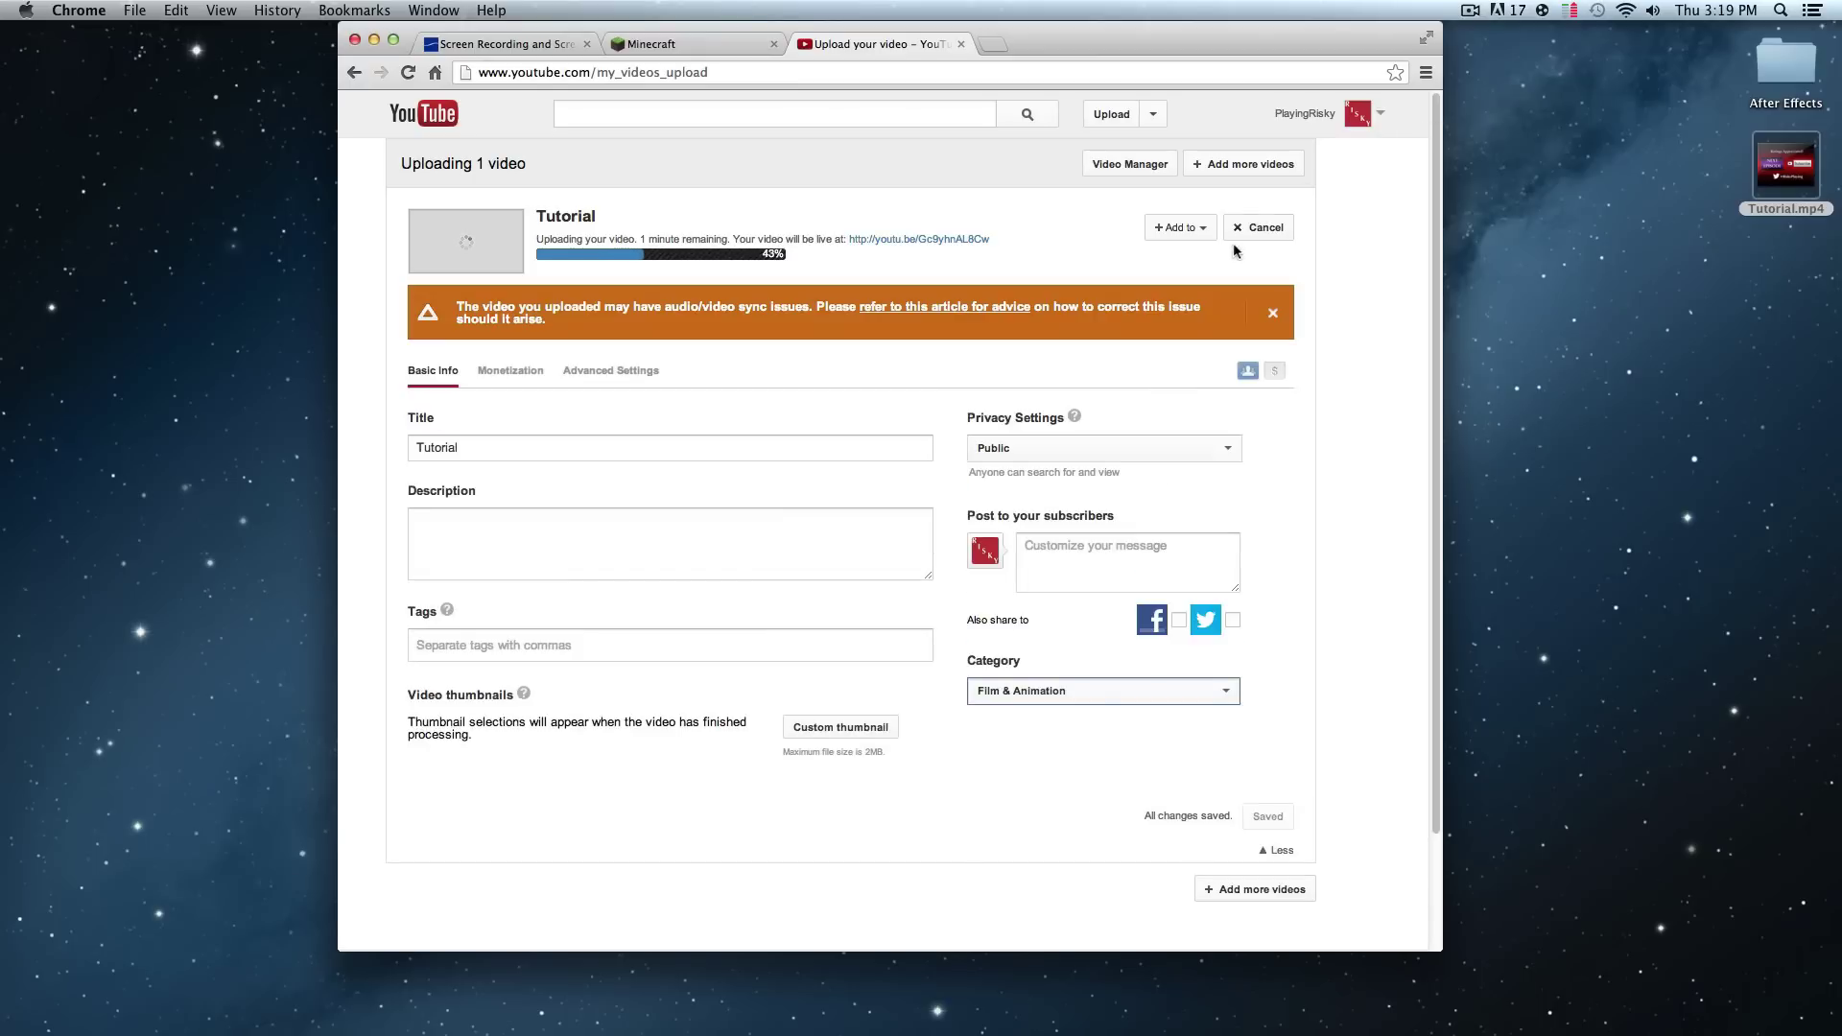
Cancel the running Tutorial upload, confirm it, and close the upload tab
click(1258, 228)
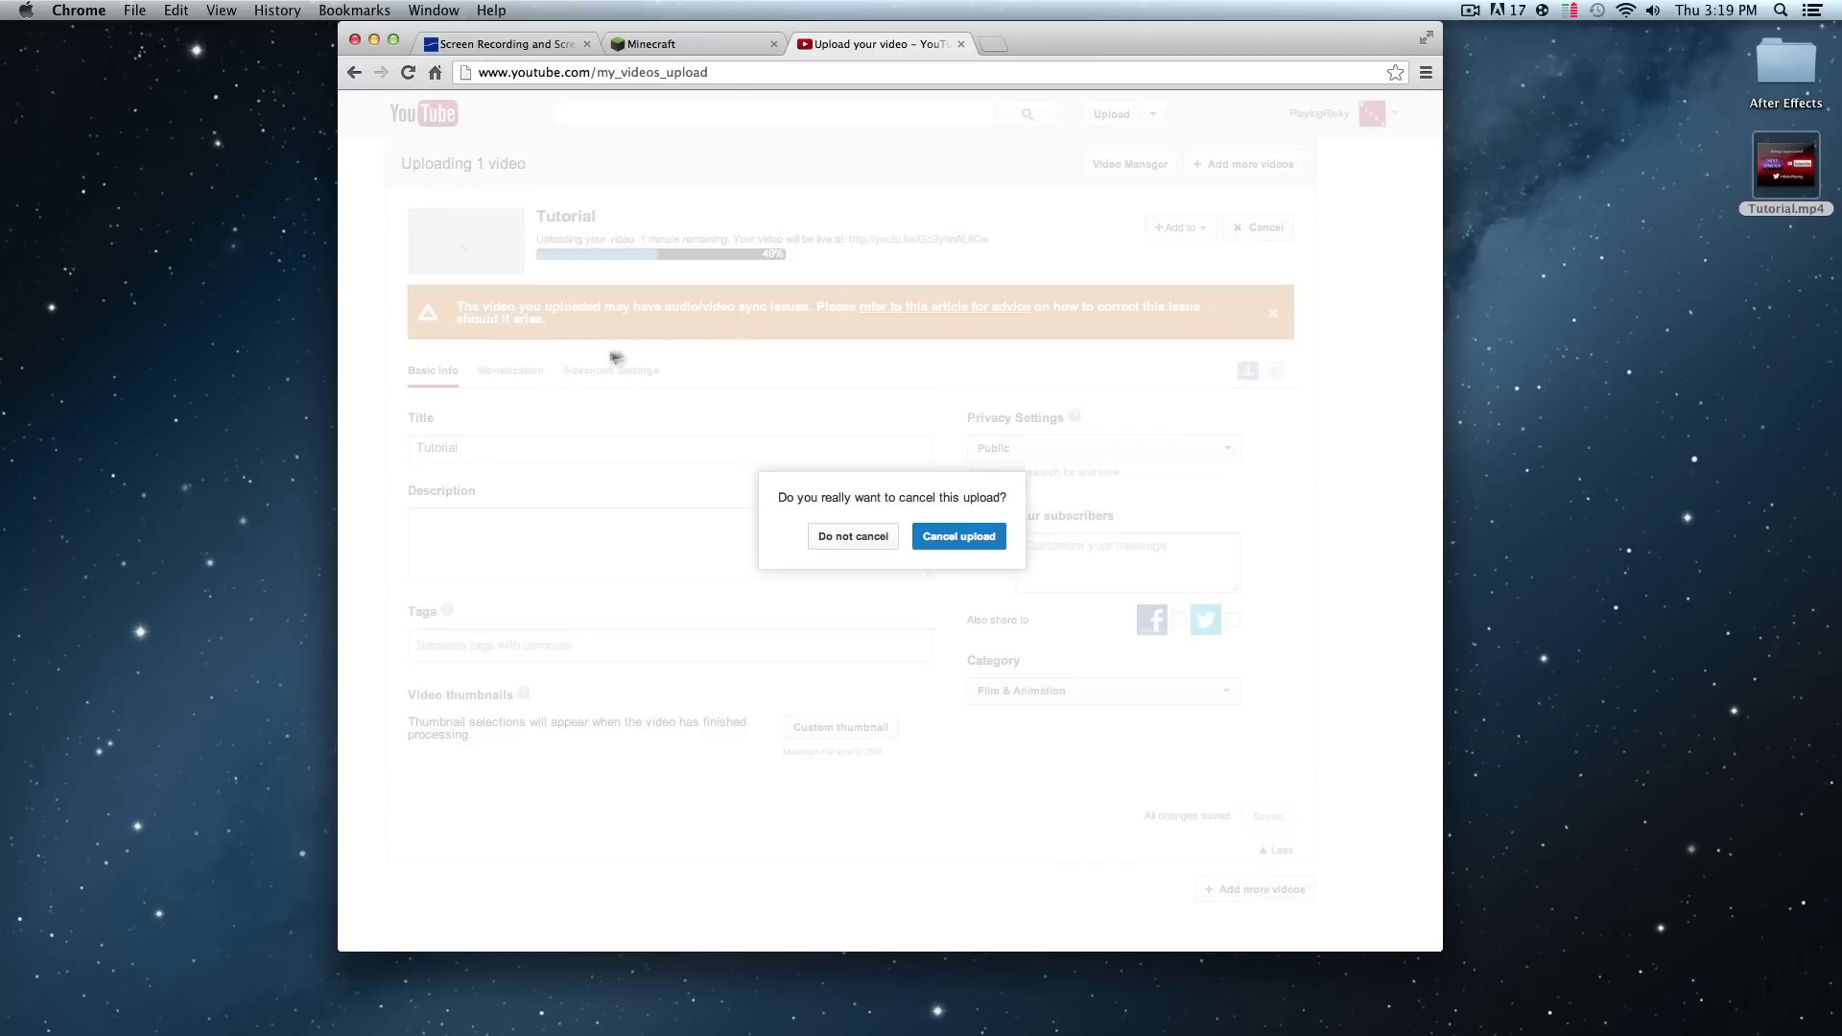
click(935, 538)
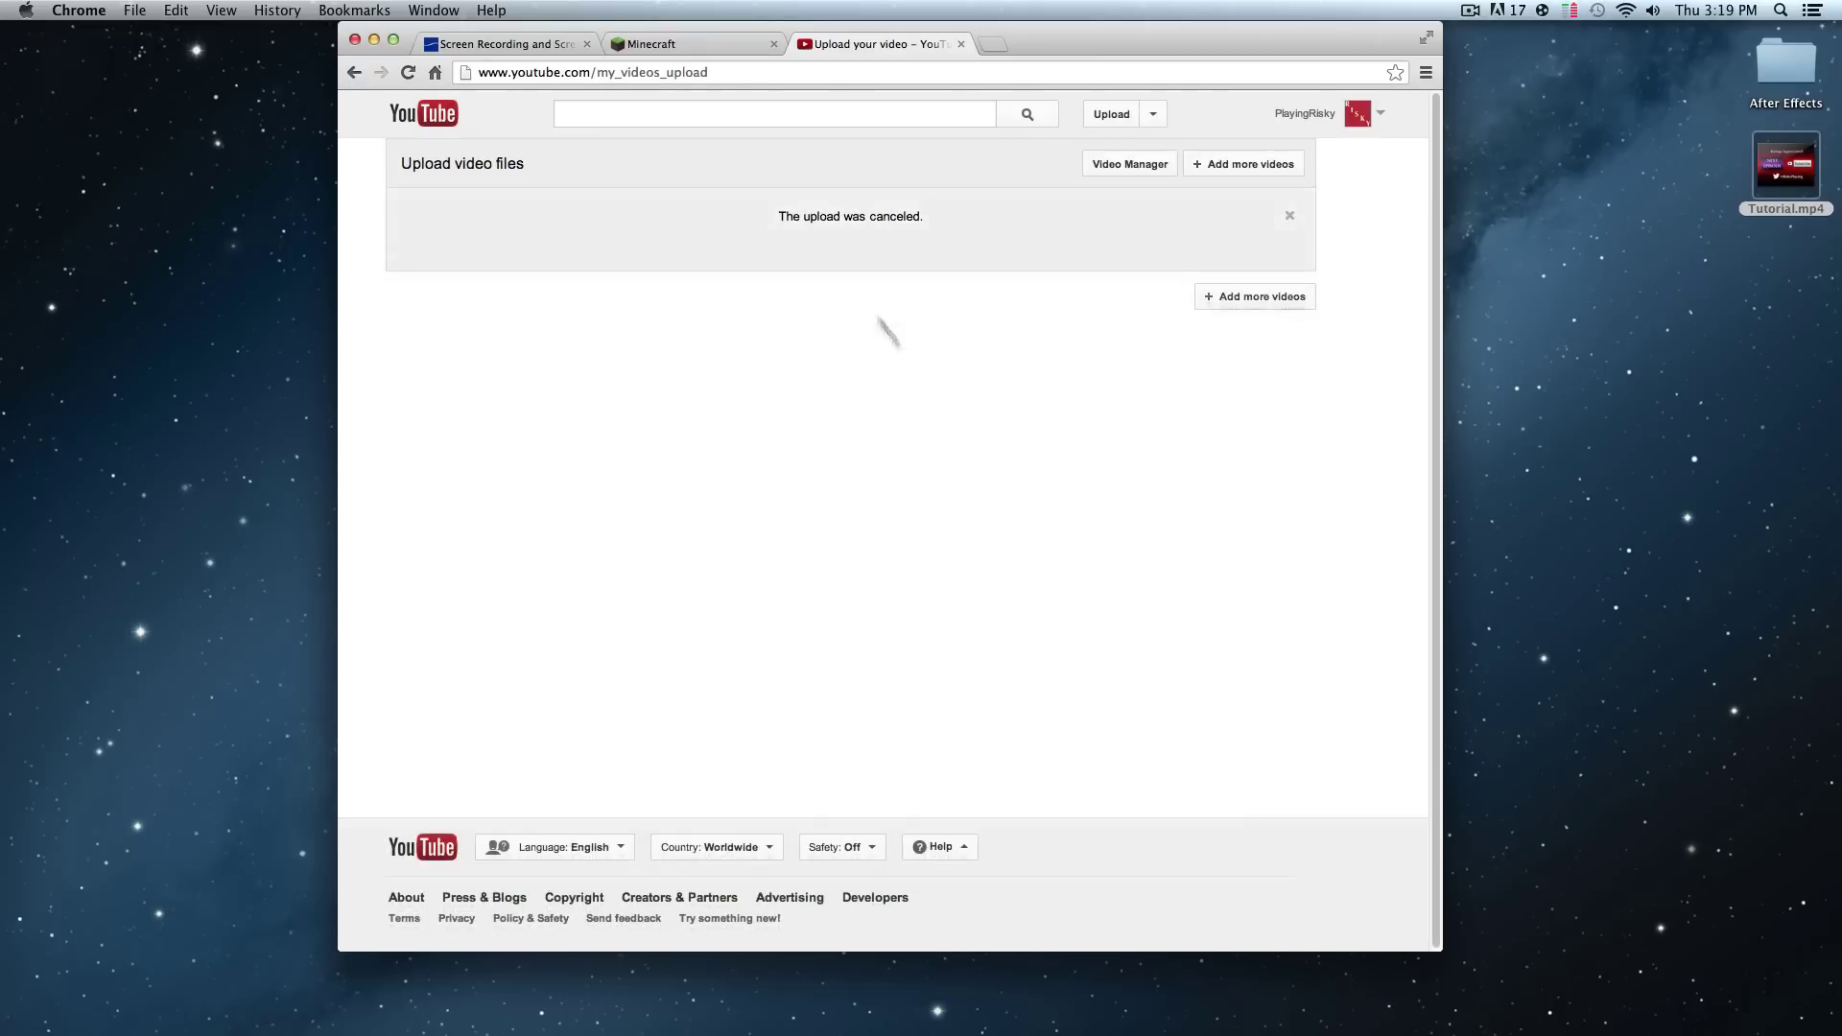
click(961, 44)
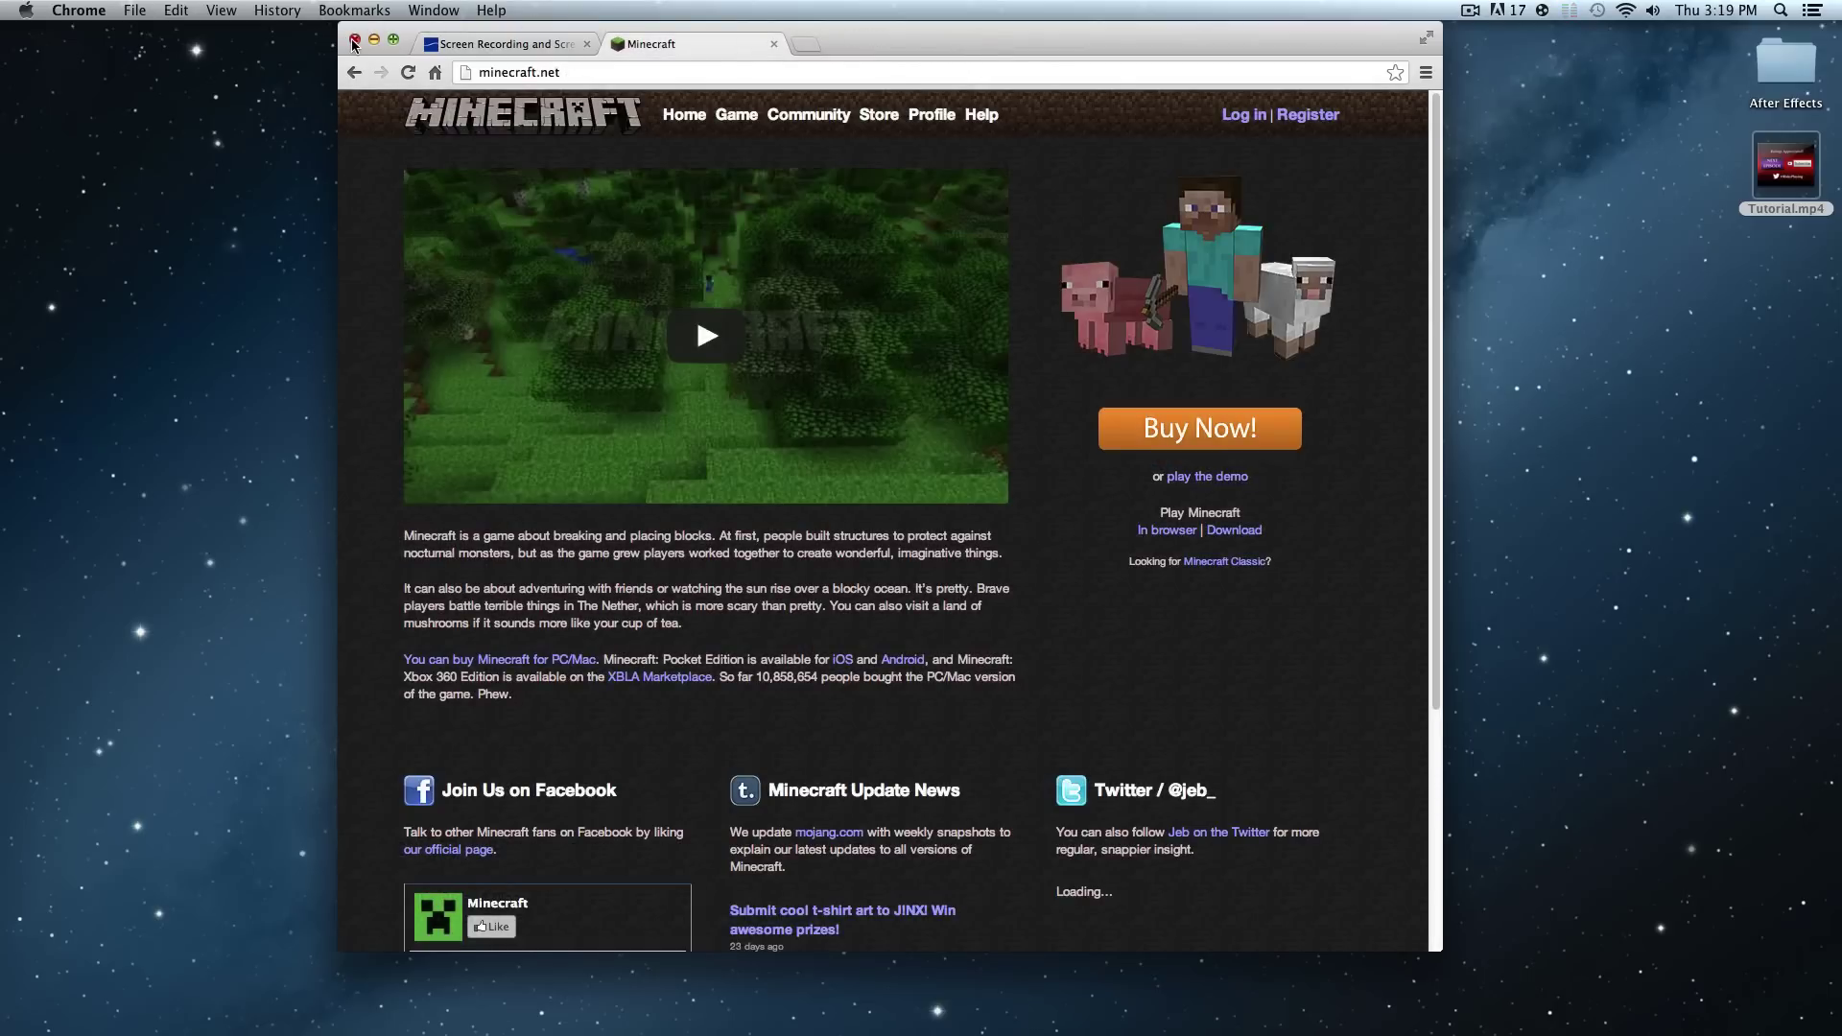
Quit Google Chrome, deselect Tutorial.mp4, and turn Dock hiding off from the Dock separator
click(78, 9)
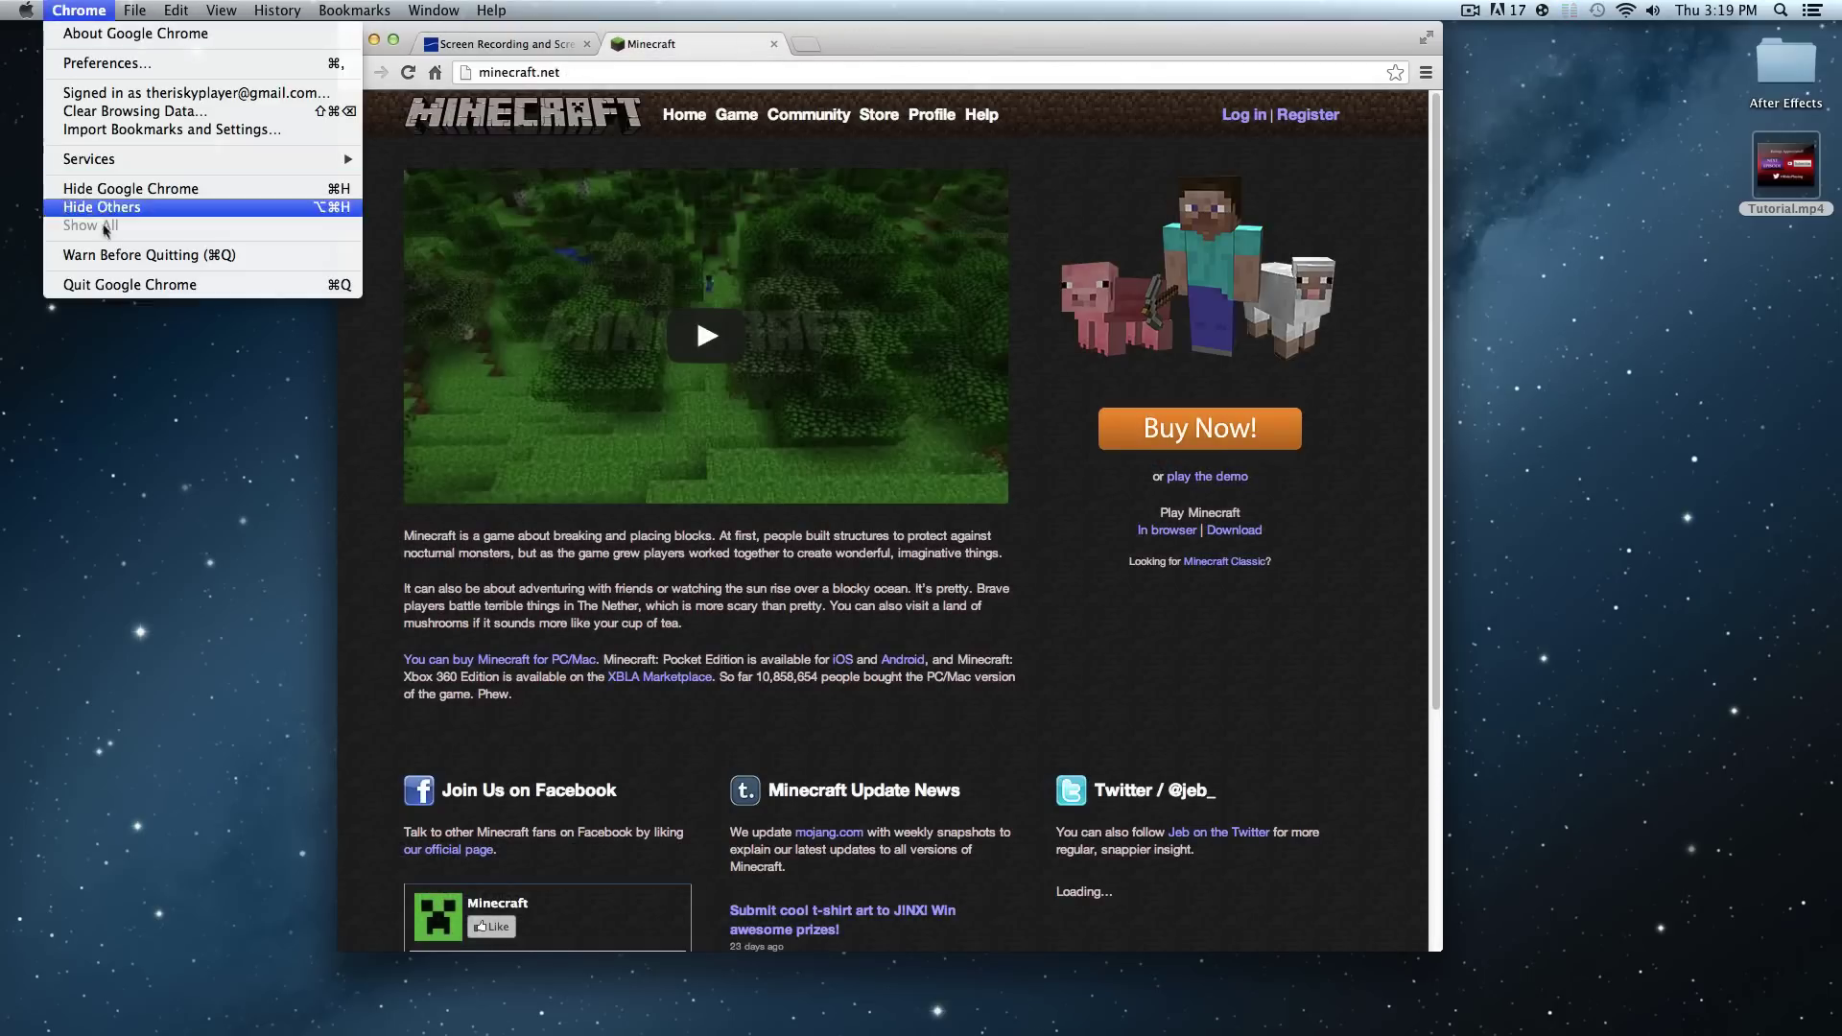
click(150, 284)
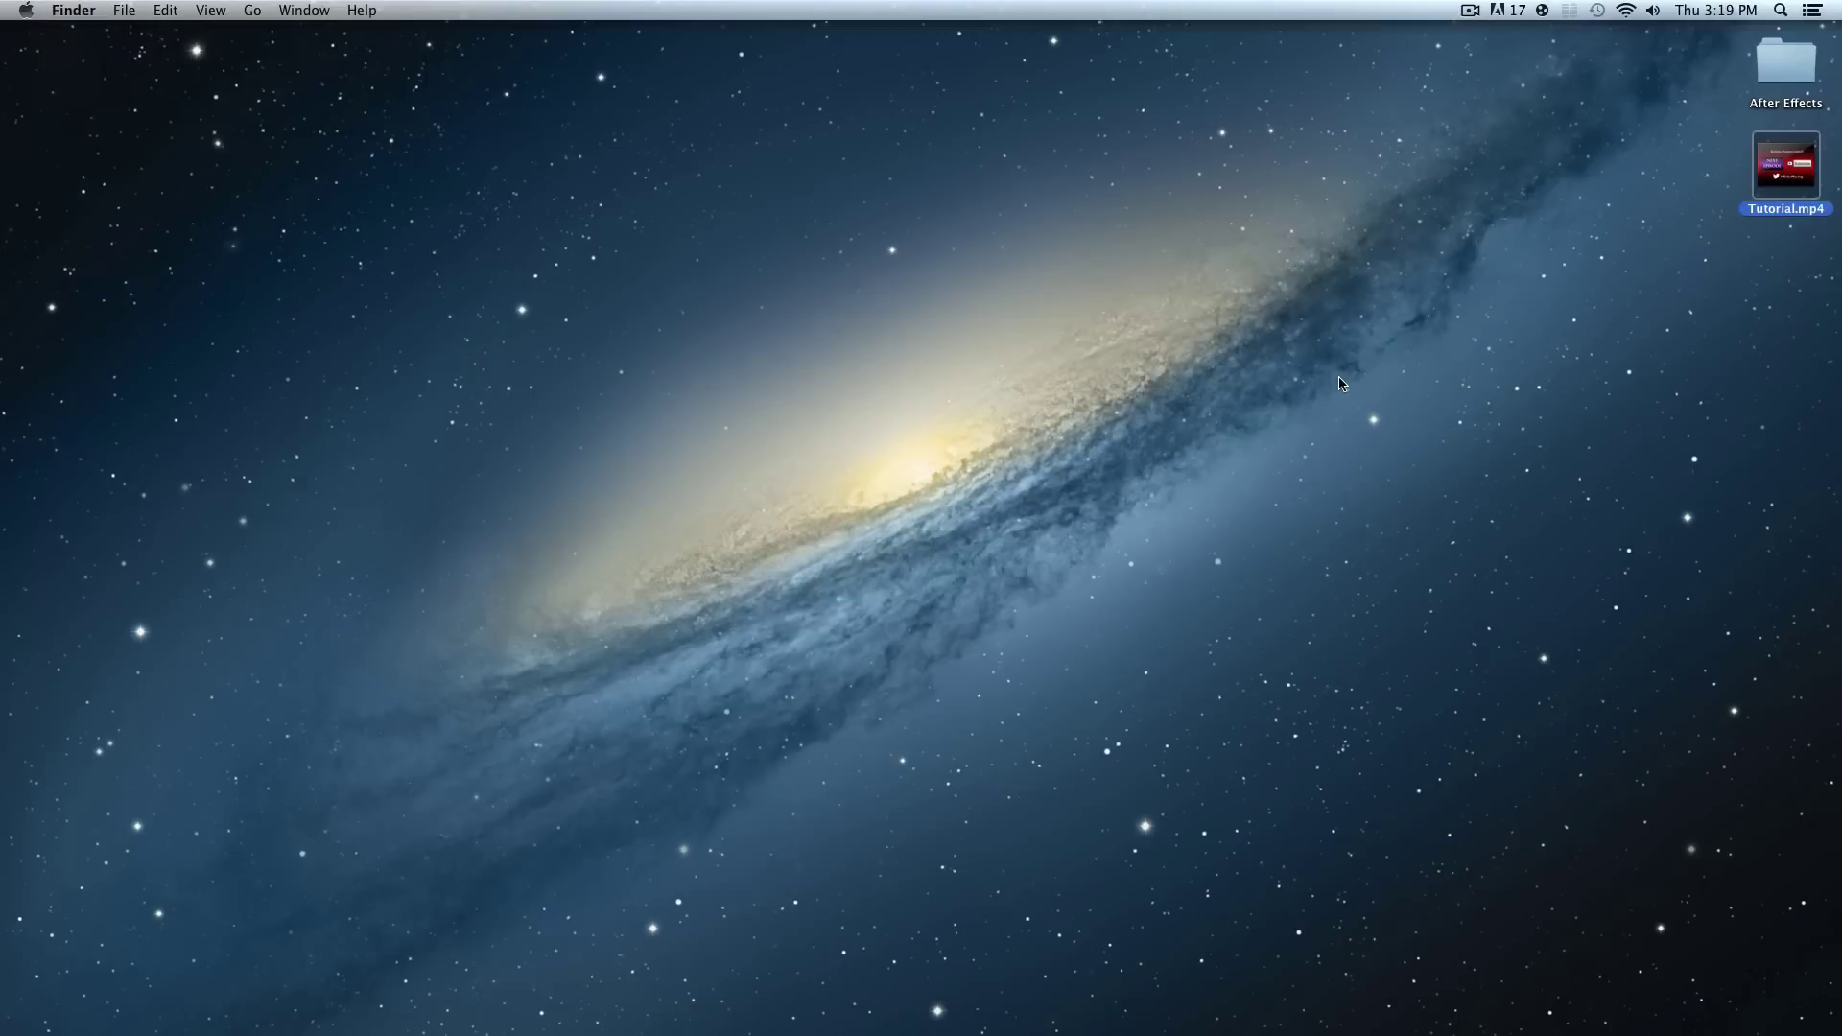
click(1341, 384)
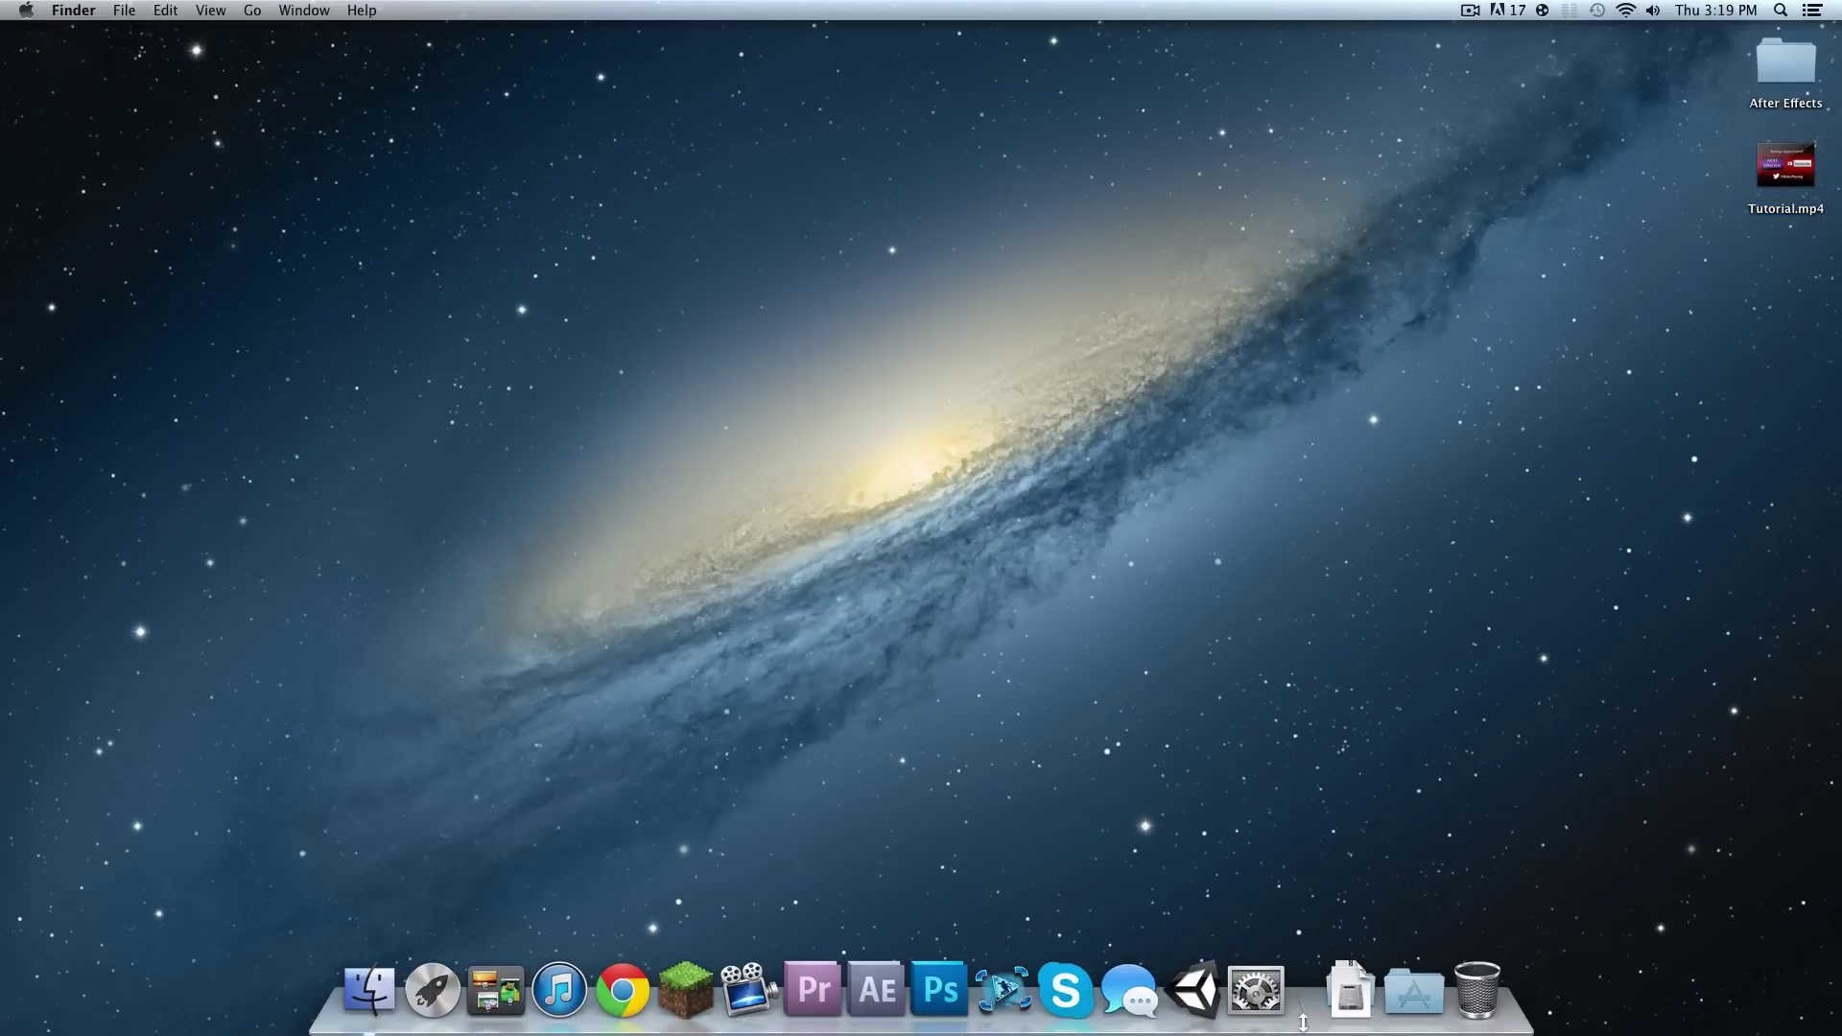
right_click(1303, 1022)
click(1312, 844)
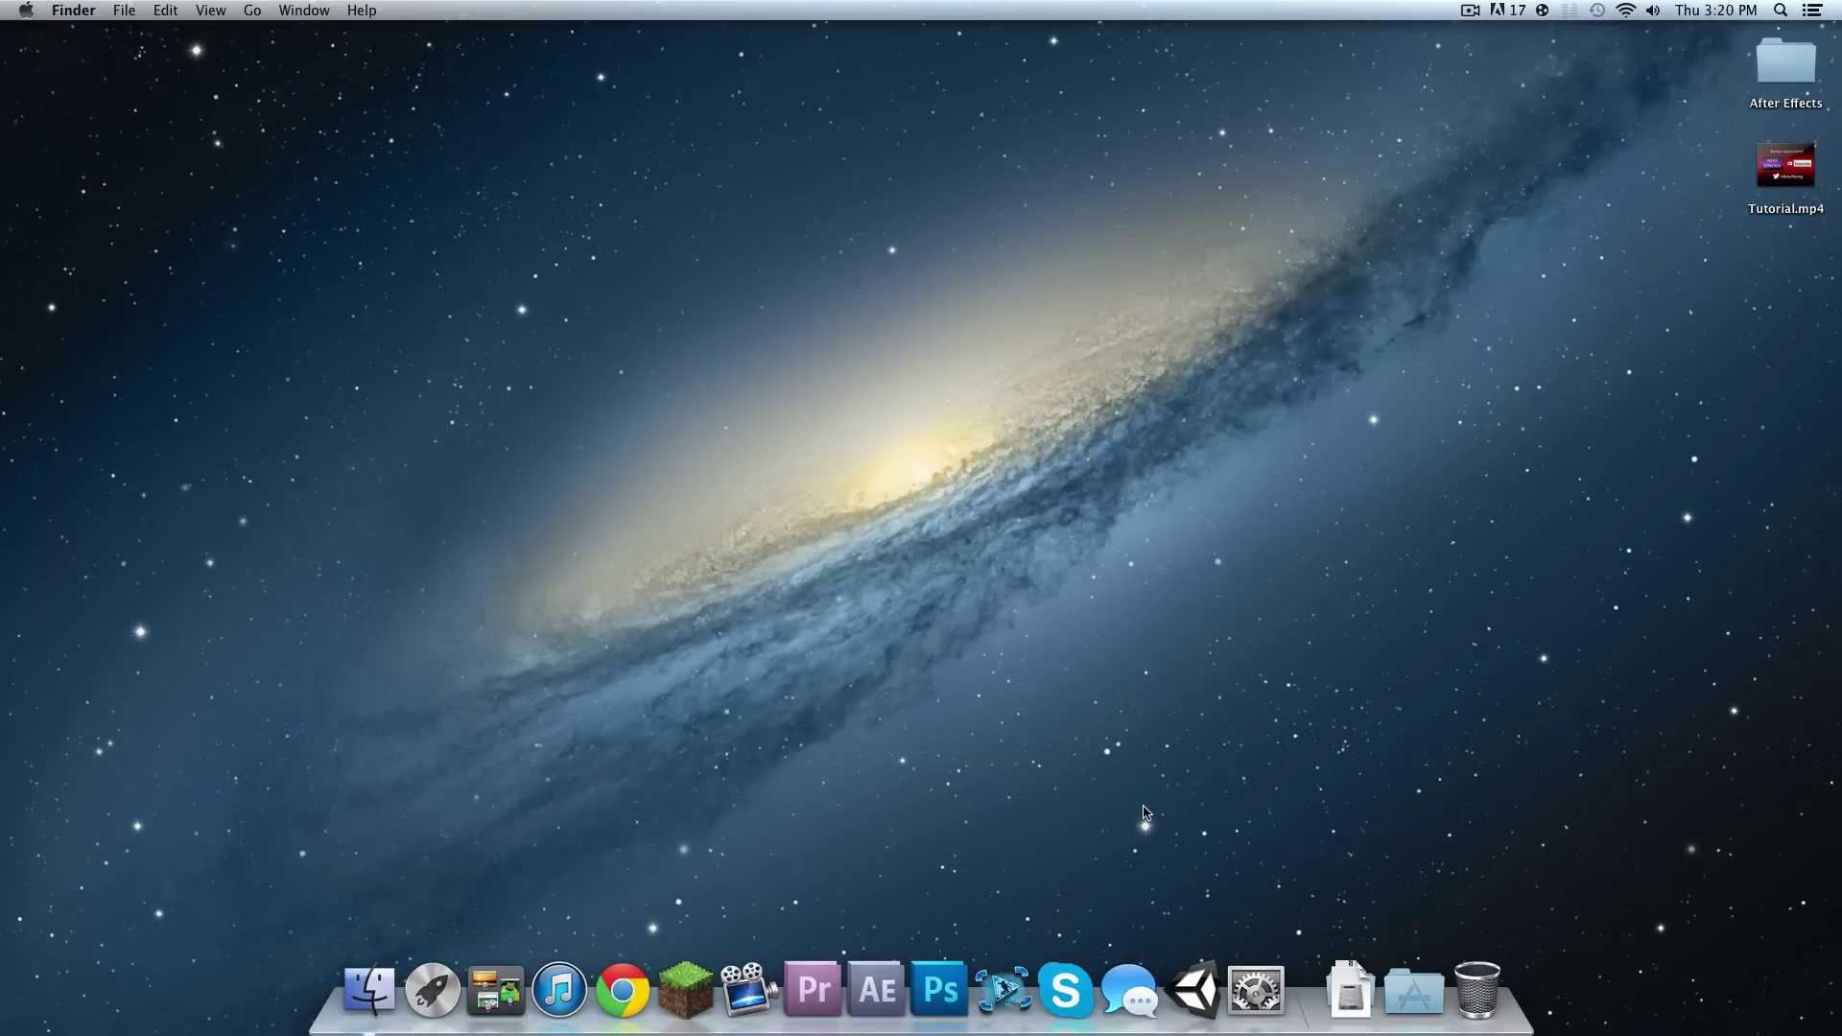